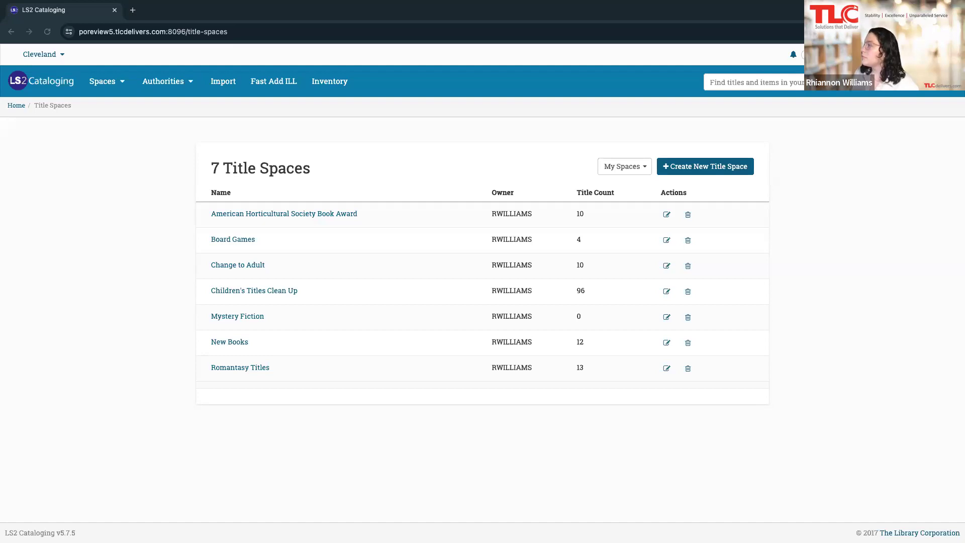
- Enlarge the browser's page zoom by two levels
left_click(953, 32)
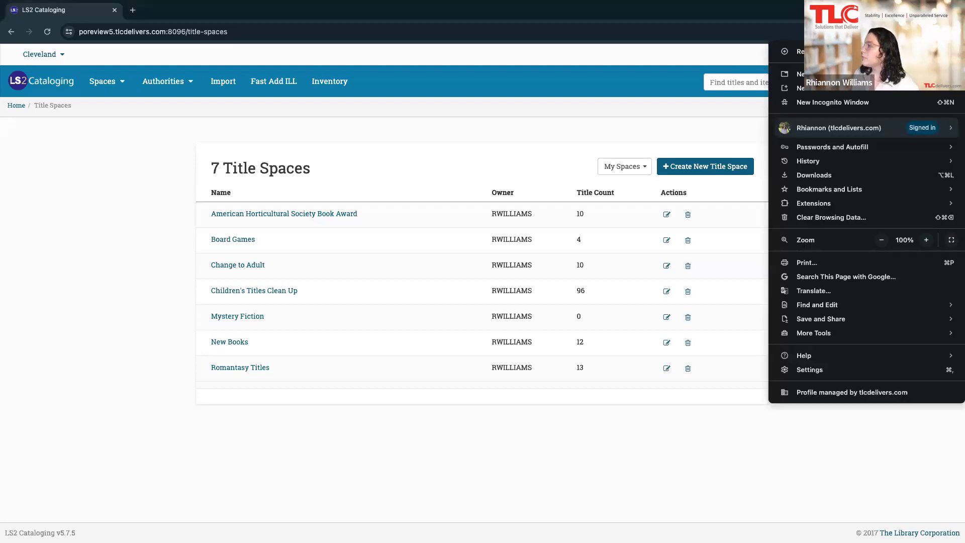
left_click(925, 239)
left_click(925, 240)
left_click(590, 193)
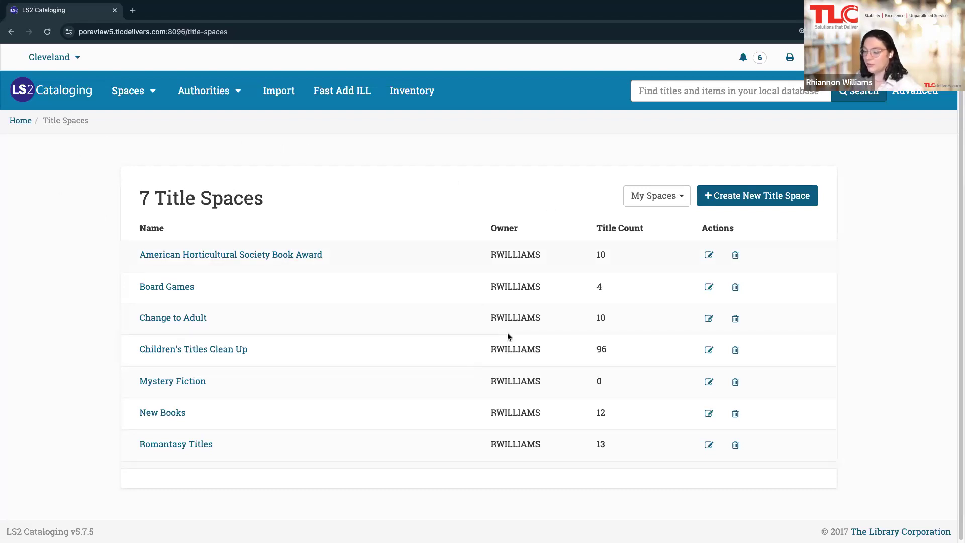
- Go to the title spaces list and open the American Horticultural Society Book Award title space
left_click(132, 91)
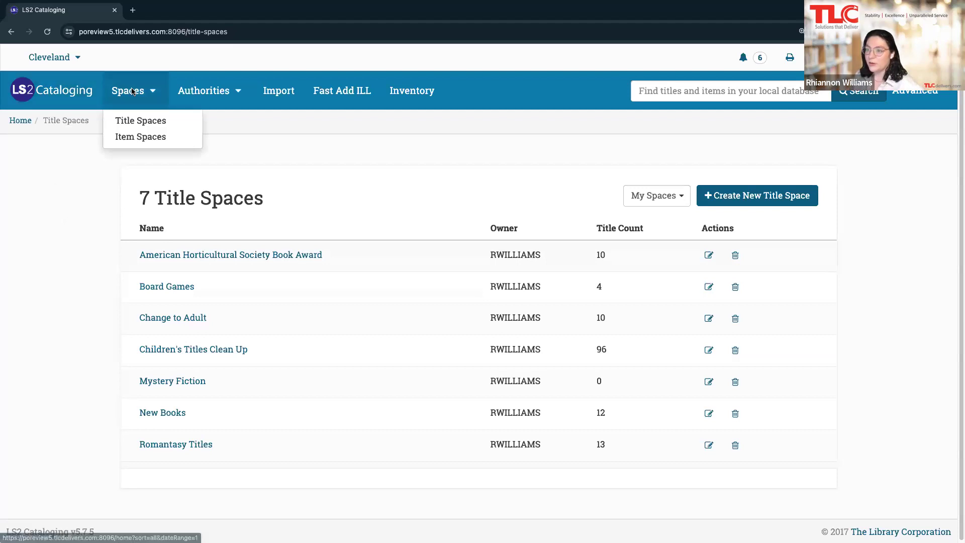
left_click(128, 121)
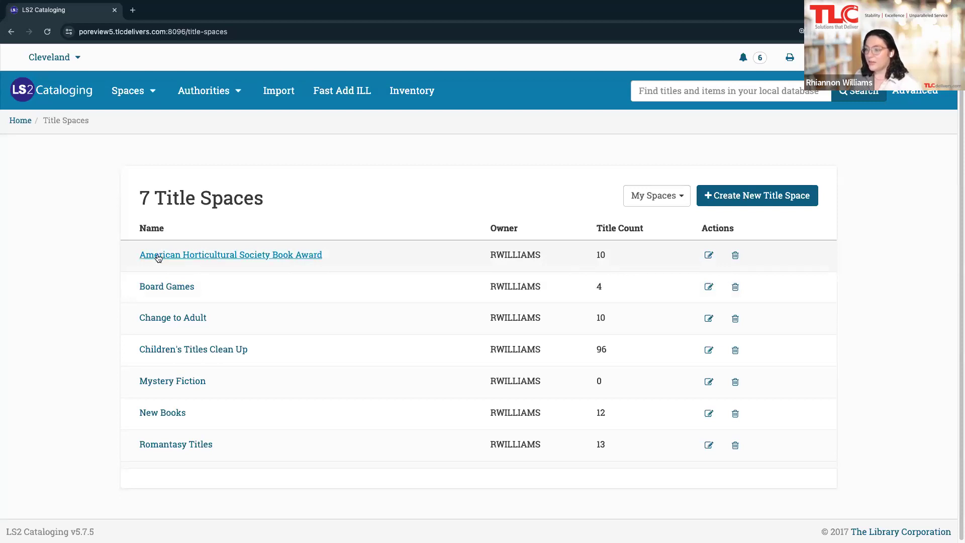
left_click(200, 256)
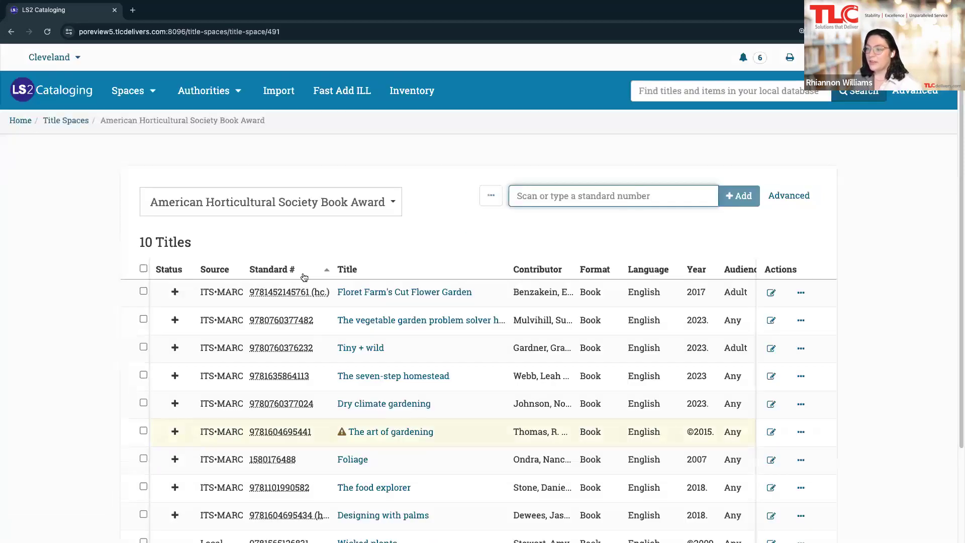
scroll(457, 261, "down", 1)
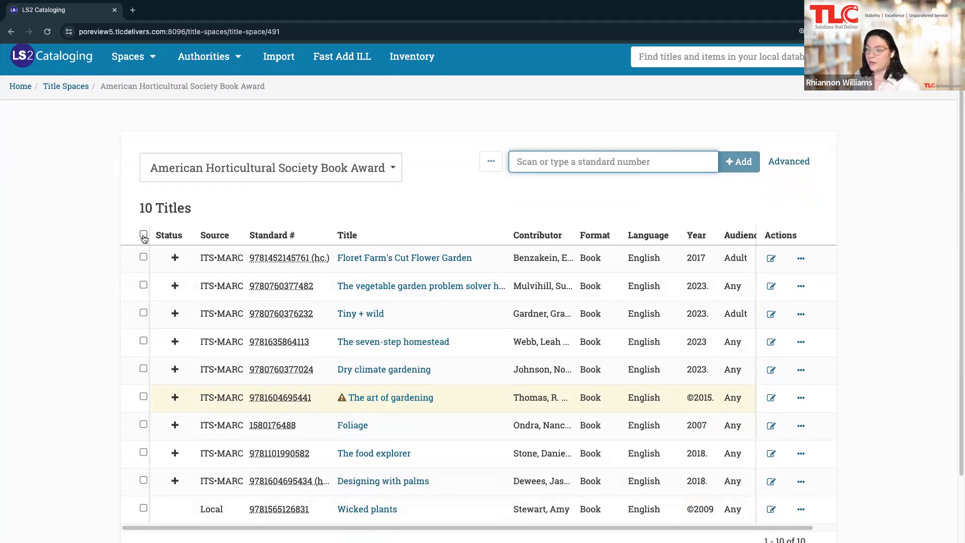
- Try selecting four individual titles and the whole list of titles, and clear the selection
left_click(144, 260)
left_click(144, 259)
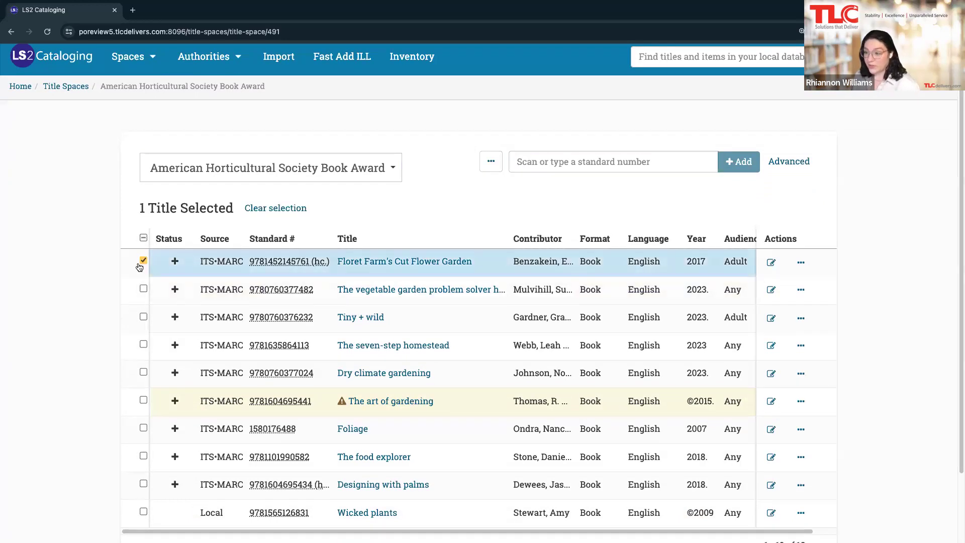
left_click(143, 288)
left_click(143, 345)
left_click(144, 372)
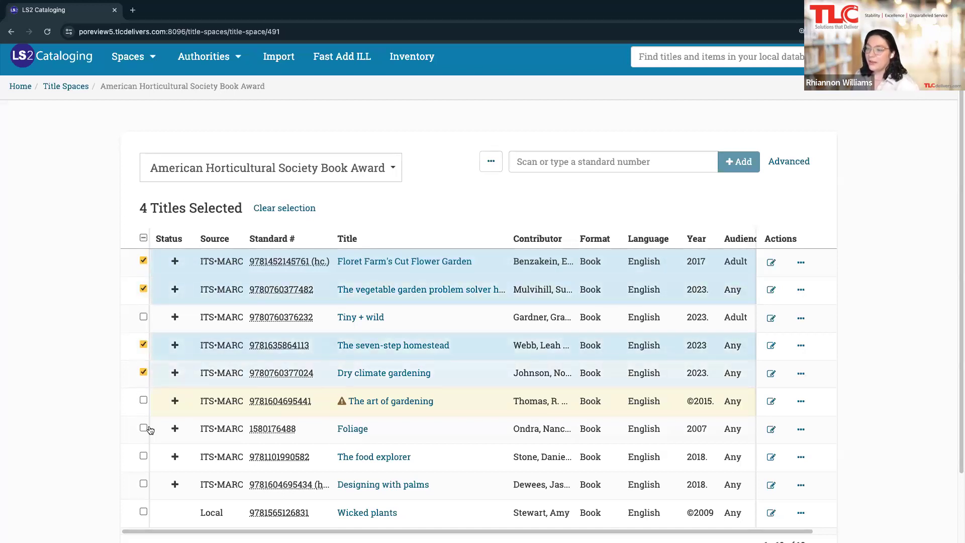
left_click(143, 238)
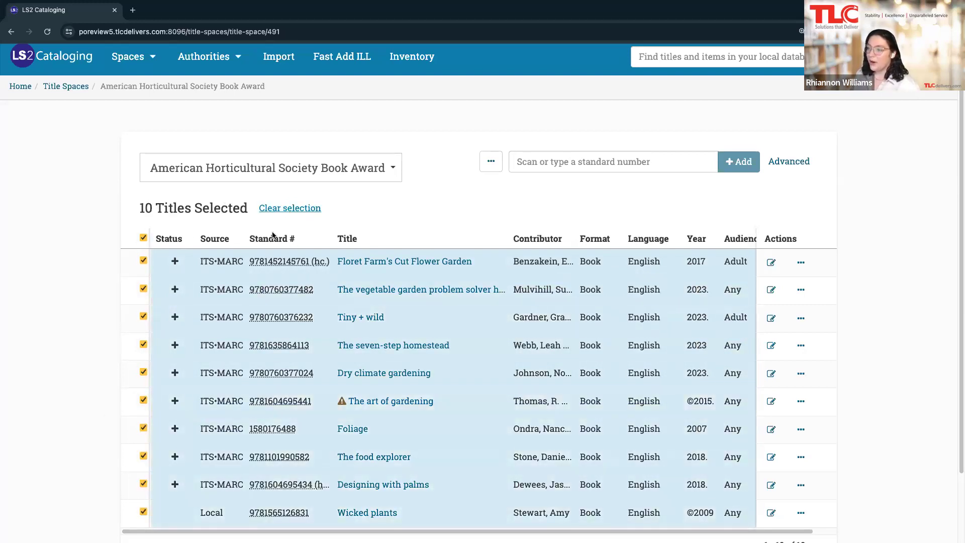
left_click(282, 208)
- Select all ten titles in the title space and start a batch edit on them
scroll(251, 432, "down", 2)
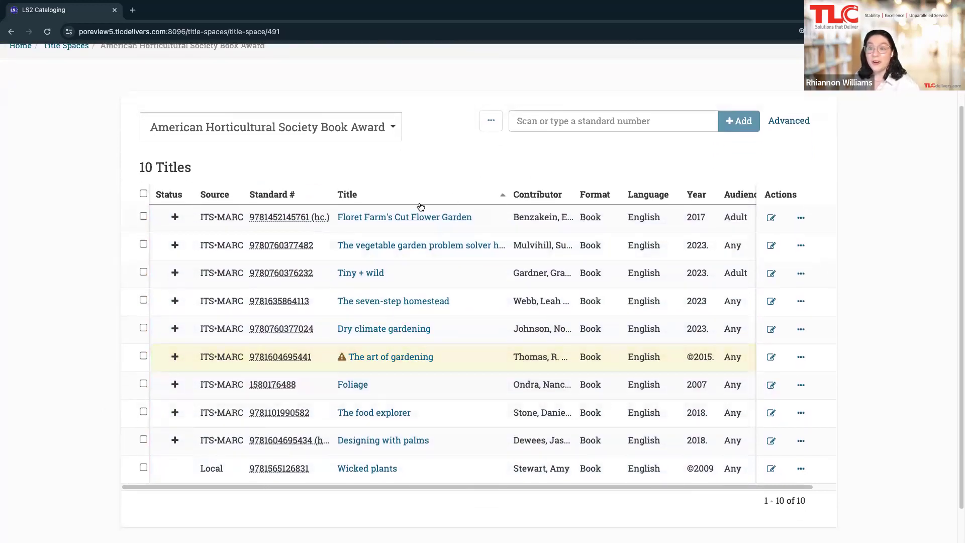
left_click(144, 217)
left_click(143, 197)
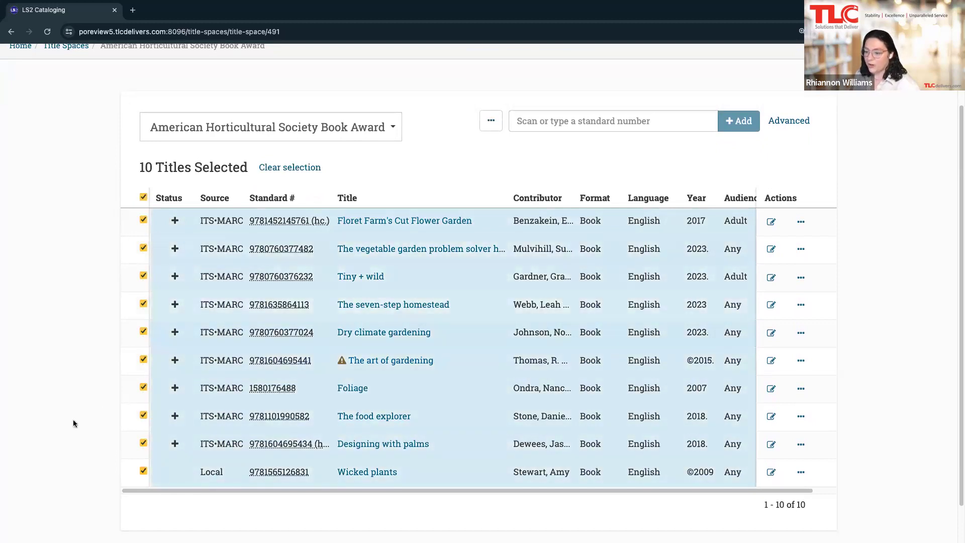
scroll(470, 406, "up", 2)
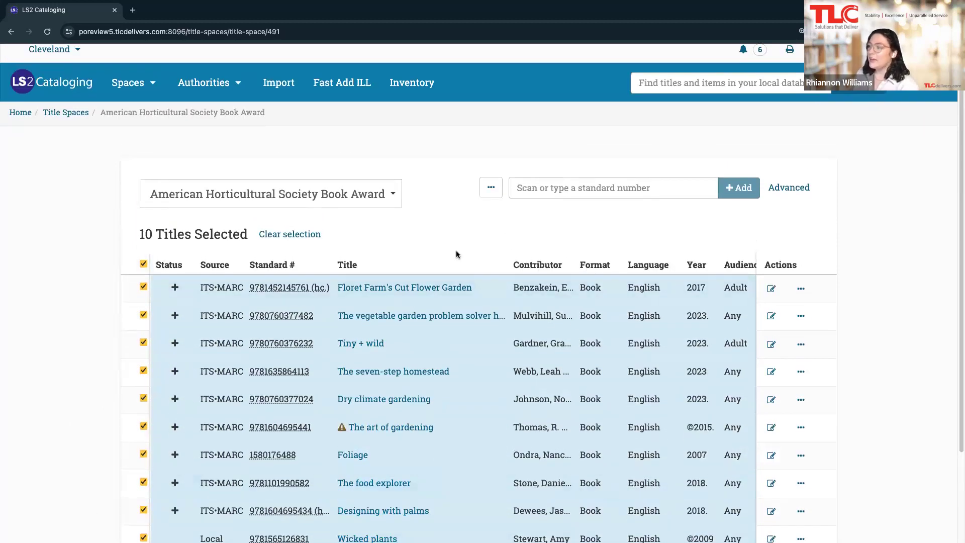
left_click(490, 188)
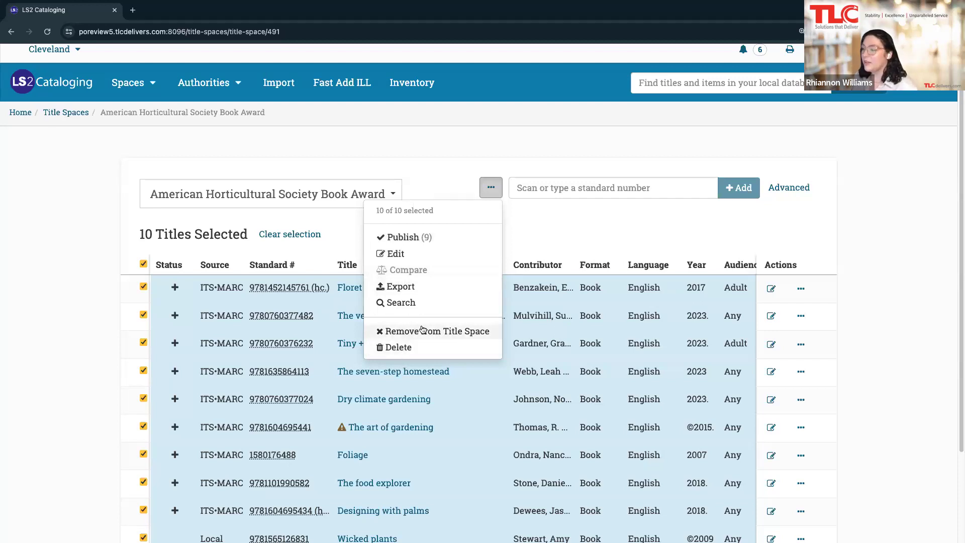
left_click(456, 252)
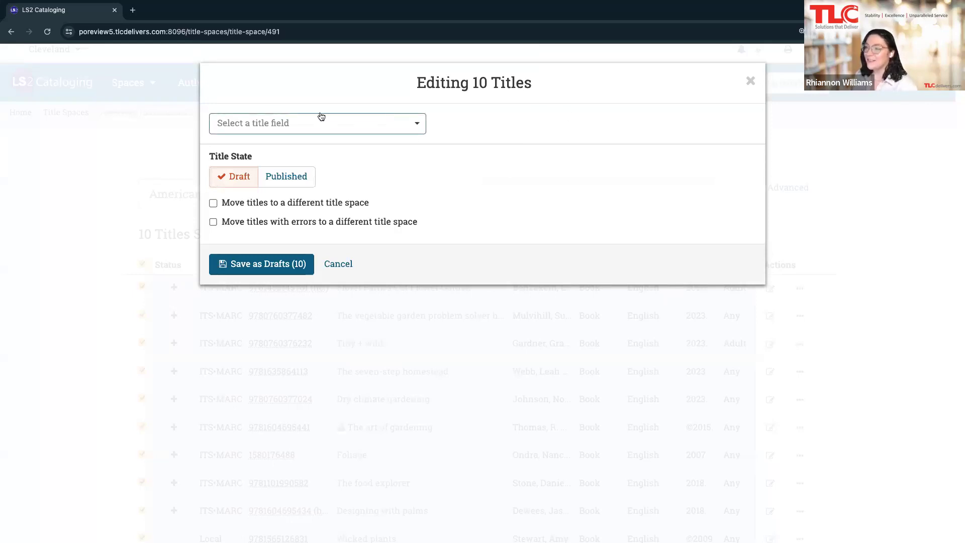
- Choose Awards as the title field and set the award to American Horticultural Society Book Award
left_click(410, 130)
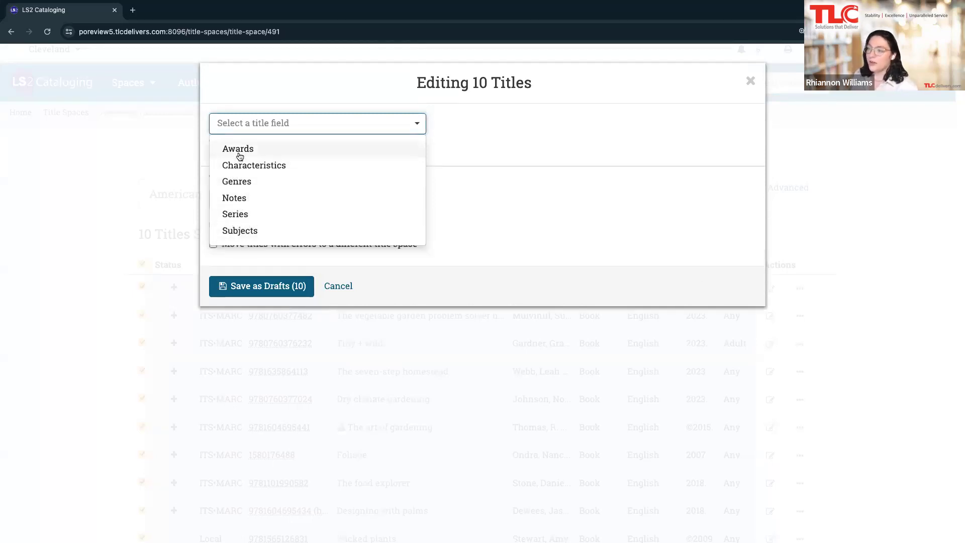
left_click(238, 151)
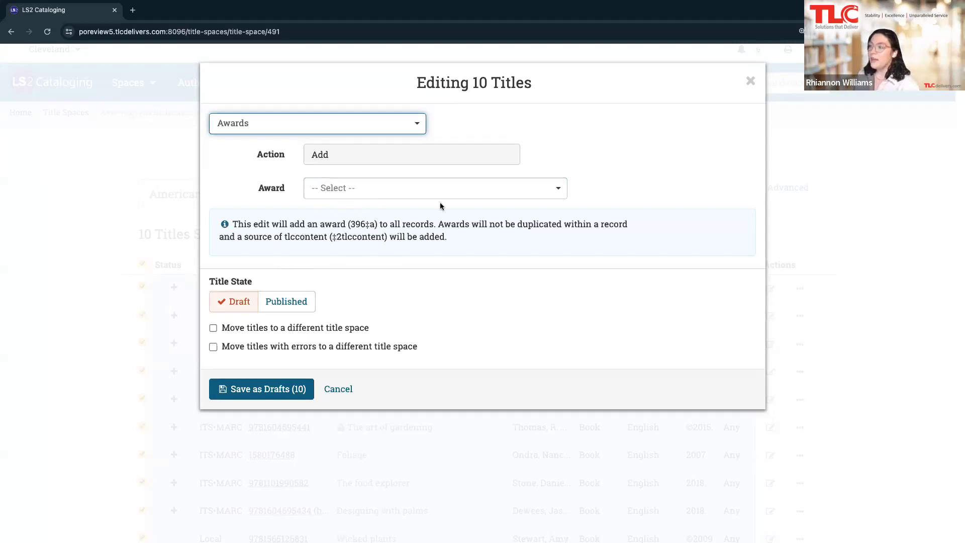
left_click(480, 189)
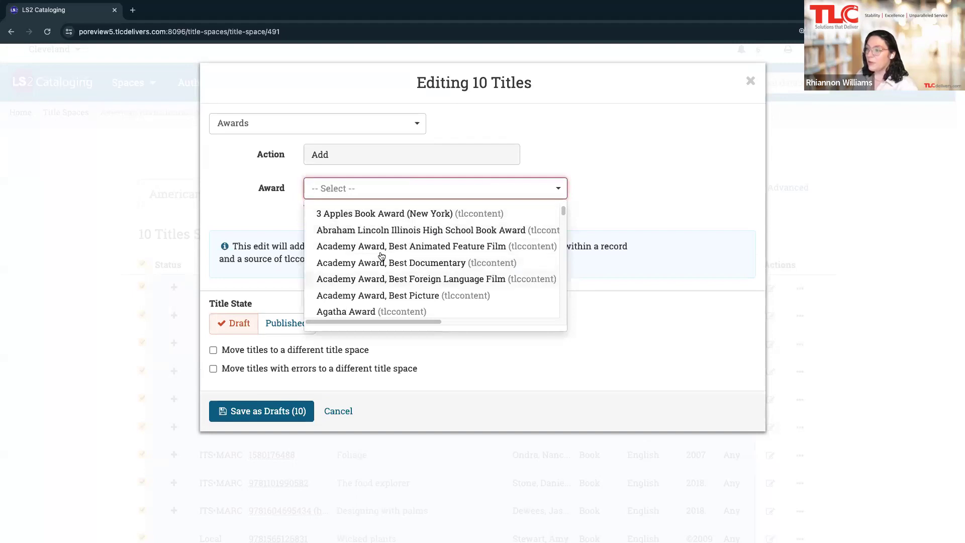
scroll(431, 263, "down", 2)
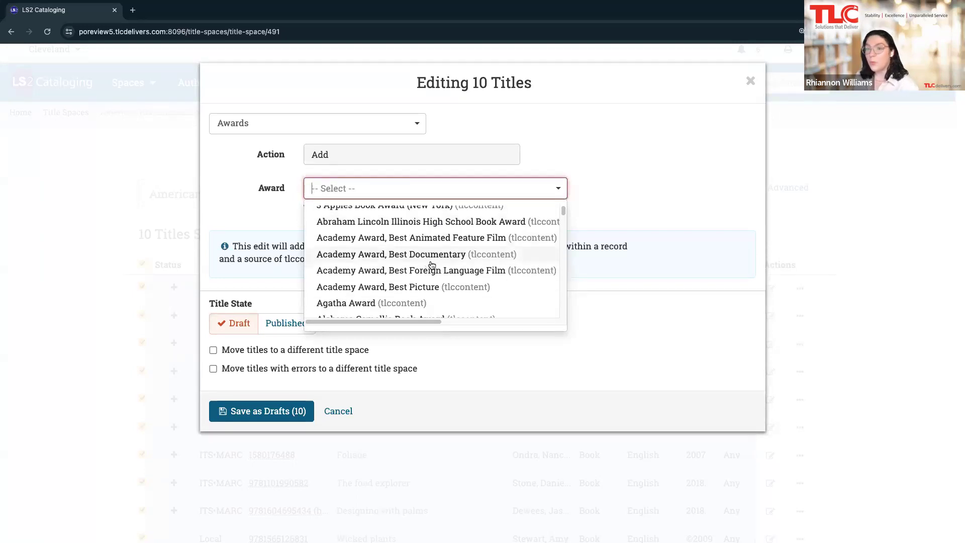
scroll(431, 269, "down", 4)
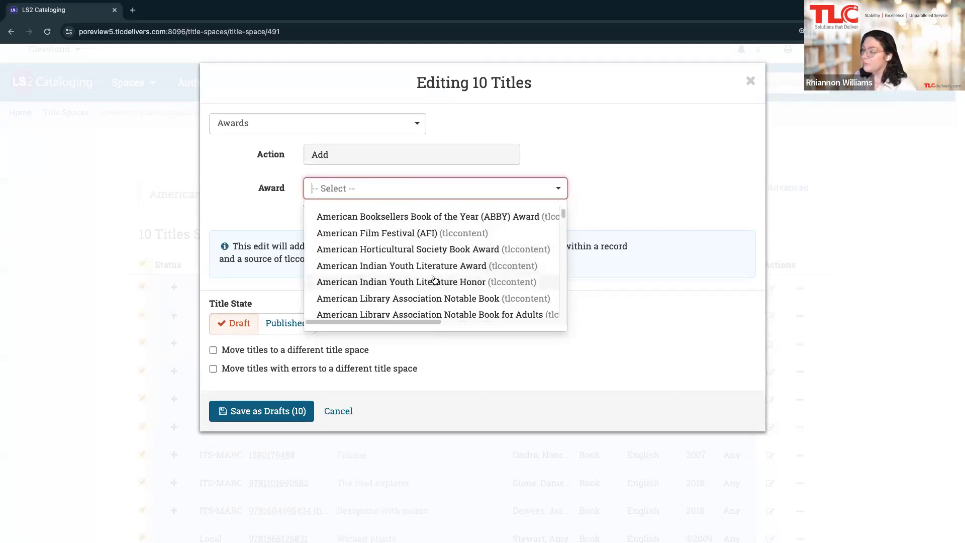
scroll(434, 280, "up", 1)
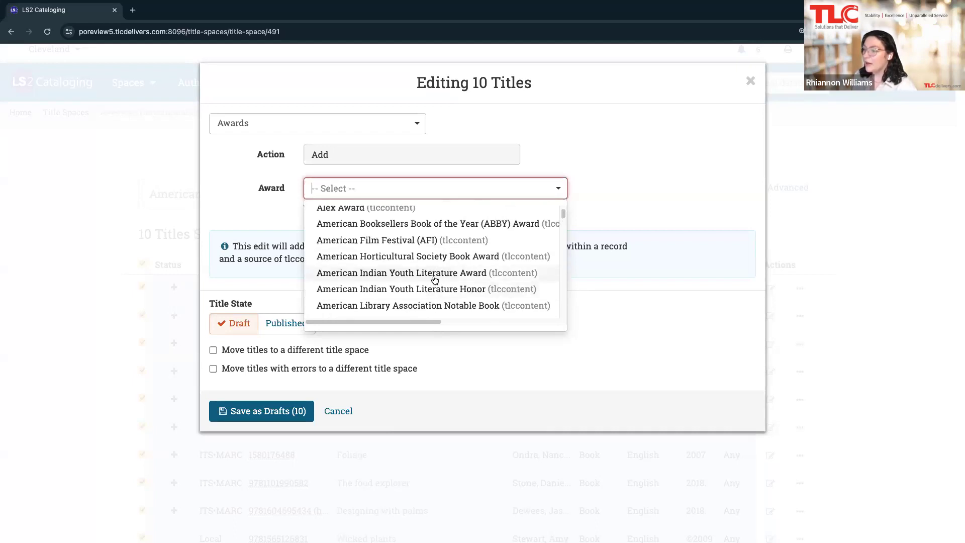
left_click(330, 257)
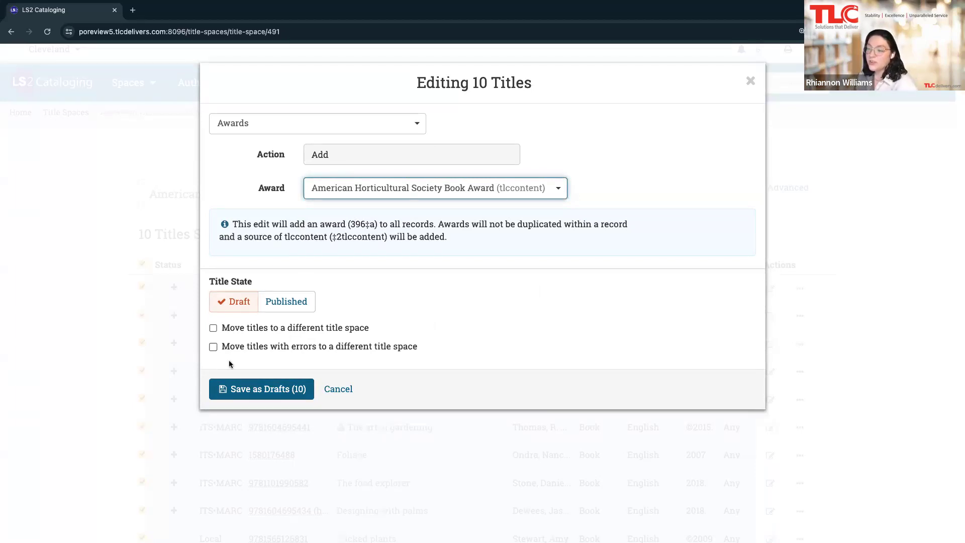
- Try the options for moving titles and titles with errors to a different title space, leaving both off
left_click(214, 329)
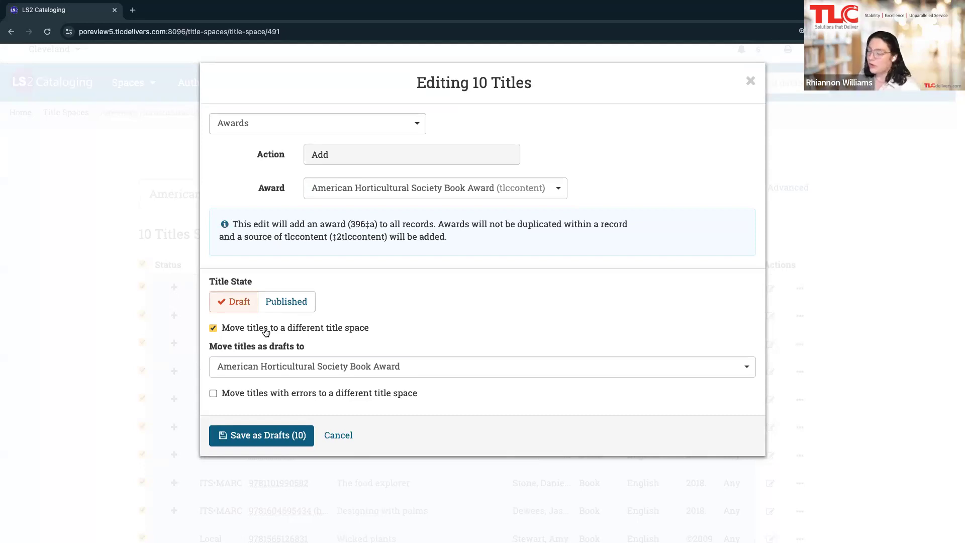
left_click(244, 330)
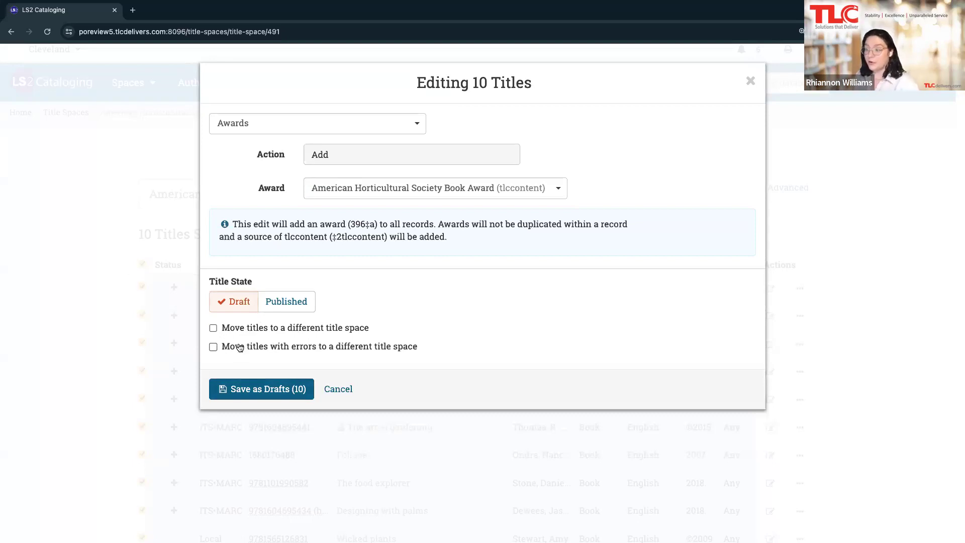
left_click(239, 347)
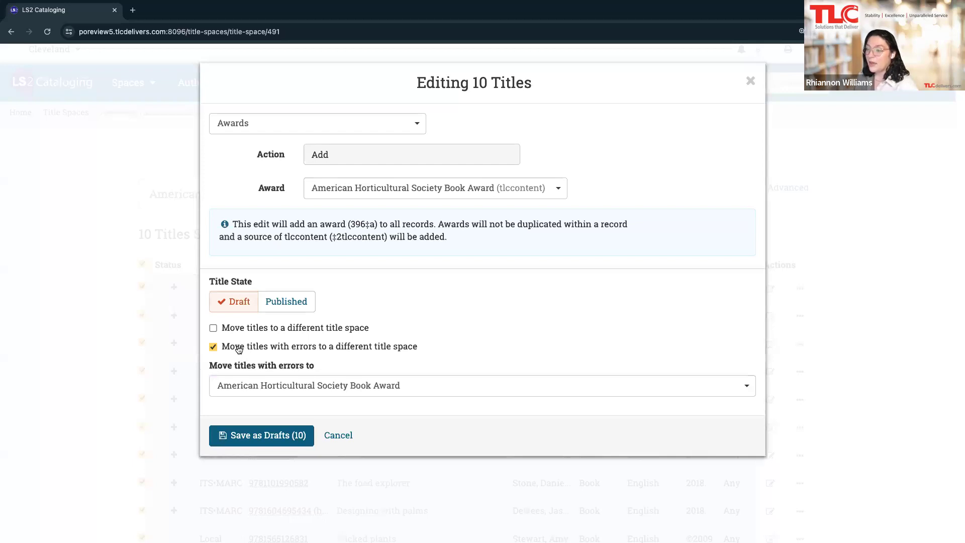
left_click(239, 347)
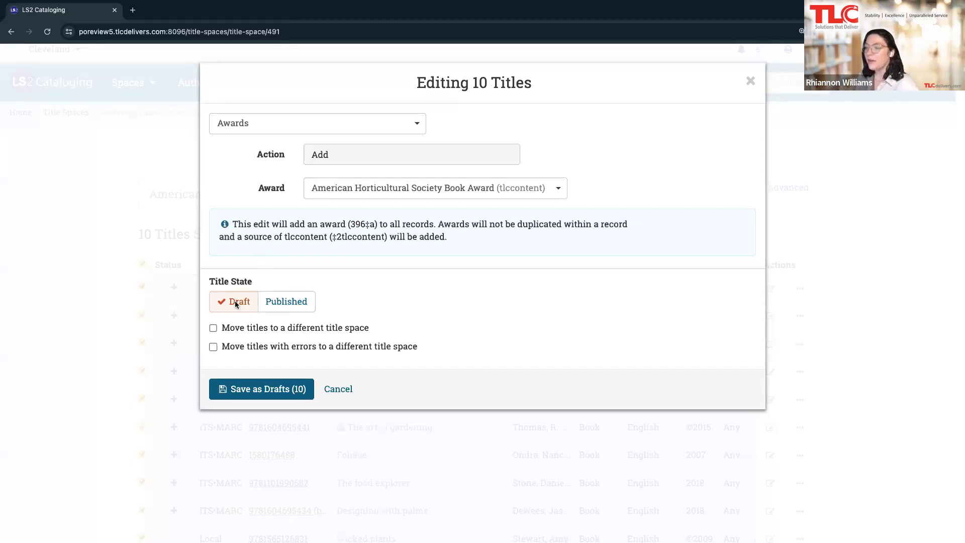
- Try the Published title state and its option to move titles with errors to a different title space
left_click(282, 306)
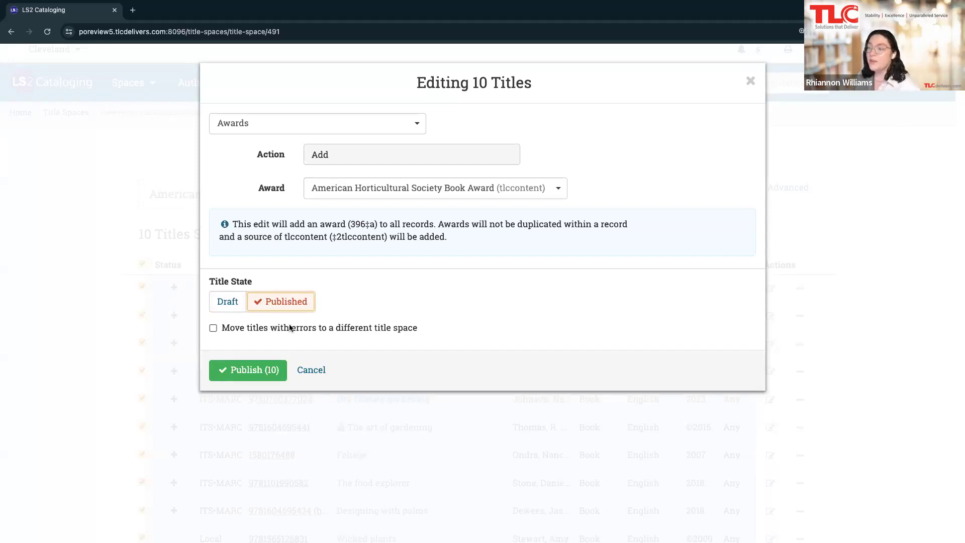
left_click(229, 330)
left_click(249, 332)
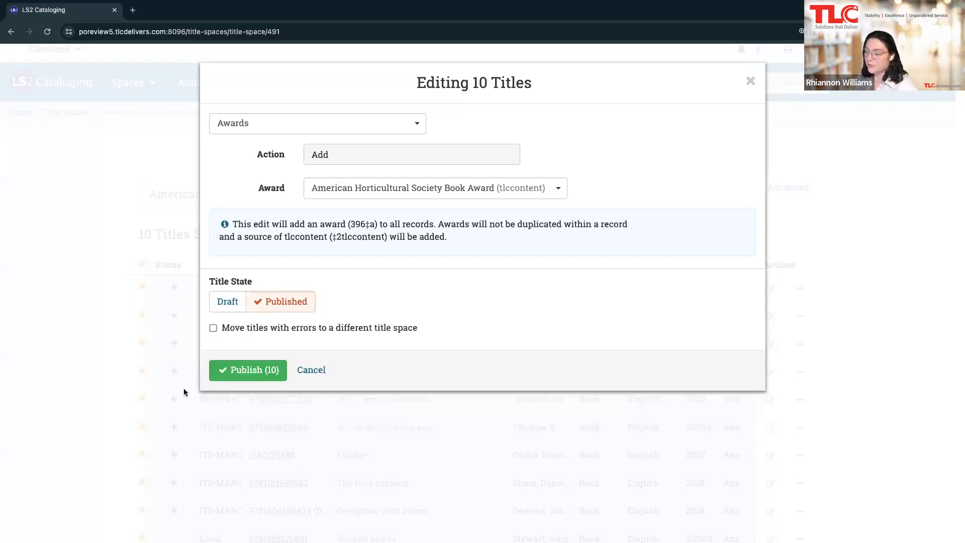
- Set the title state to Draft and save the award edit to all ten titles as drafts
left_click(235, 303)
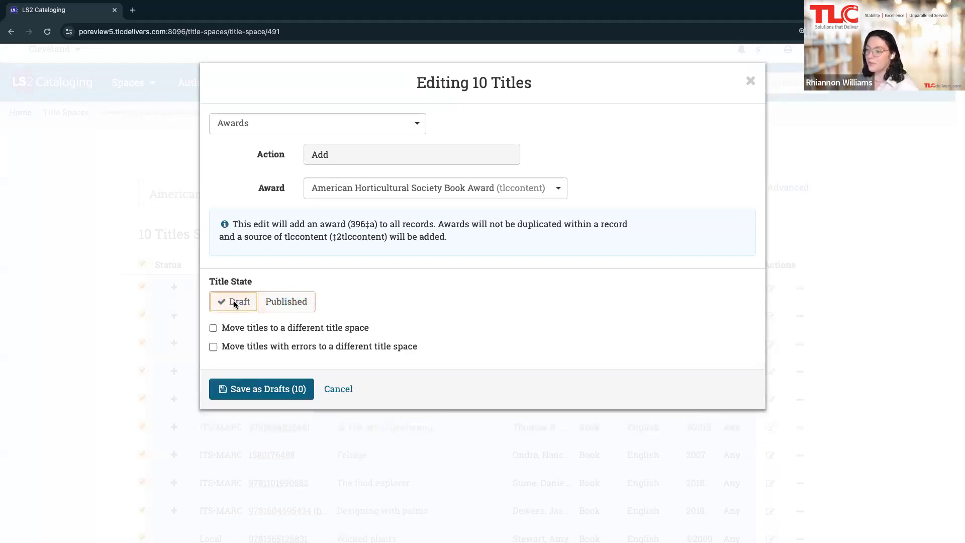
left_click(242, 389)
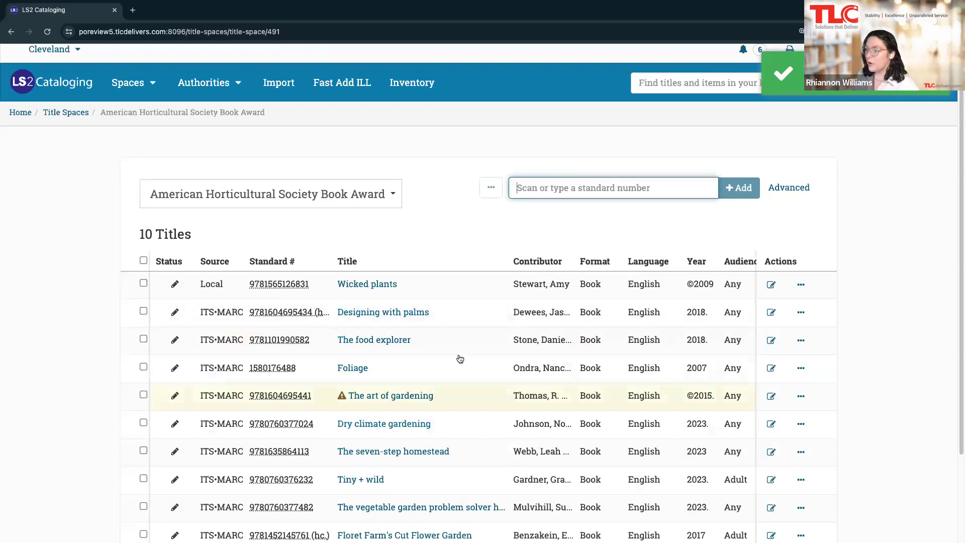
- Open the Wicked plants record from the title space and check its Awards section
scroll(460, 359, "down", 3)
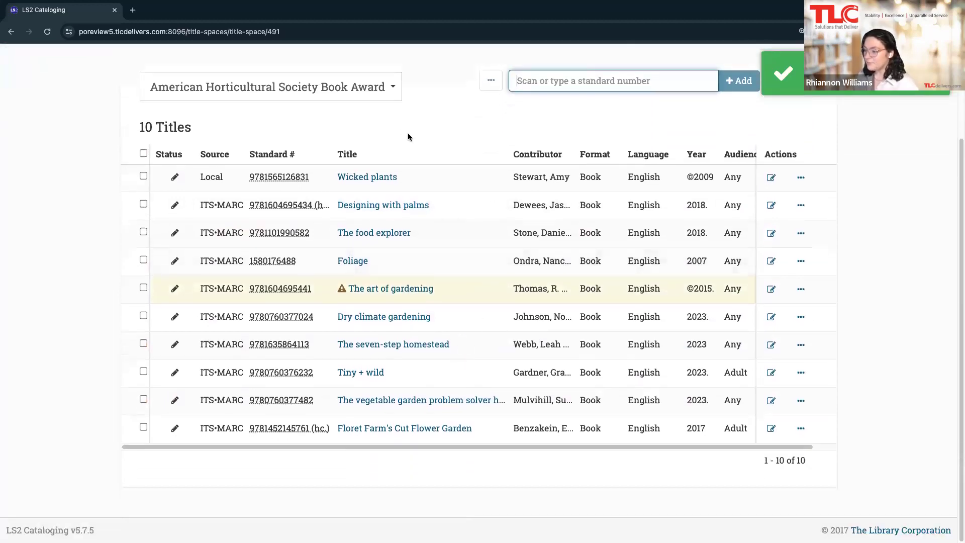
scroll(378, 466, "up", 1)
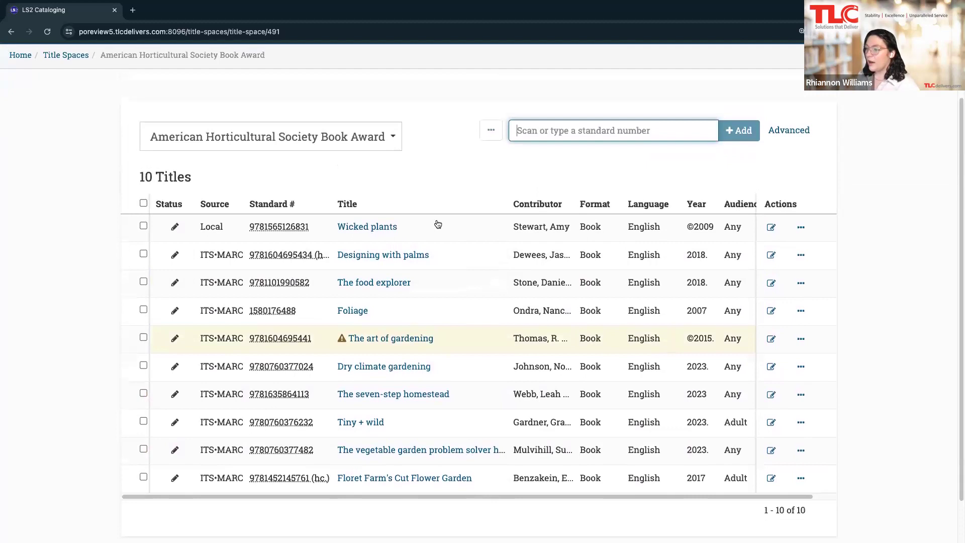
left_click(377, 227)
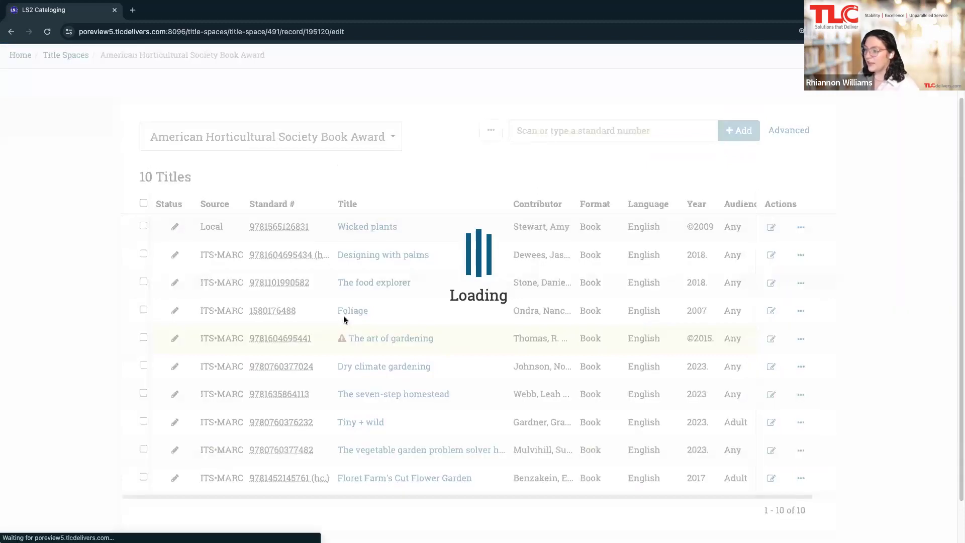
scroll(451, 343, "down", 7)
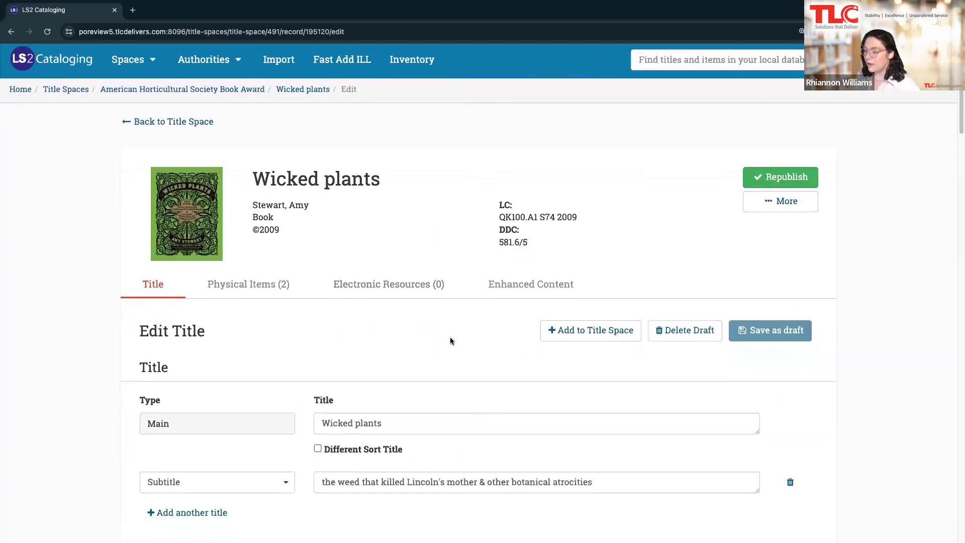
scroll(444, 343, "down", 12)
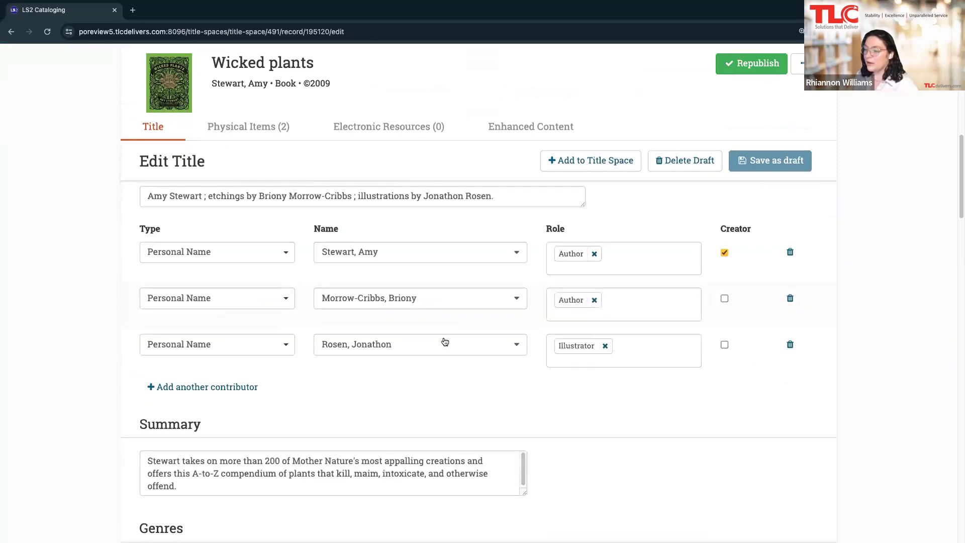
scroll(445, 341, "down", 6)
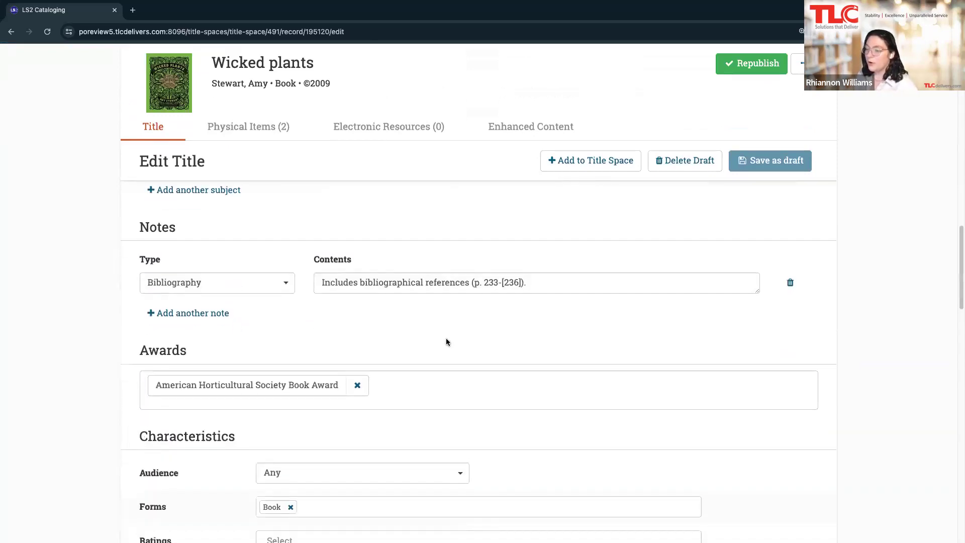
- Review the Awards section and the rest of the Wicked plants record, and return to its title space
scroll(430, 317, "up", 2)
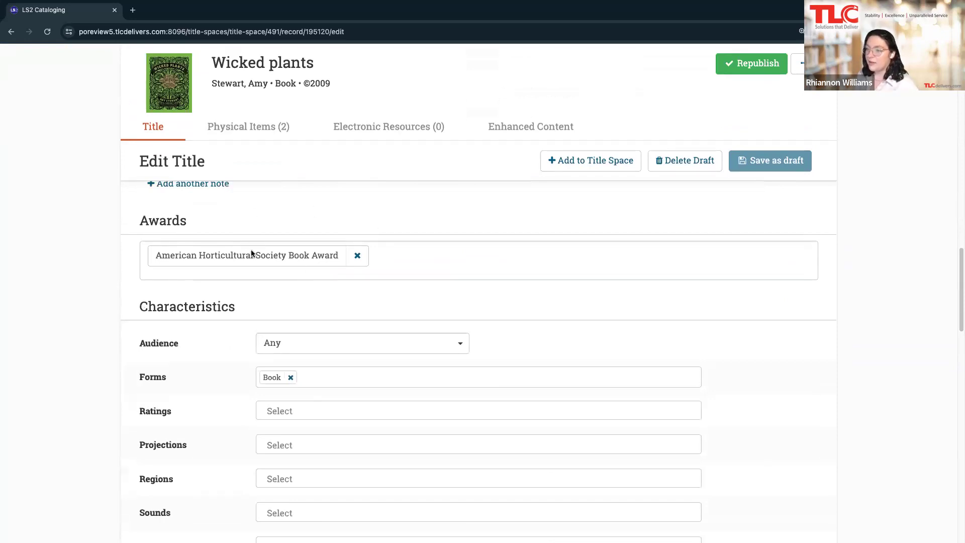
scroll(222, 275, "up", 1)
scroll(222, 271, "up", 20)
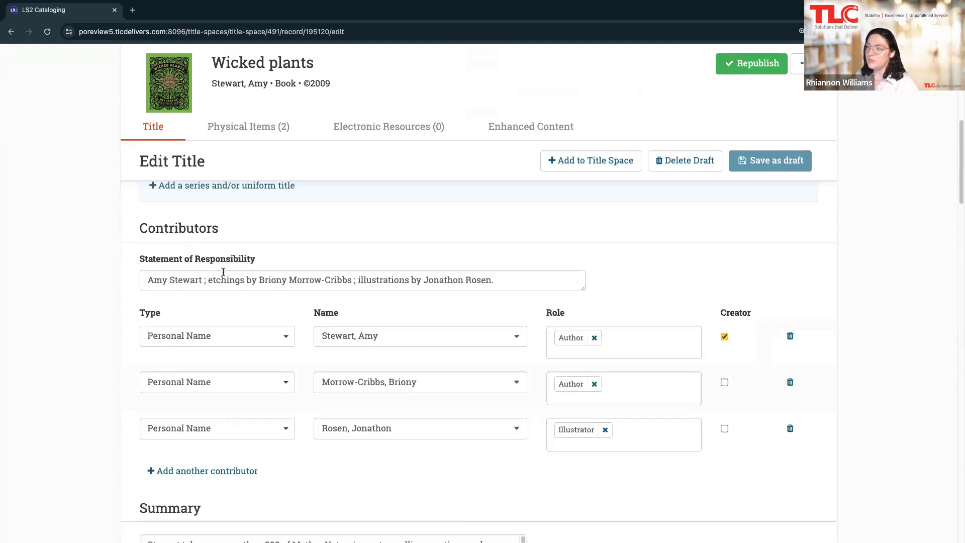
left_click(140, 152)
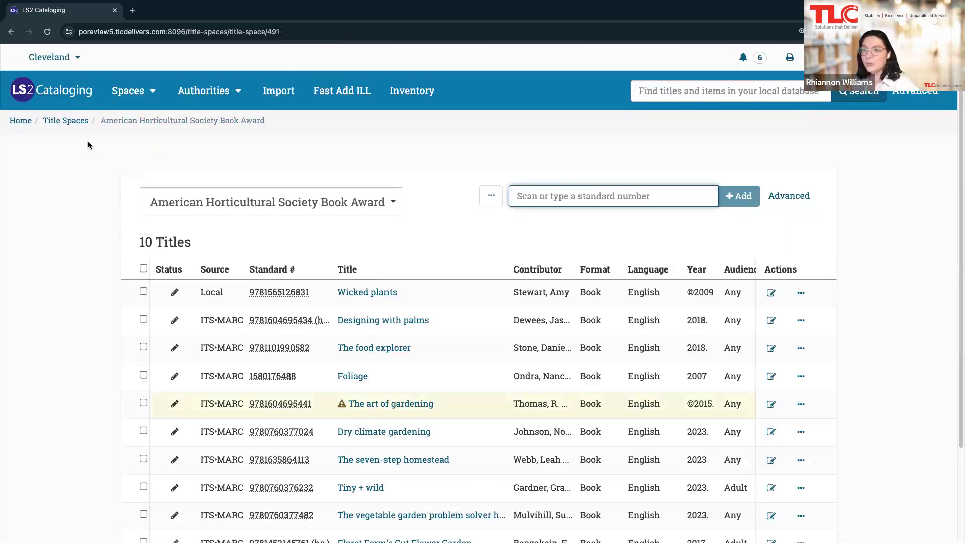
- Open the Change to Adult title space and start a batch edit of all ten titles
left_click(76, 123)
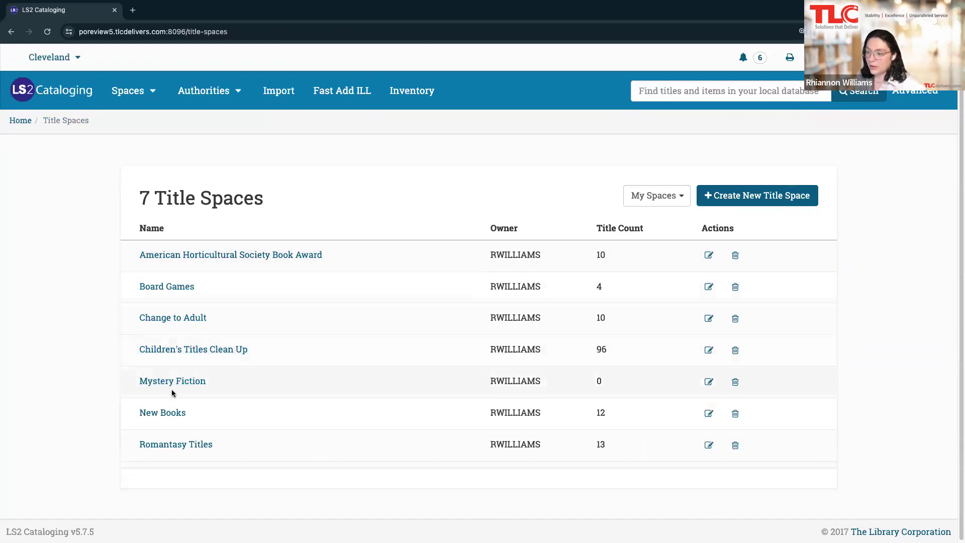
left_click(174, 318)
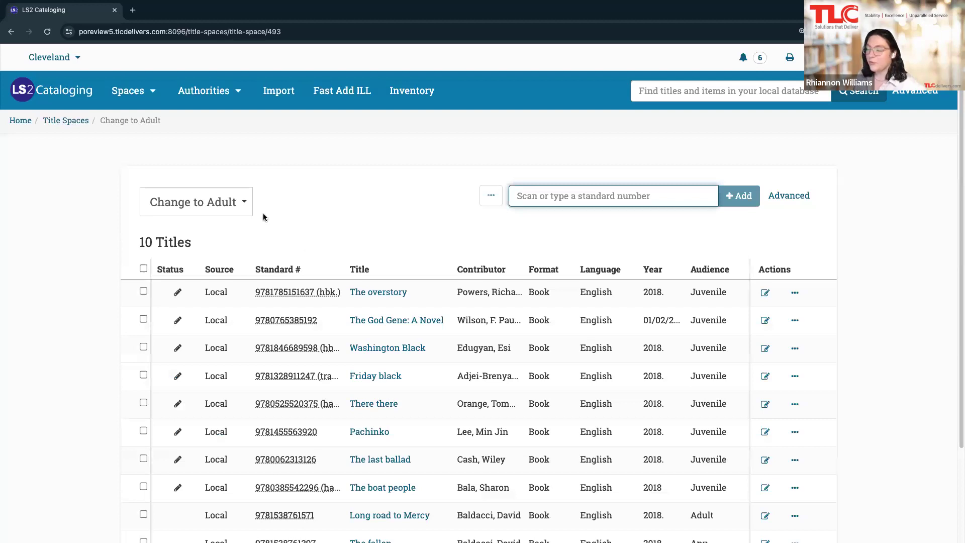
left_click(144, 269)
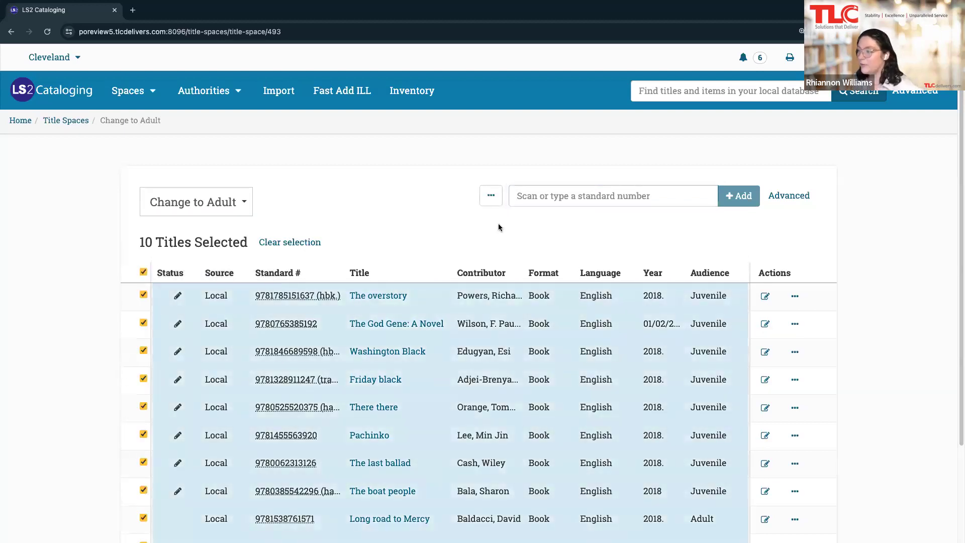
left_click(491, 196)
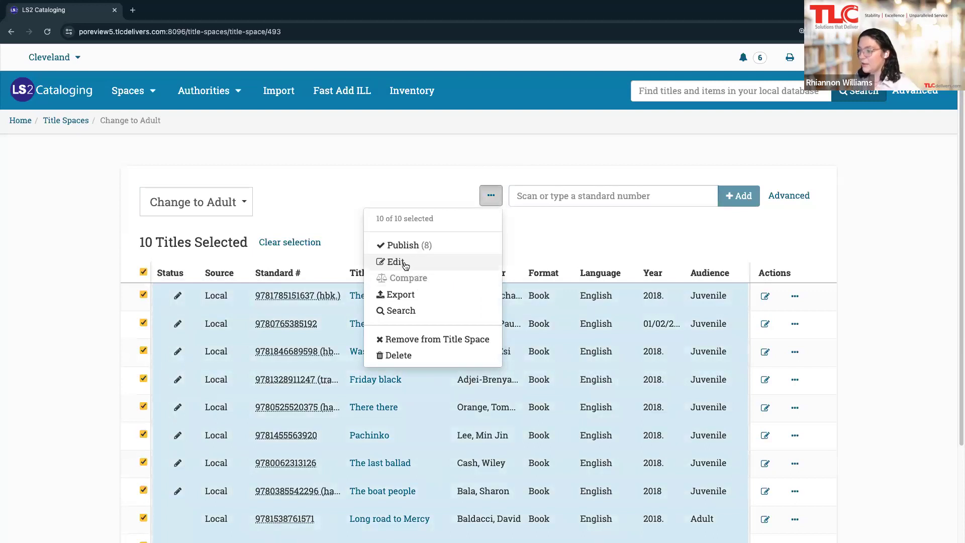
left_click(420, 262)
- Set the batch edit to the Characteristics title field with the Add action
left_click(313, 132)
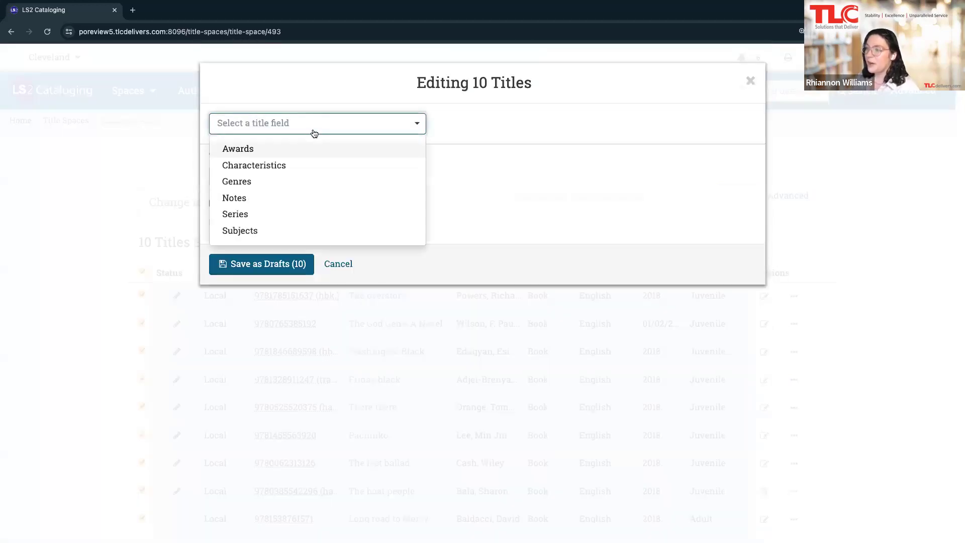
left_click(260, 167)
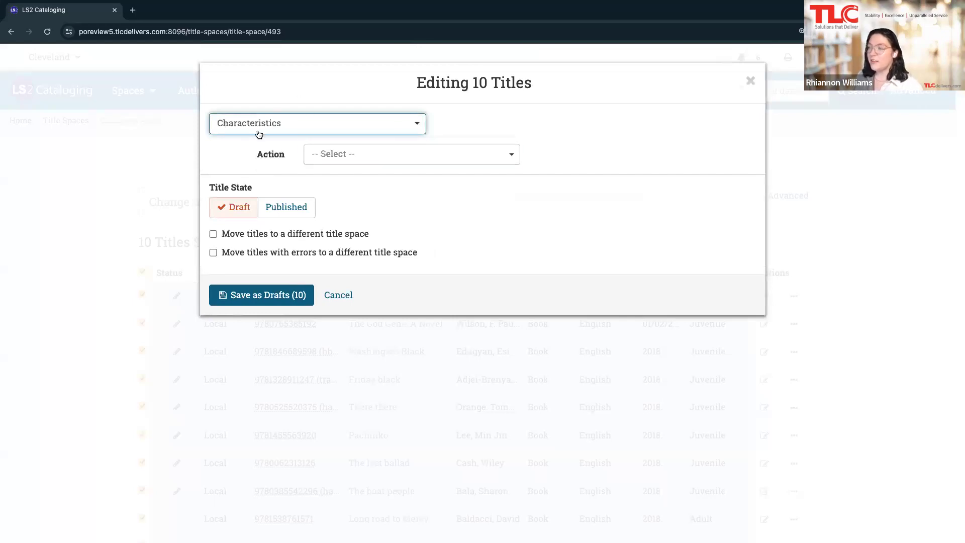
left_click(351, 153)
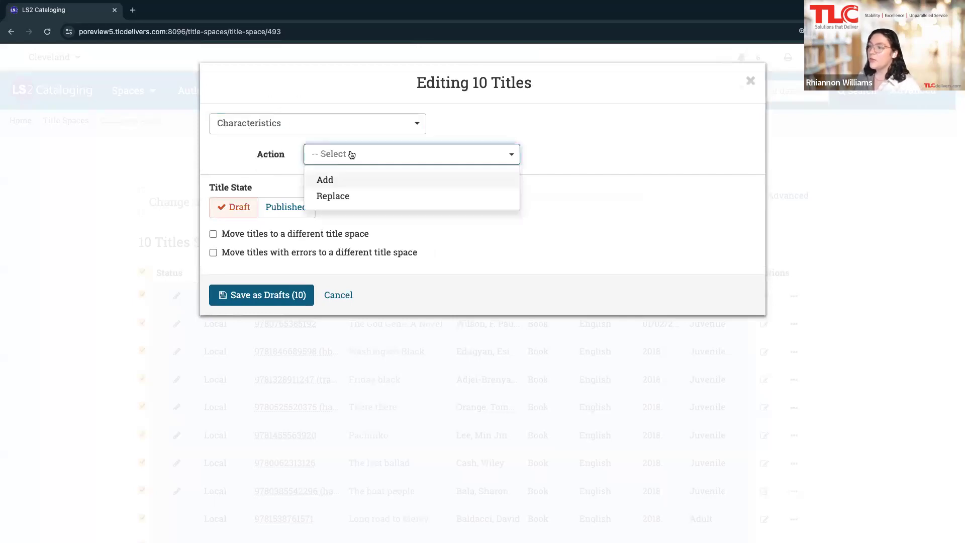
left_click(348, 182)
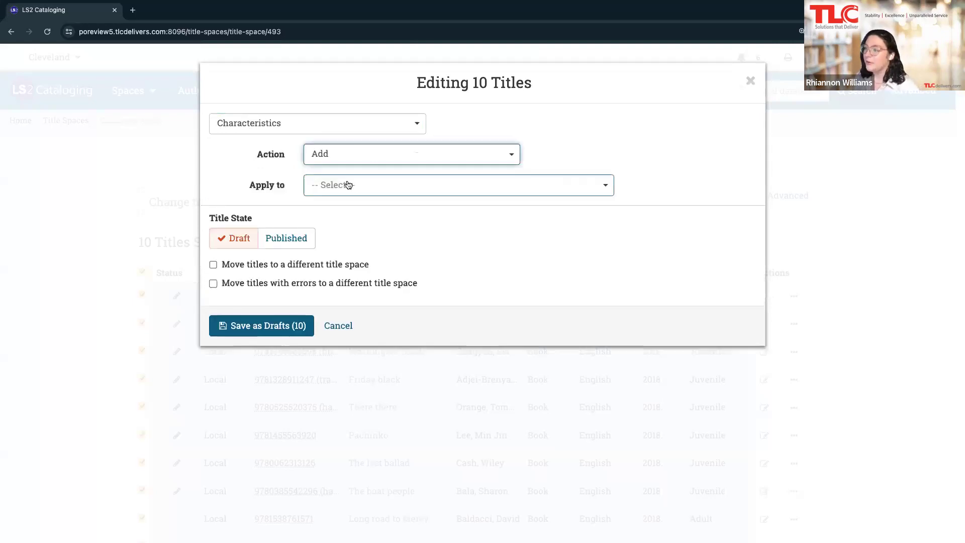
left_click(332, 159)
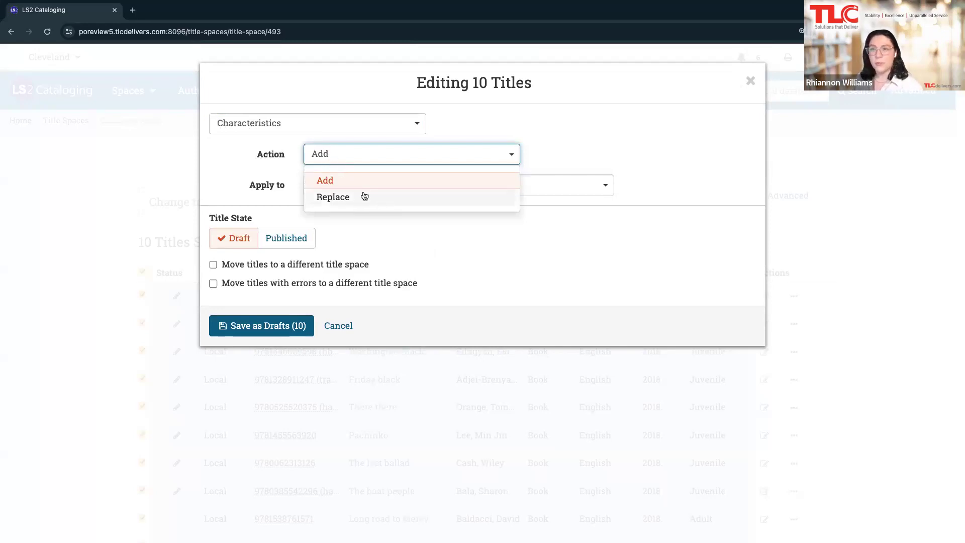
left_click(326, 181)
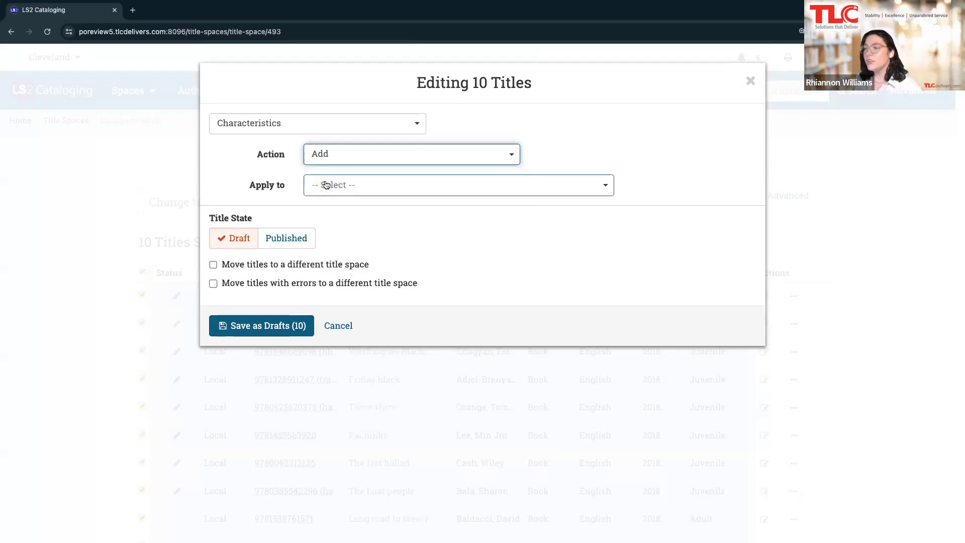
- Try applying the edit to Audience rating, look at the available ratings, and try Form term instead
left_click(327, 184)
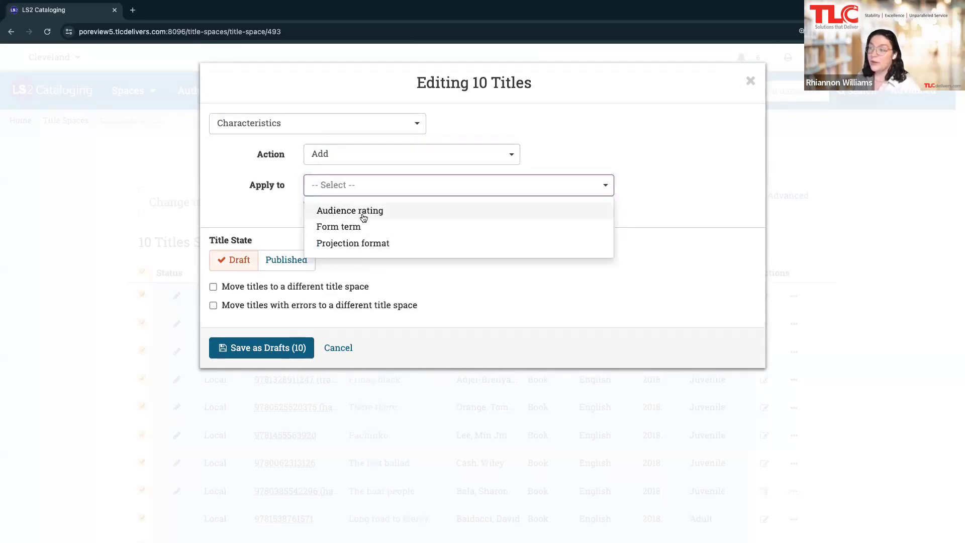
left_click(360, 213)
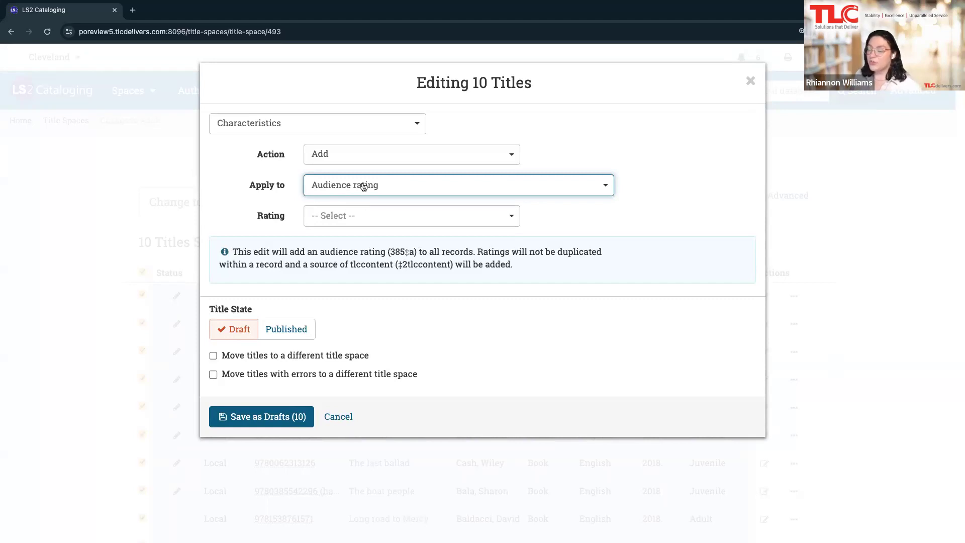
left_click(350, 224)
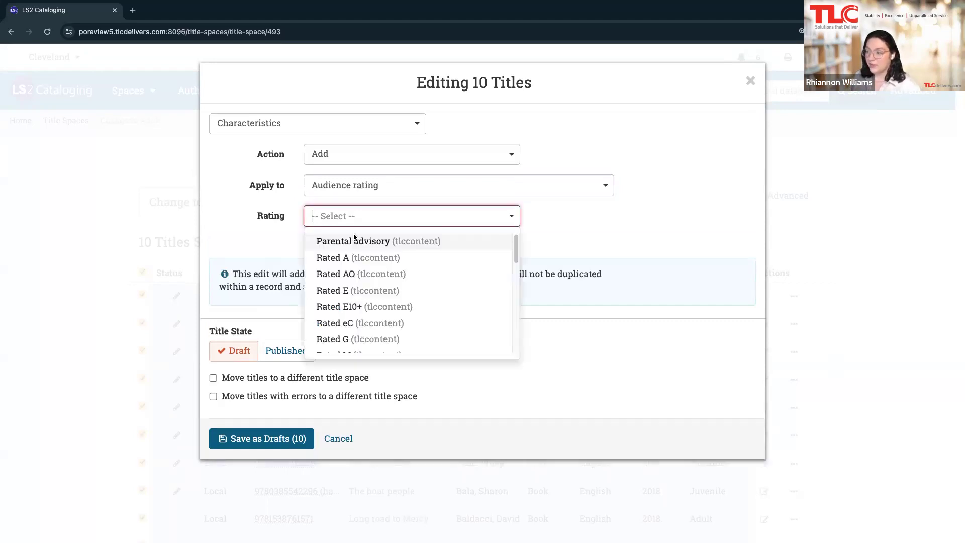
left_click(590, 224)
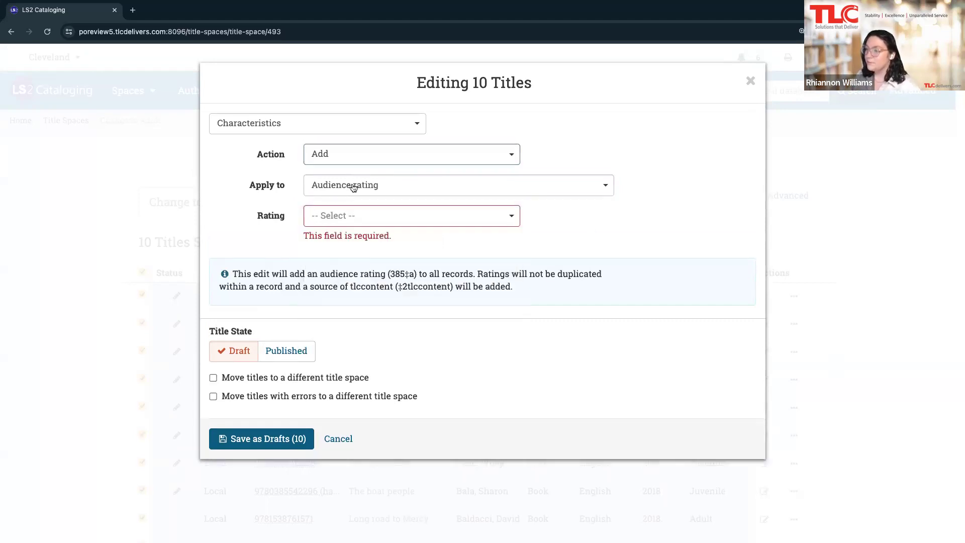
left_click(351, 186)
left_click(360, 228)
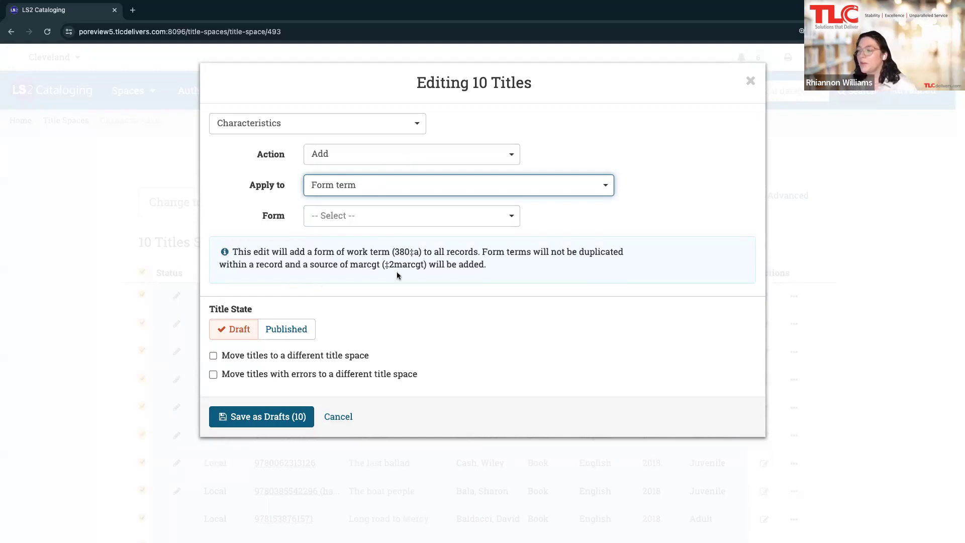
- Try applying the edit to Projection format, look through the projection choices, and close the batch edit without saving
left_click(334, 187)
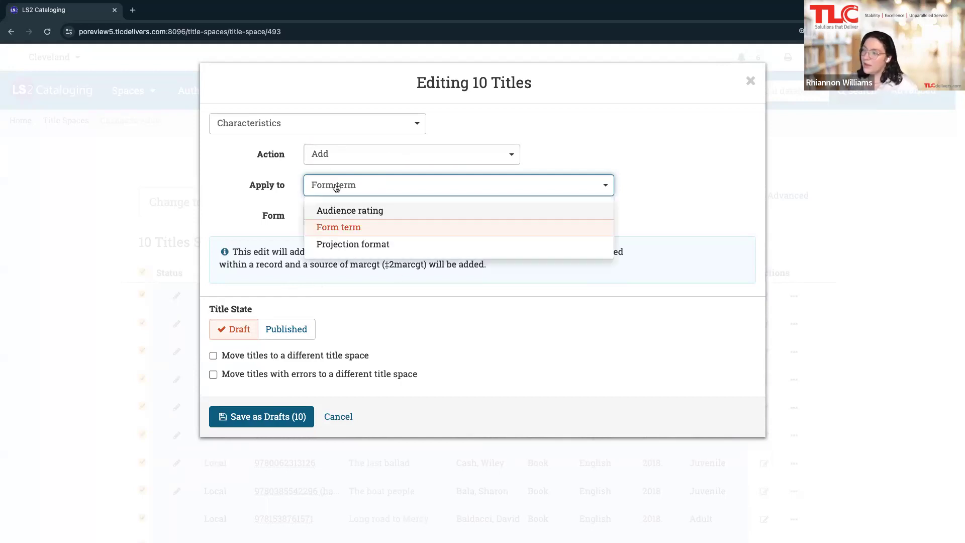
left_click(348, 247)
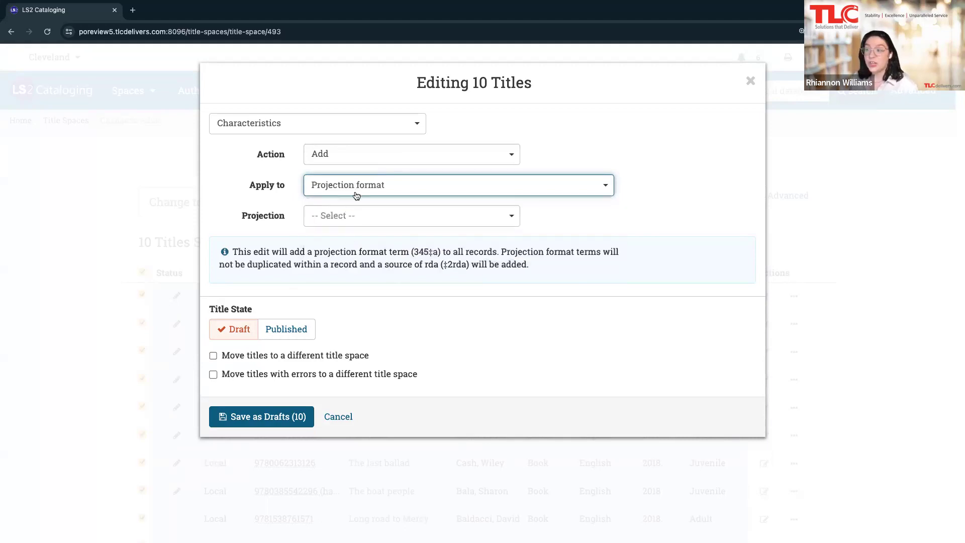
left_click(339, 224)
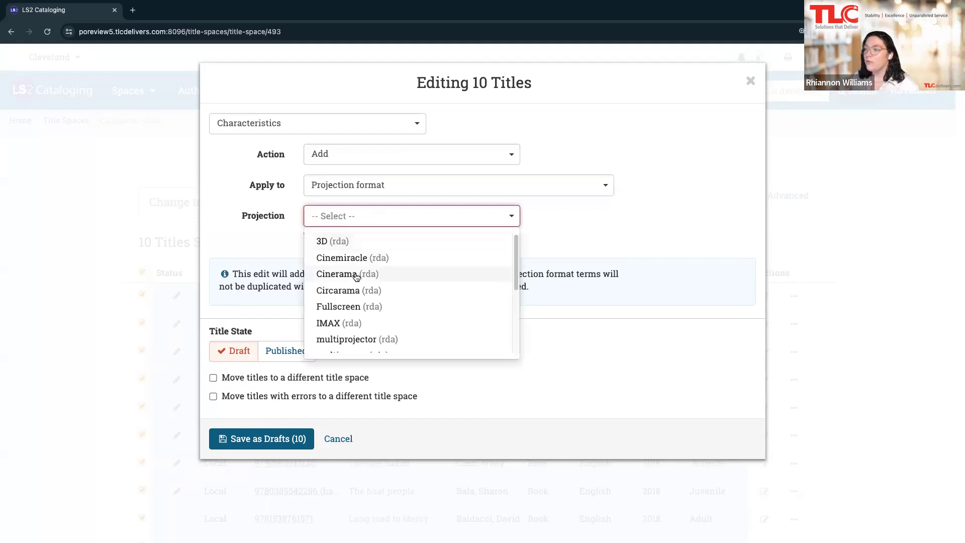
scroll(371, 294, "down", 3)
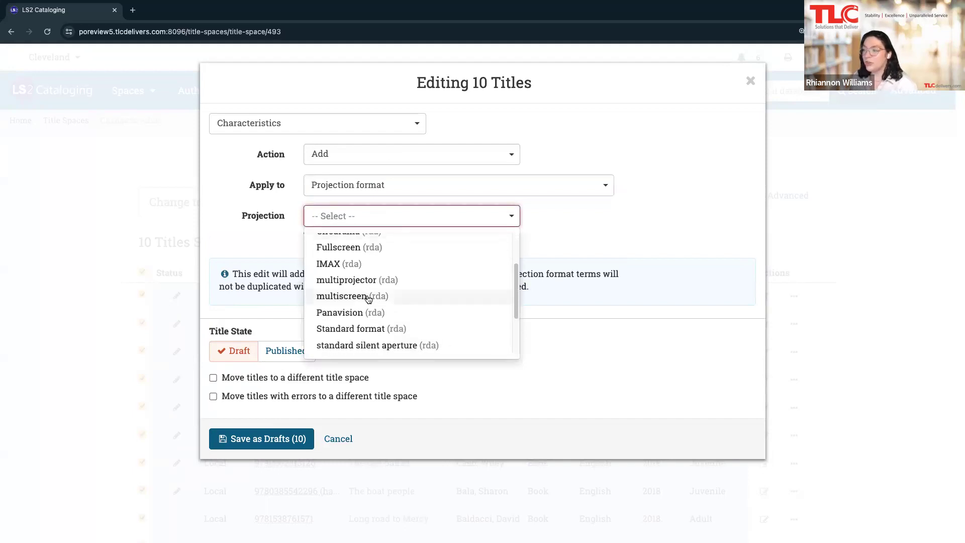
scroll(447, 281, "up", 3)
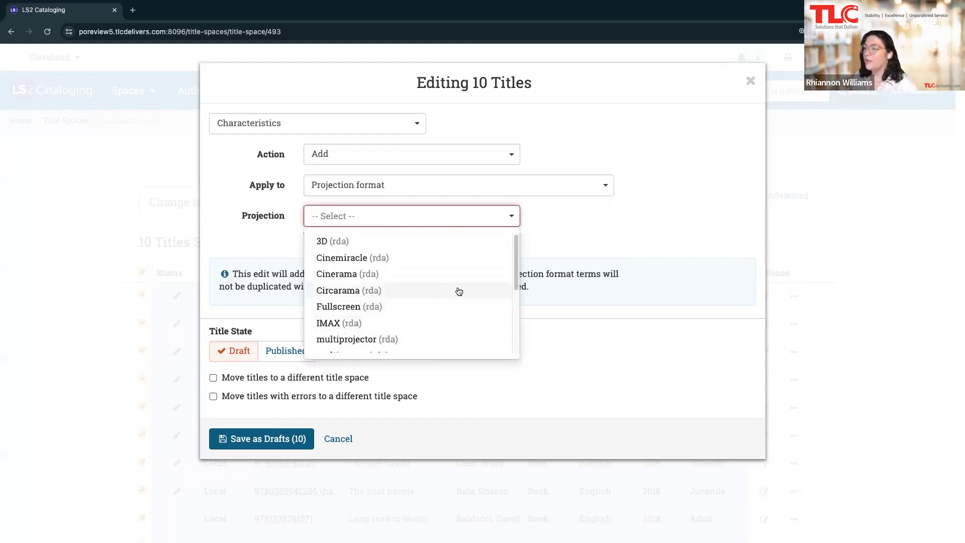
left_click(569, 216)
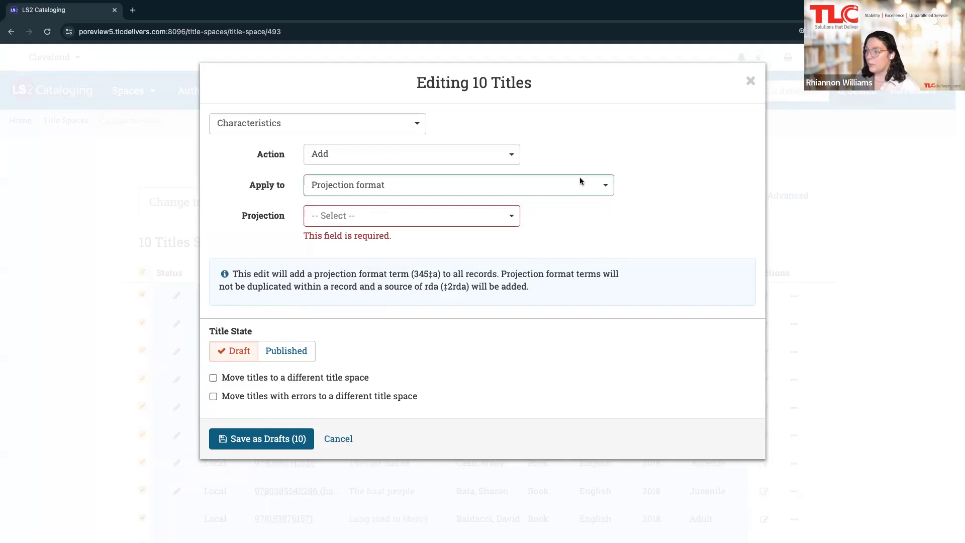
left_click(750, 80)
- Open the Board Games title space and start a batch edit of all four titles
left_click(78, 122)
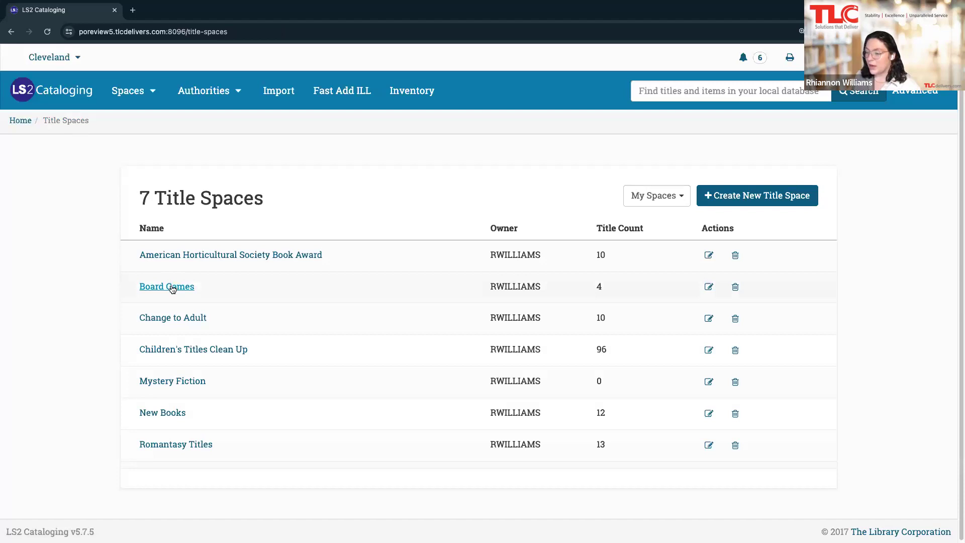
left_click(170, 287)
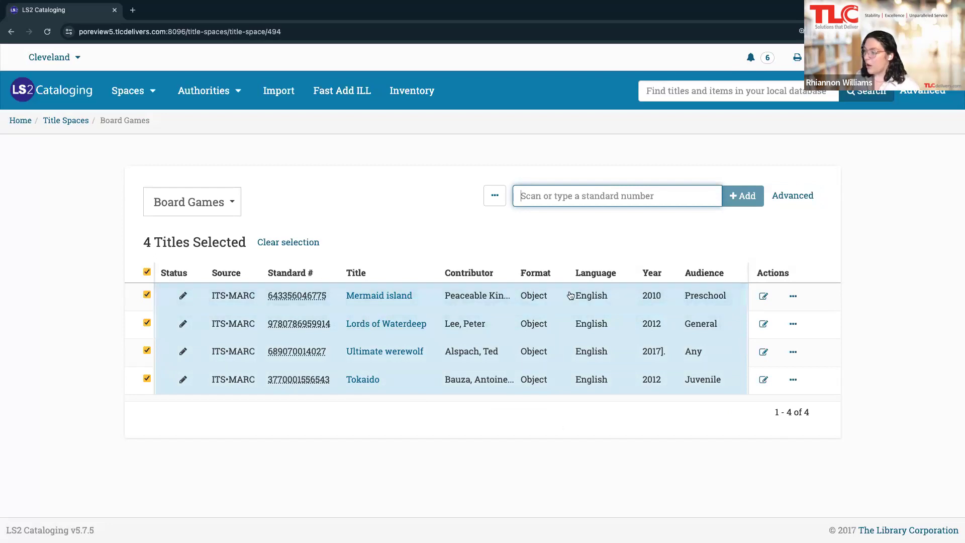
left_click(494, 196)
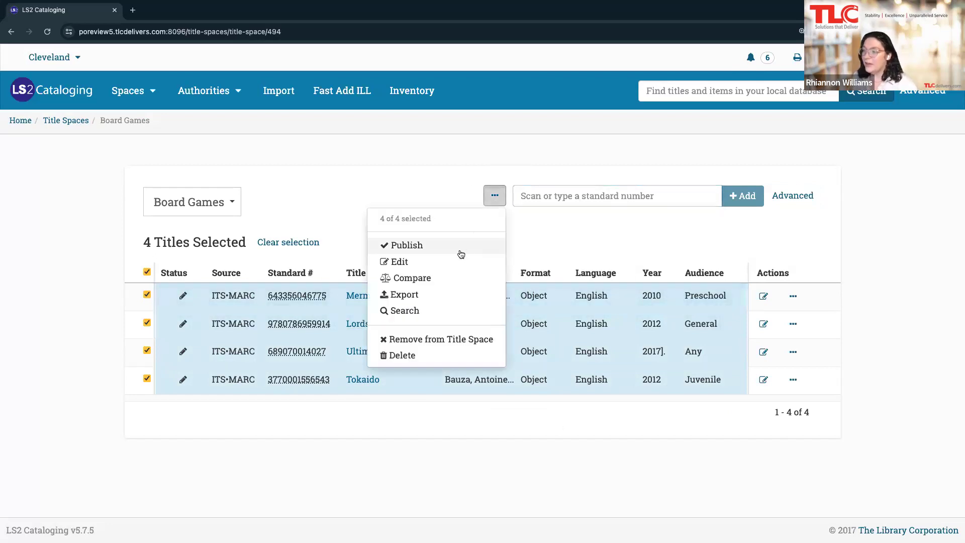
left_click(452, 263)
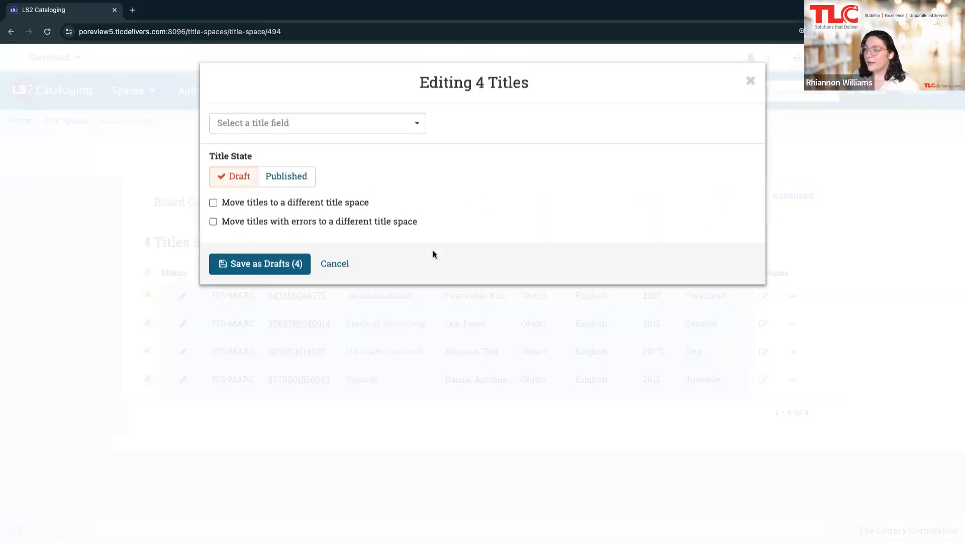
- Set the batch edit to the Characteristics title field with the Add action applied to Form term
left_click(297, 127)
left_click(292, 164)
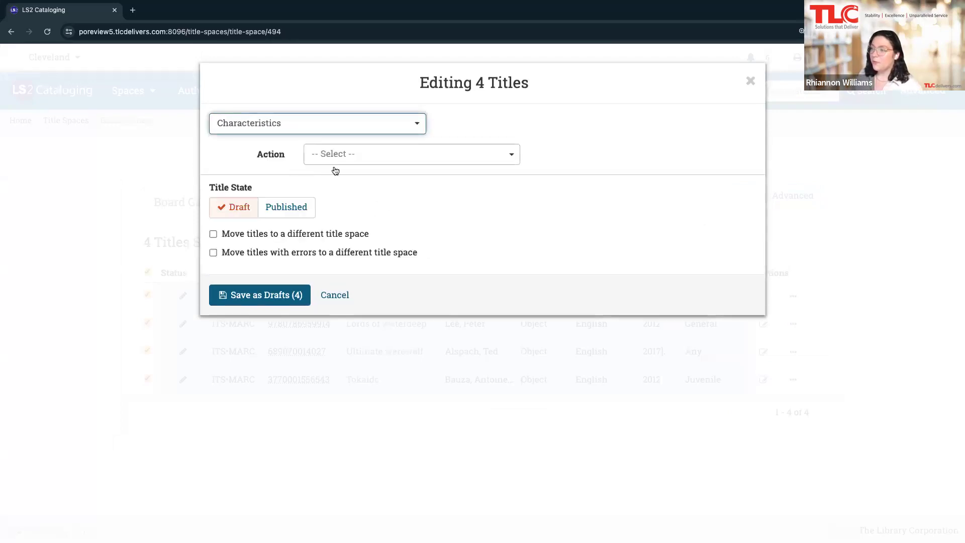
left_click(340, 156)
left_click(345, 183)
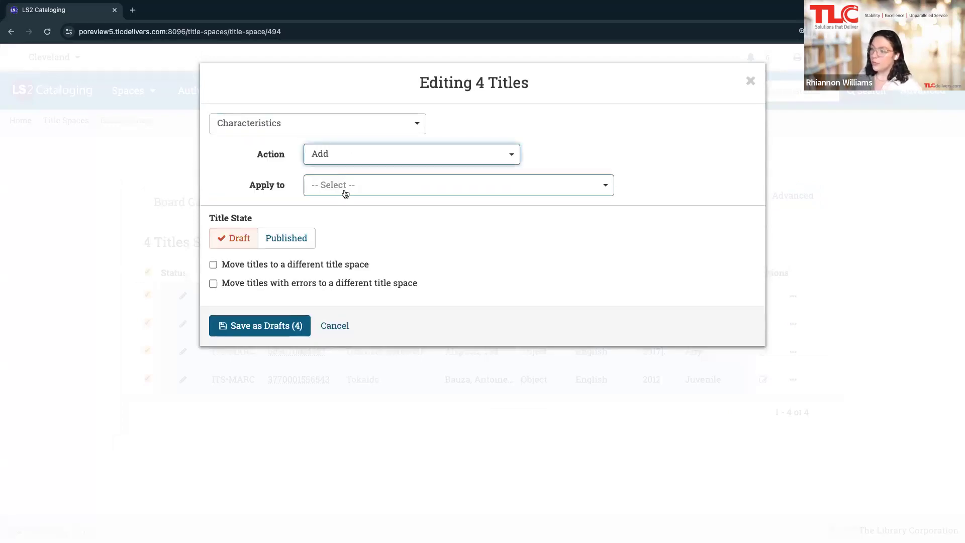
left_click(345, 191)
left_click(366, 232)
- Choose Board game (tlcgt) as the form, set the title state to Published, and publish the four titles
left_click(352, 217)
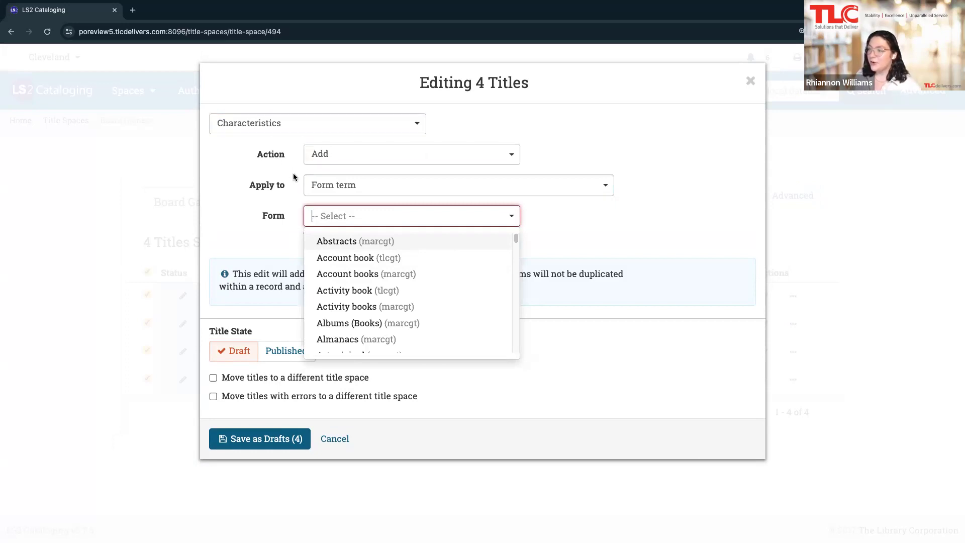
scroll(380, 308, "down", 4)
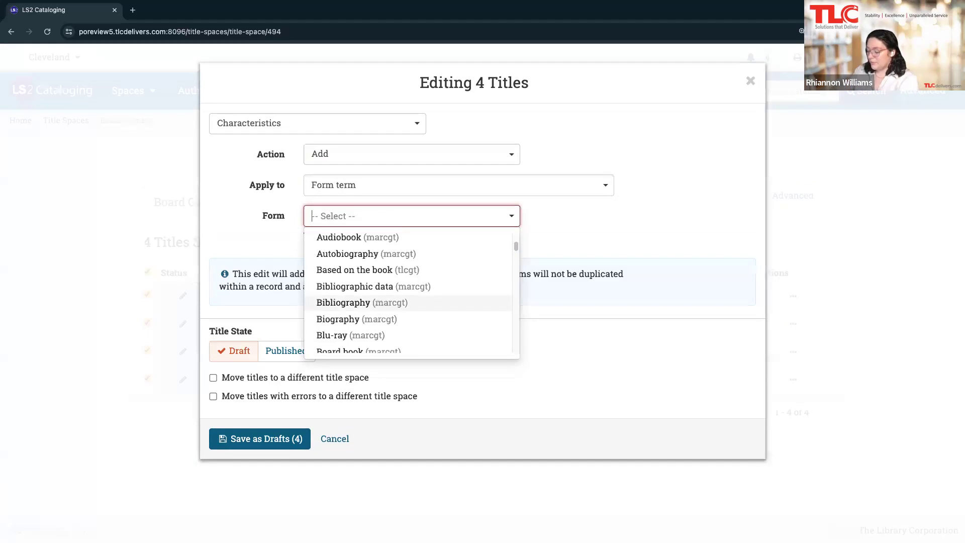
type("boar")
left_click(355, 257)
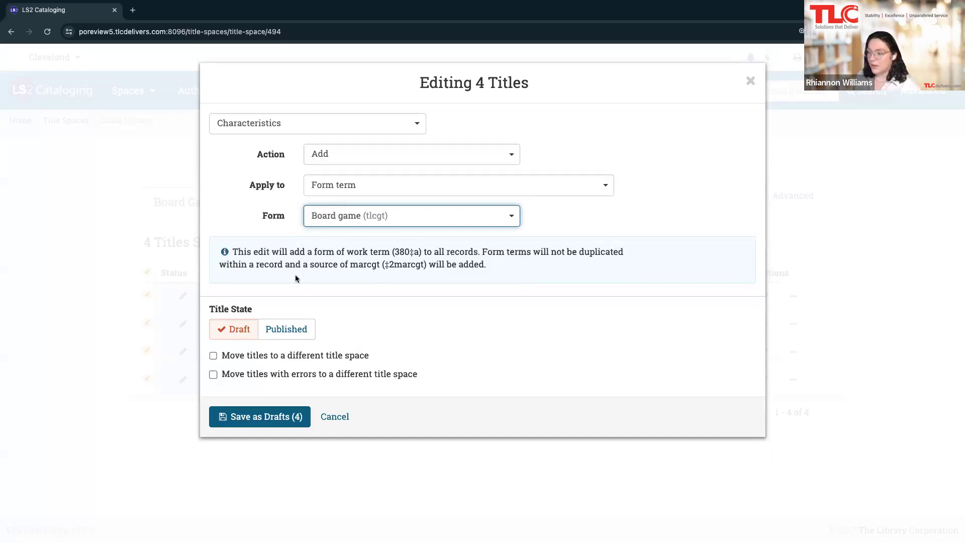
left_click(284, 337)
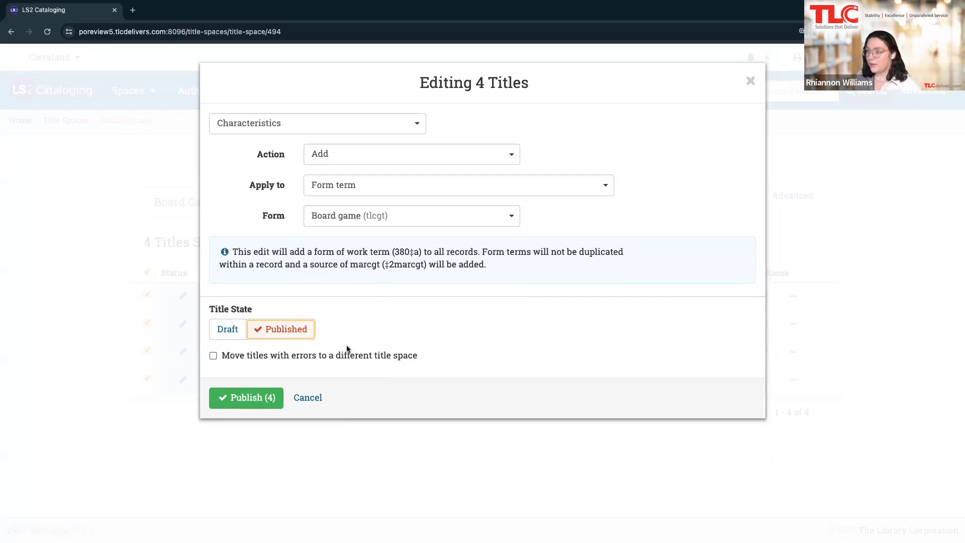
left_click(262, 407)
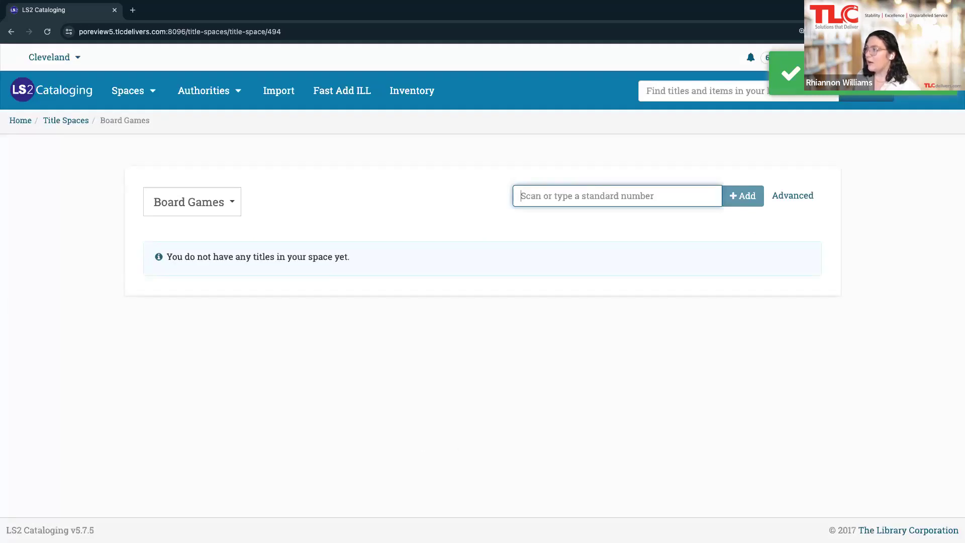
- Open the Change to Adult title space and start a batch edit of all ten titles
left_click(25, 121)
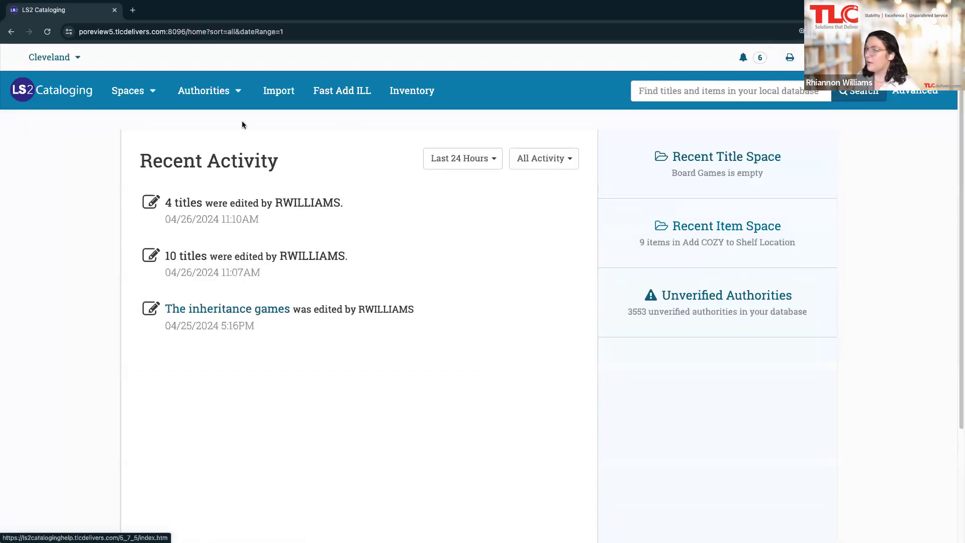
left_click(131, 95)
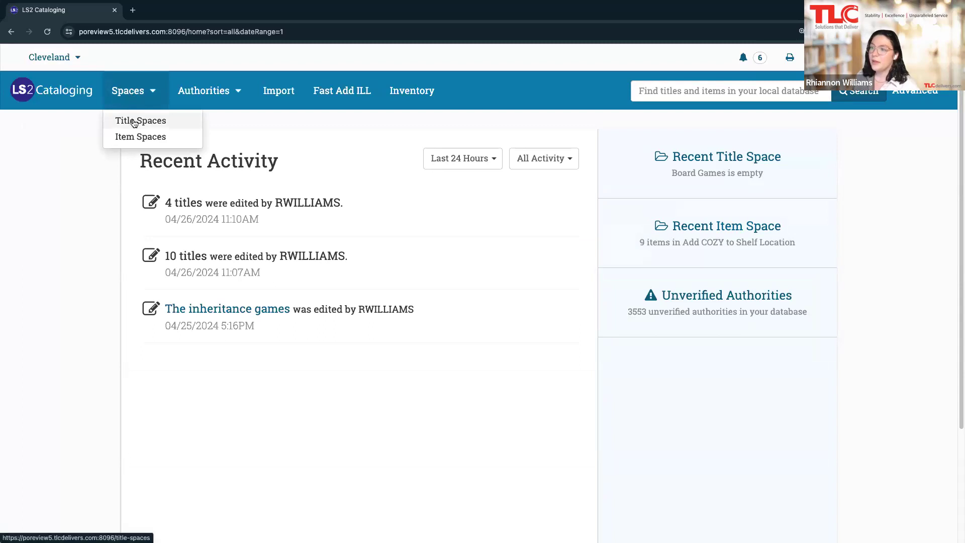
left_click(131, 120)
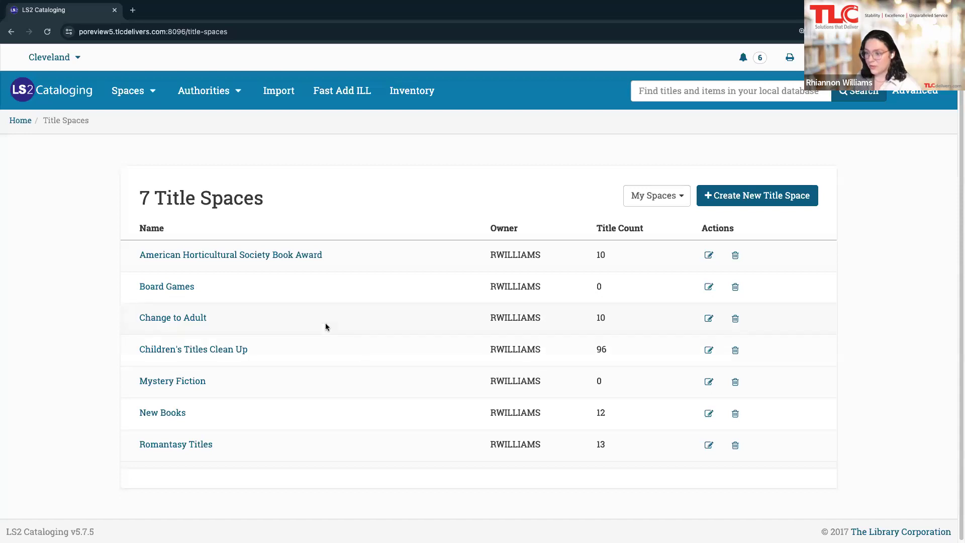
left_click(186, 322)
scroll(196, 322, "down", 3)
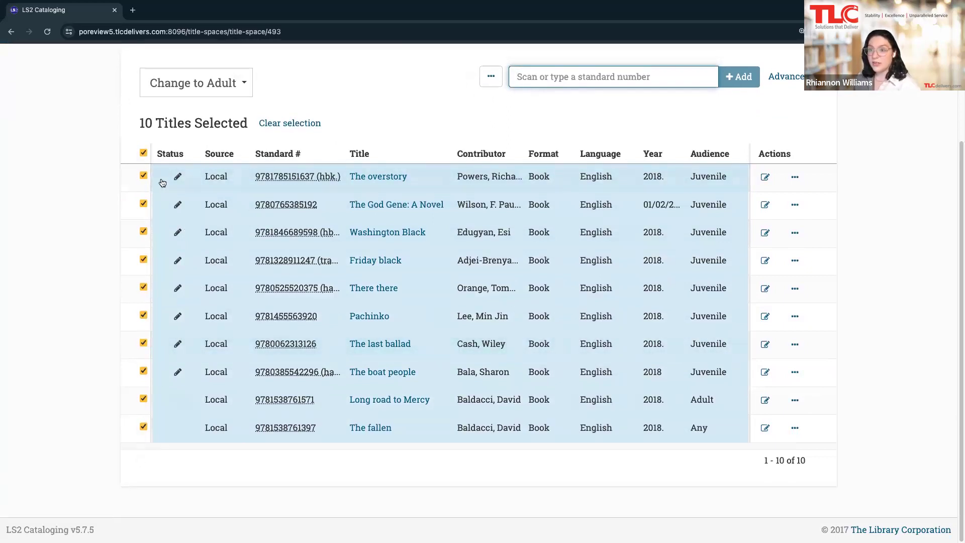
scroll(341, 374, "up", 2)
scroll(342, 374, "up", 1)
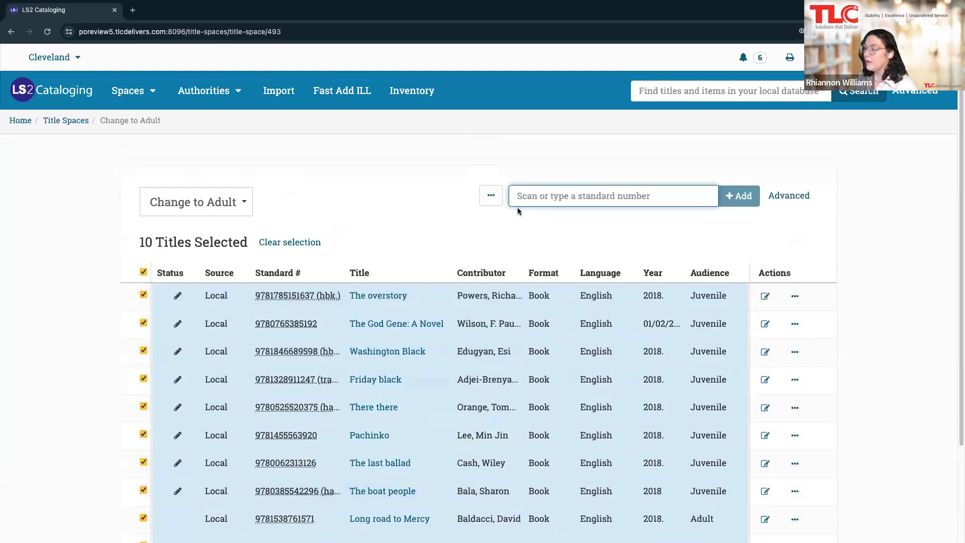
left_click(491, 195)
left_click(395, 262)
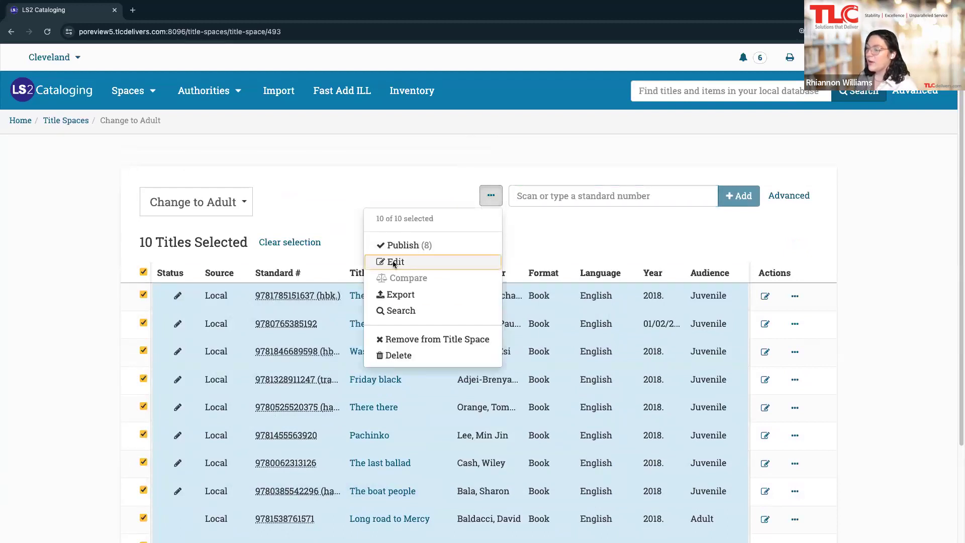
- Replace the Audience characteristic with Adult for the ten titles and save them as drafts
left_click(253, 129)
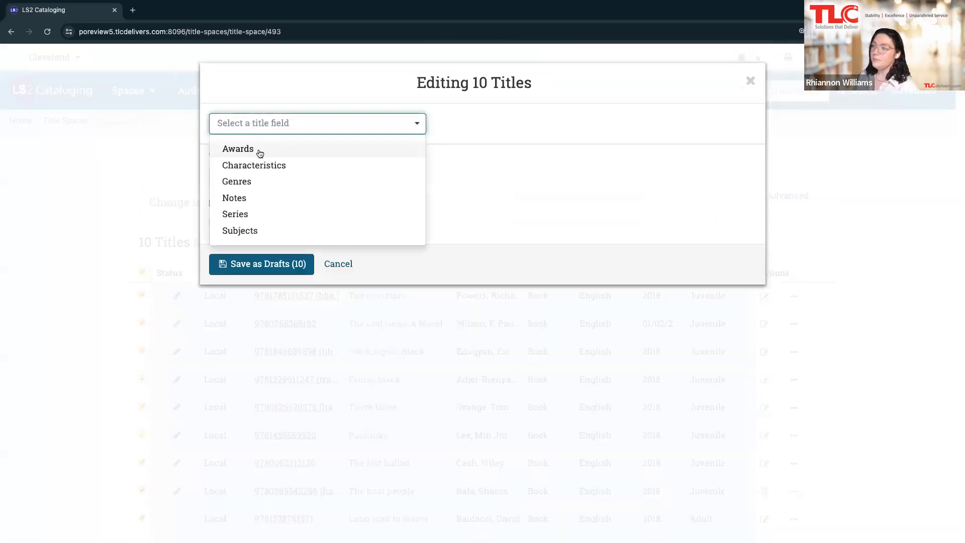
left_click(251, 166)
left_click(325, 157)
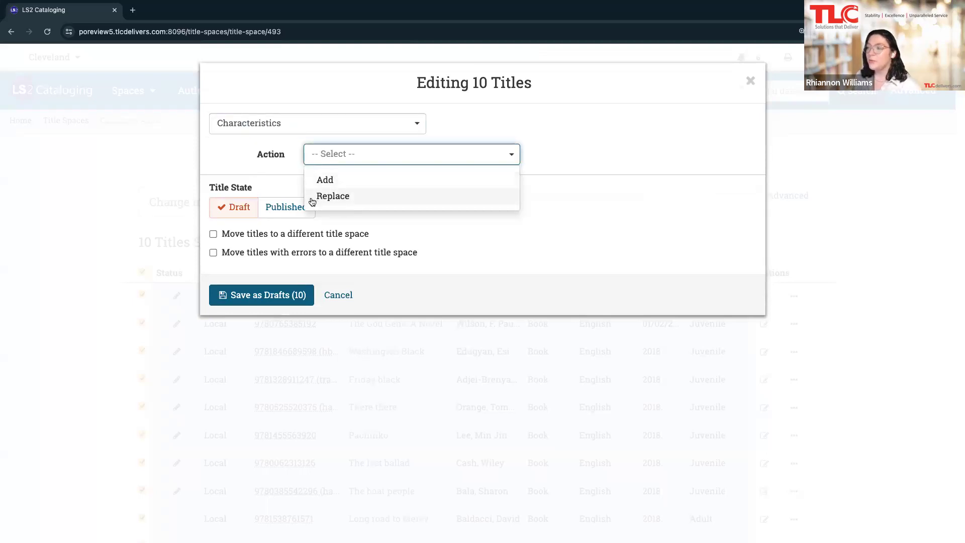
left_click(325, 197)
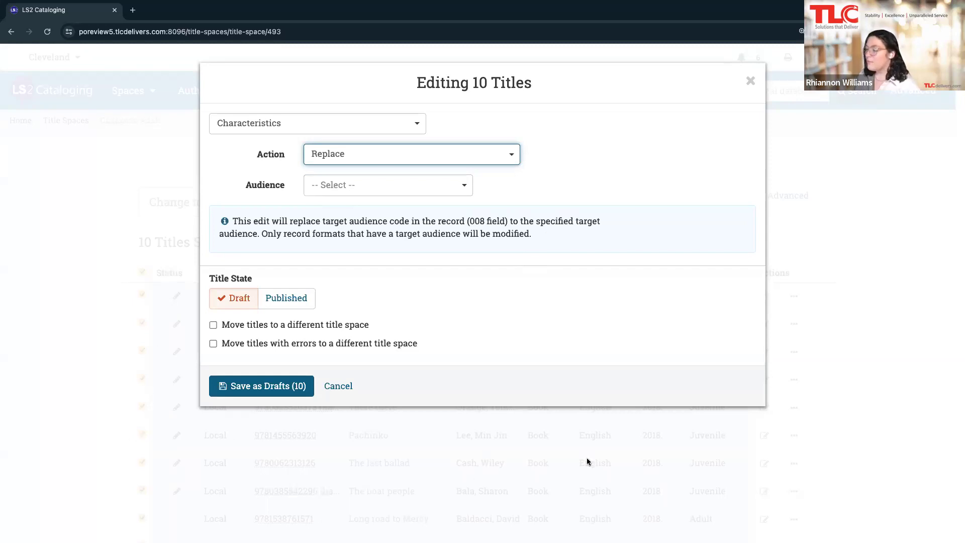
left_click(403, 194)
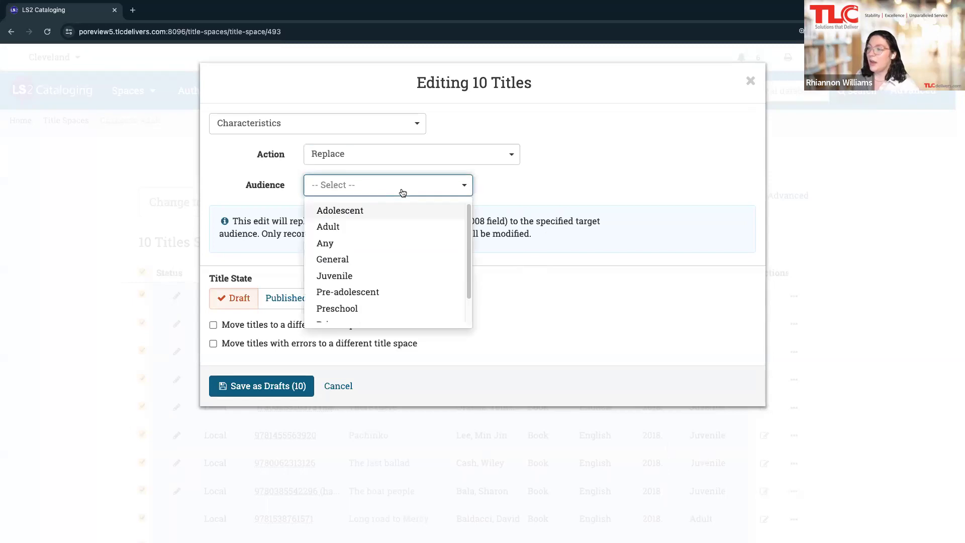
left_click(395, 228)
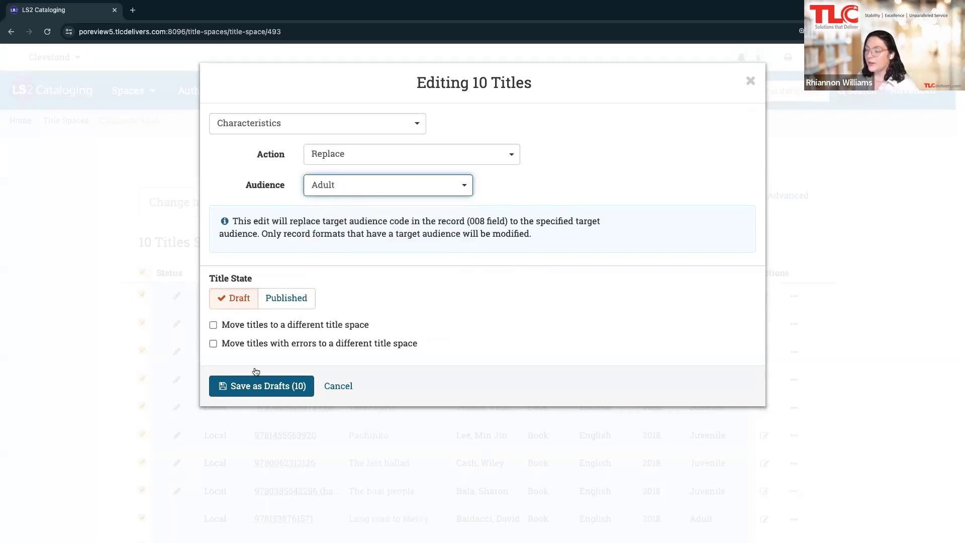
left_click(255, 387)
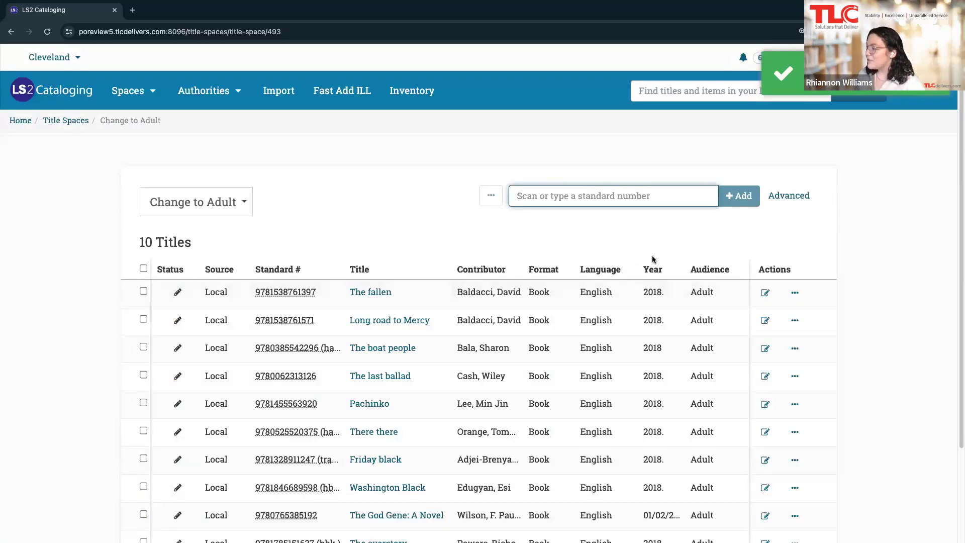
- Review the Audience column for the edited titles in the Change to Adult space and select them all
scroll(650, 254, "down", 1)
scroll(649, 254, "down", 2)
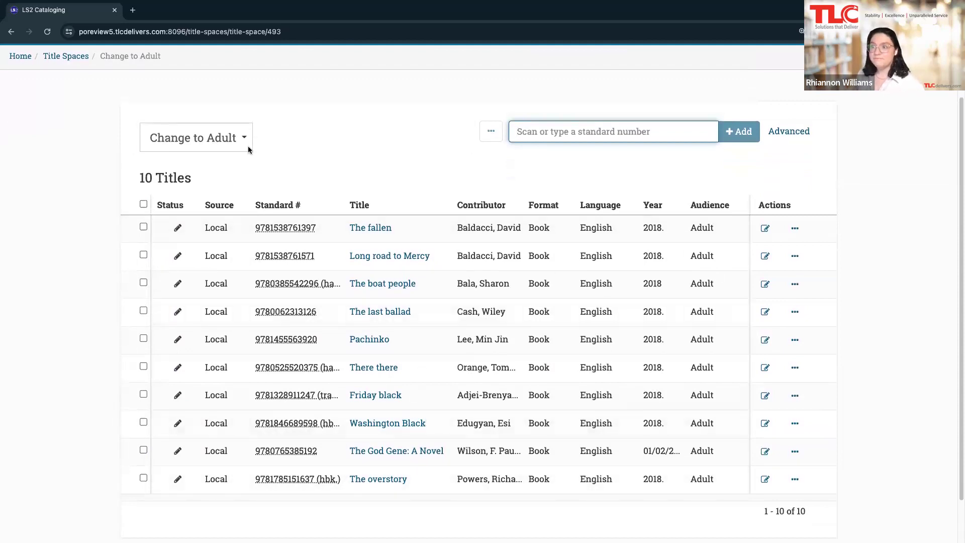
scroll(250, 150, "up", 2)
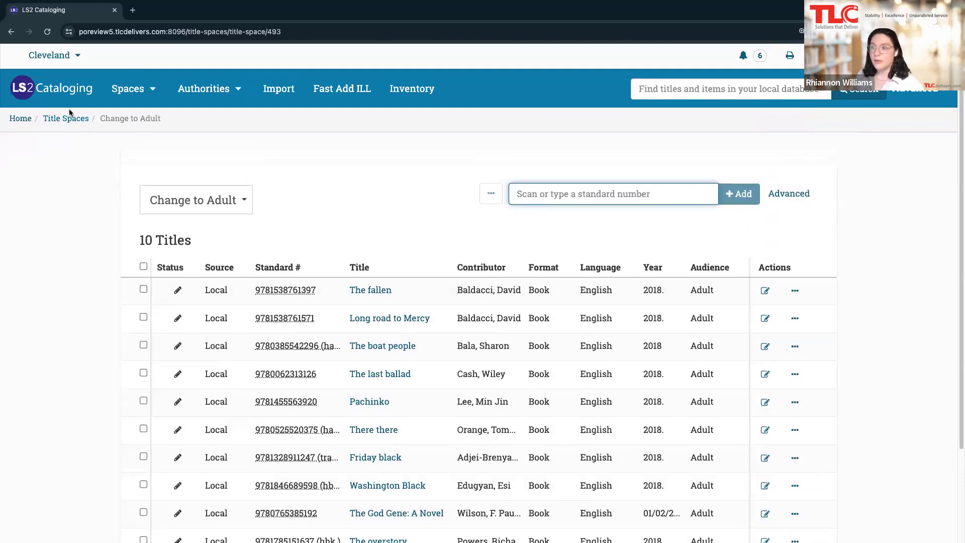
left_click(144, 266)
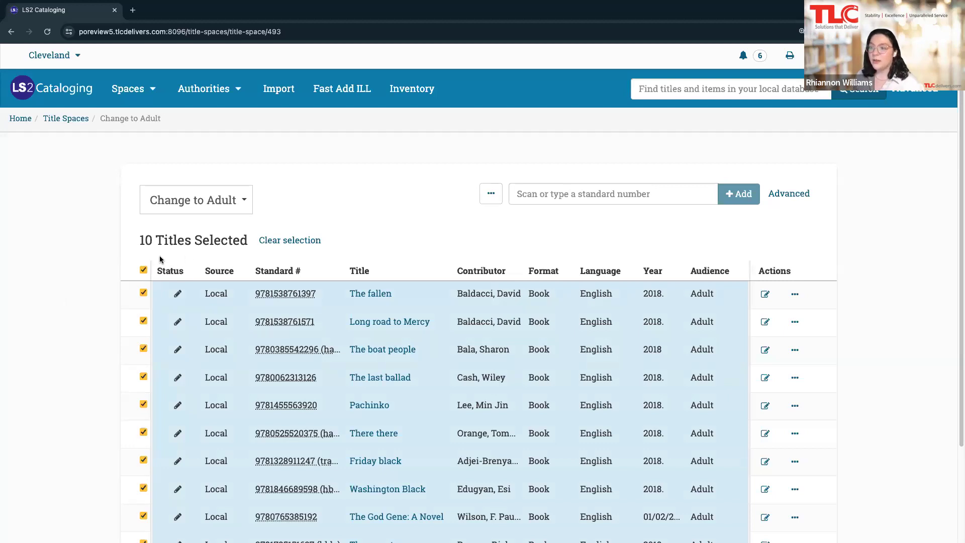
- Return to the list of title spaces and open the Romantasy Titles space
left_click(65, 119)
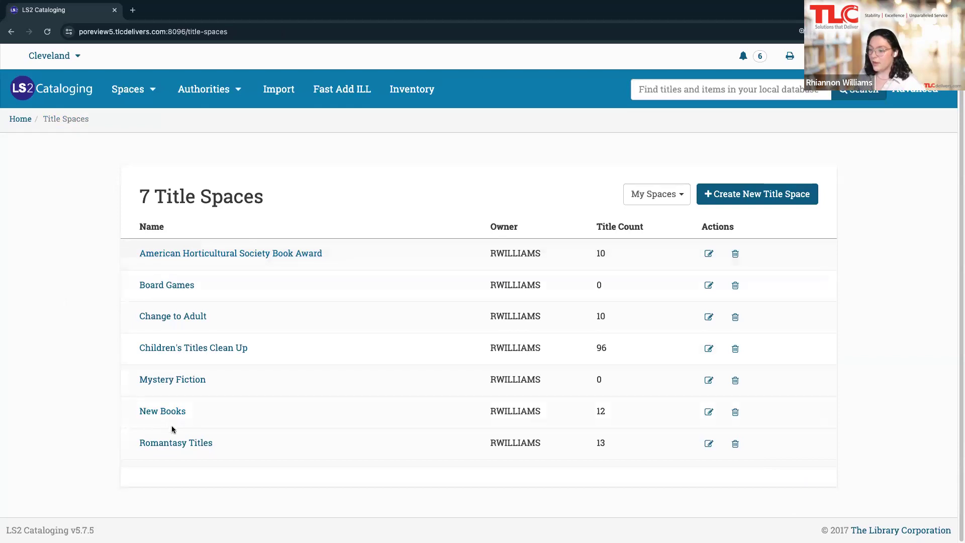
left_click(183, 444)
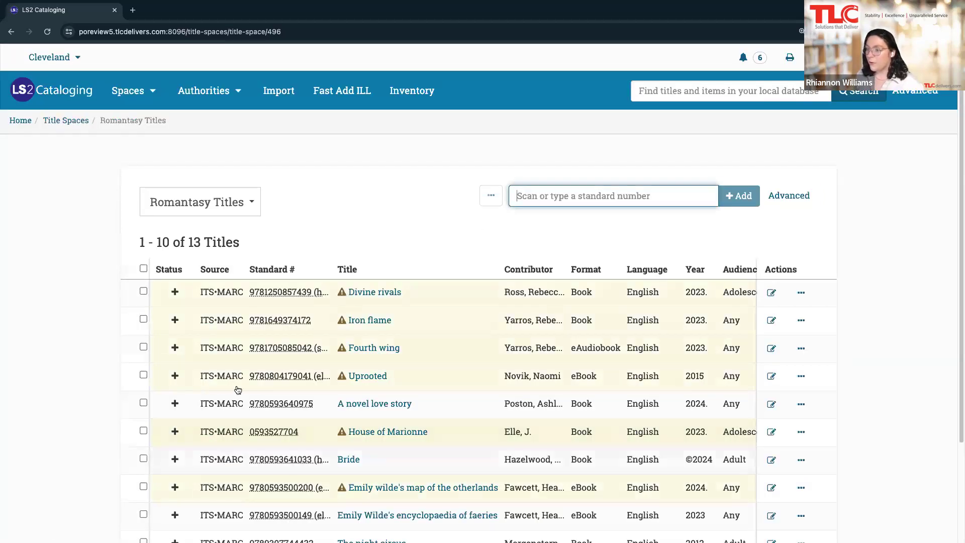
scroll(381, 189, "down", 2)
scroll(381, 189, "down", 1)
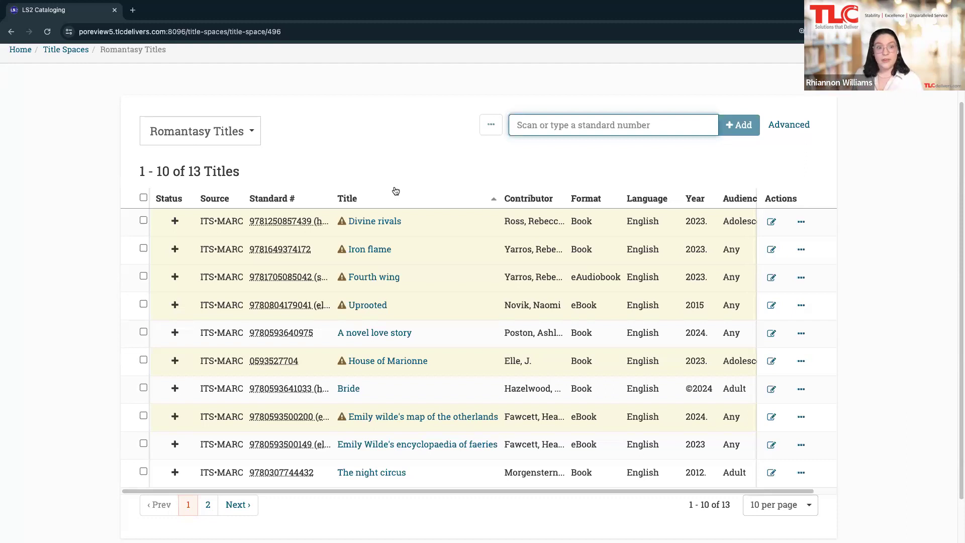
- Select the titles on the first page, show 100 titles per page, and extend the selection to all 13 titles
left_click(143, 198)
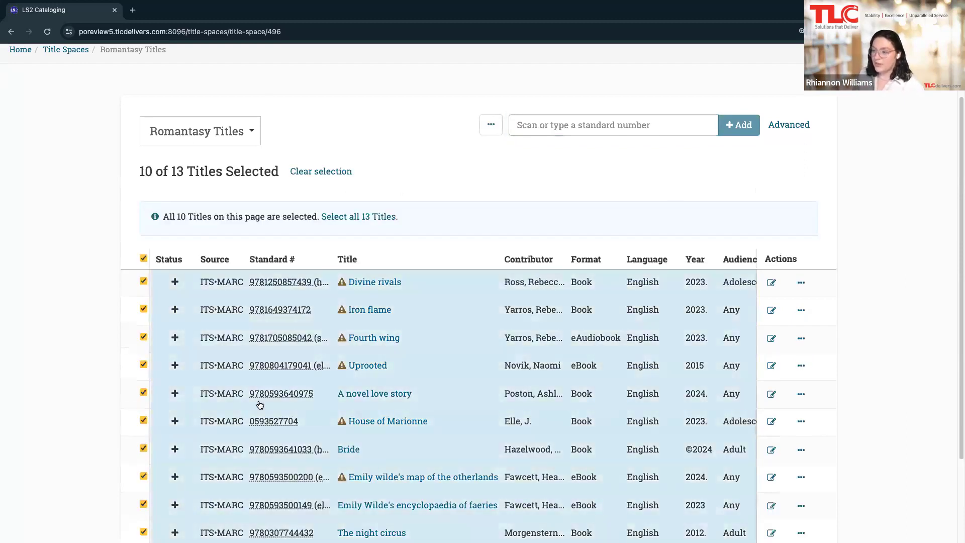
scroll(287, 261, "down", 3)
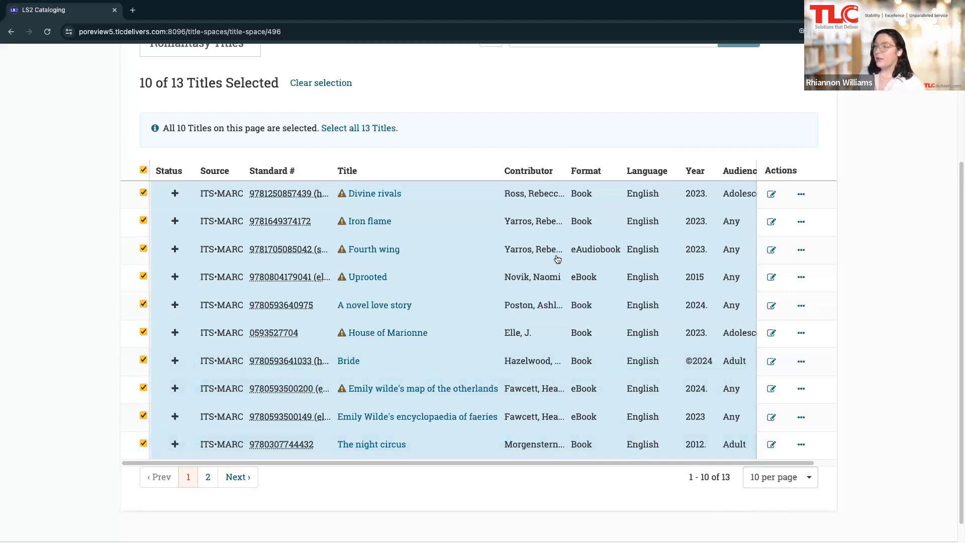
left_click(775, 476)
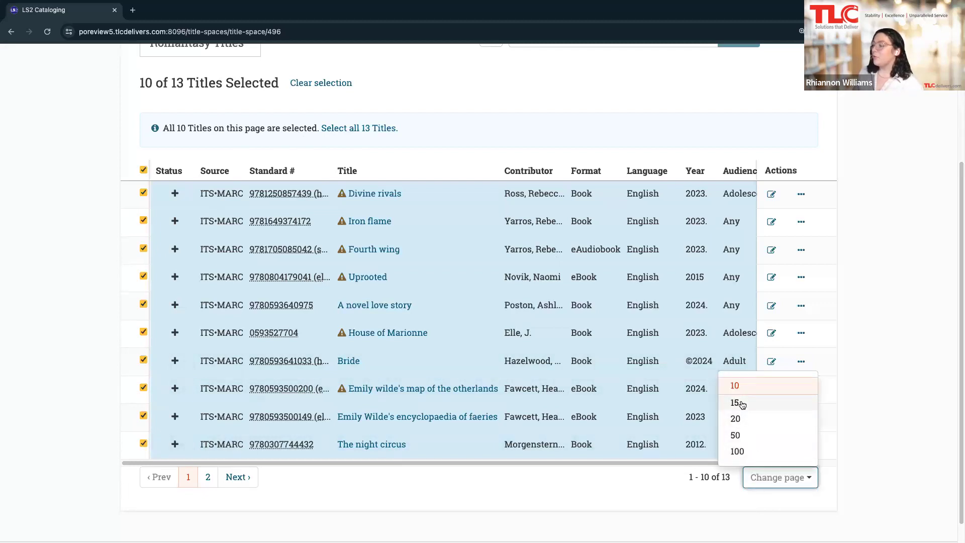
left_click(737, 451)
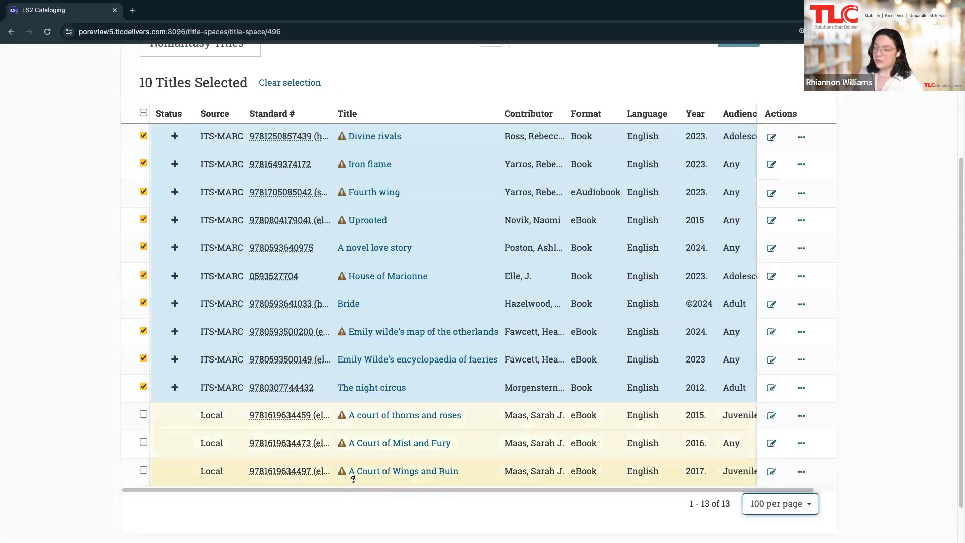
scroll(123, 465, "up", 2)
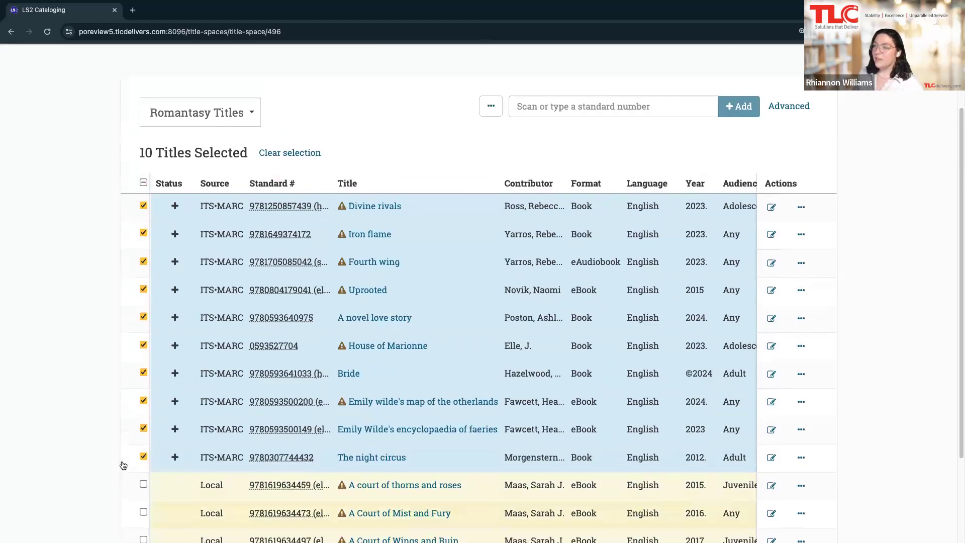
left_click(143, 183)
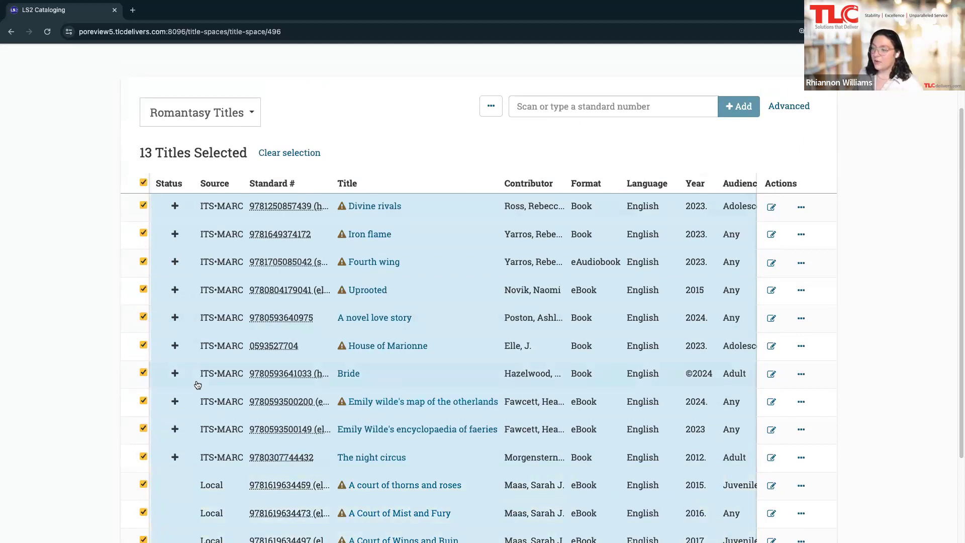
- Deselect the last five titles in the list and set the list back to 10 titles per page
scroll(852, 505, "down", 2)
scroll(707, 416, "up", 2)
scroll(798, 501, "down", 2)
left_click(143, 476)
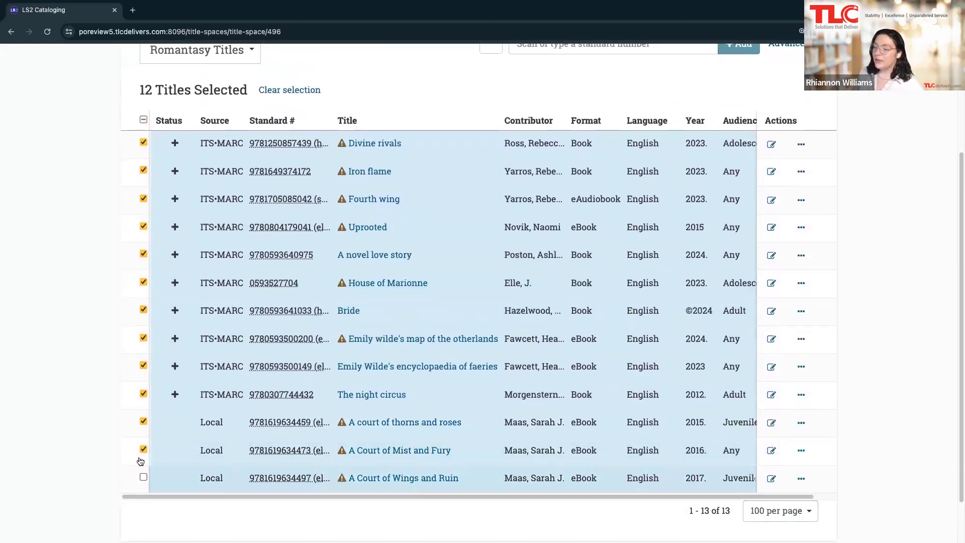
left_click(144, 449)
left_click(143, 421)
left_click(143, 393)
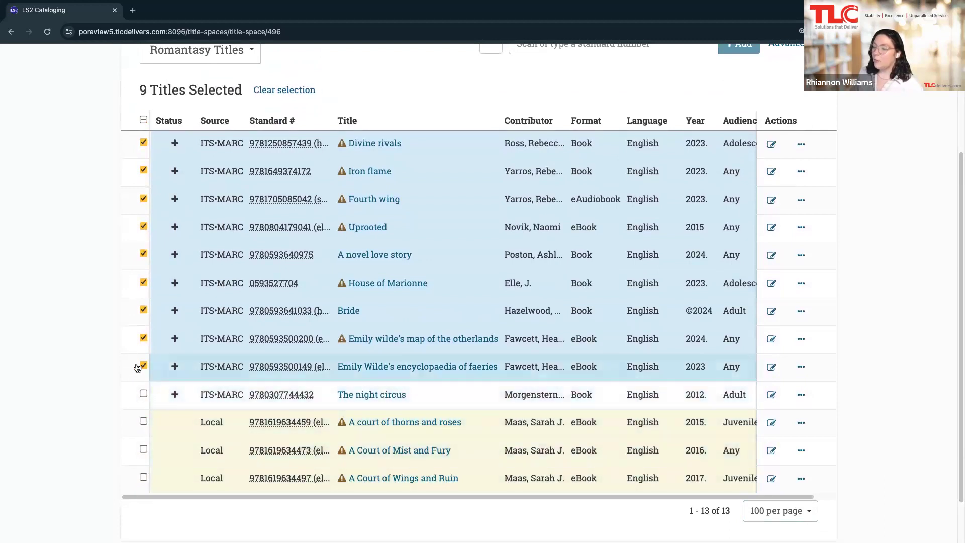
left_click(137, 367)
left_click(783, 511)
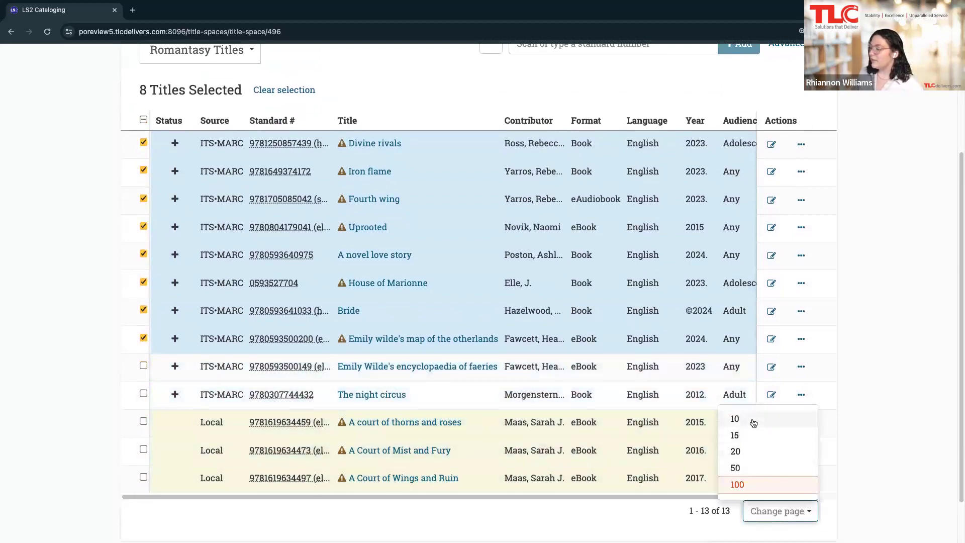
left_click(753, 419)
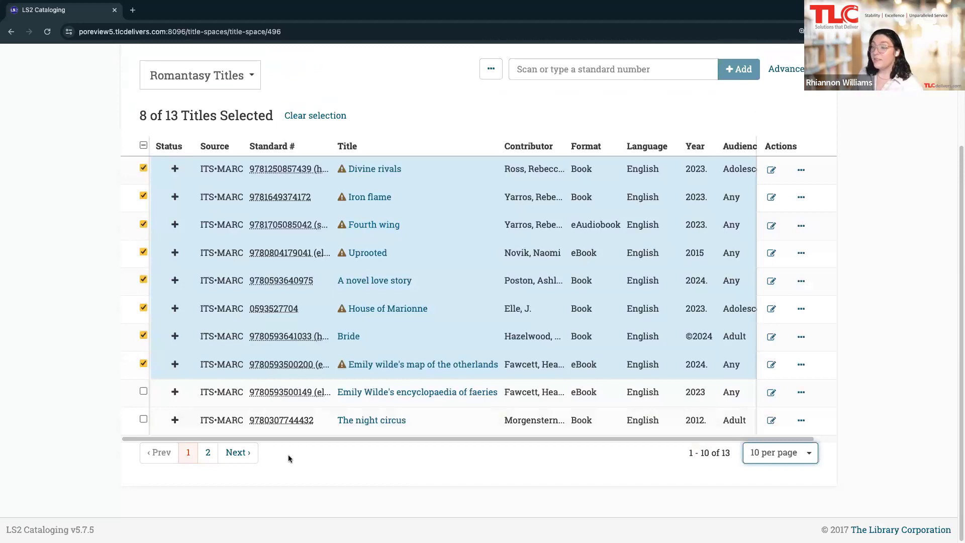
- Select all 13 titles across both pages of the Romantasy Titles space and start a batch edit of them
left_click(143, 146)
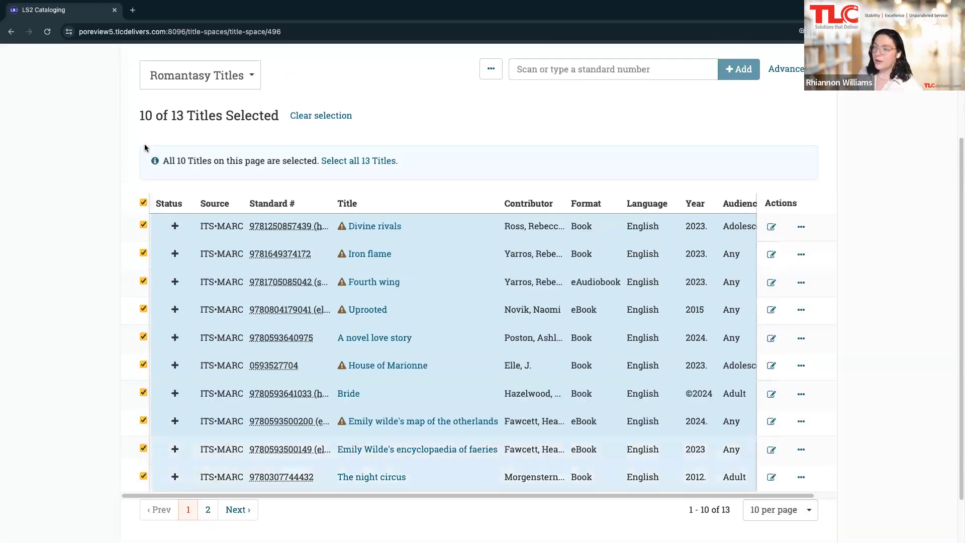
left_click(349, 161)
scroll(483, 216, "up", 2)
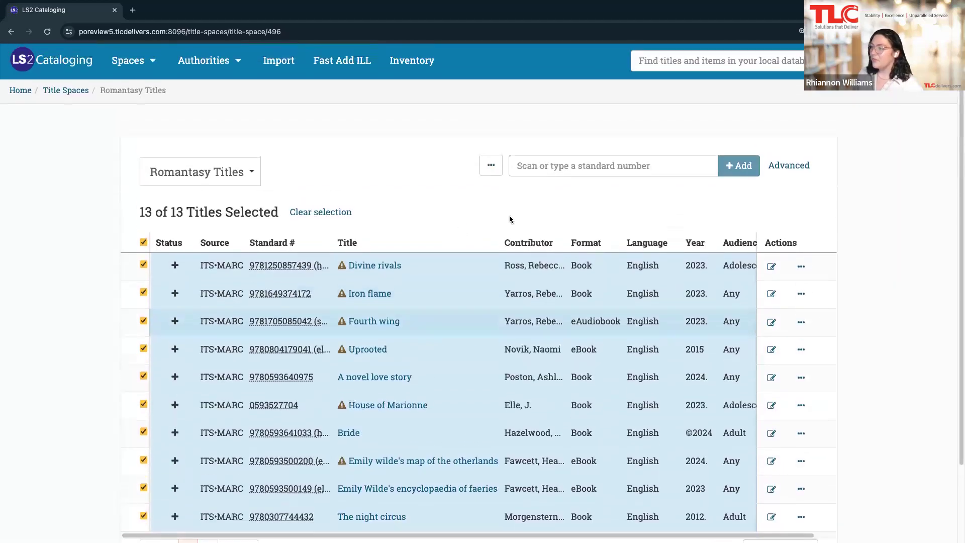
left_click(490, 166)
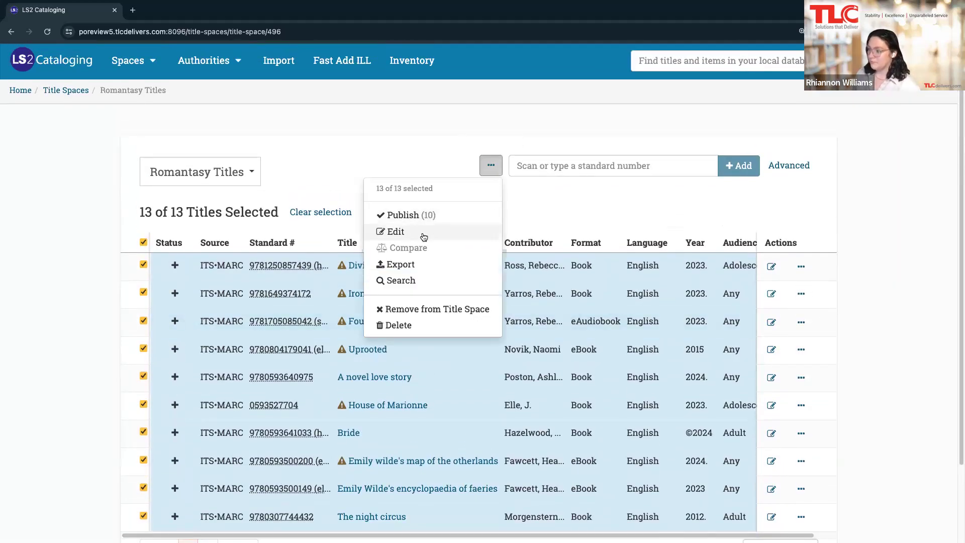
key("Escape")
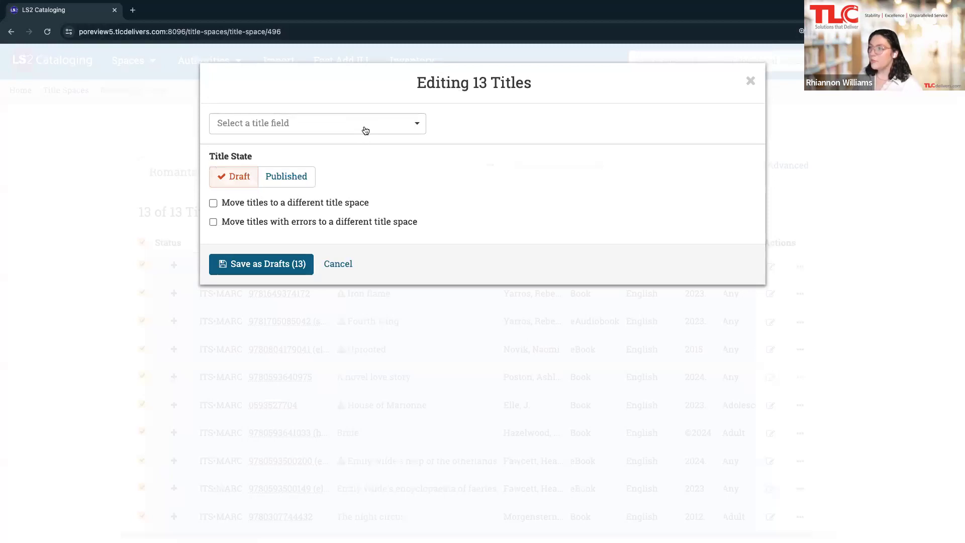
- Add the genre heading Romantasy (tlcgt) to the 13 titles and save them as drafts
left_click(351, 124)
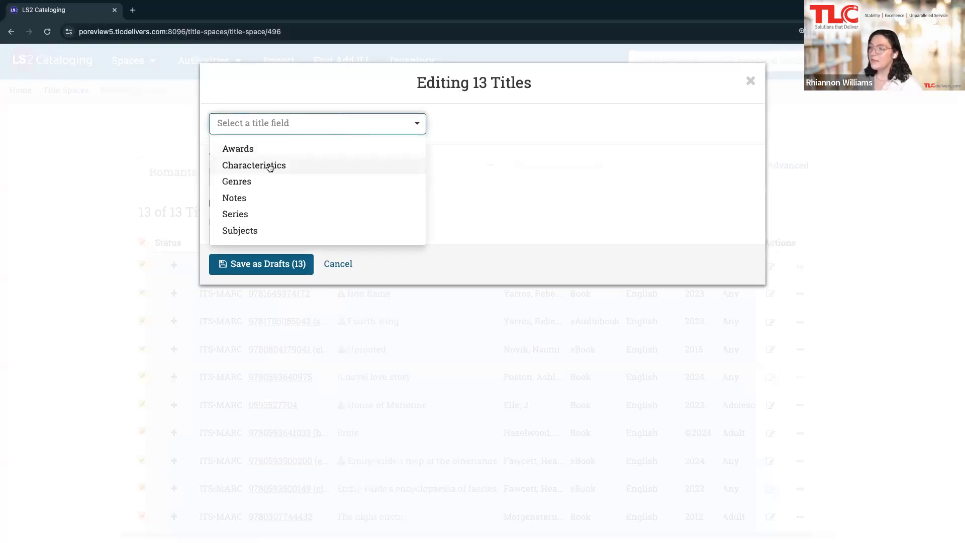
left_click(252, 181)
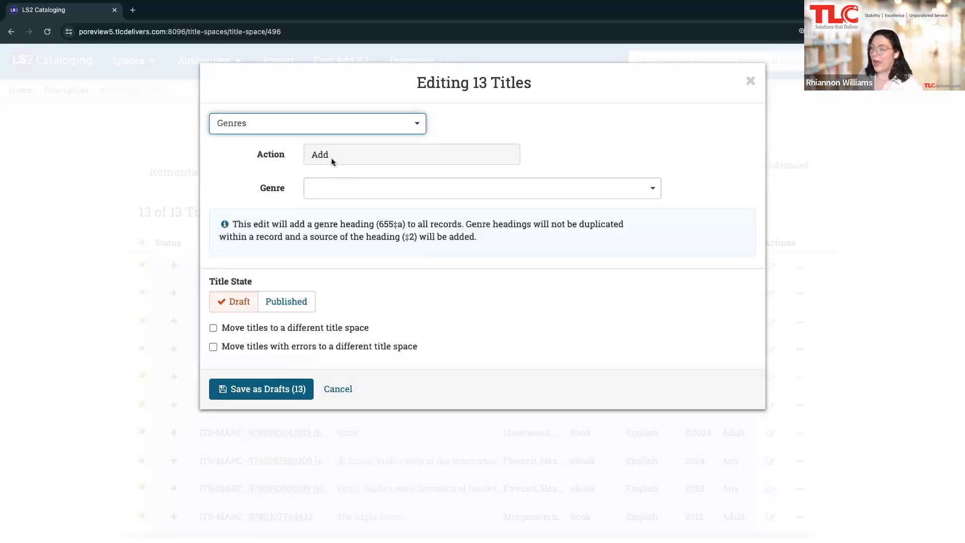
left_click(345, 194)
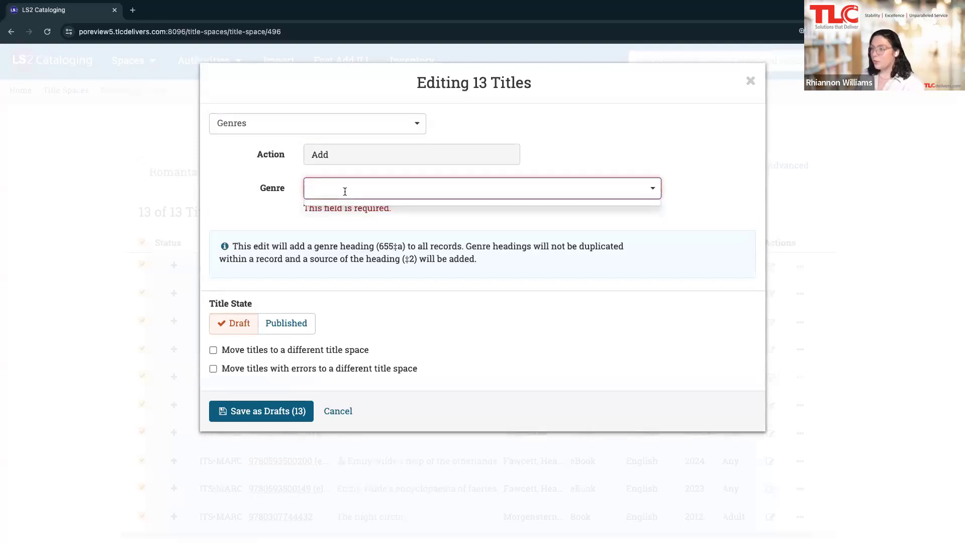
type("roman")
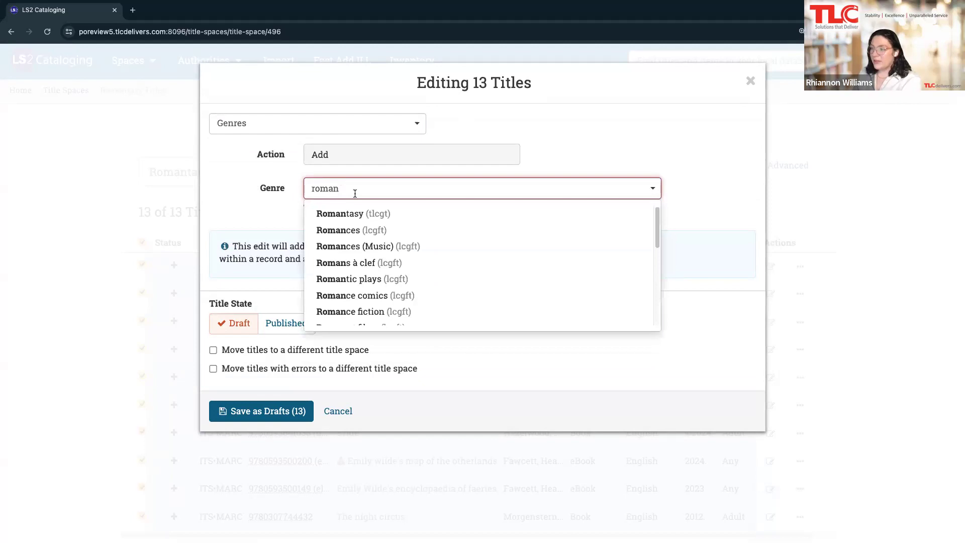
left_click(391, 217)
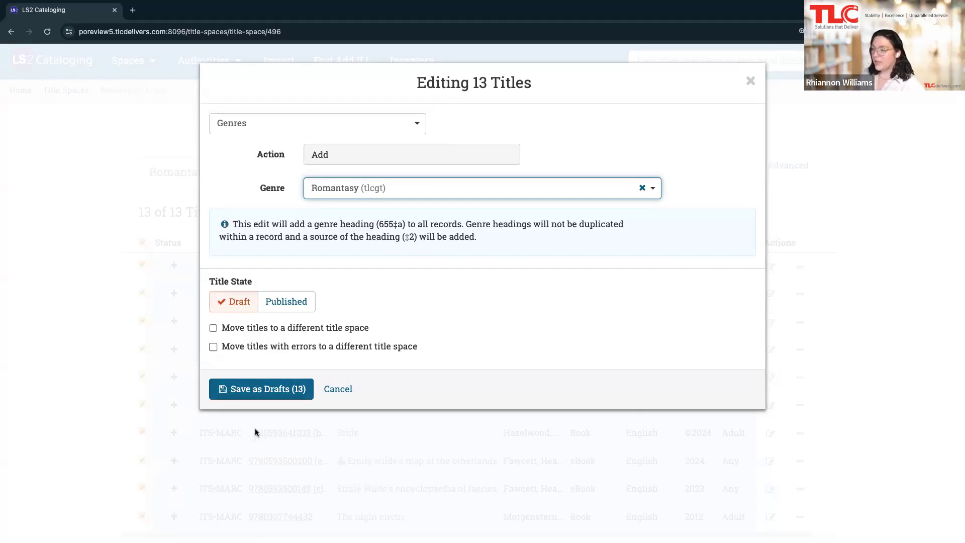
left_click(270, 394)
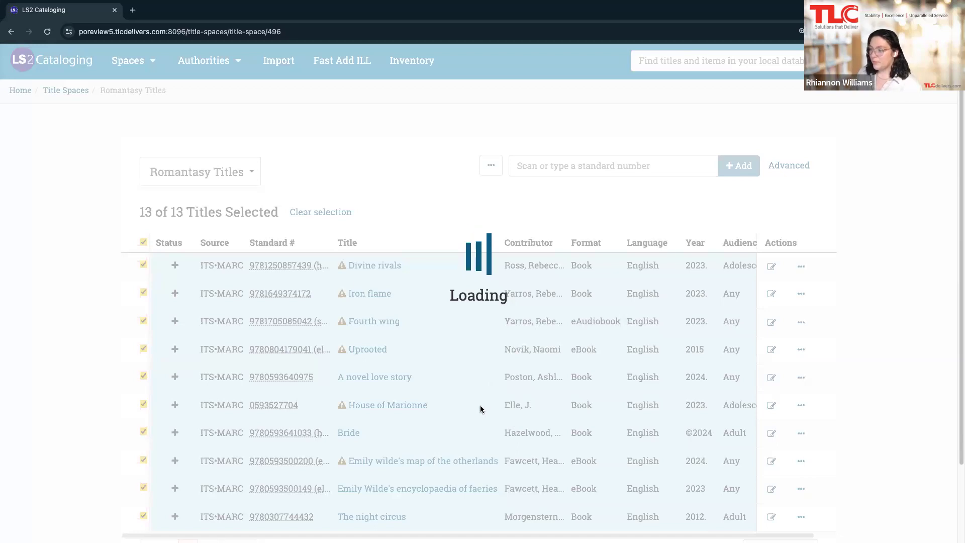
- Look over the edited title list, open The night circus, and check its genre headings
scroll(480, 409, "down", 1)
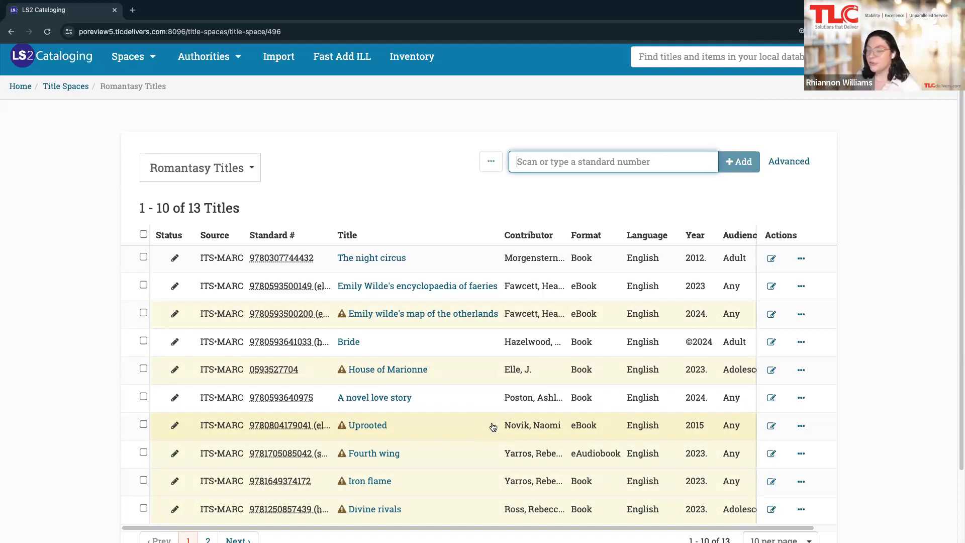
scroll(430, 263, "up", 1)
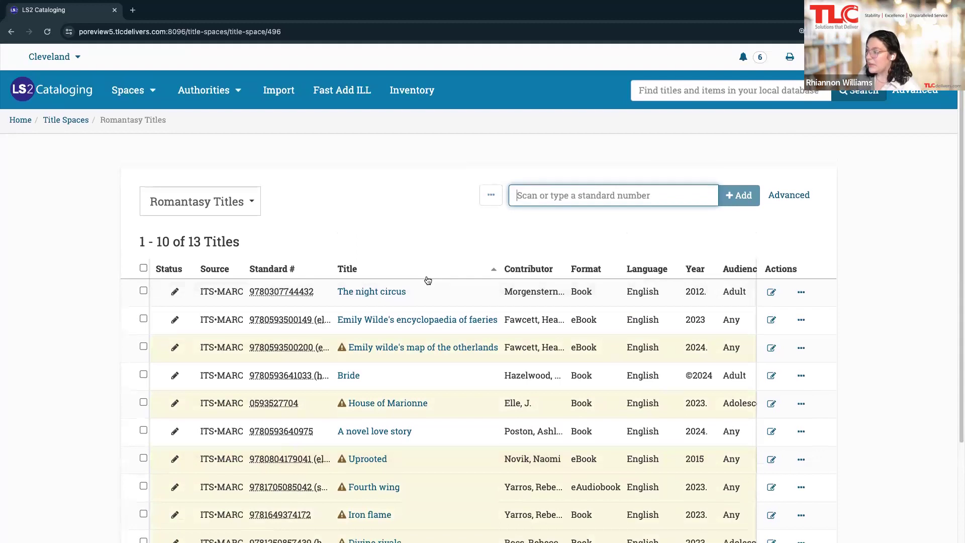
scroll(428, 280, "down", 3)
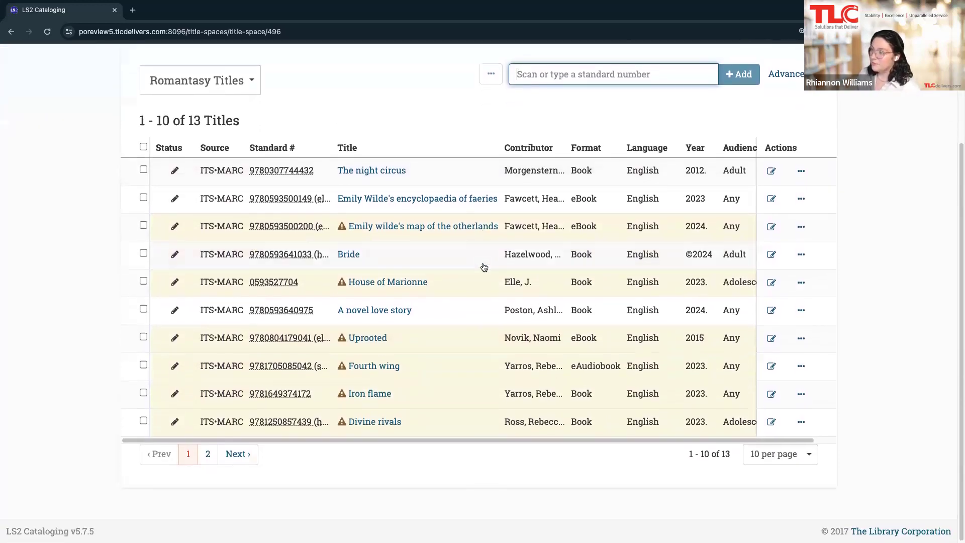
scroll(484, 267, "up", 1)
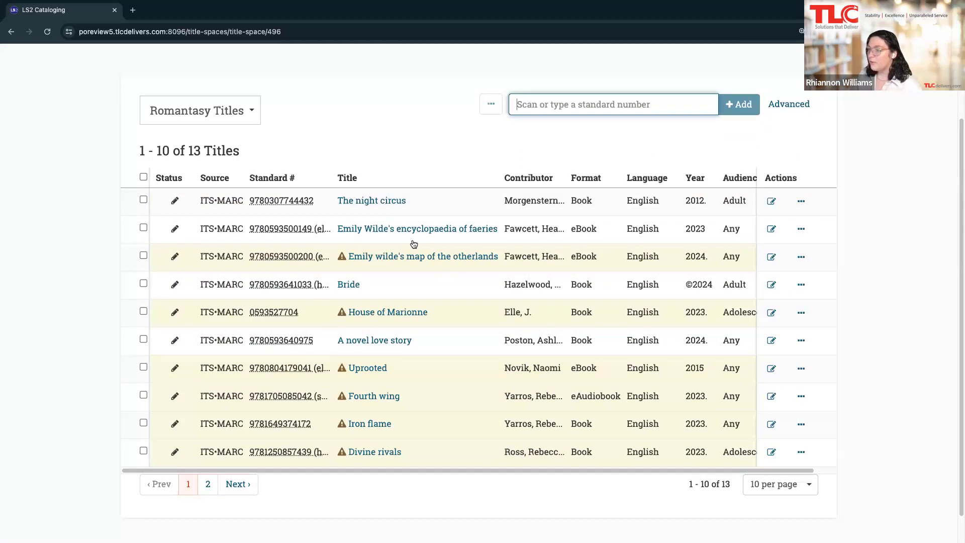
left_click(371, 201)
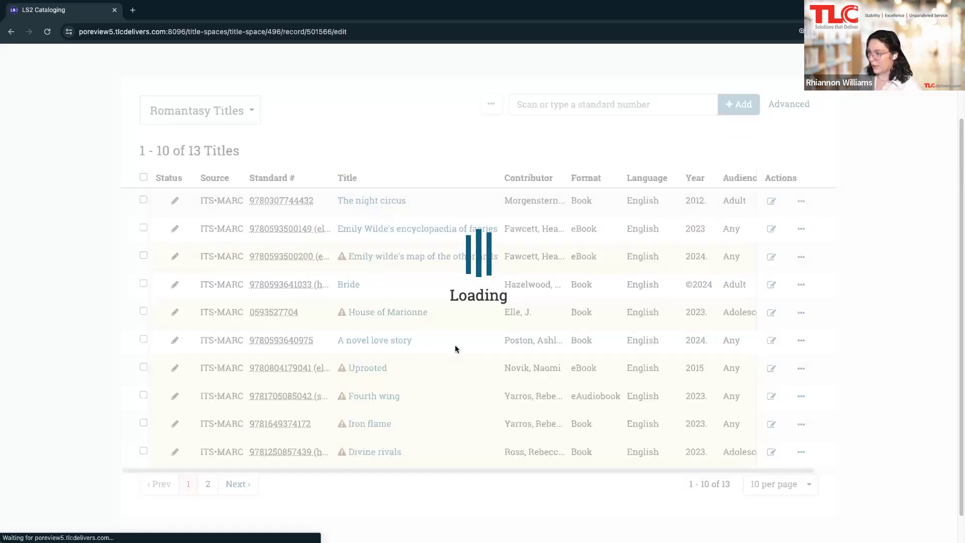
scroll(443, 338, "down", 3)
scroll(526, 349, "down", 10)
scroll(524, 356, "up", 5)
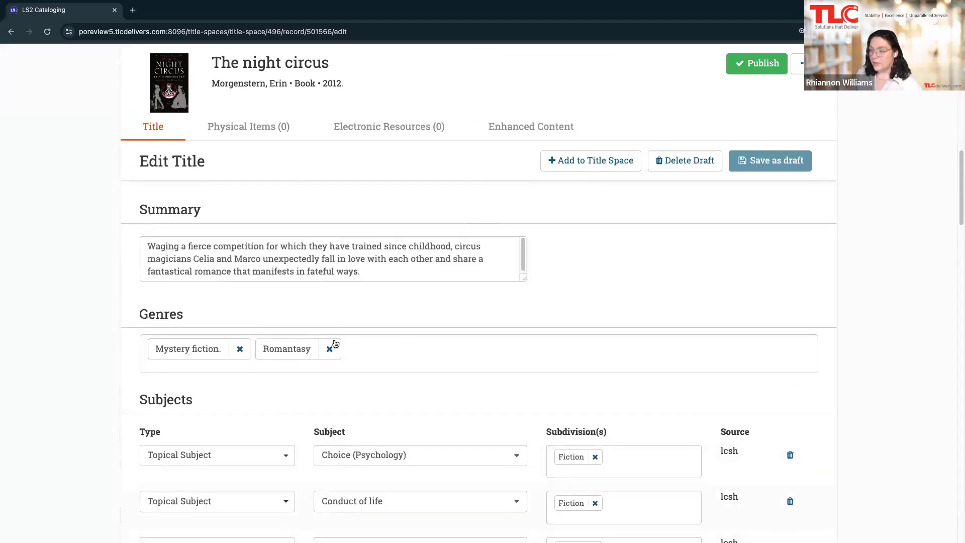
scroll(387, 364, "up", 5)
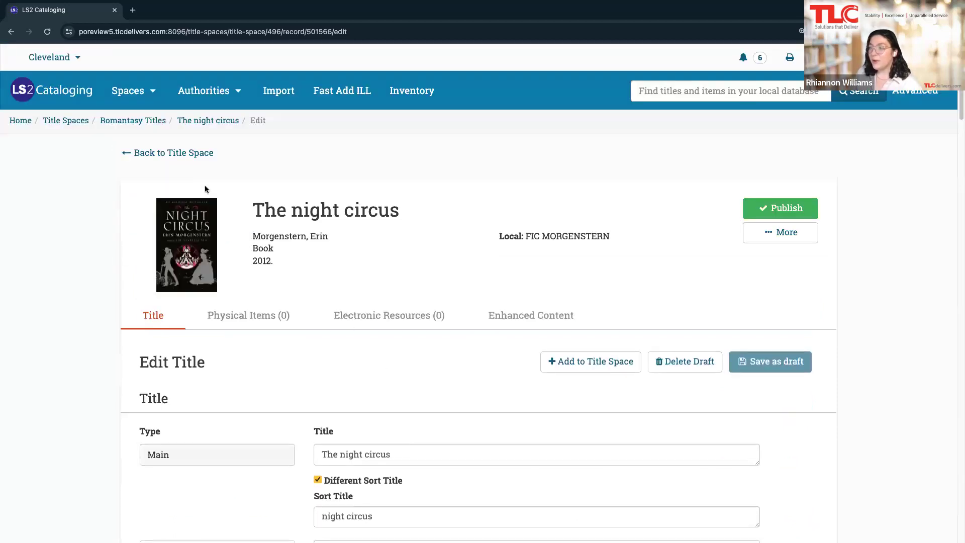
- Return to the list of title spaces and open the Children's Titles Clean Up space
left_click(159, 152)
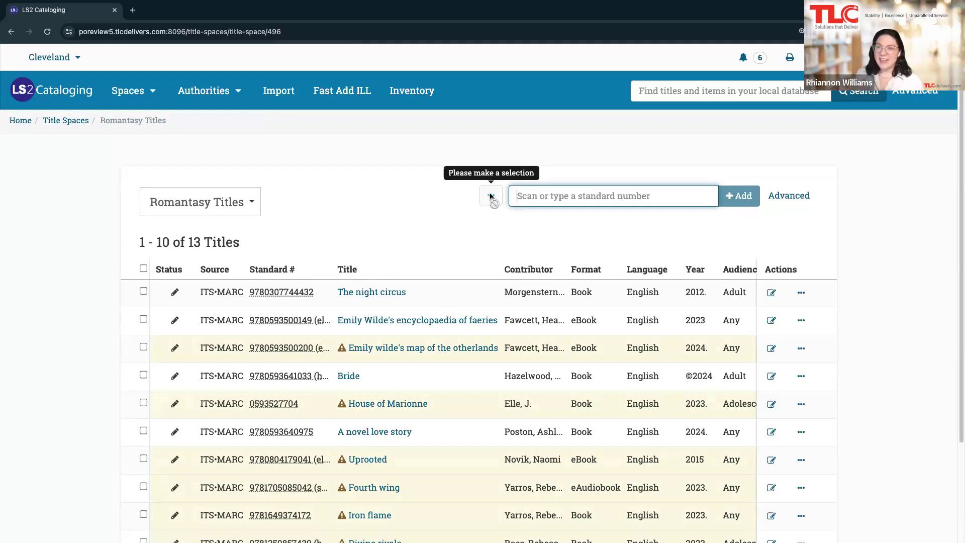
left_click(353, 212)
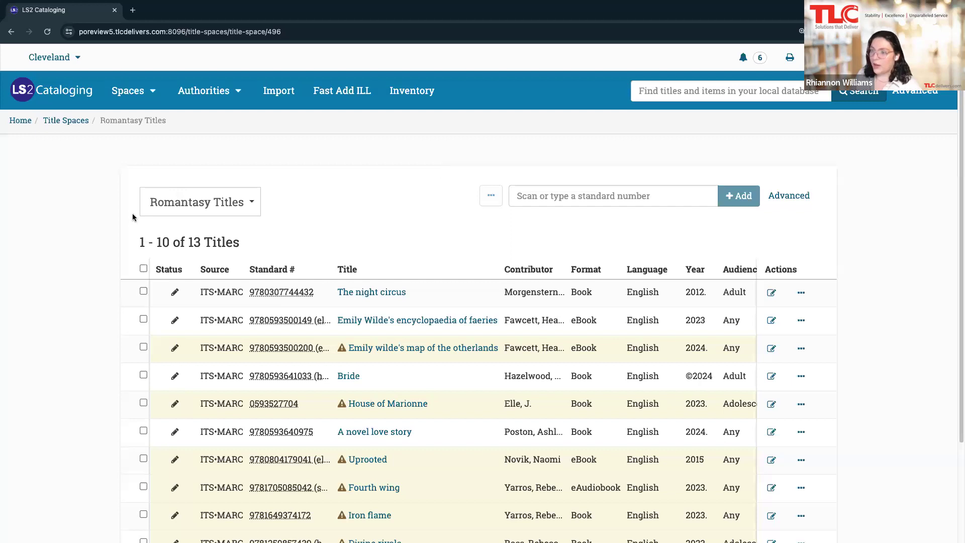
left_click(72, 124)
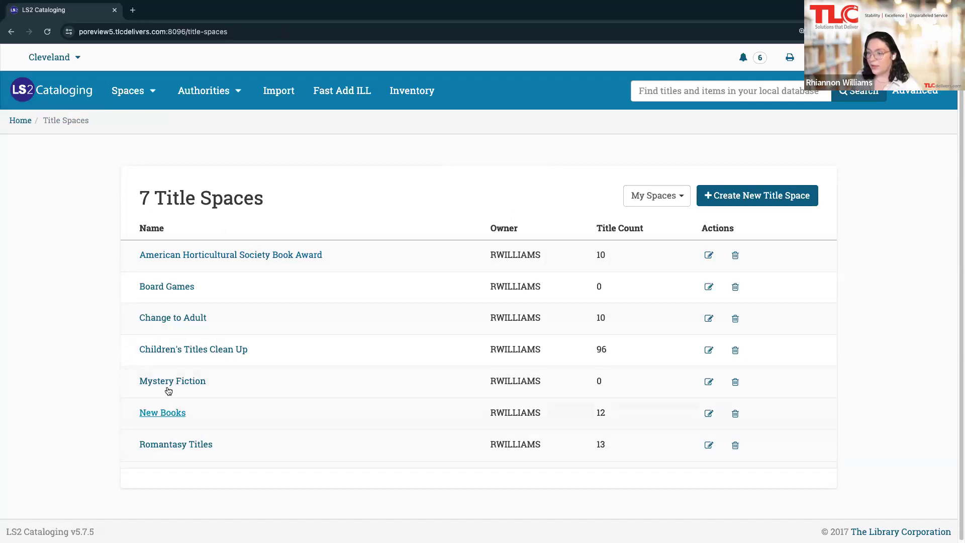
left_click(169, 349)
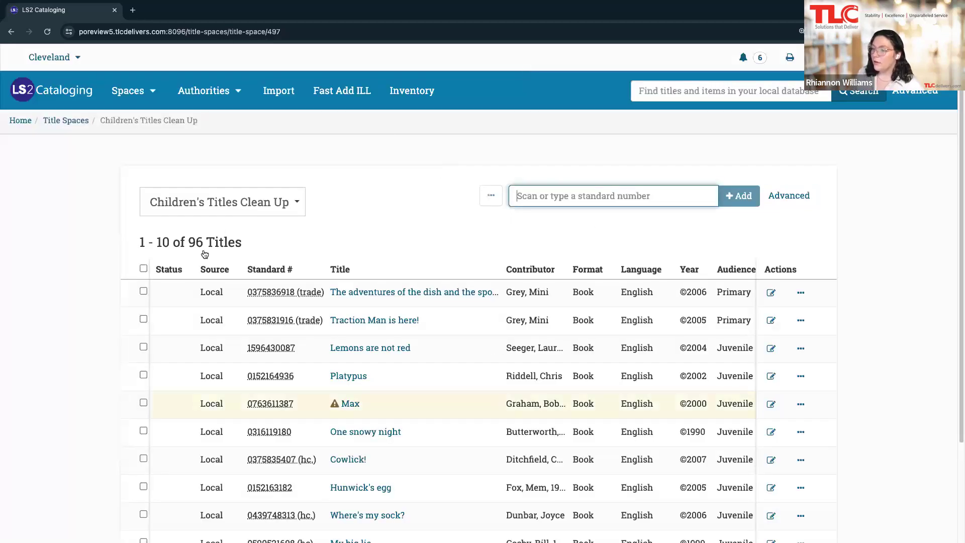
- Select the ten titles on the first page of Children's Titles Clean Up and start a batch edit of them
left_click(143, 270)
left_click(496, 193)
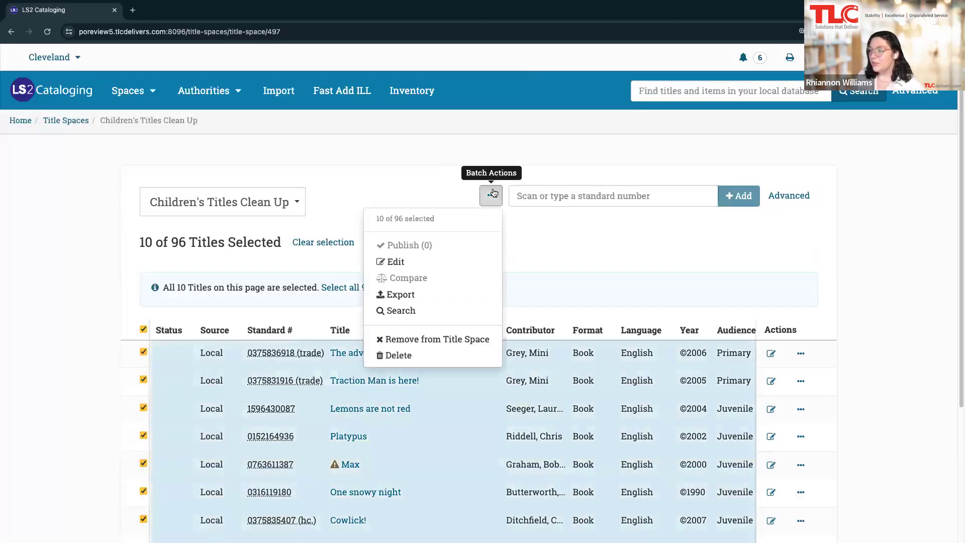
left_click(408, 259)
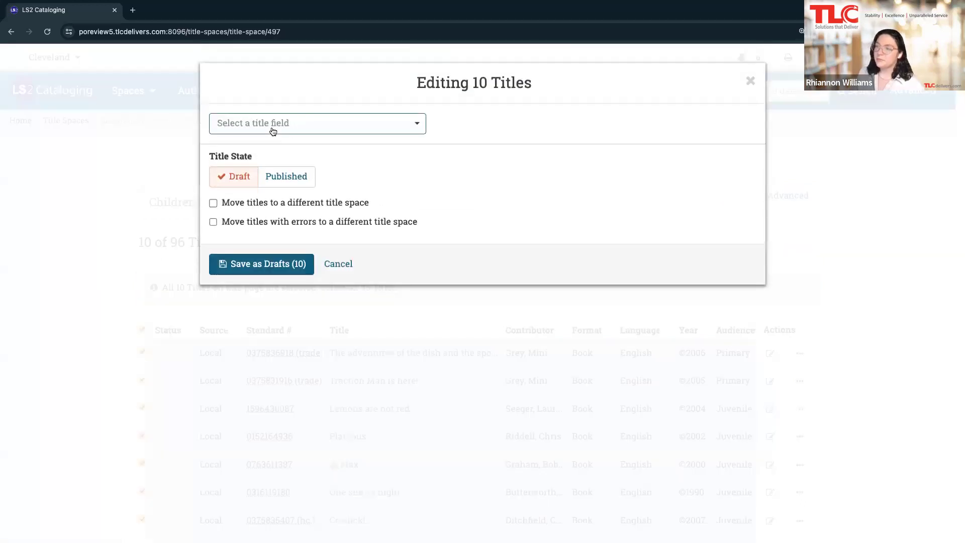
- Examine the Notes batch edit with its Contents note and General note options, and cancel the edit without entering a note
left_click(241, 124)
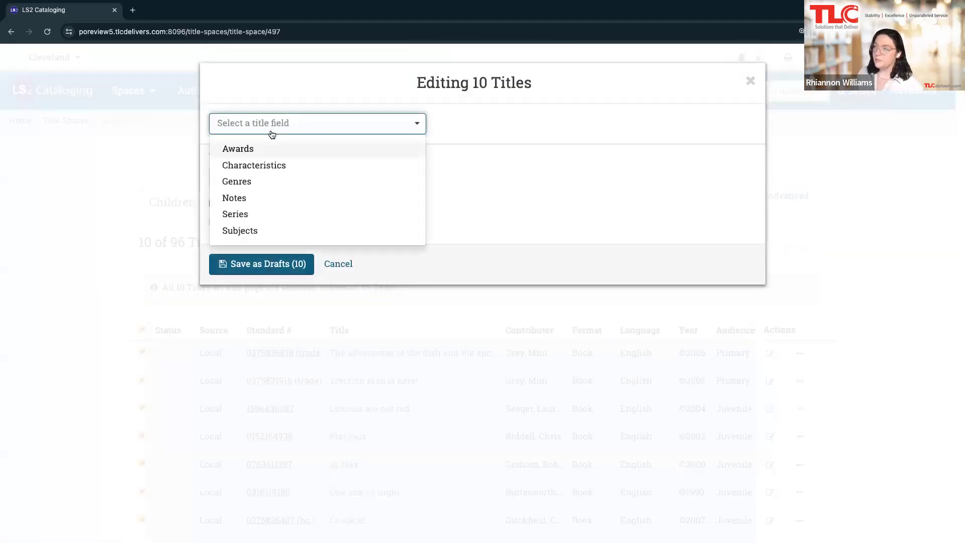
left_click(246, 197)
left_click(325, 188)
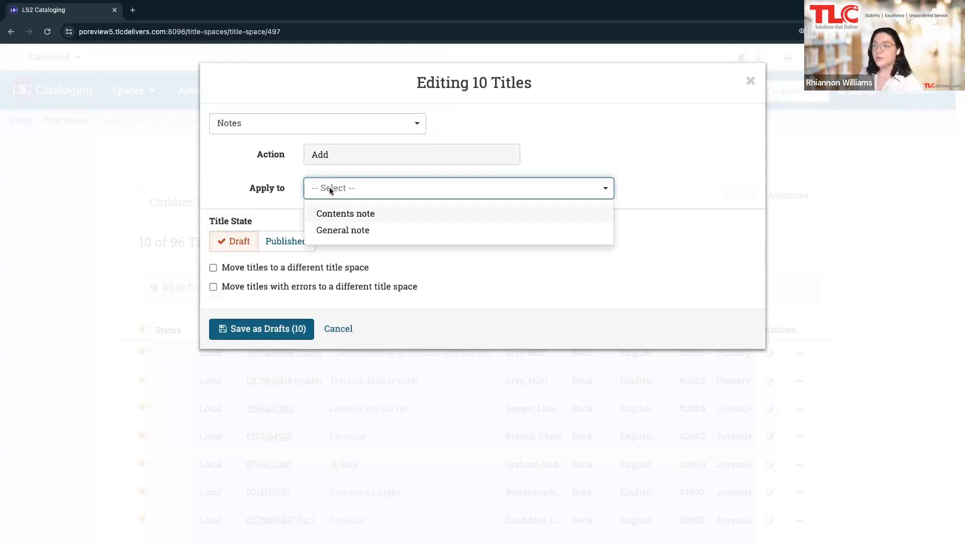
left_click(354, 213)
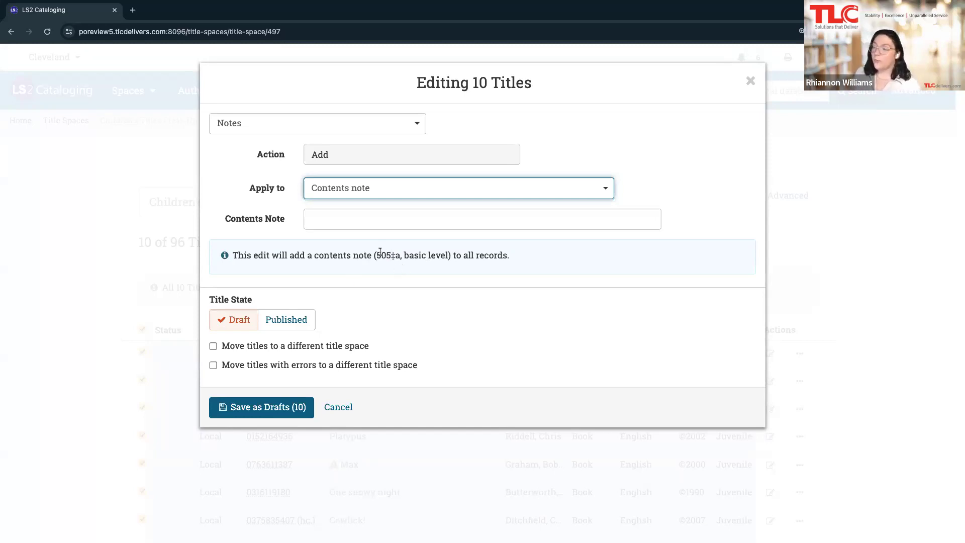
left_click(370, 196)
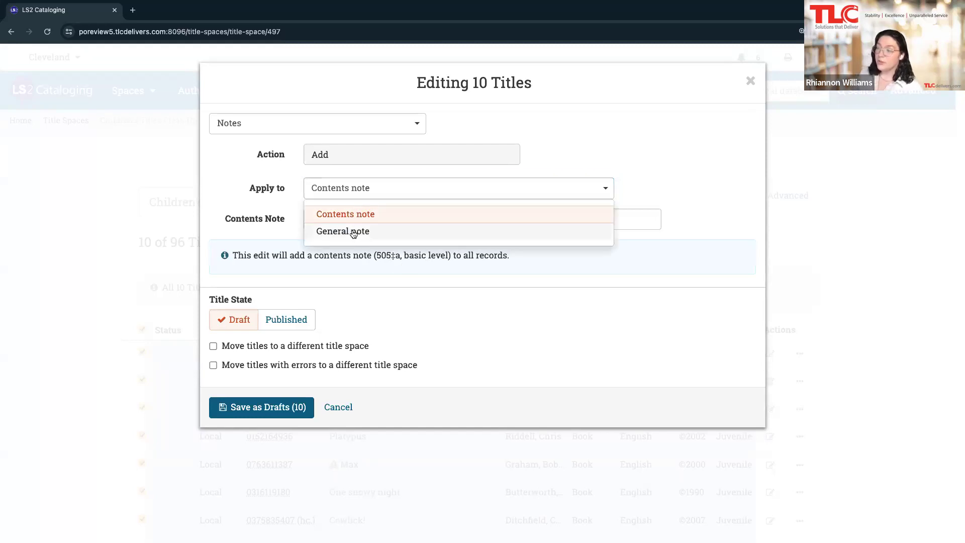
left_click(354, 231)
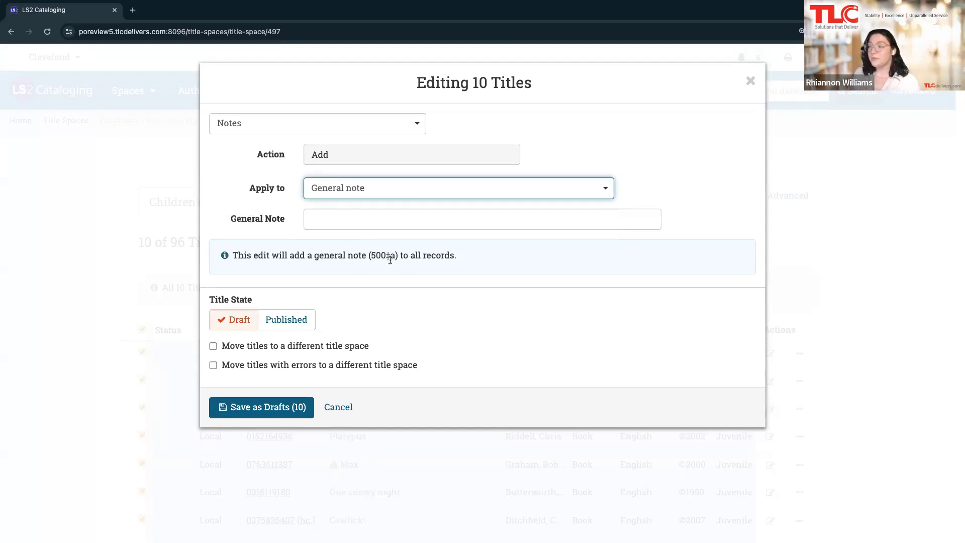
left_click(312, 219)
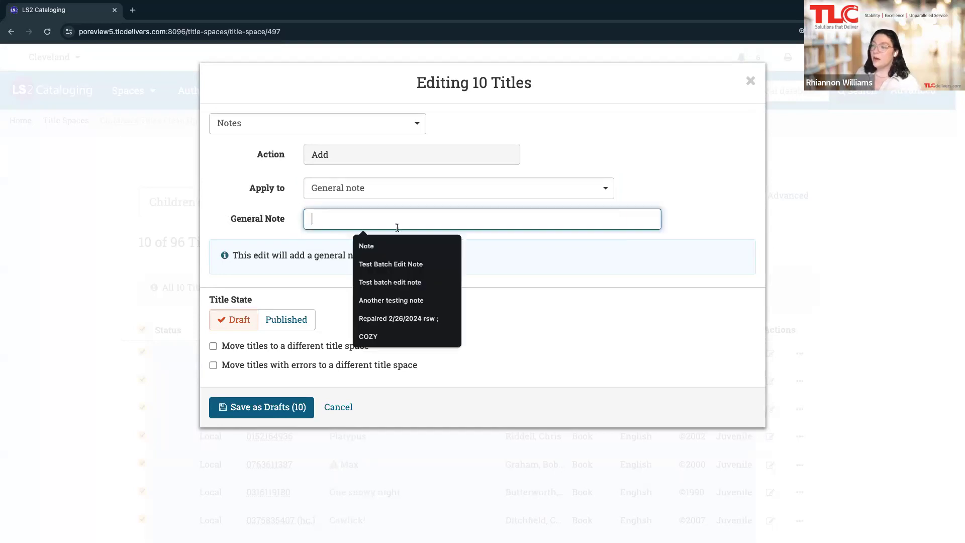
left_click(299, 242)
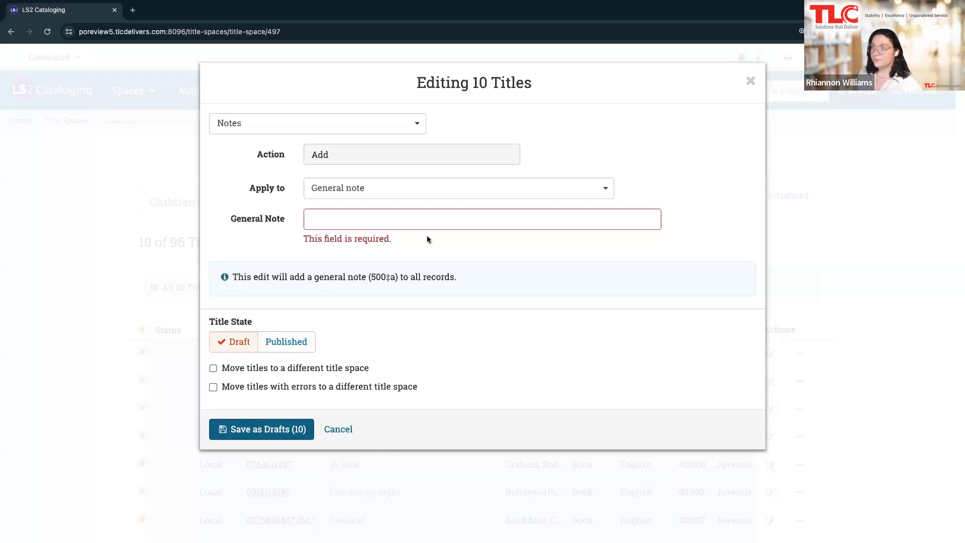
left_click(347, 429)
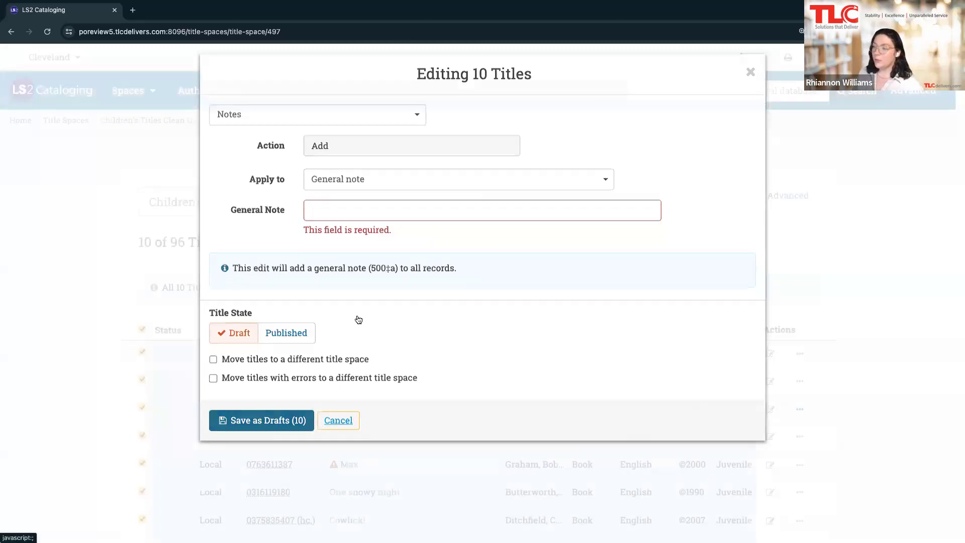
left_click(491, 195)
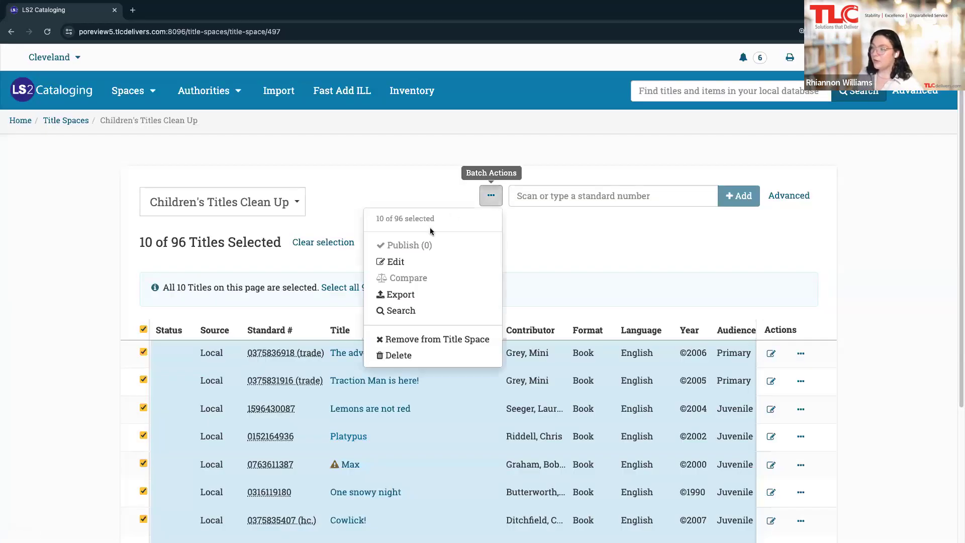
left_click(404, 263)
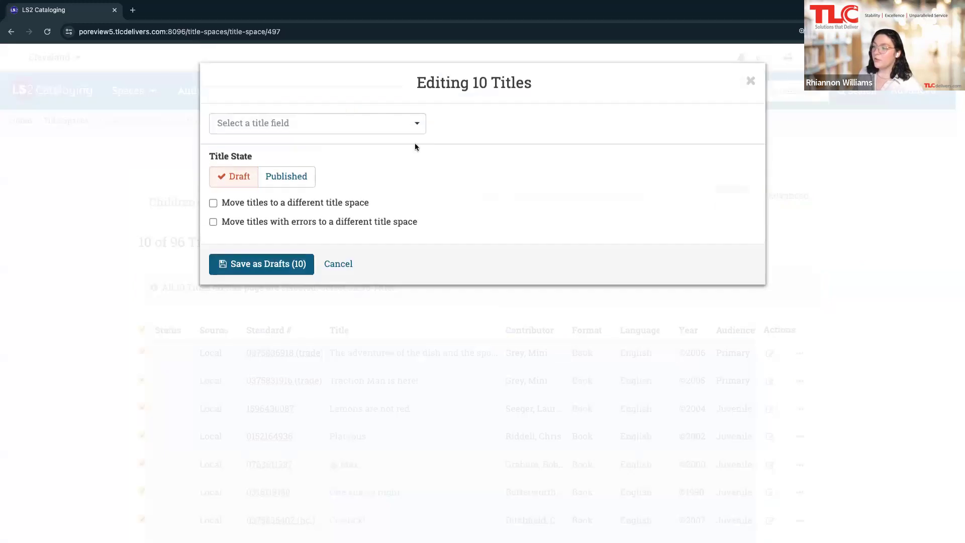
left_click(386, 127)
left_click(286, 168)
left_click(308, 128)
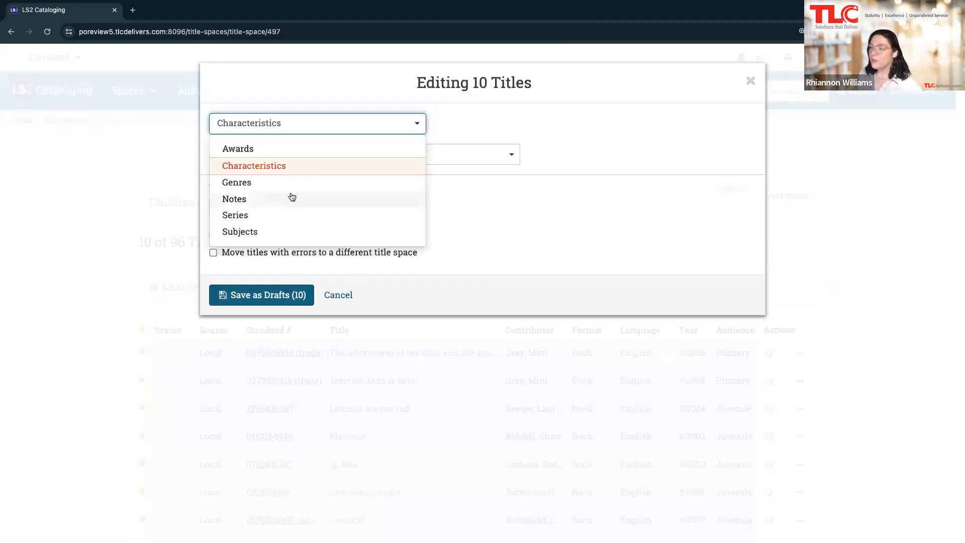
left_click(292, 198)
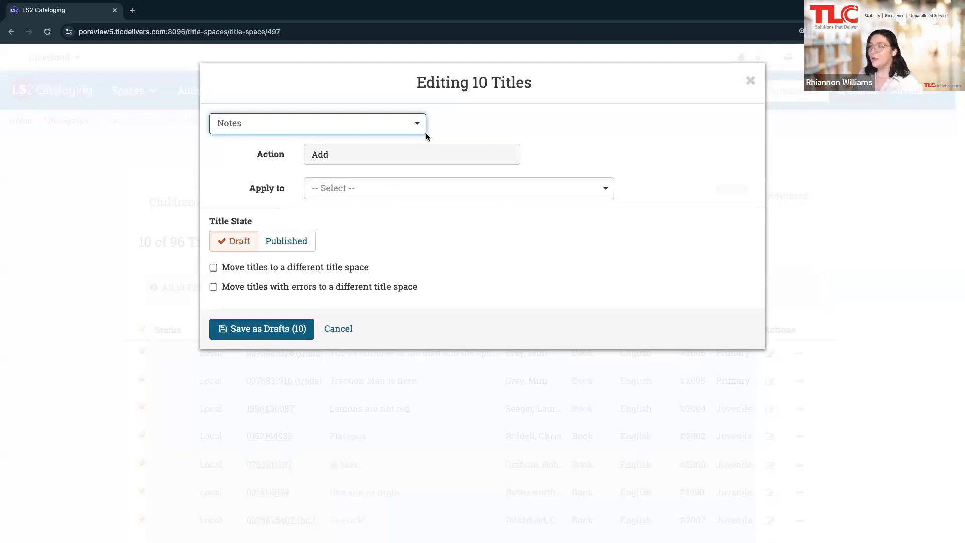
left_click(751, 83)
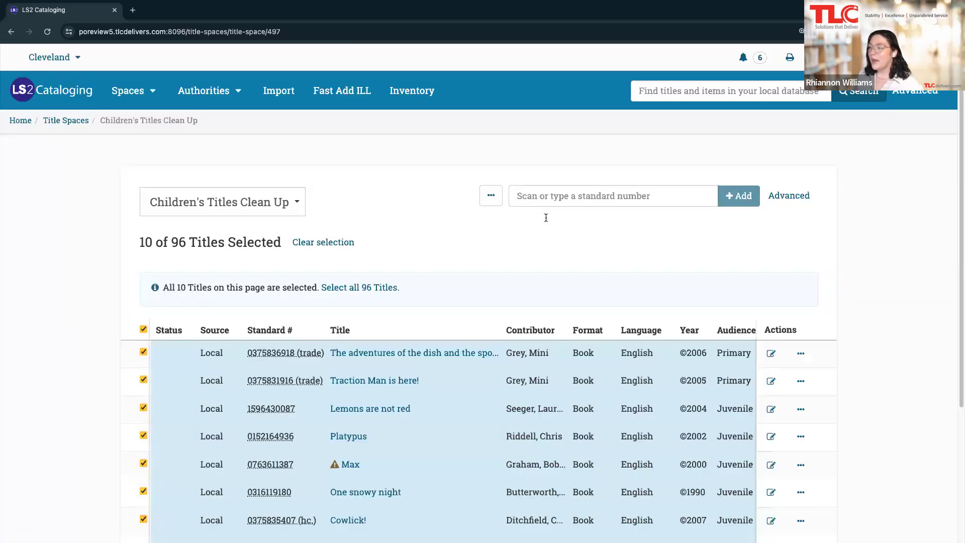
- Start a Series batch edit of the ten selected titles and examine the ITS•MARC and Local sources for the series title
left_click(490, 196)
left_click(478, 263)
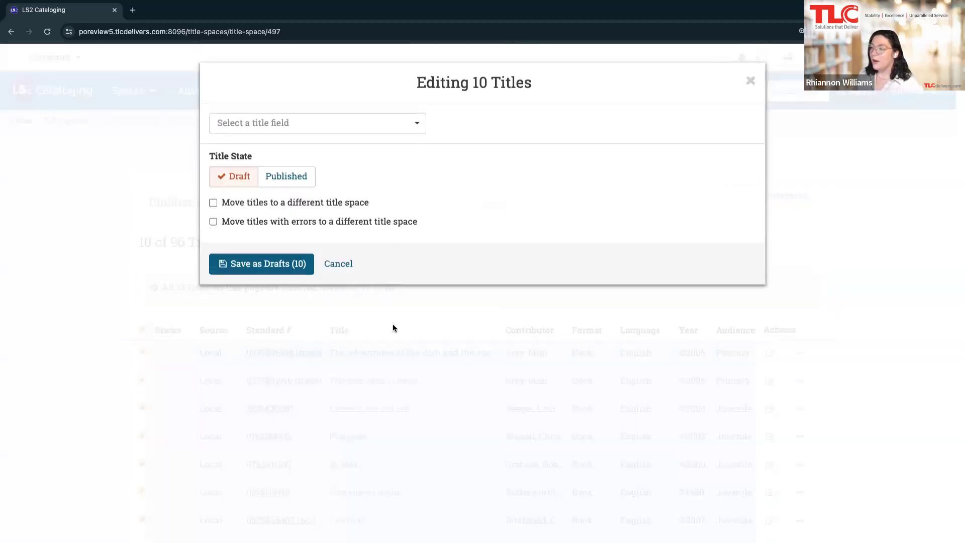
left_click(261, 122)
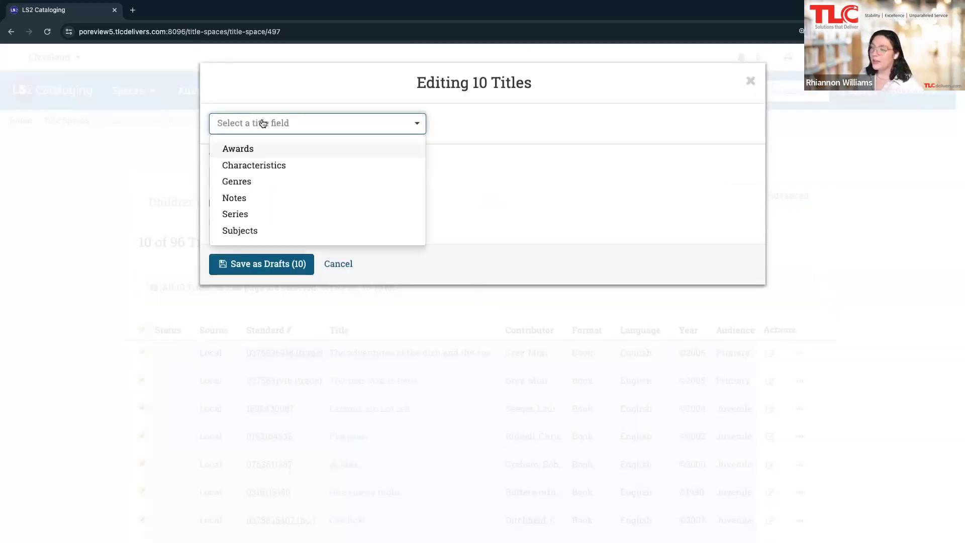
left_click(249, 215)
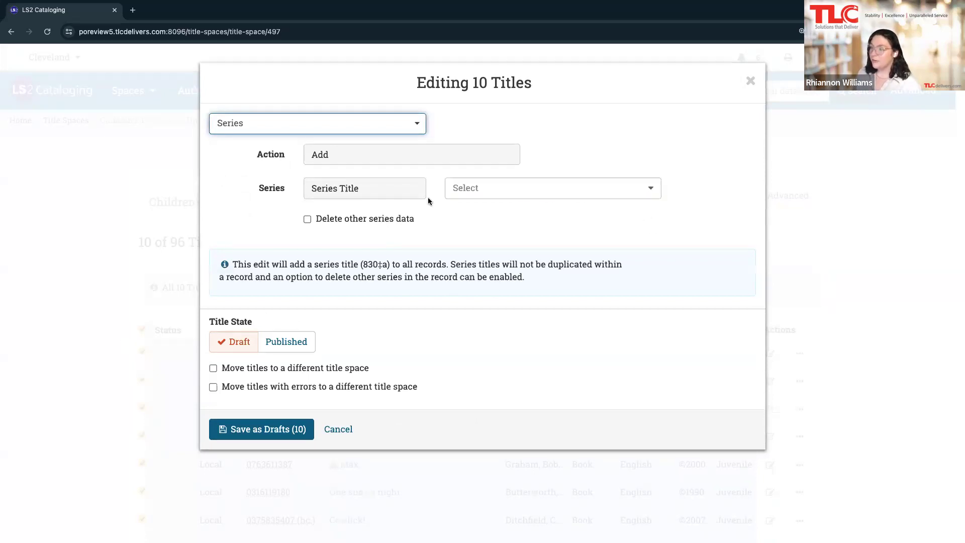
left_click(525, 194)
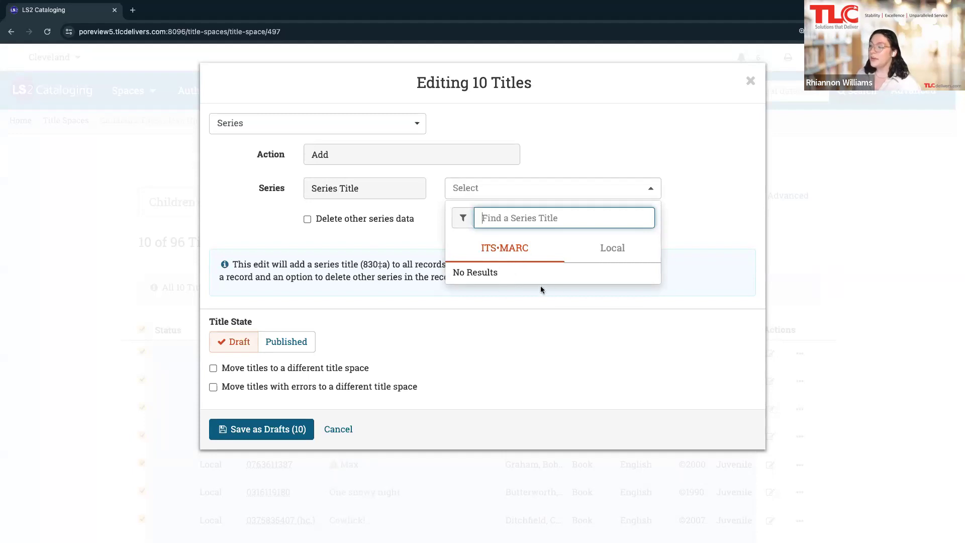
left_click(602, 253)
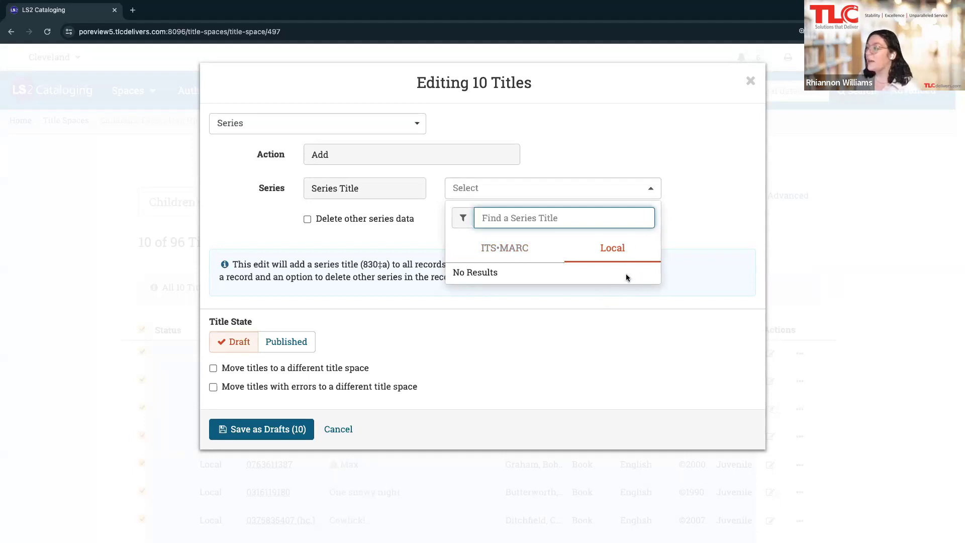
left_click(701, 187)
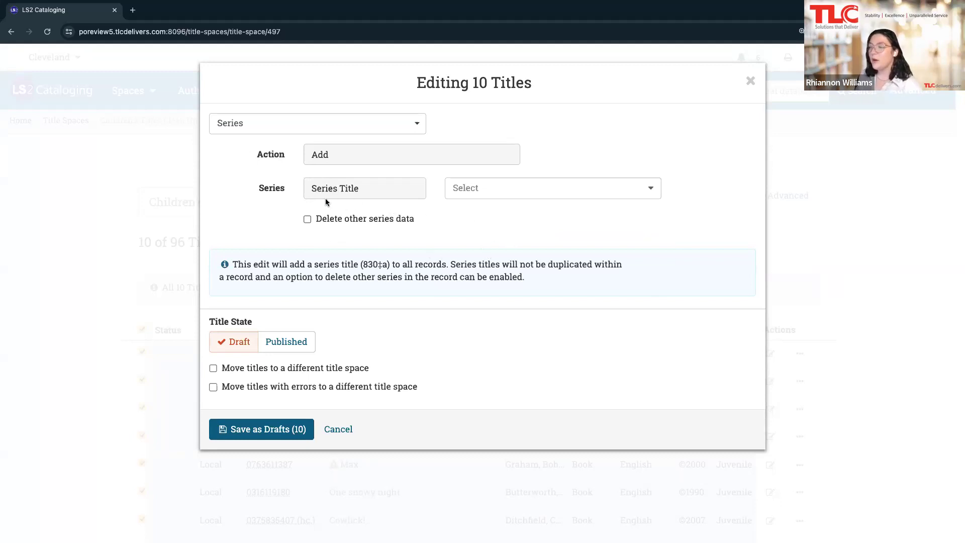
- Try the Delete other series data option on and off, and close the Series edit without saving
left_click(307, 219)
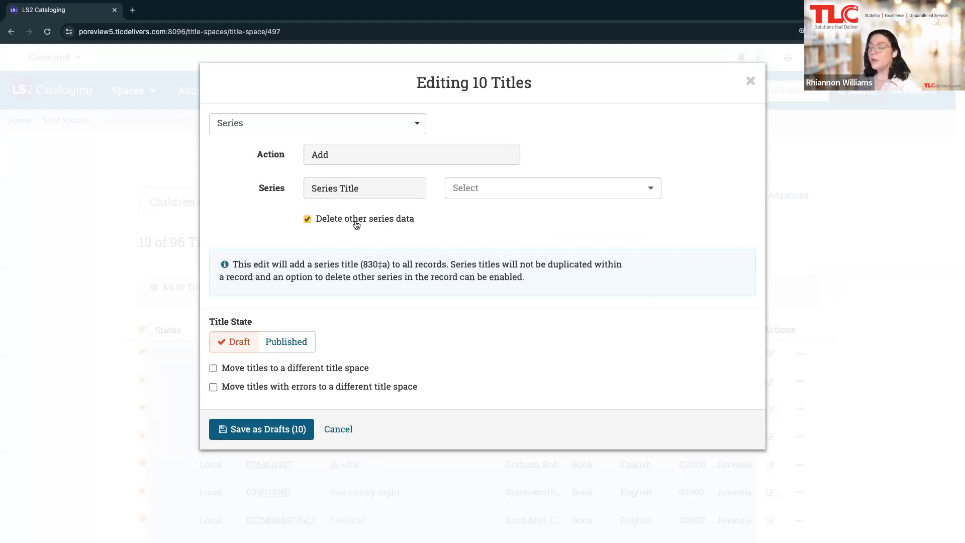
left_click(309, 219)
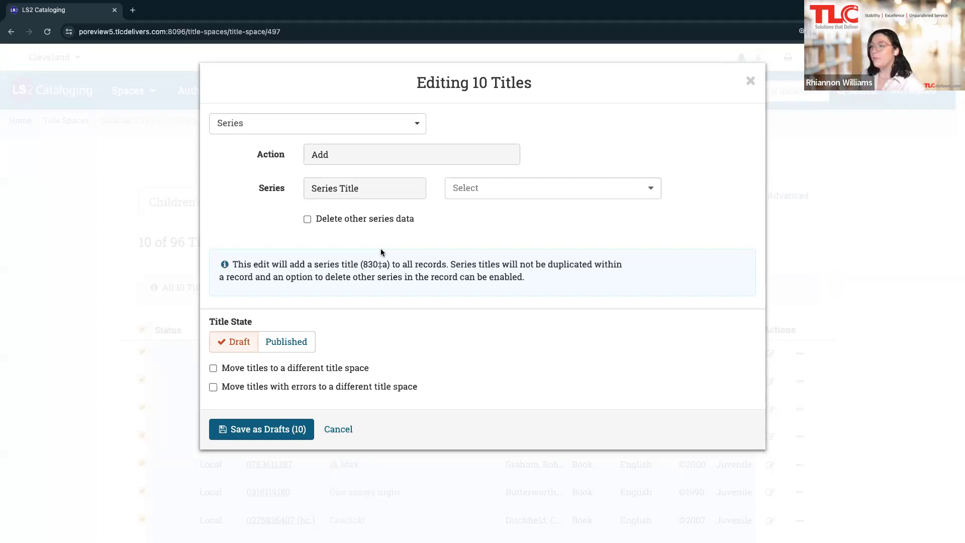
left_click(321, 220)
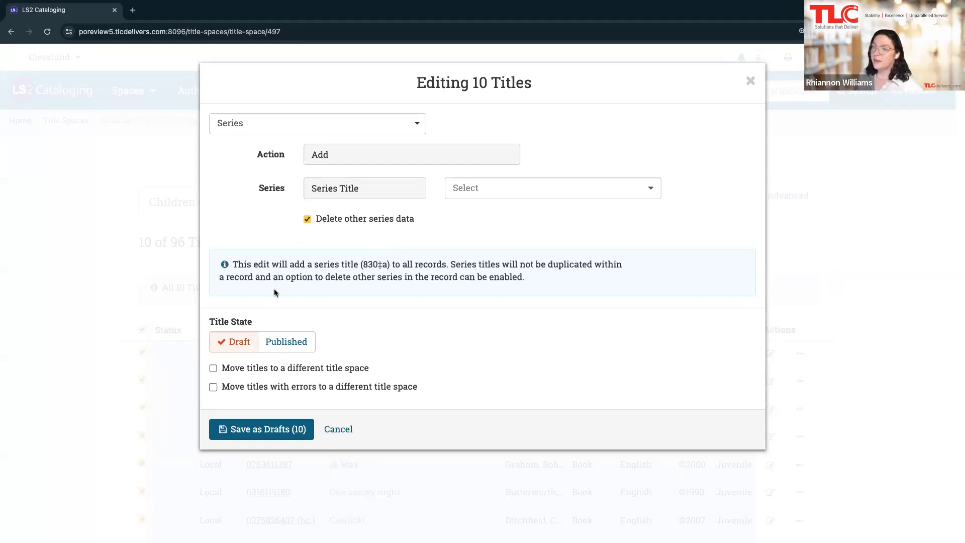
left_click(338, 222)
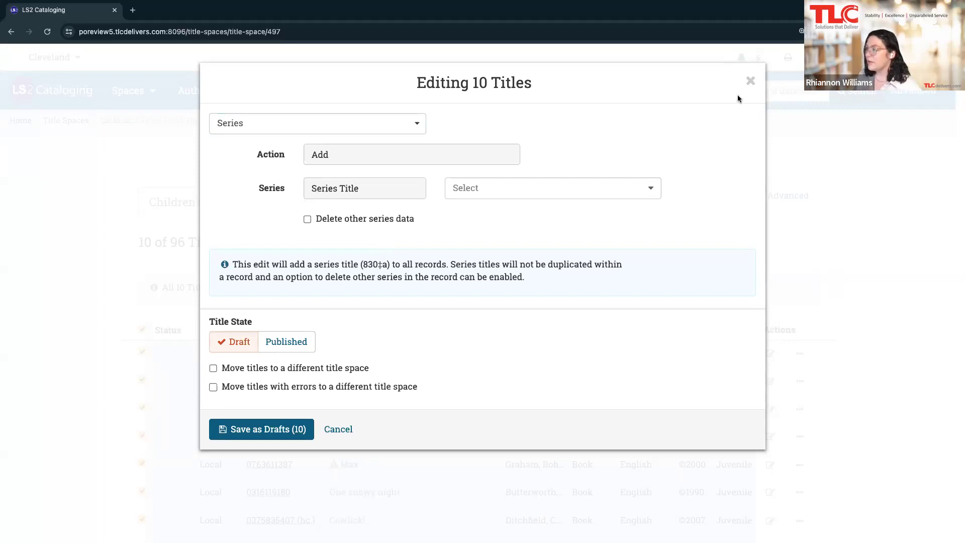
left_click(750, 81)
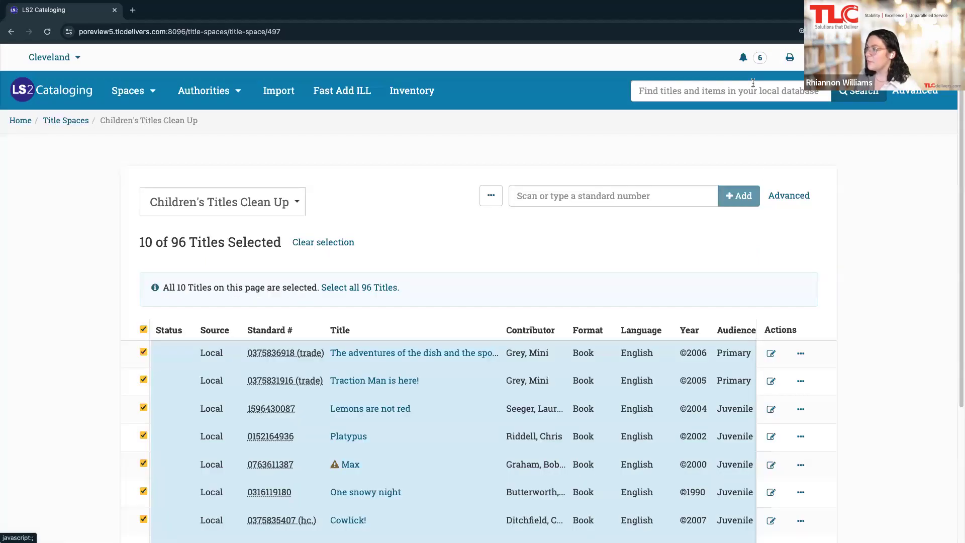
- Start another batch edit of the ten titles for the Subjects field with the Add action
left_click(490, 195)
left_click(416, 262)
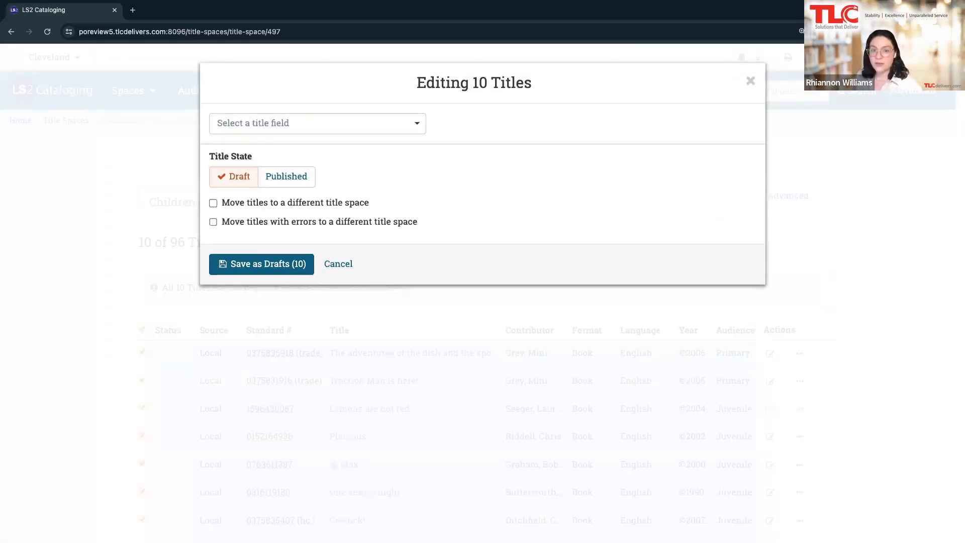
left_click(267, 125)
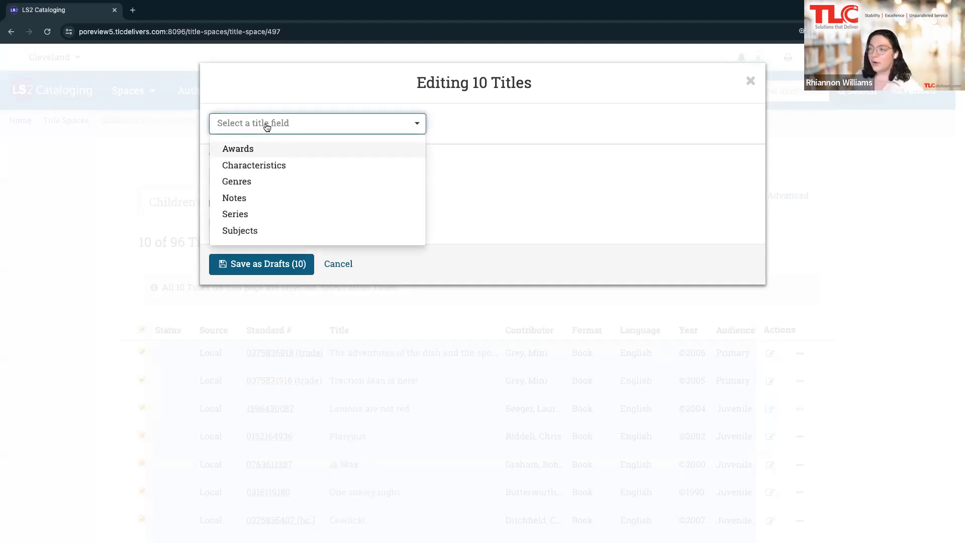
left_click(255, 230)
left_click(333, 155)
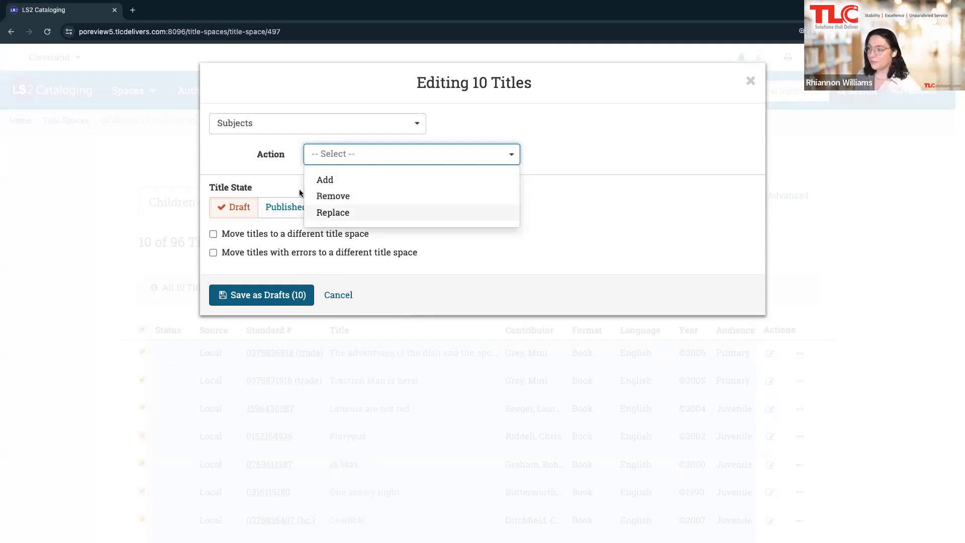
left_click(336, 175)
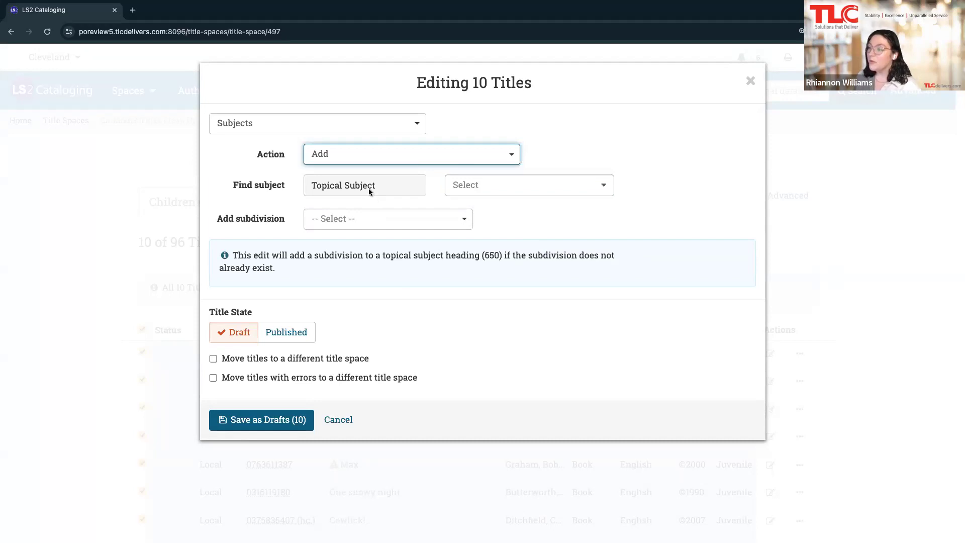
- Choose Friendship as the topical subject and Fiction as the subdivision to add, and close the edit without saving
left_click(536, 189)
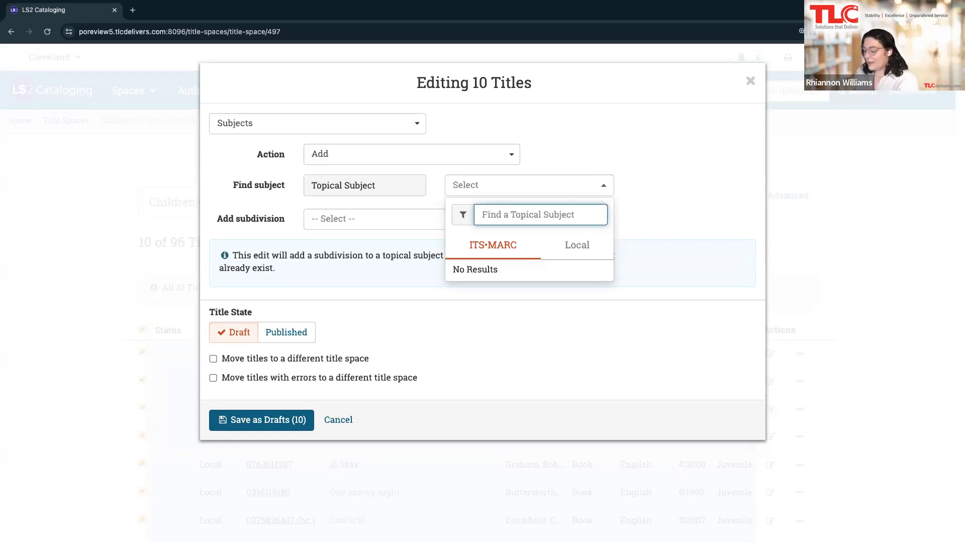
type("friendship")
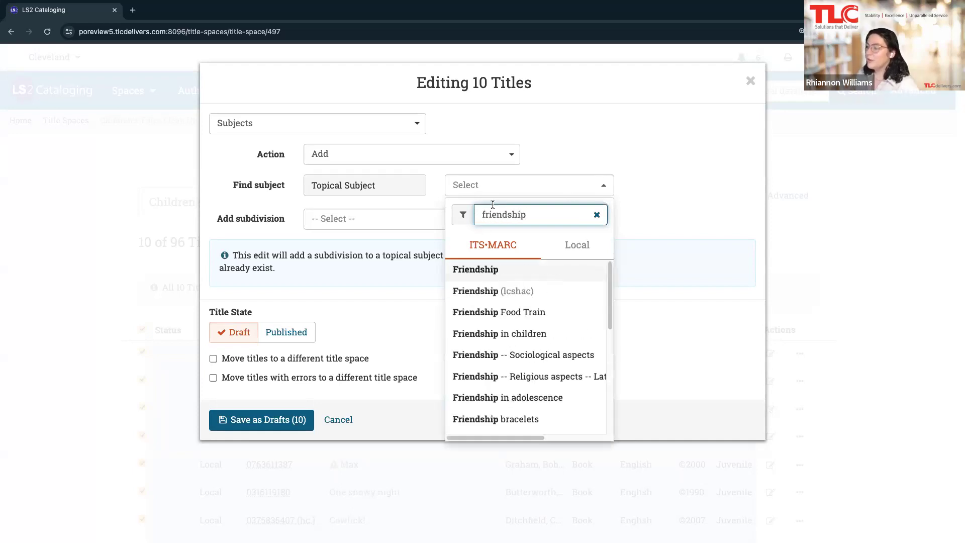
left_click(483, 271)
left_click(347, 220)
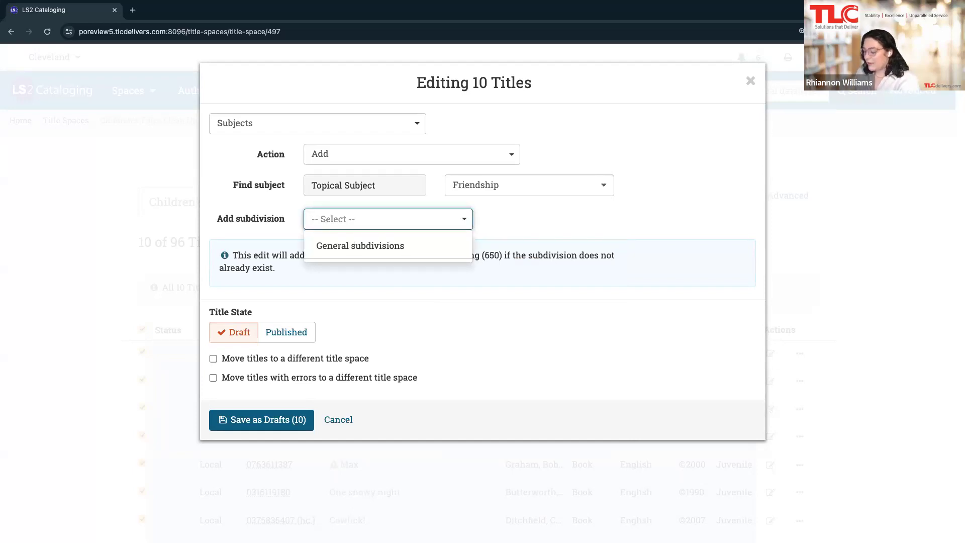
type("fiction")
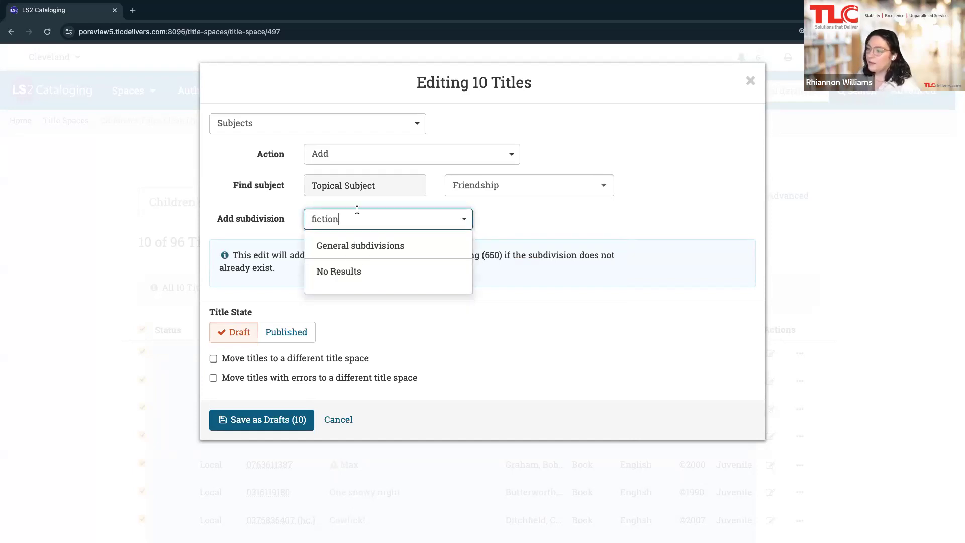
left_click(343, 265)
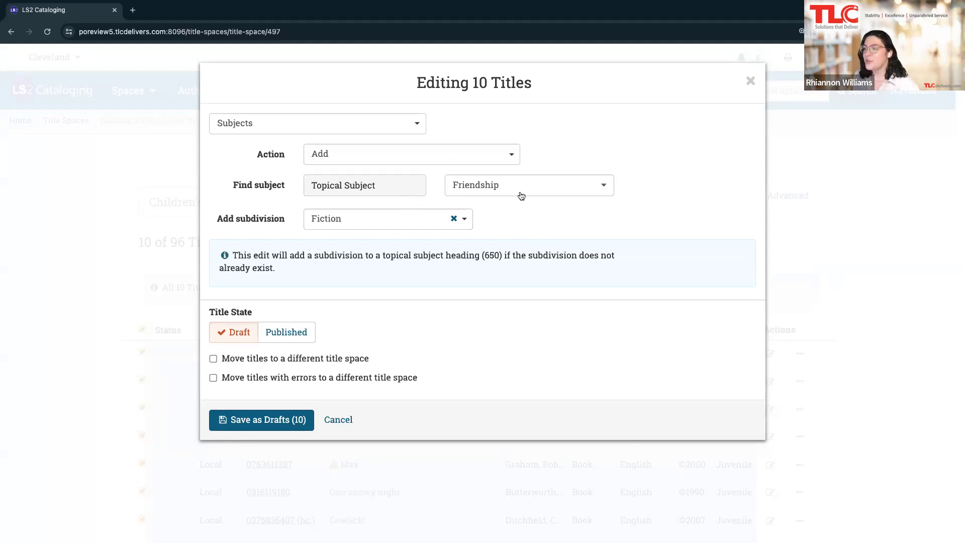
left_click(749, 85)
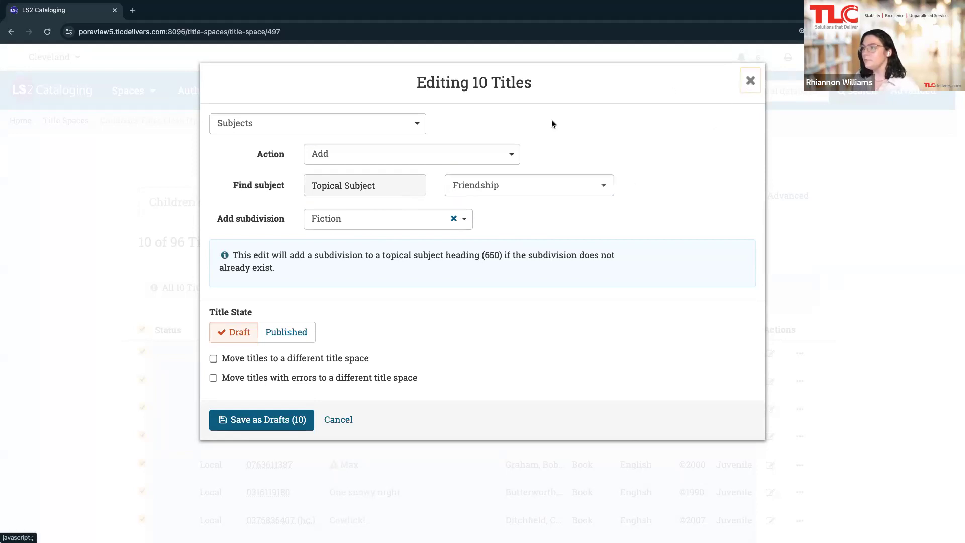
- Reopen the batch edit of the ten titles for the Subjects field with the Remove action
left_click(491, 196)
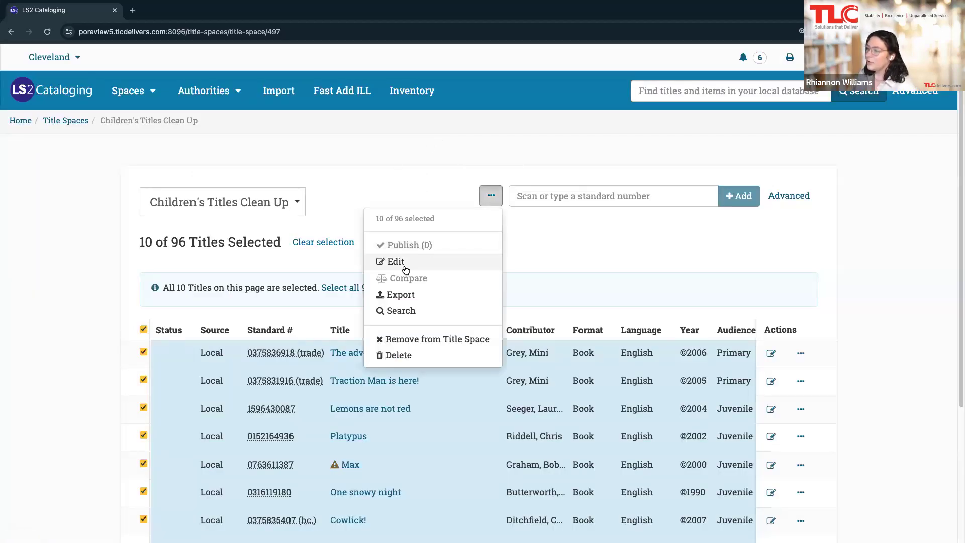
left_click(442, 261)
left_click(316, 126)
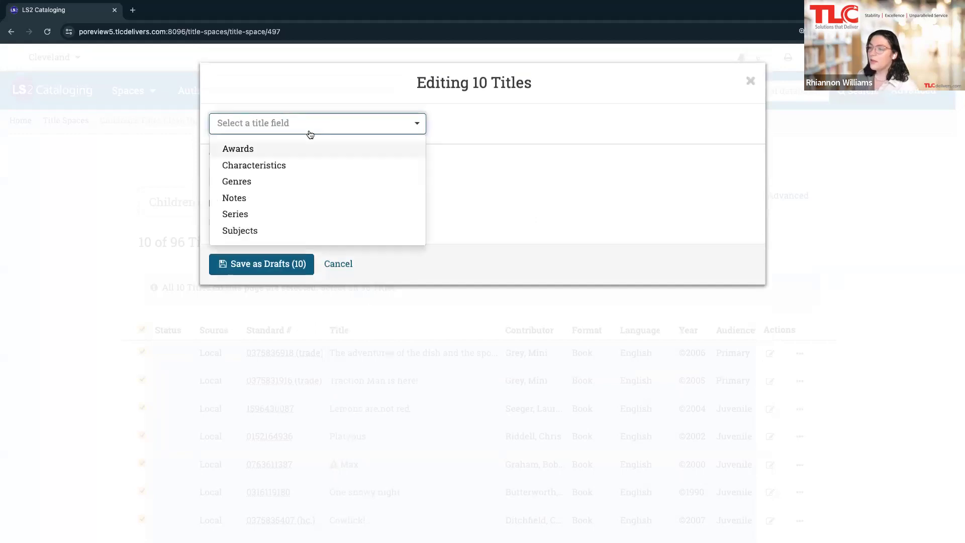
left_click(264, 234)
left_click(364, 155)
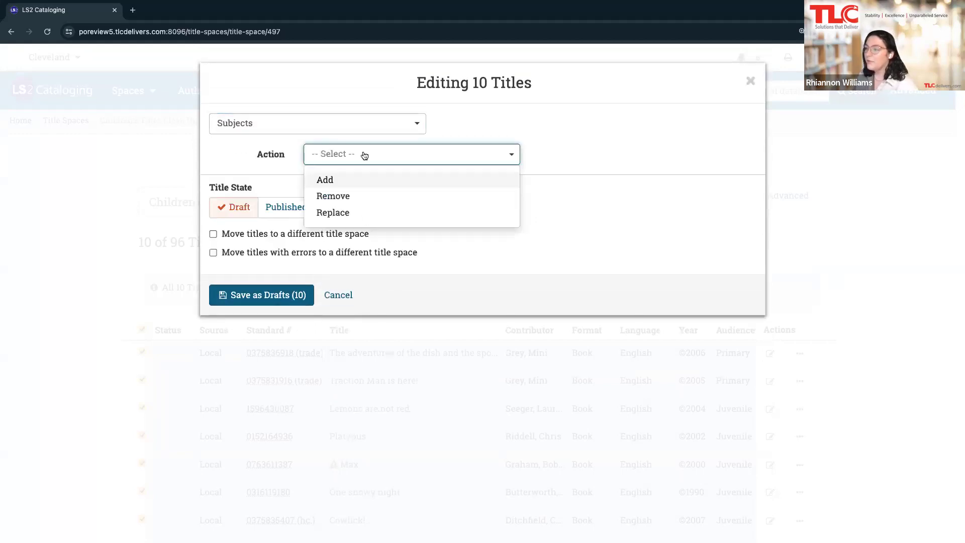
left_click(333, 196)
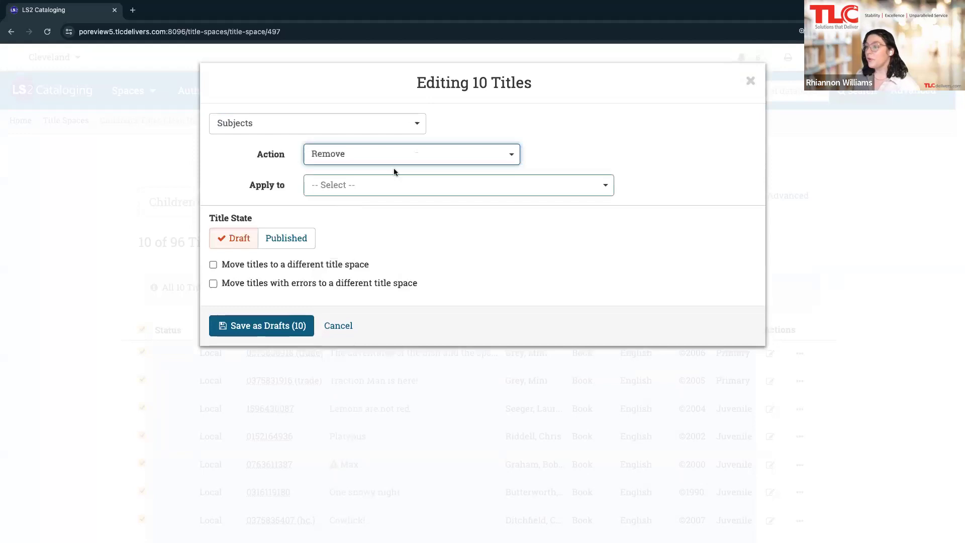
- Examine the subject removal descriptions for Non-LC Headings (excluding genres), BISAC Headings, FAST Headings and MeSH Headings
left_click(334, 190)
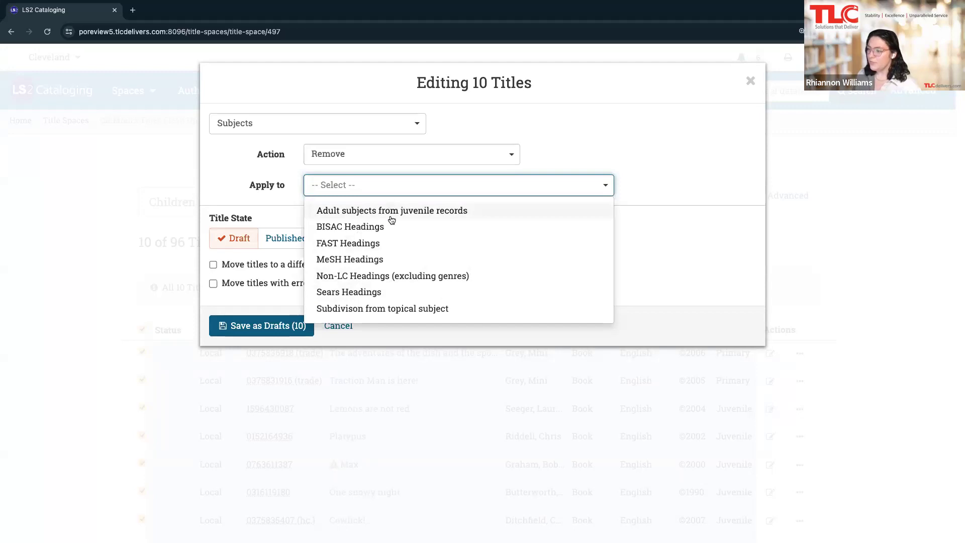
left_click(354, 276)
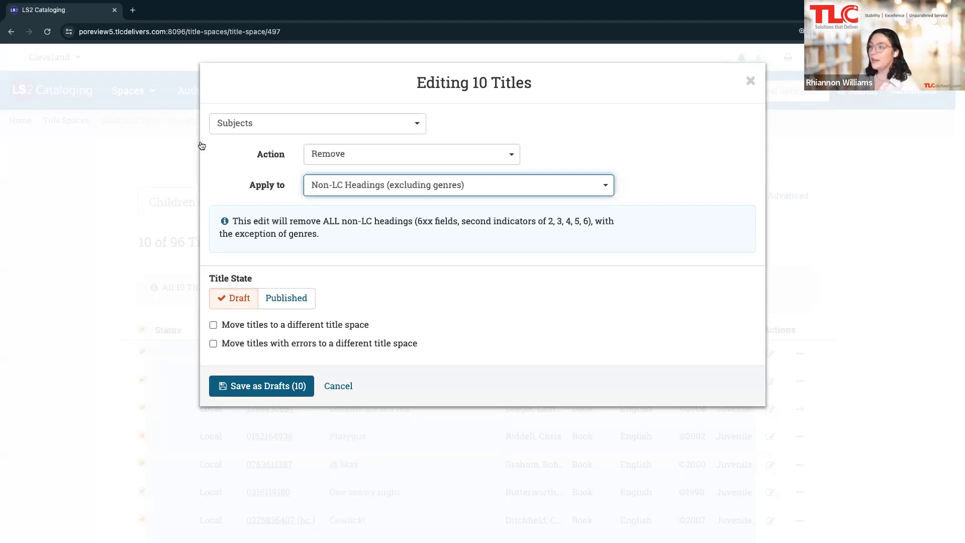
left_click(367, 185)
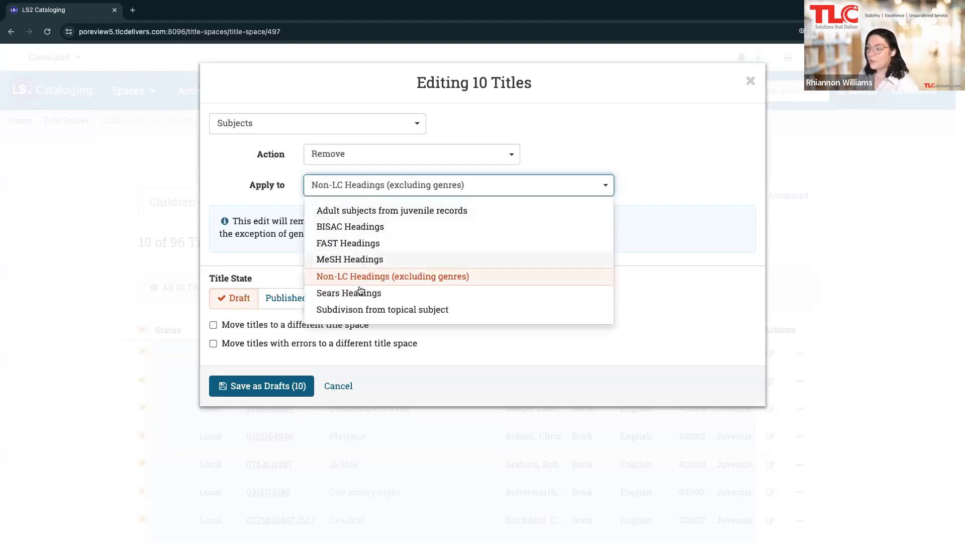
left_click(347, 227)
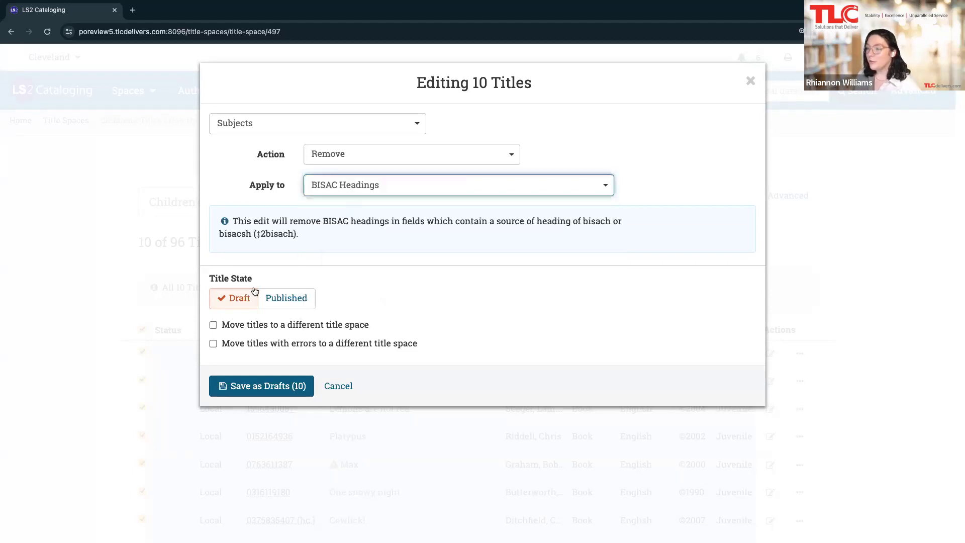
left_click(343, 194)
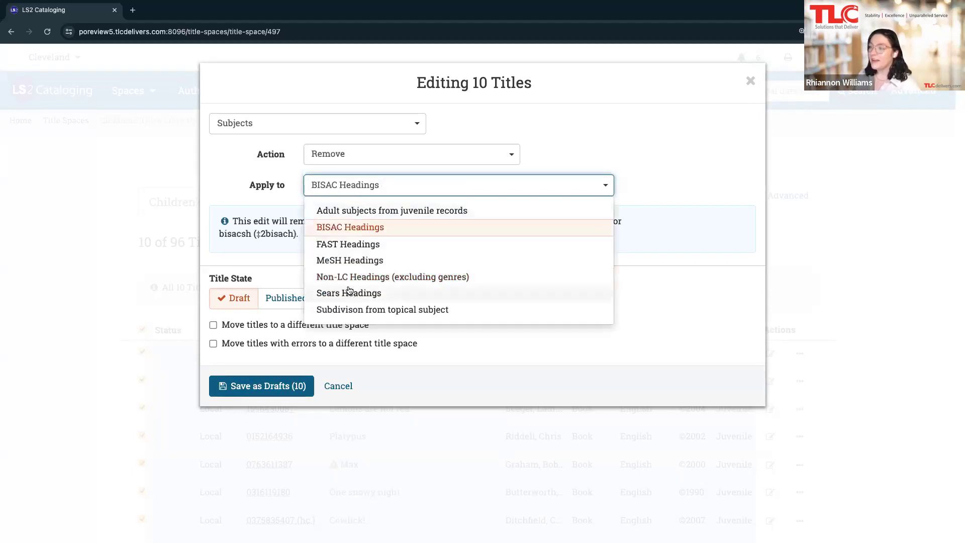
left_click(340, 243)
left_click(337, 194)
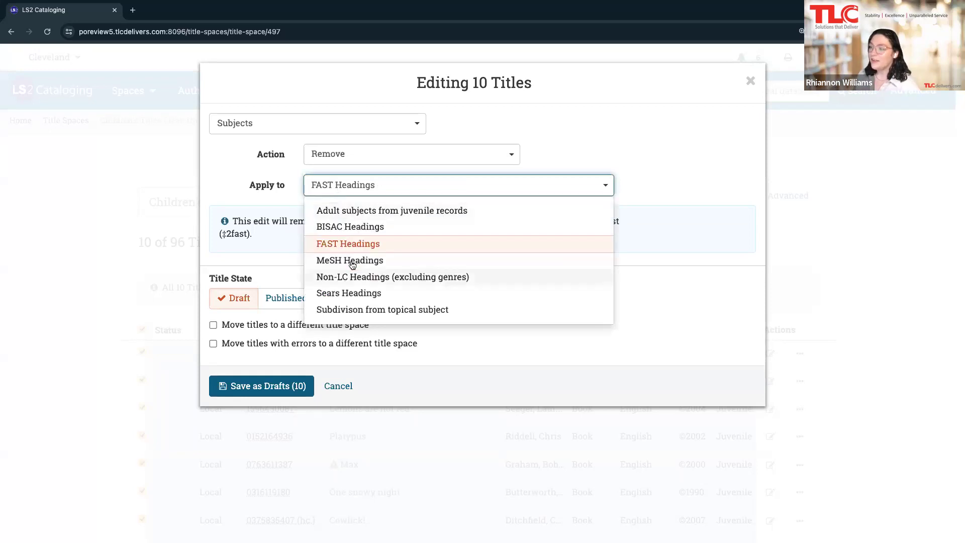
left_click(348, 258)
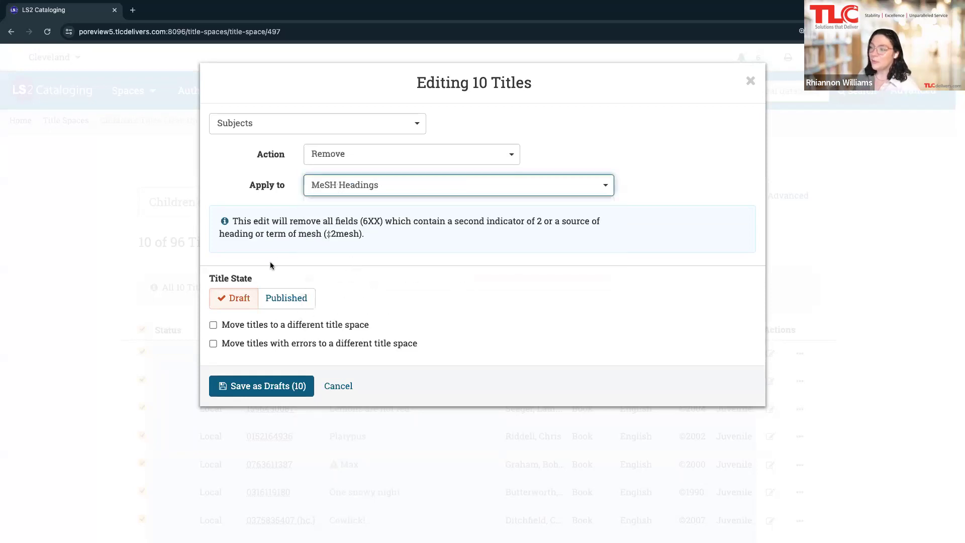
- Set the subject removal to Subdivison from topical subject, with Friendship as the topical subject and Fiction as the subdivision to remove
left_click(328, 193)
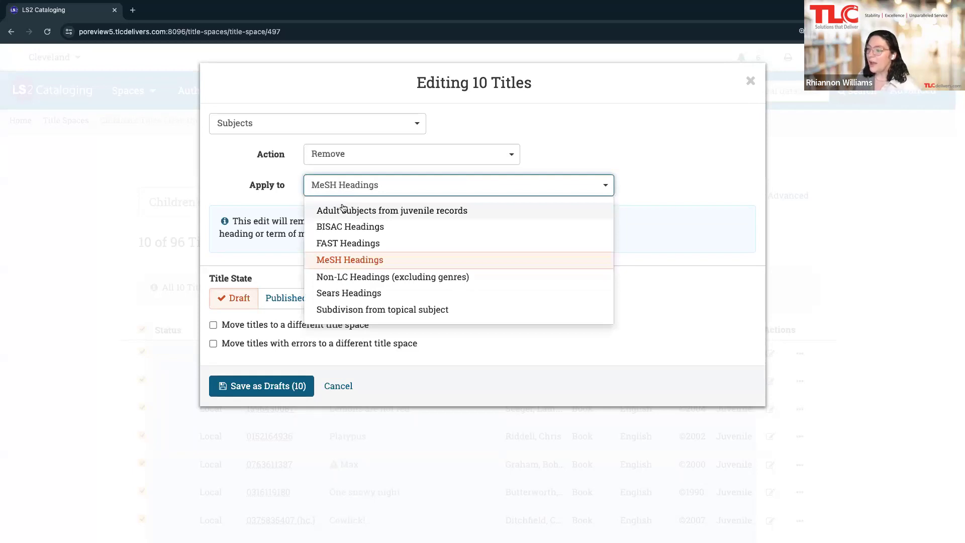
left_click(344, 310)
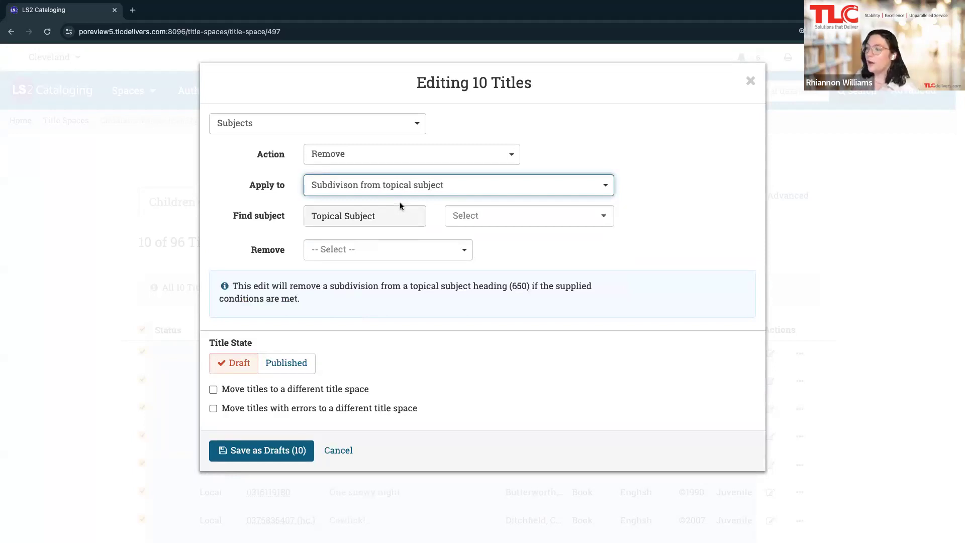
left_click(470, 218)
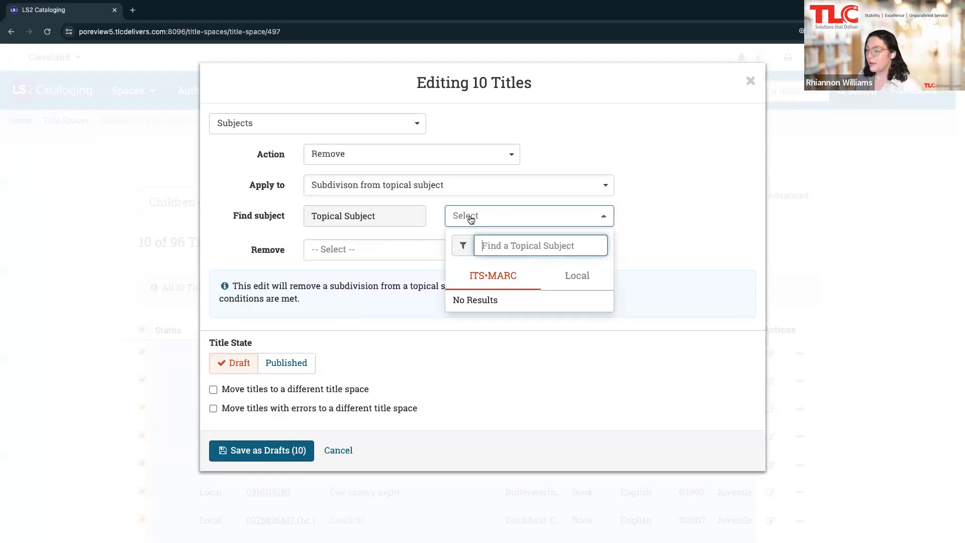
type("friendship")
left_click(478, 300)
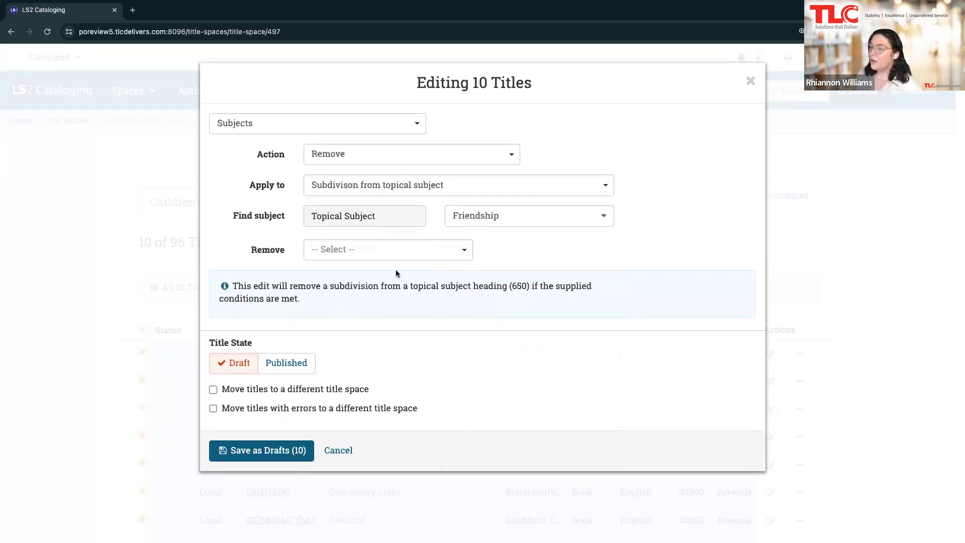
left_click(372, 250)
type("fiction")
left_click(402, 300)
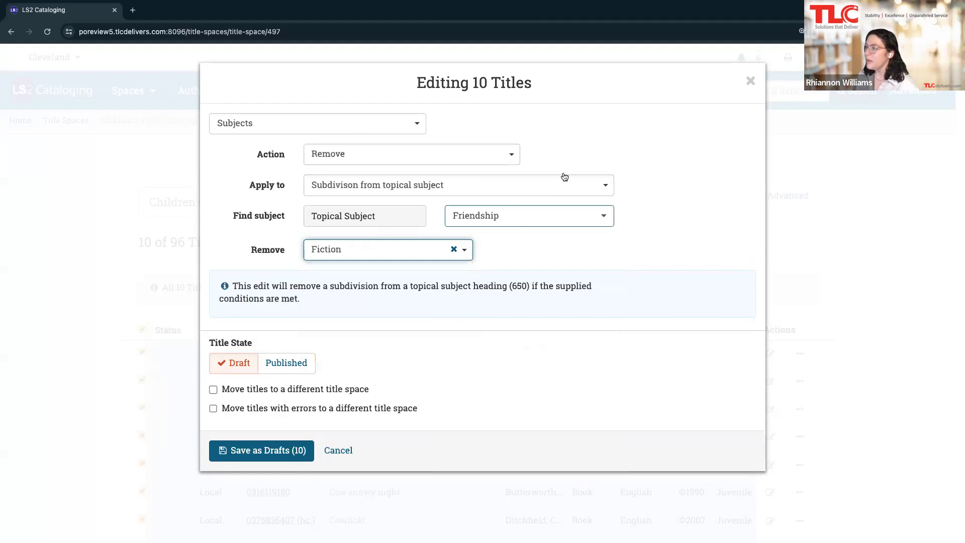
- Apply the subject removal to Adult subjects from juvenile records and read its description
left_click(457, 164)
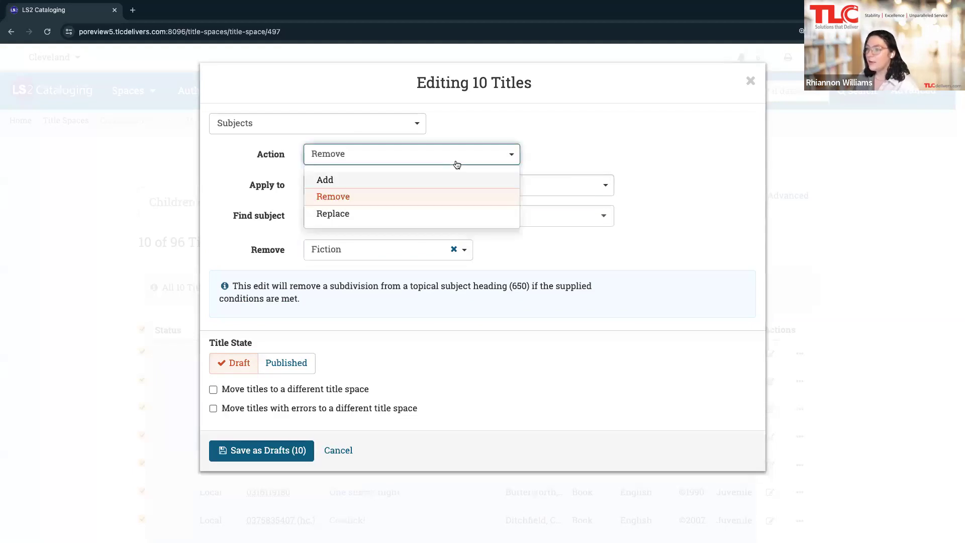
left_click(390, 197)
left_click(391, 191)
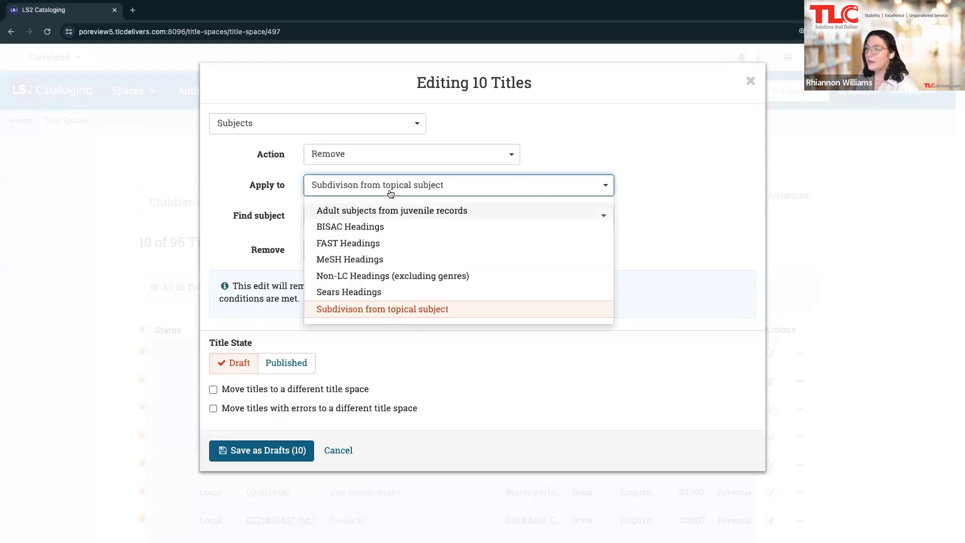
left_click(444, 211)
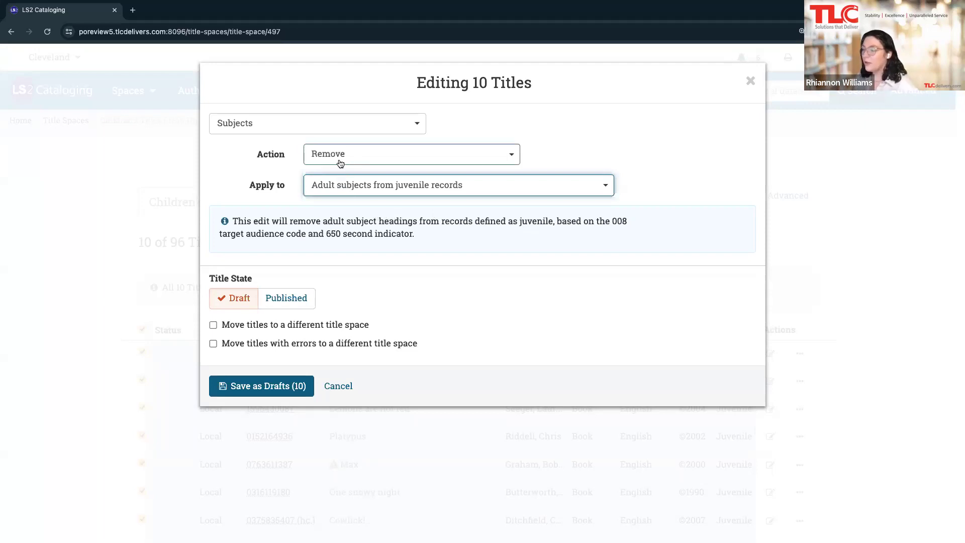
- Change the action to Replace for Adult subjects with juvenile if no juvenile subjects are present, and cancel the ten-title edit
left_click(372, 162)
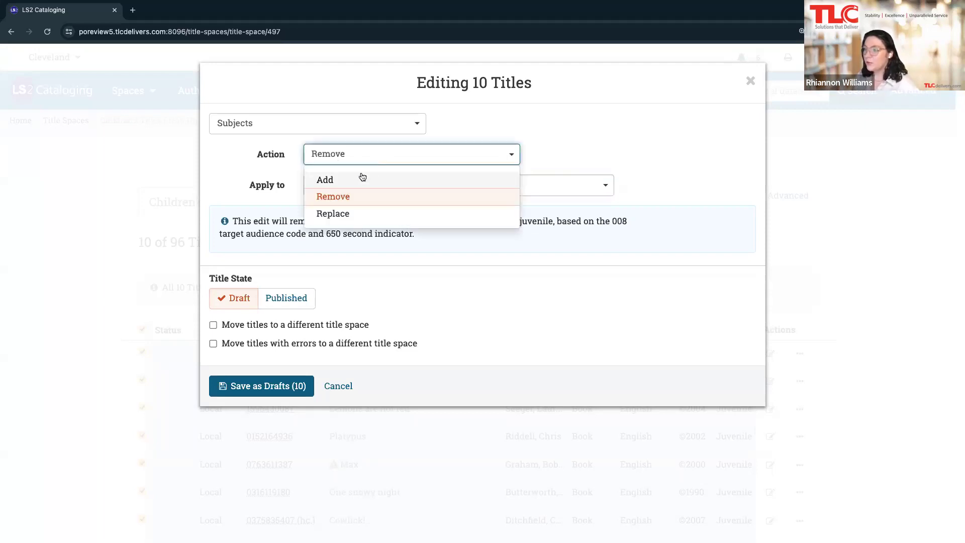
left_click(351, 214)
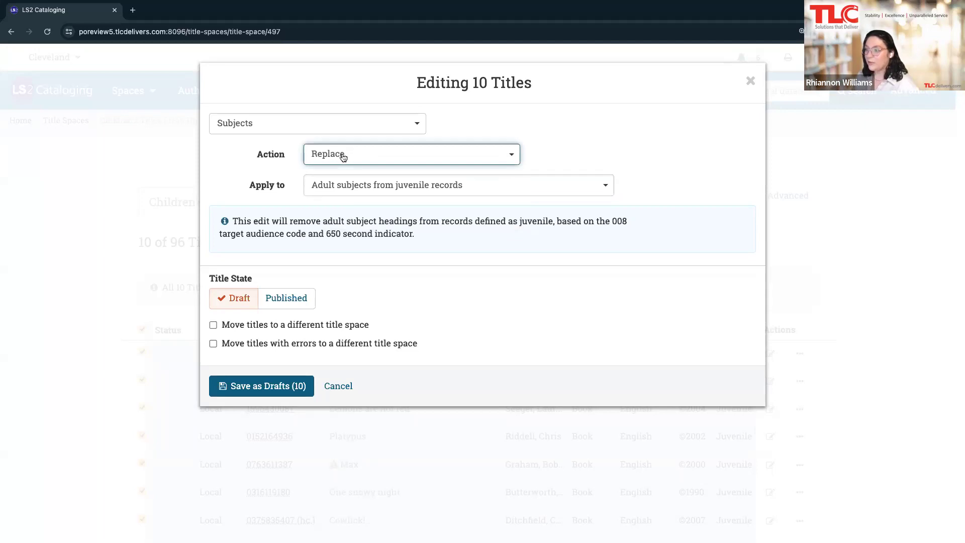
left_click(352, 187)
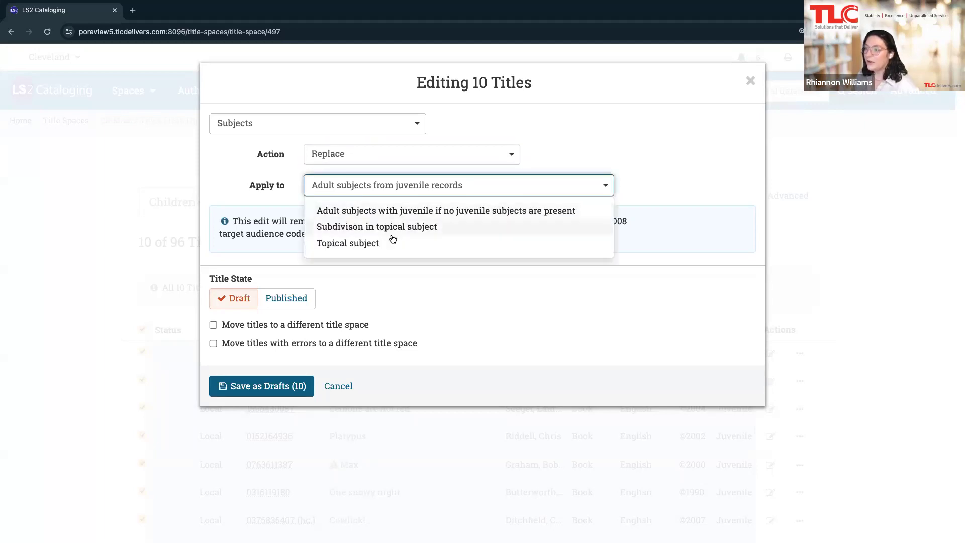
left_click(370, 214)
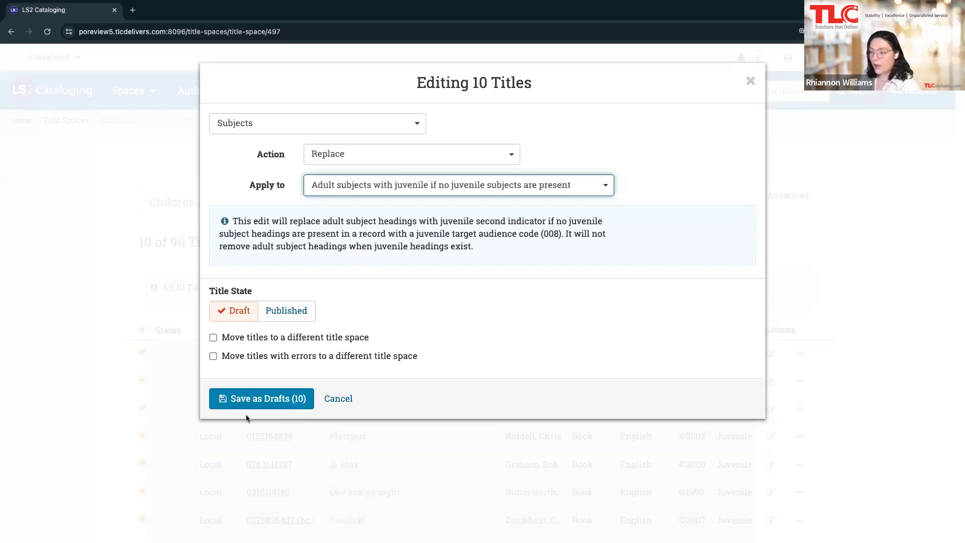
left_click(297, 408)
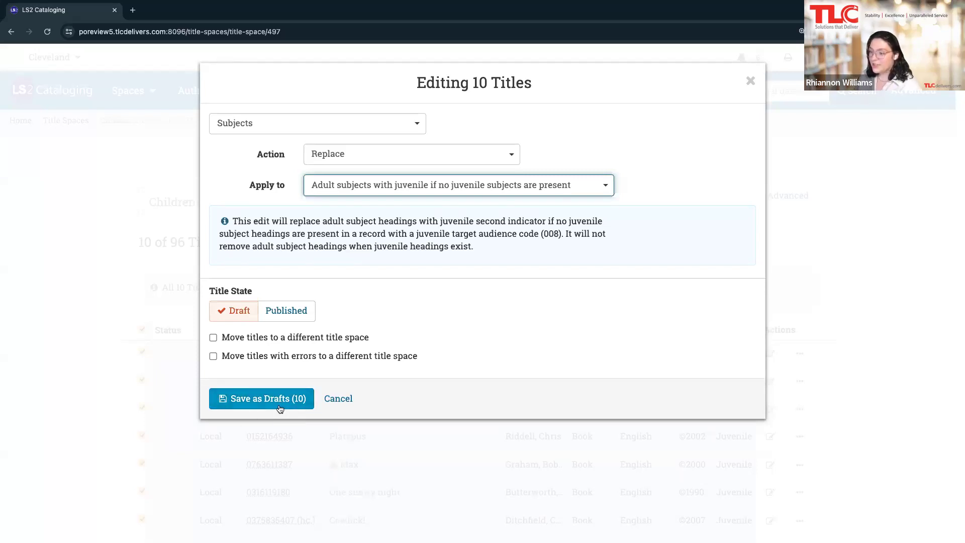
left_click(346, 398)
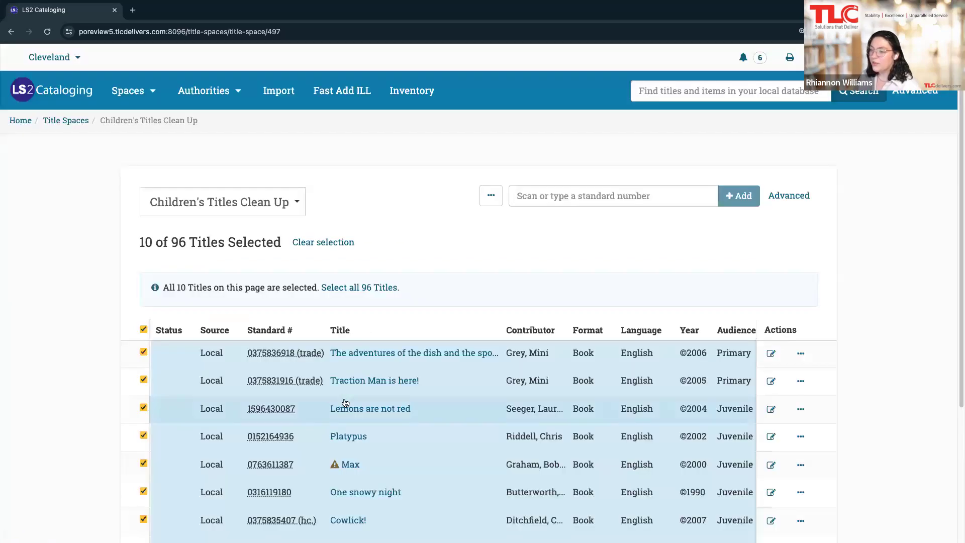
- Select all 96 titles in the title space and start a batch edit of their Subjects field
left_click(338, 288)
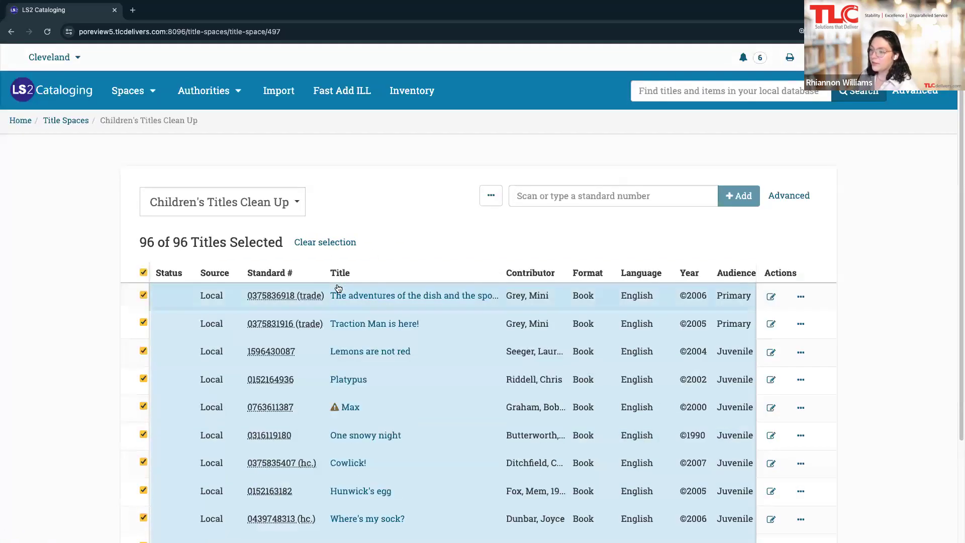
left_click(499, 195)
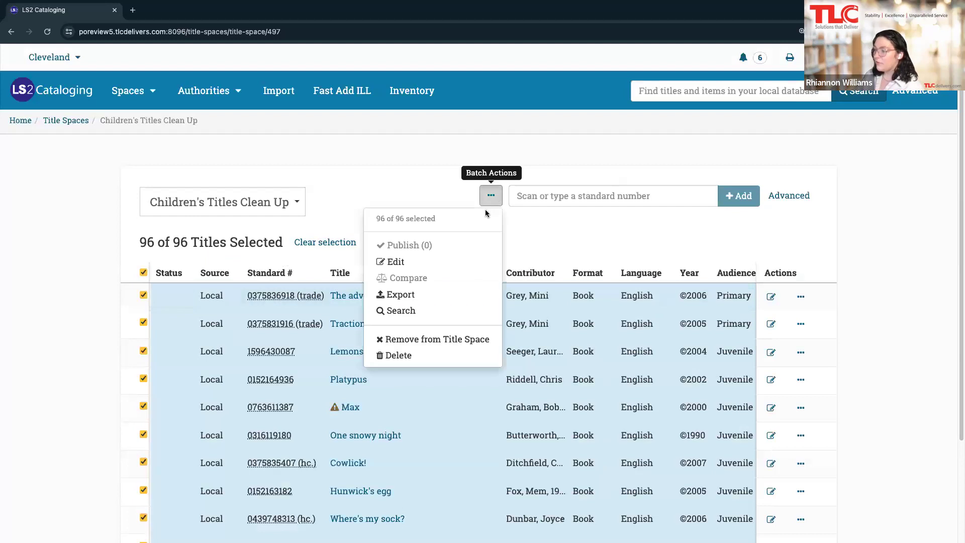
left_click(415, 260)
left_click(309, 125)
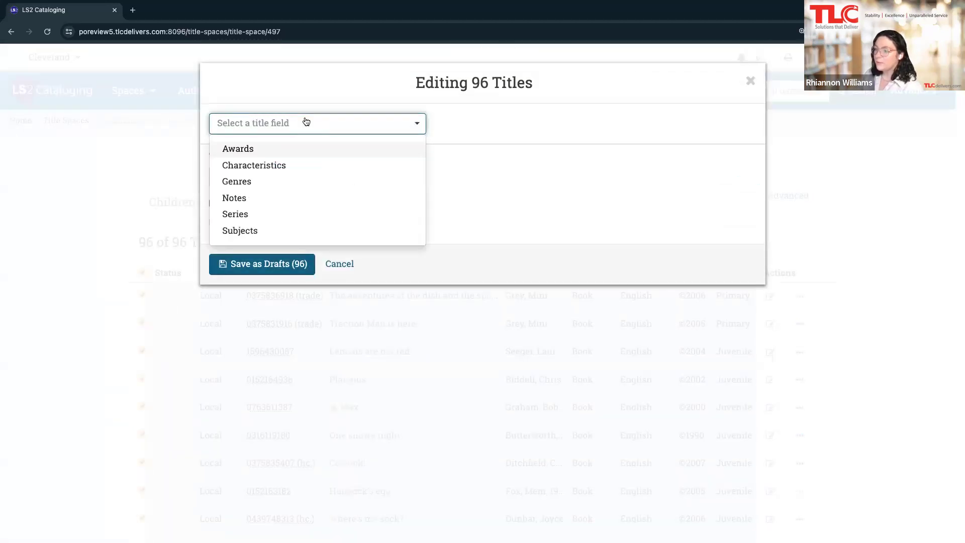
left_click(254, 228)
- Replace adult subjects with juvenile if no juvenile subjects are present, and save the 96 titles as drafts
left_click(339, 151)
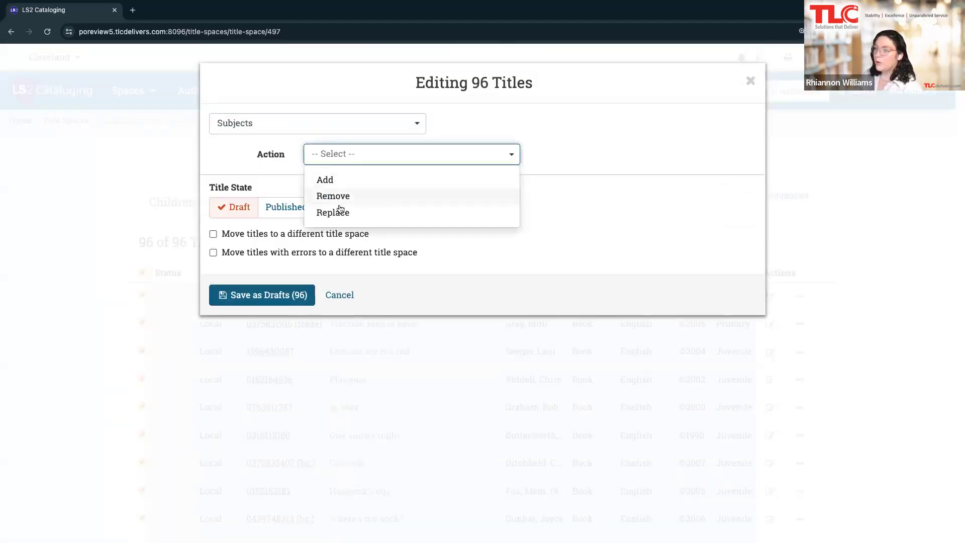
left_click(338, 210)
left_click(339, 186)
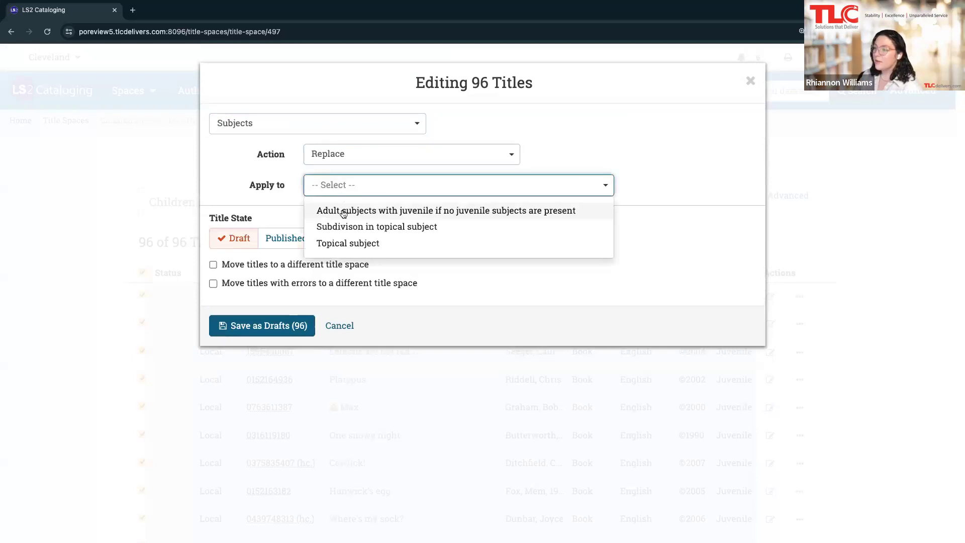
left_click(344, 211)
left_click(261, 401)
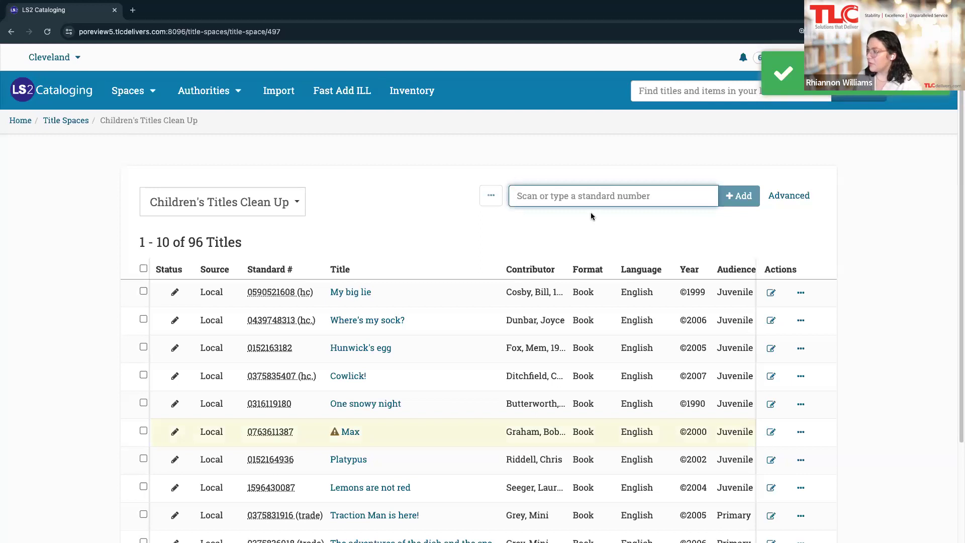
- Open the title Where's my sock? to check its subject headings and sources, and return to the title space list
scroll(634, 328, "down", 1)
scroll(634, 327, "down", 3)
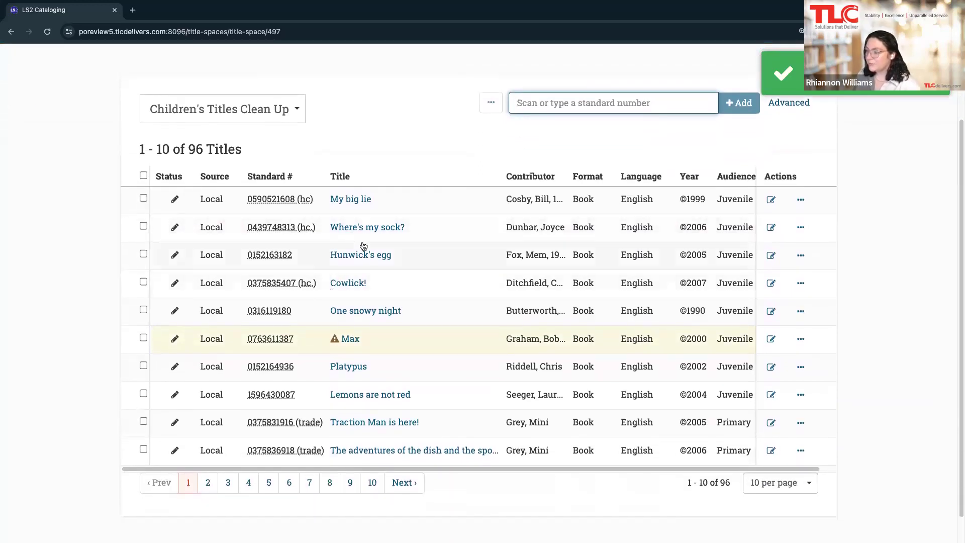
scroll(362, 256, "up", 3)
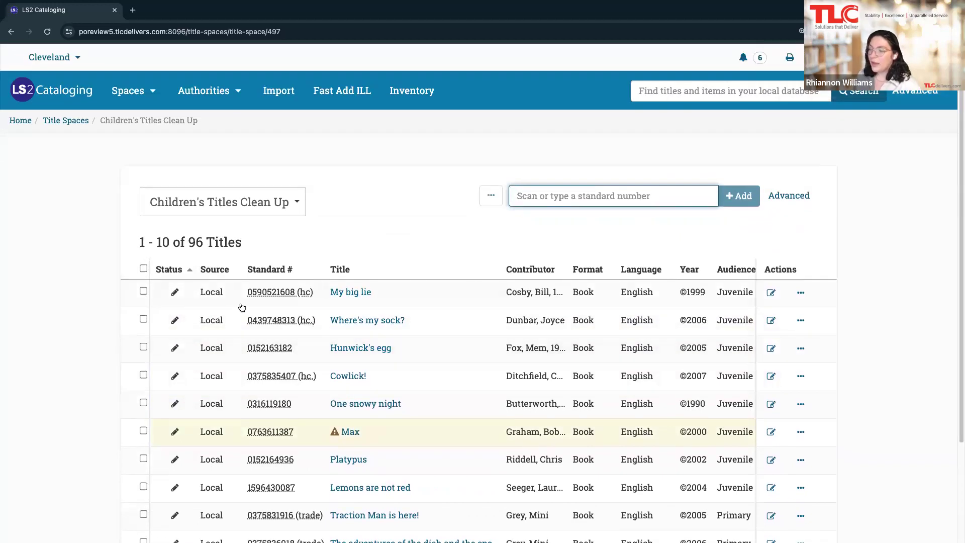
left_click(378, 322)
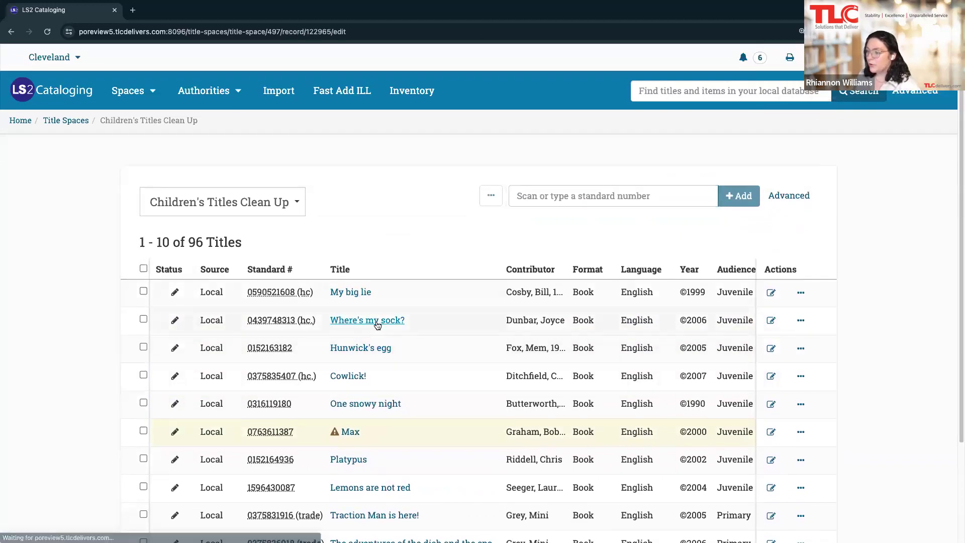
scroll(382, 321, "down", 8)
scroll(382, 323, "down", 6)
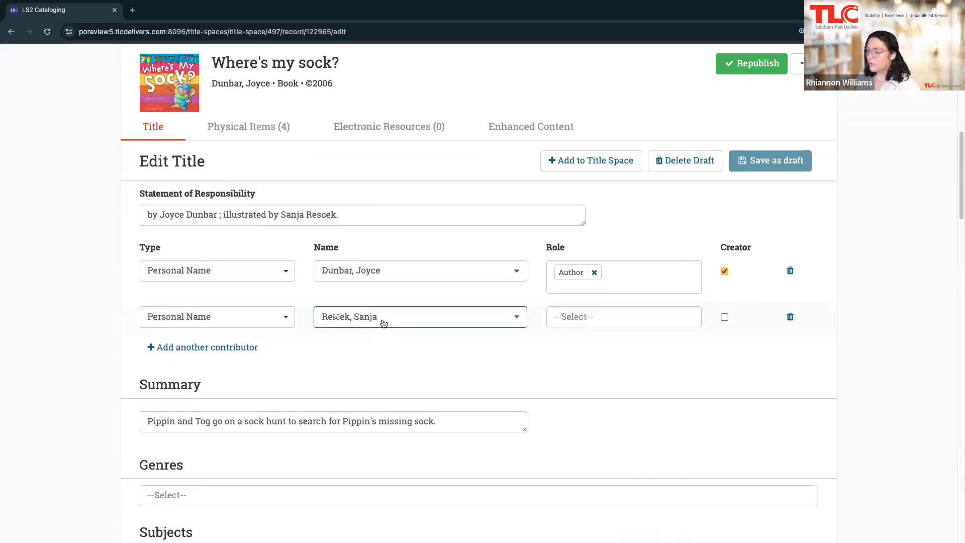
scroll(379, 311, "down", 1)
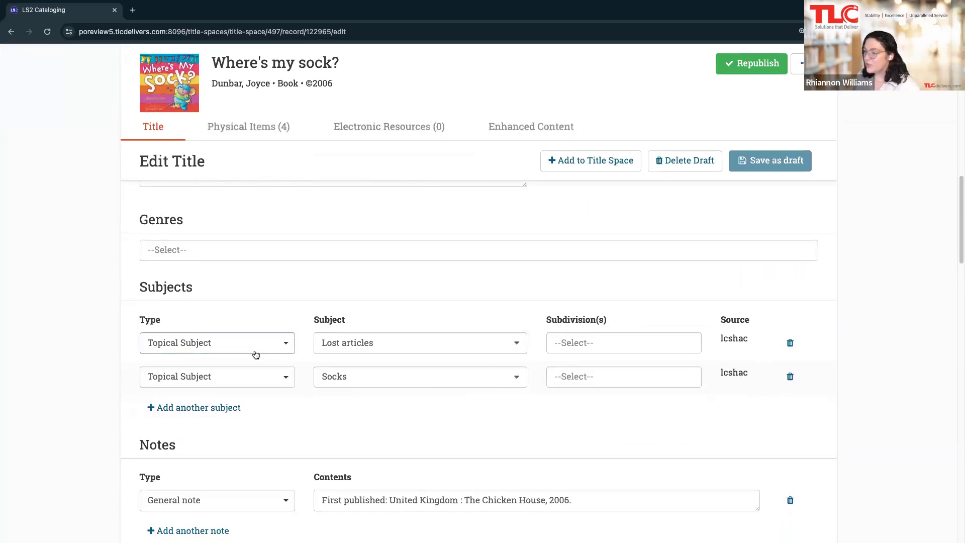
left_click(10, 31)
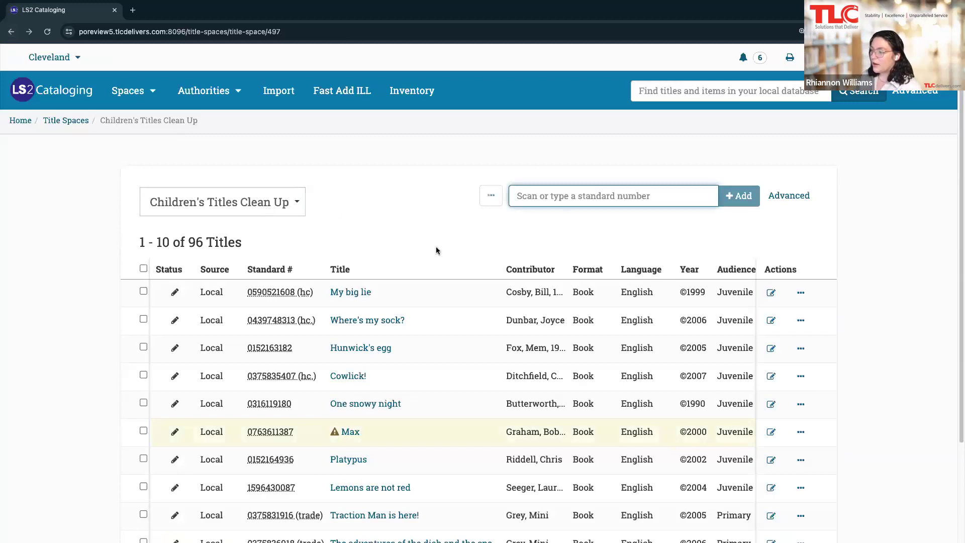
- Select the ten titles on the page and start a batch edit of their Subjects field
left_click(143, 268)
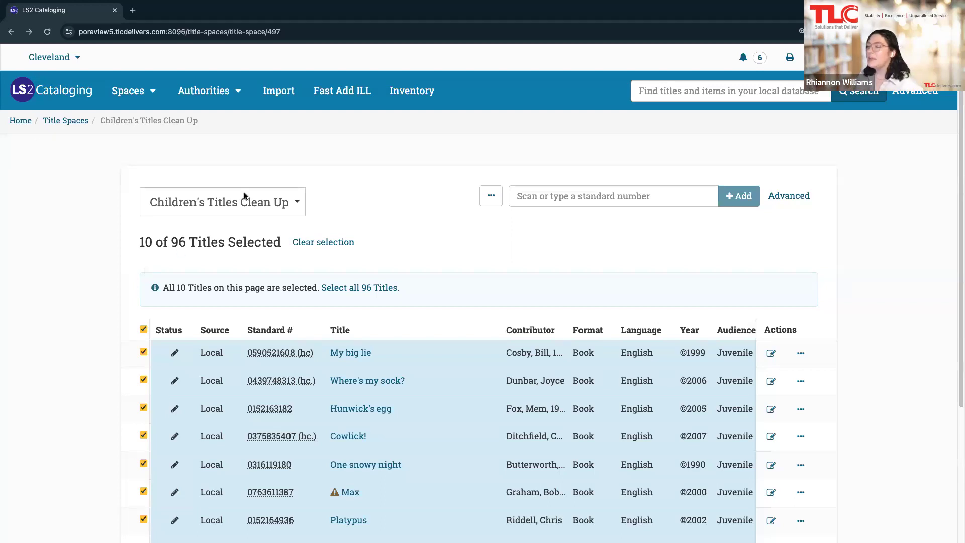
left_click(491, 195)
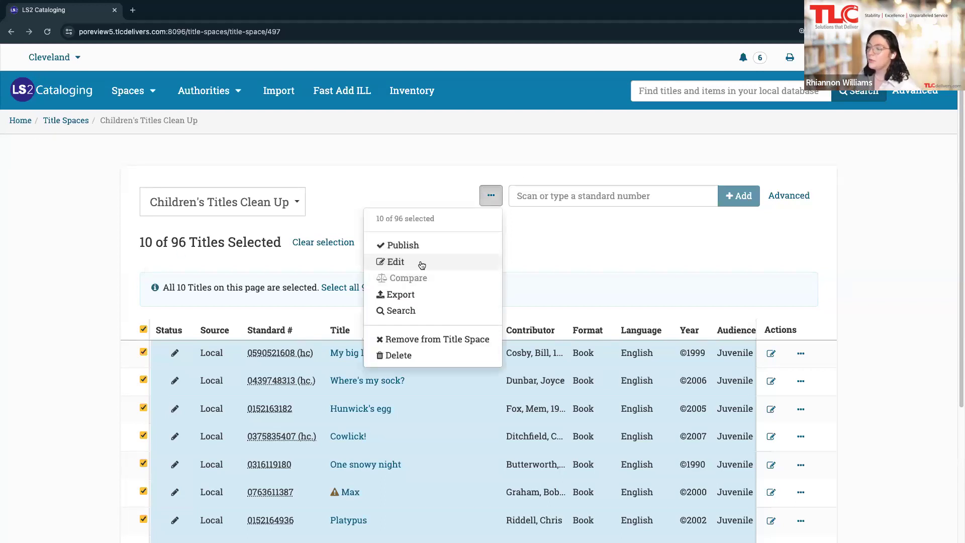
left_click(402, 260)
left_click(296, 129)
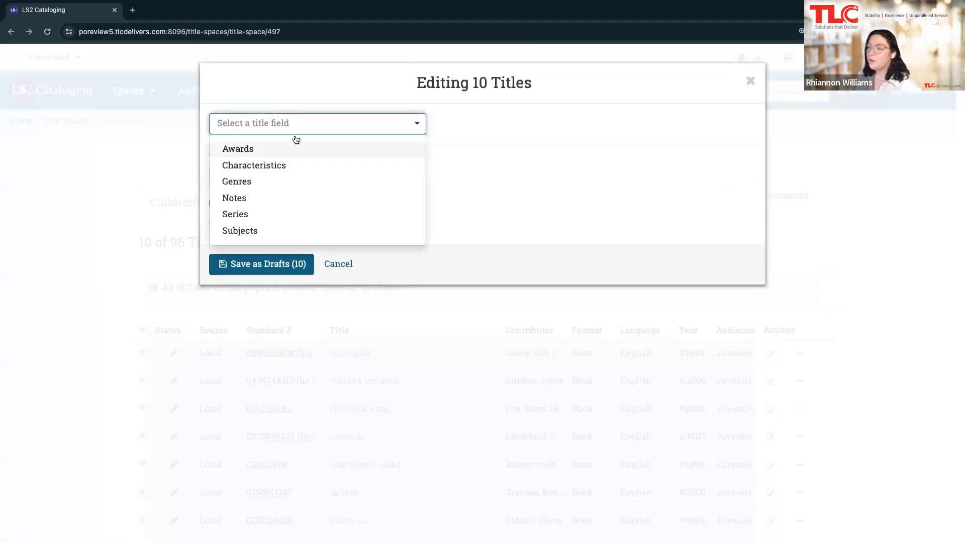
left_click(278, 232)
- Choose the Remove action and apply it to Adult subjects from juvenile records
left_click(323, 157)
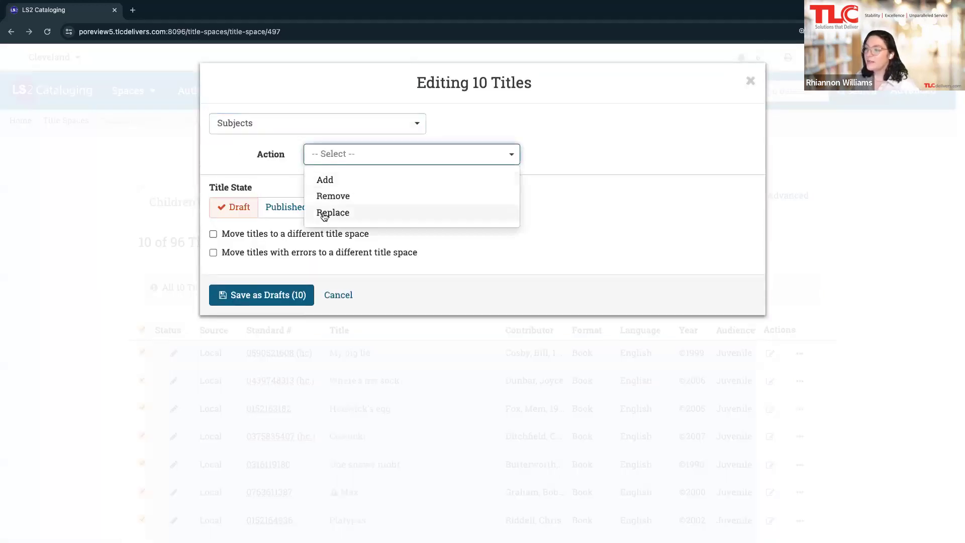
left_click(333, 201)
left_click(366, 190)
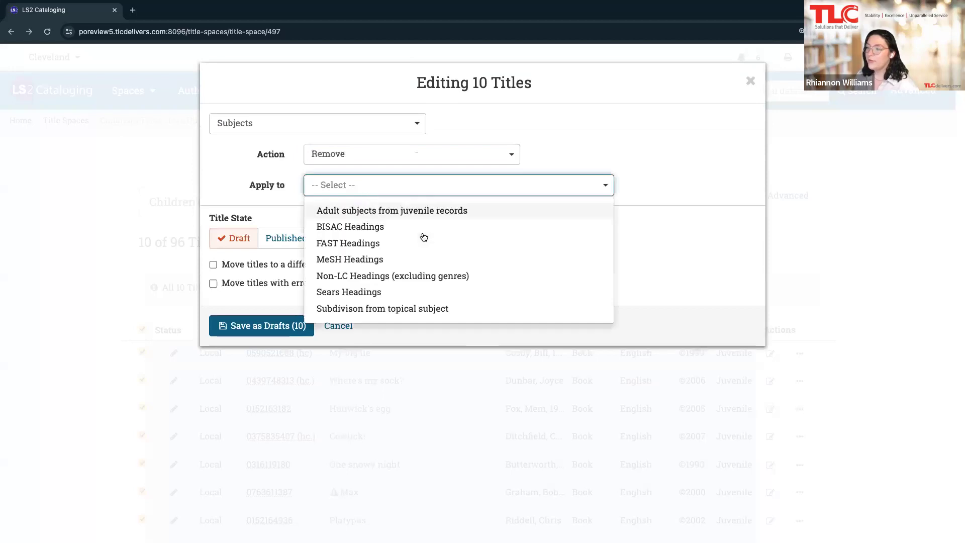
left_click(400, 209)
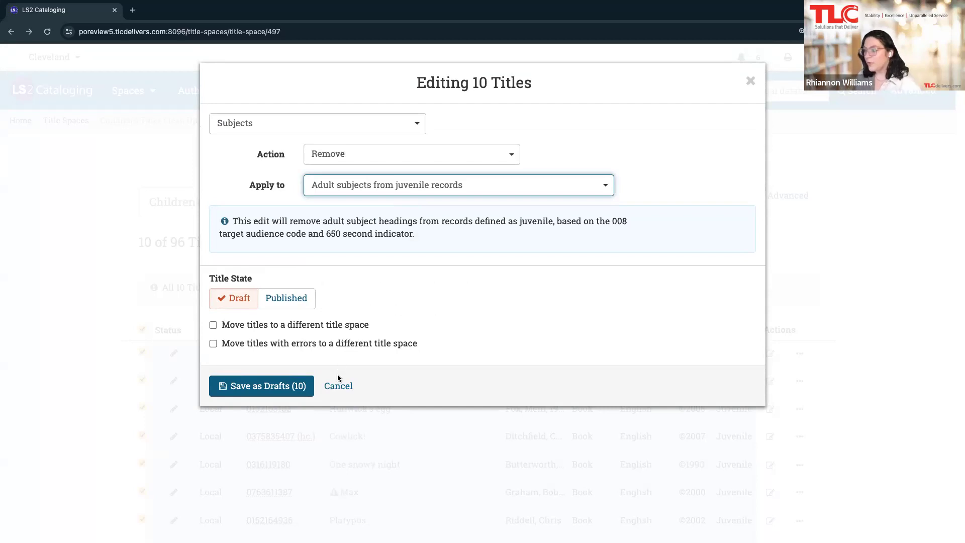
- Change the batch edit's action to Replace and apply it to Subdivison in topical subject
left_click(383, 155)
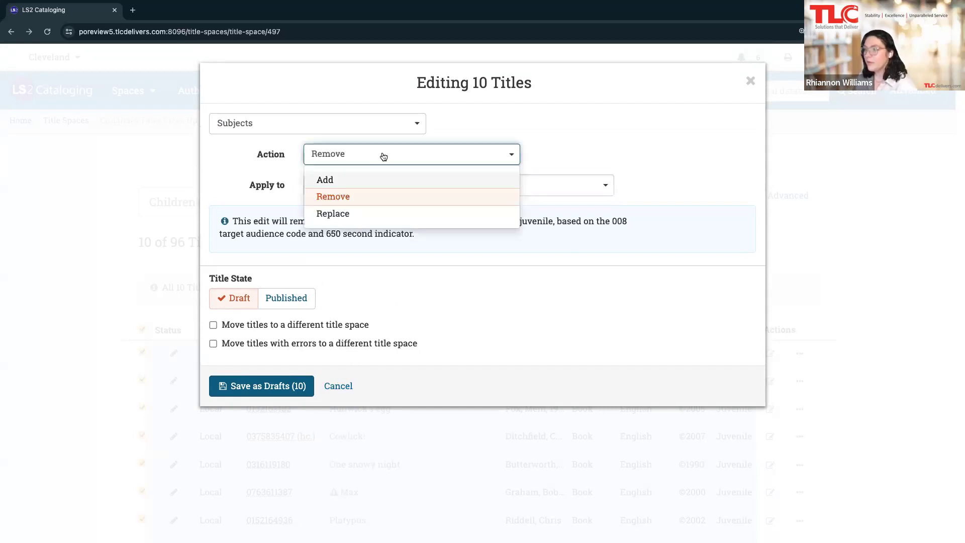
left_click(363, 214)
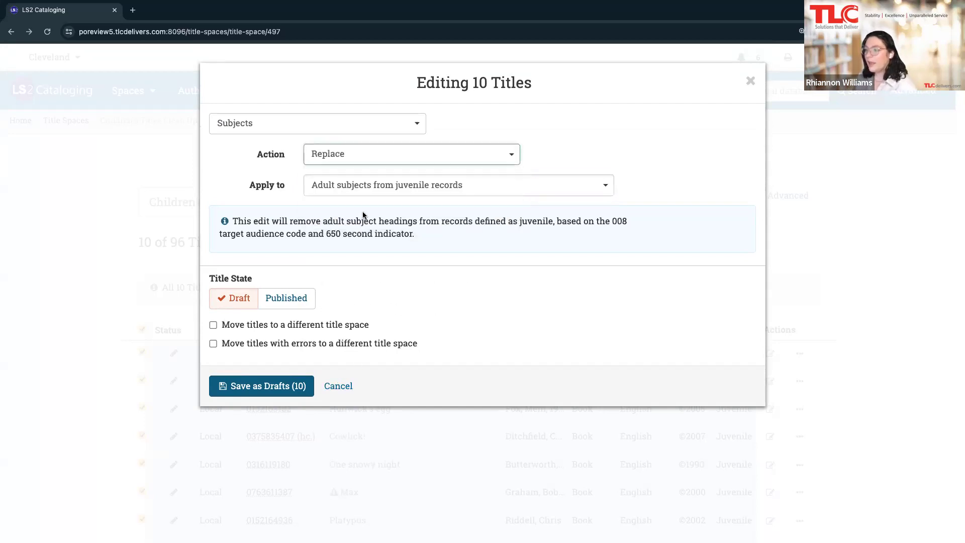
left_click(360, 183)
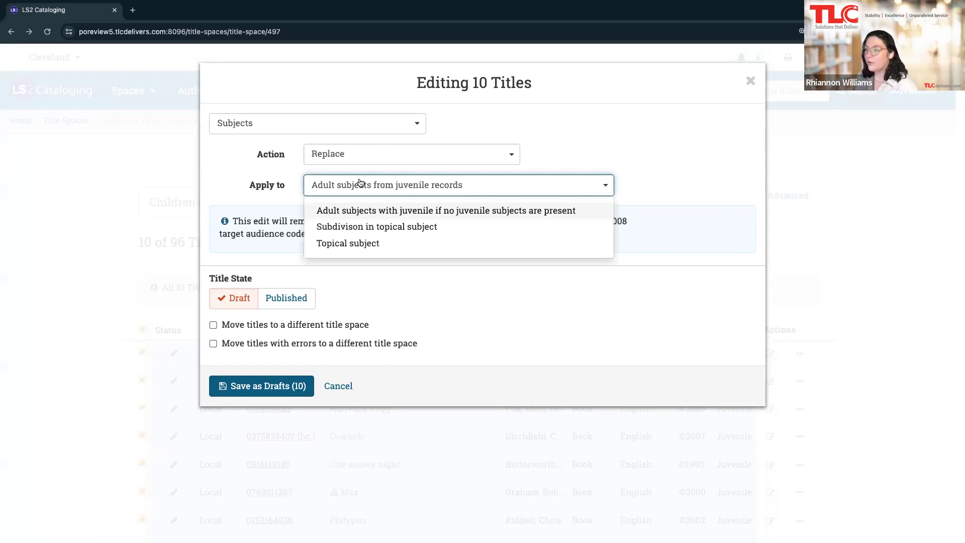
left_click(353, 227)
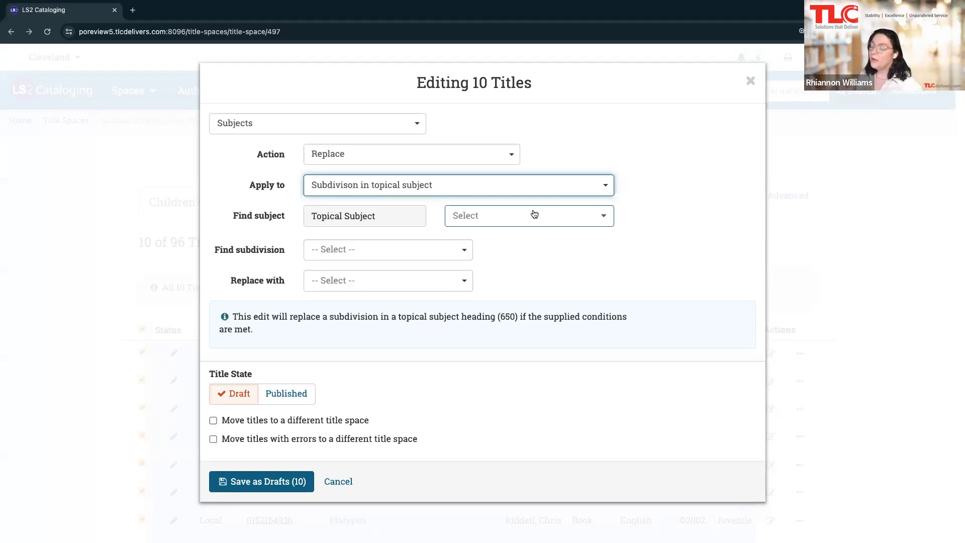
- Apply the Replace action to Topical subject, open the subject lookup for Find, and close the batch edit without saving
left_click(387, 153)
left_click(387, 155)
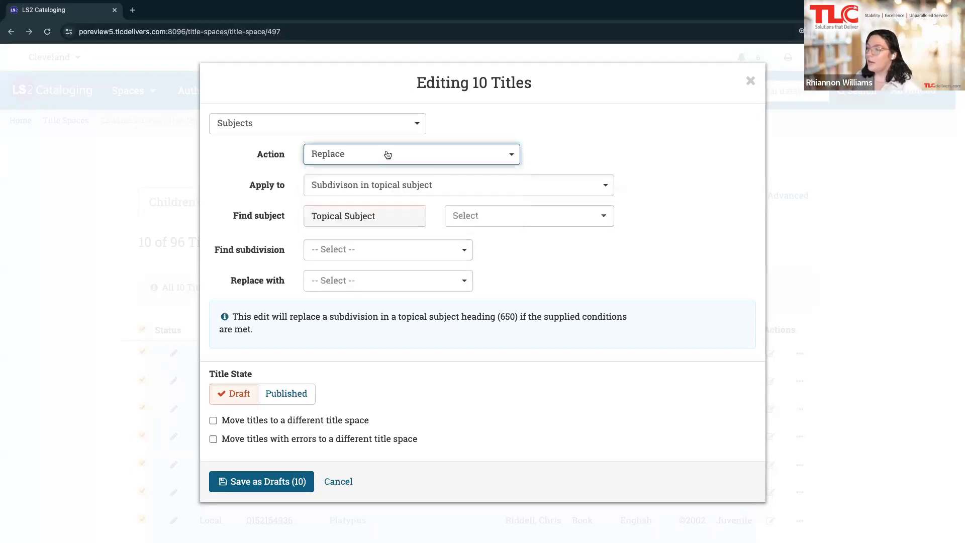
left_click(370, 187)
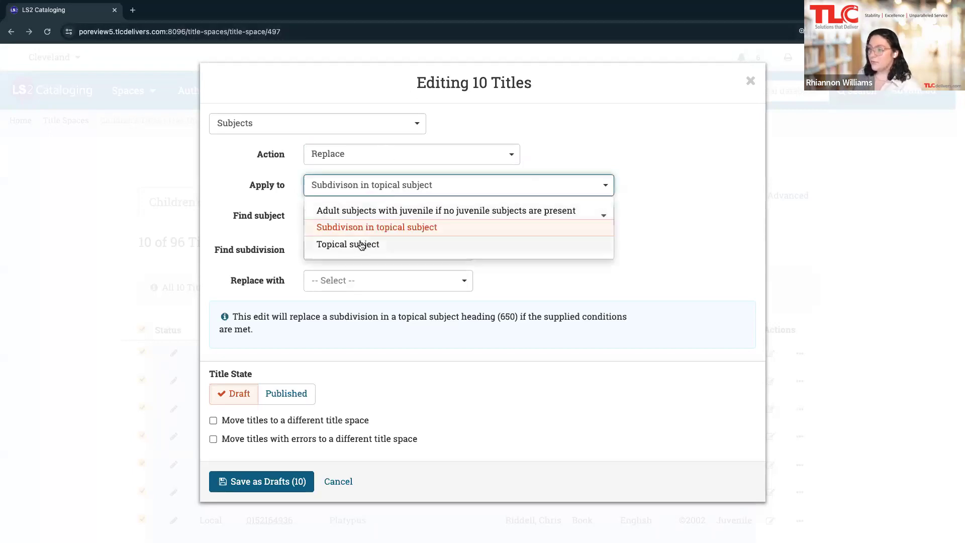
left_click(361, 245)
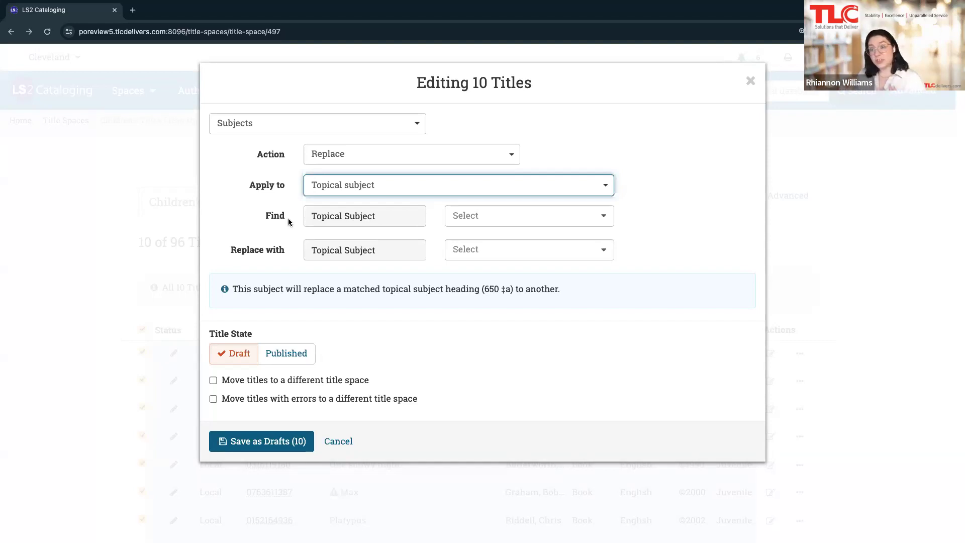
left_click(557, 220)
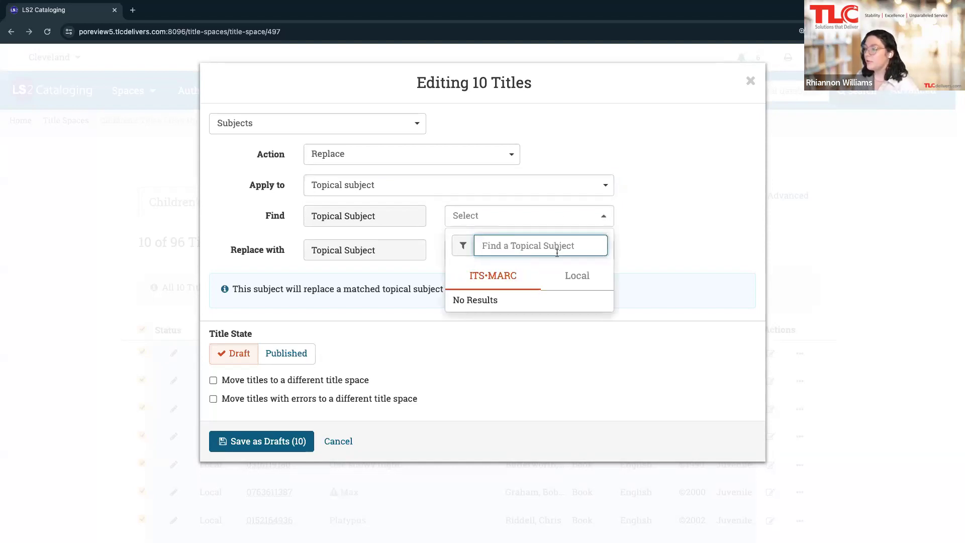
left_click(650, 237)
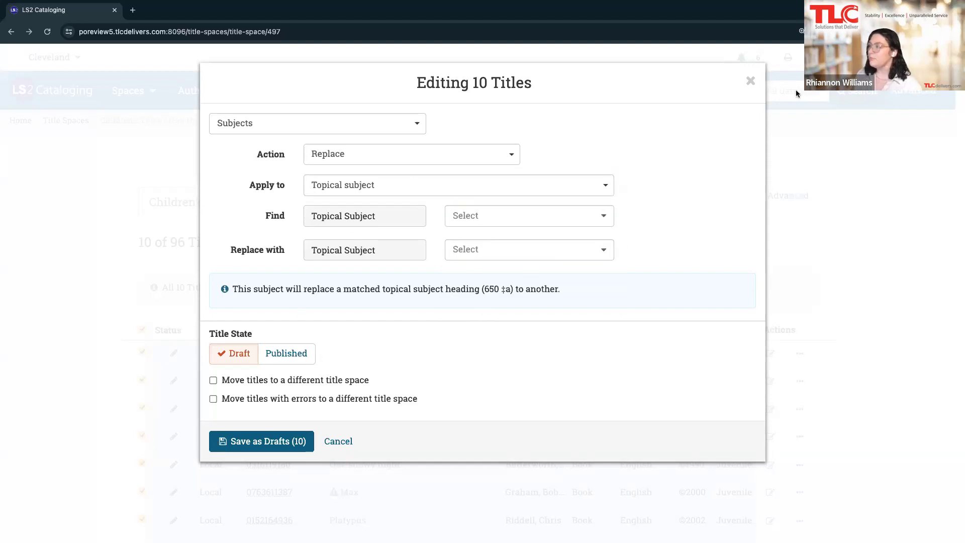
left_click(745, 84)
- Start a batch edit of the Characteristics field for the ten selected titles
scroll(484, 233, "down", 2)
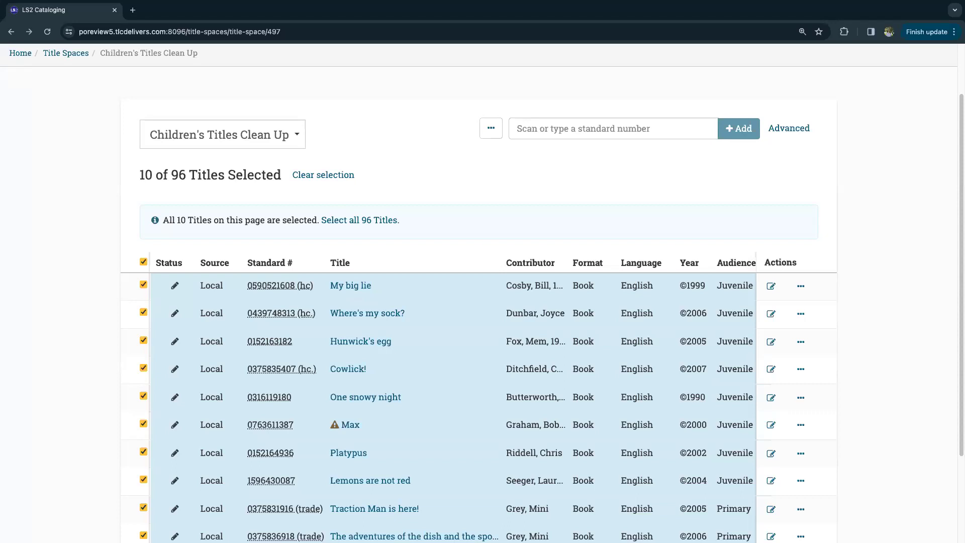
left_click(491, 127)
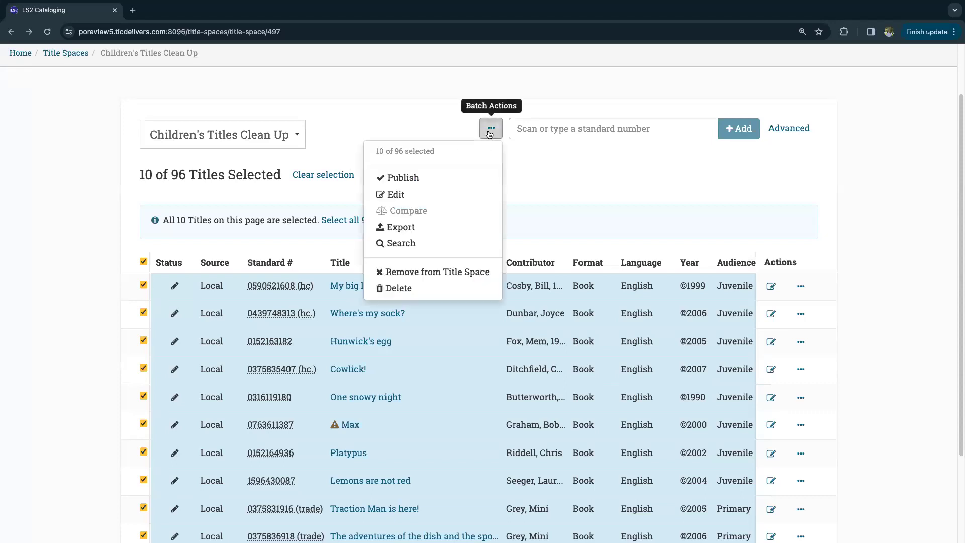
left_click(409, 195)
left_click(331, 132)
left_click(322, 167)
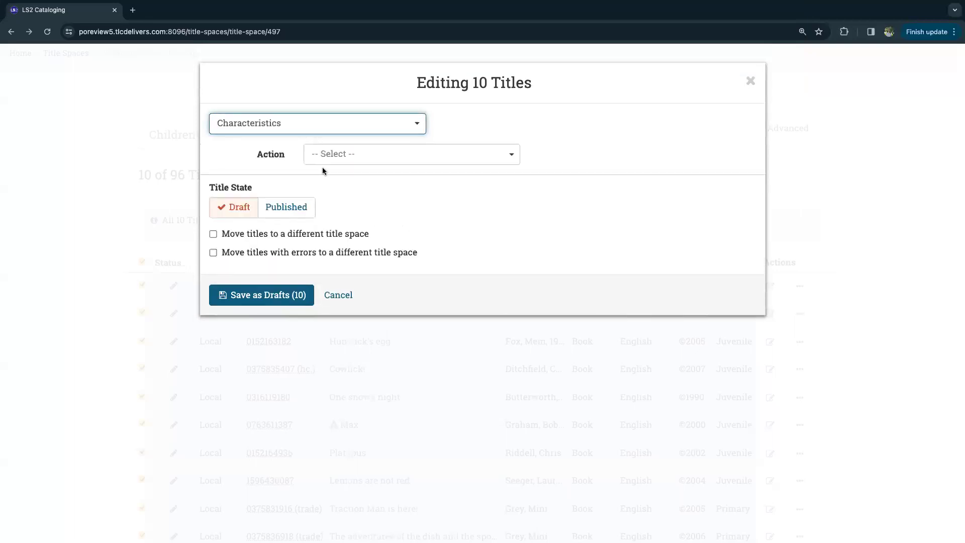
- Set the edit to add a form term, with Account book (tlcgt) as the form
left_click(345, 160)
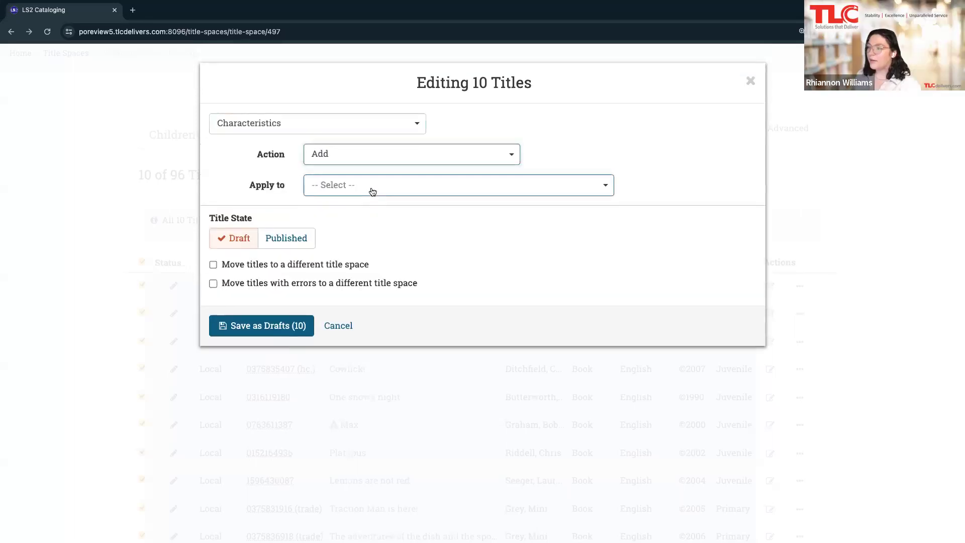
left_click(369, 189)
left_click(362, 226)
left_click(367, 221)
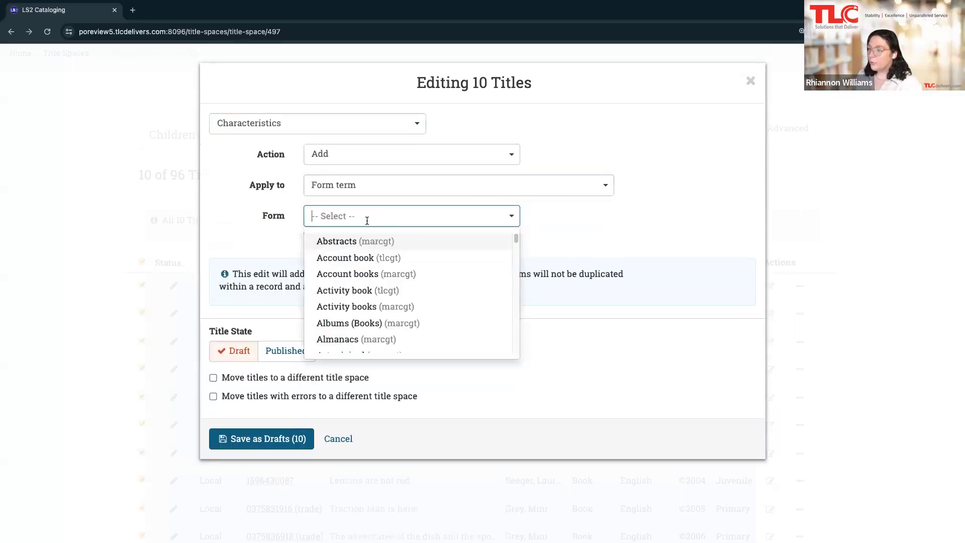
left_click(352, 257)
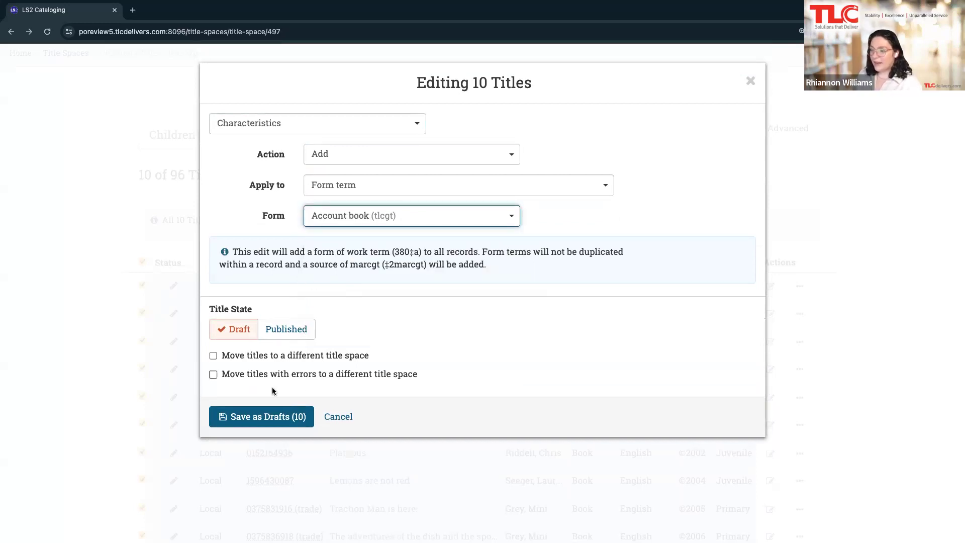
- Switch the title state to Published and back to Draft, and cancel the batch edit
left_click(291, 329)
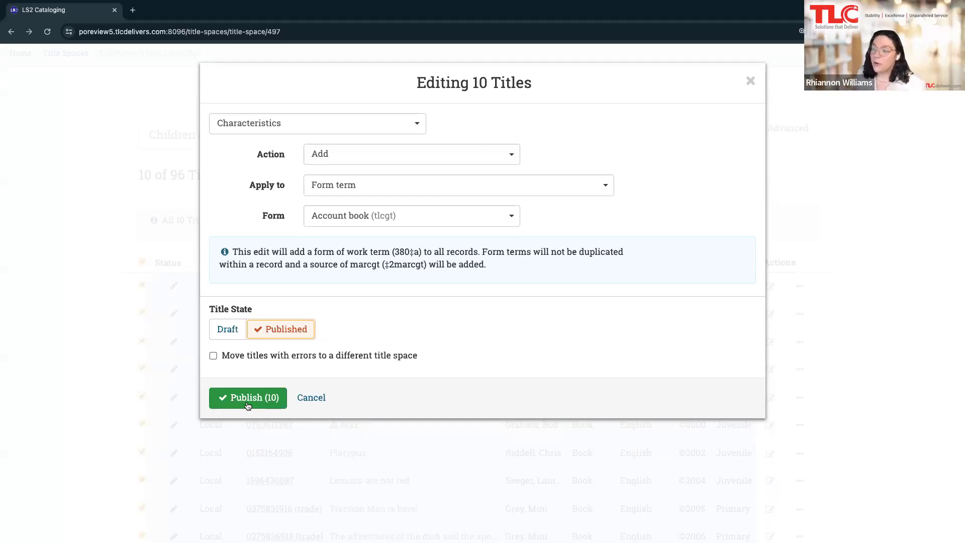
left_click(226, 330)
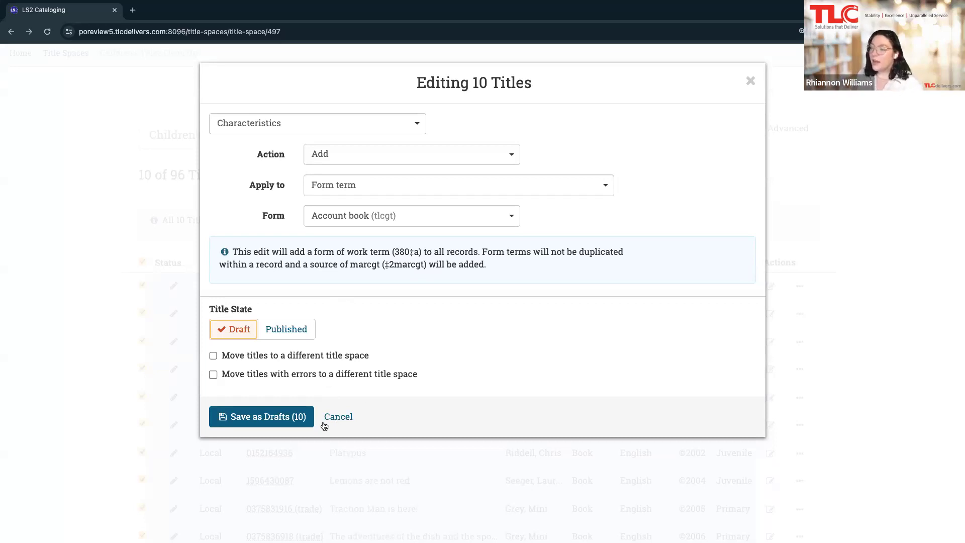
left_click(338, 416)
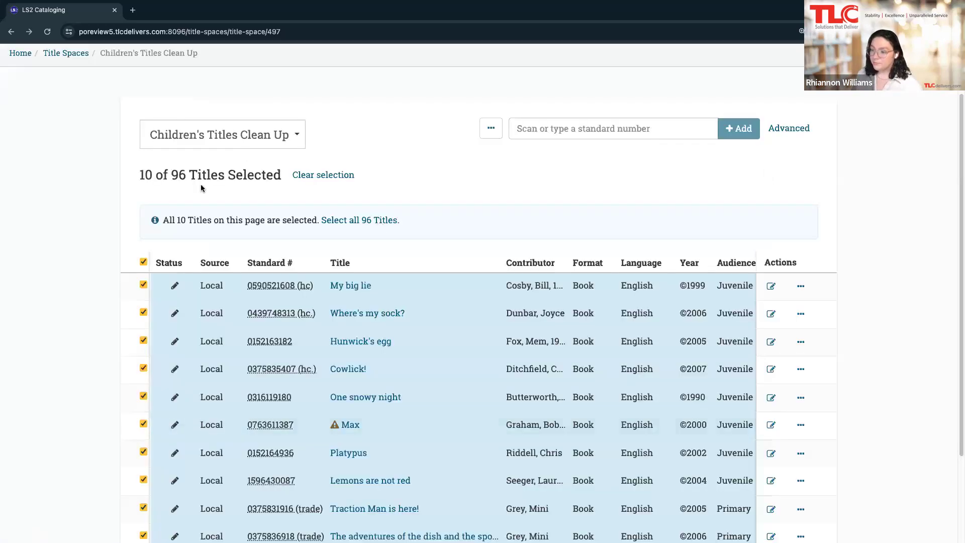
- Extend the selection to all 96 titles in the Children's Titles Clean Up space and publish them as a batch
left_click(364, 222)
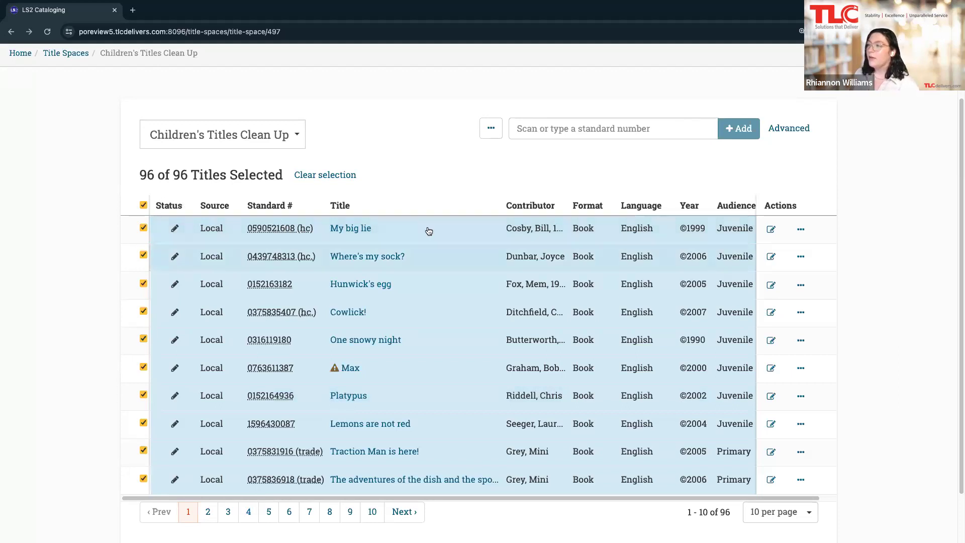
left_click(488, 130)
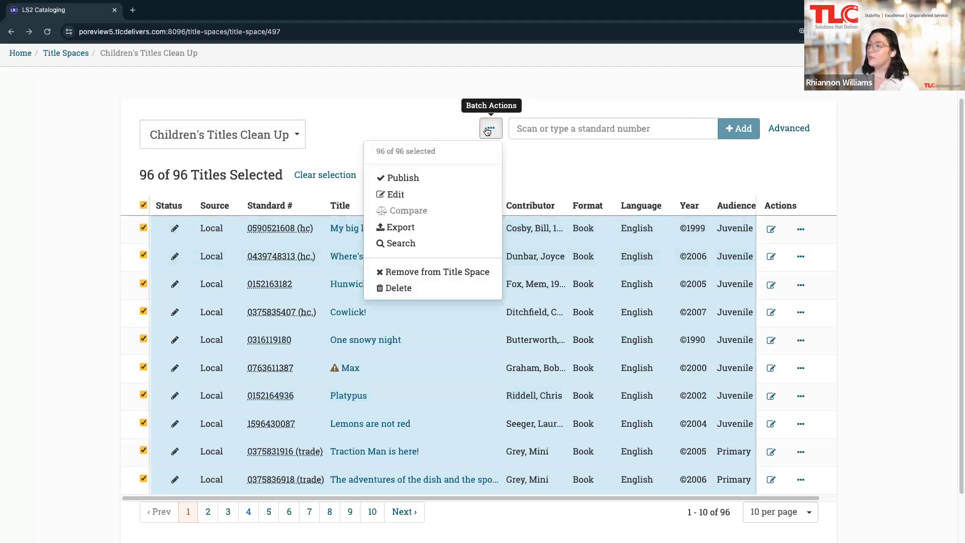
left_click(399, 178)
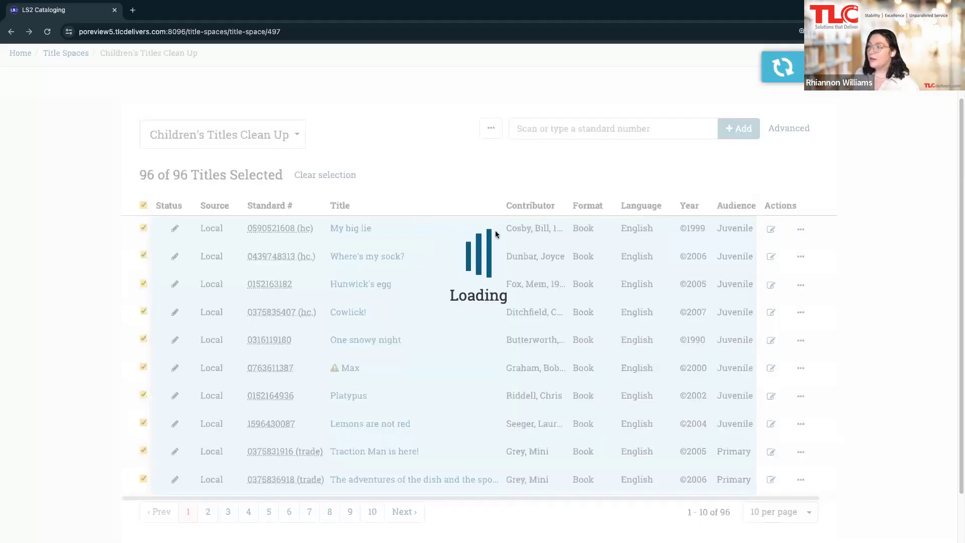
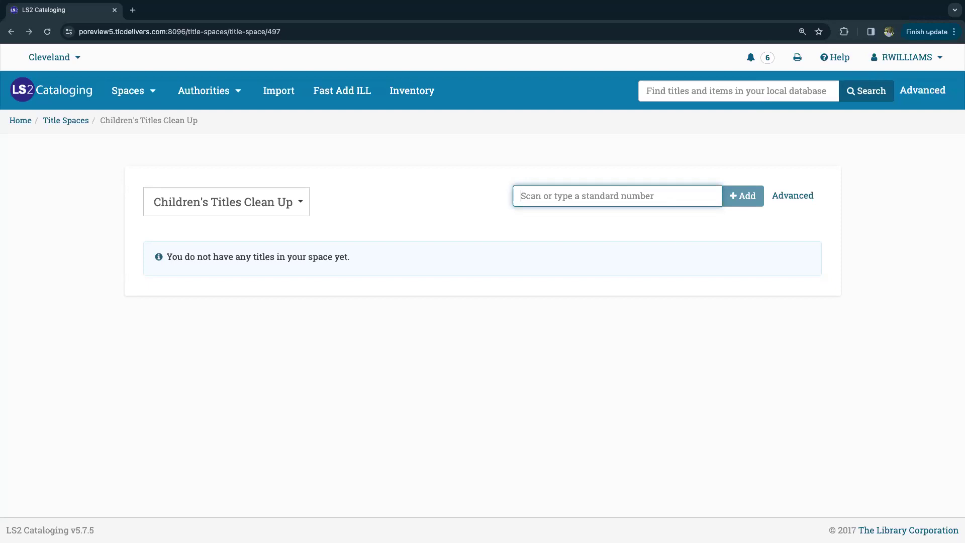
- Return to the list of title spaces and open the American Horticultural Society Book Award space
left_click(233, 200)
left_click(65, 121)
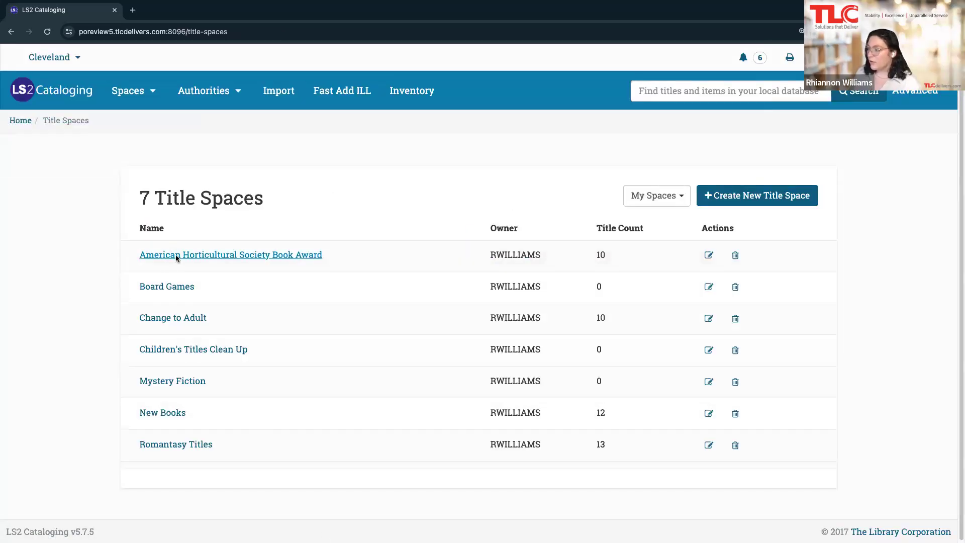
left_click(176, 256)
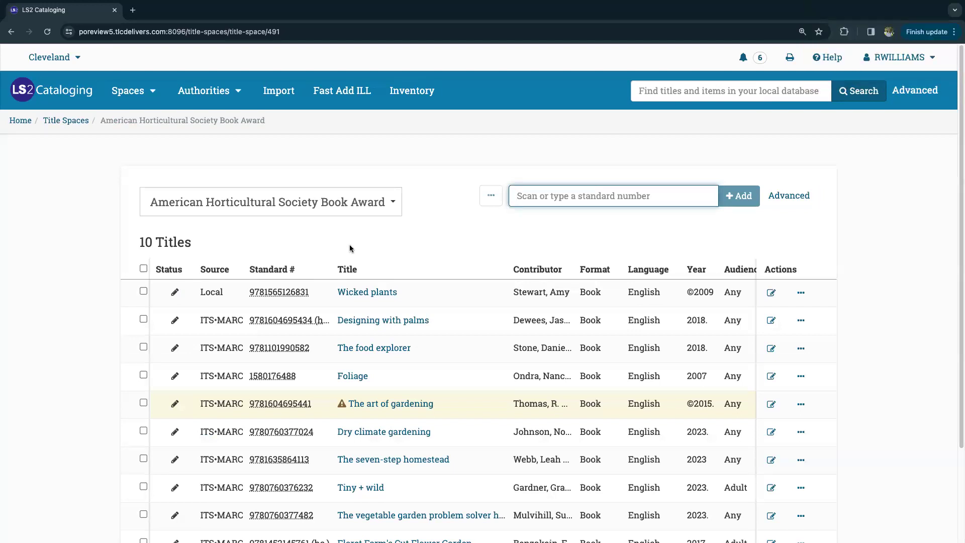
- Select all ten titles in the space and start a batch edit of their Subjects field
left_click(144, 269)
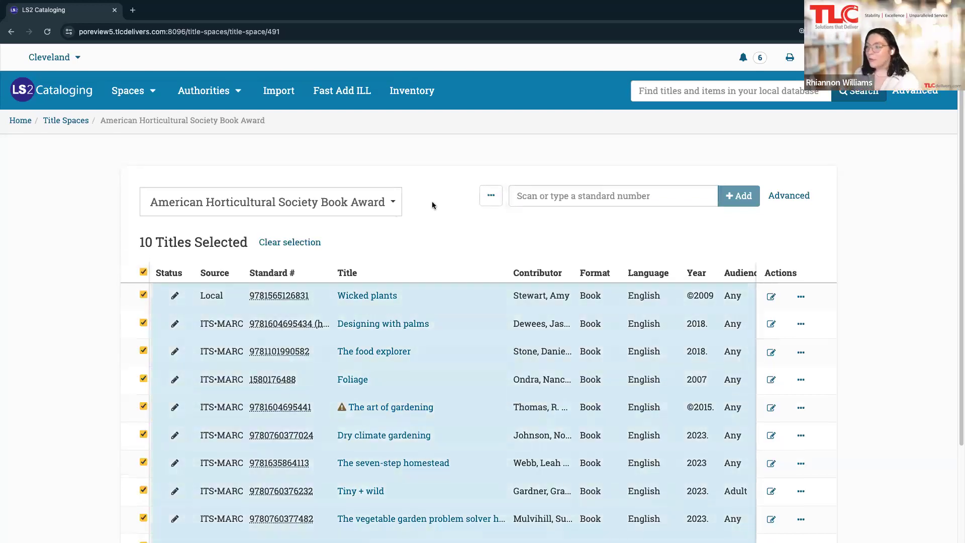
left_click(491, 195)
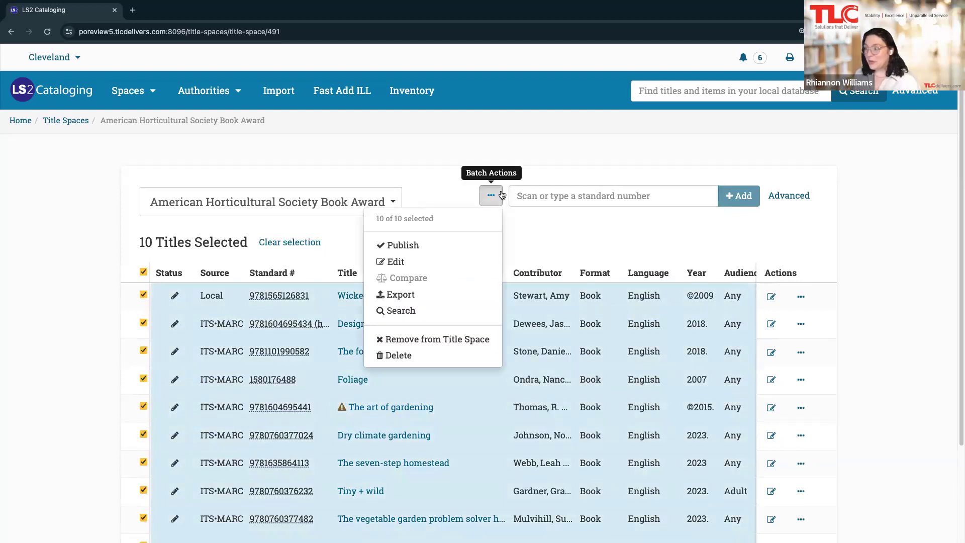
left_click(411, 262)
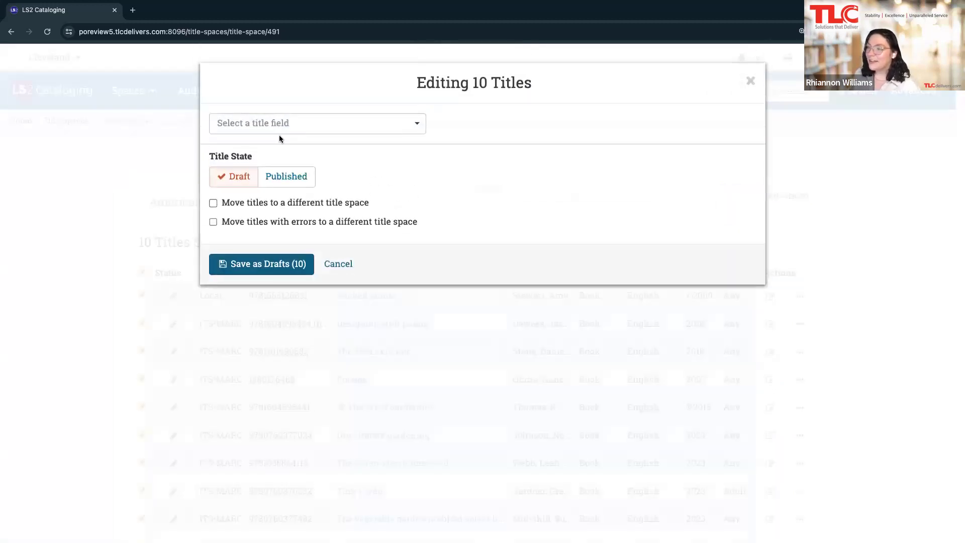
left_click(267, 126)
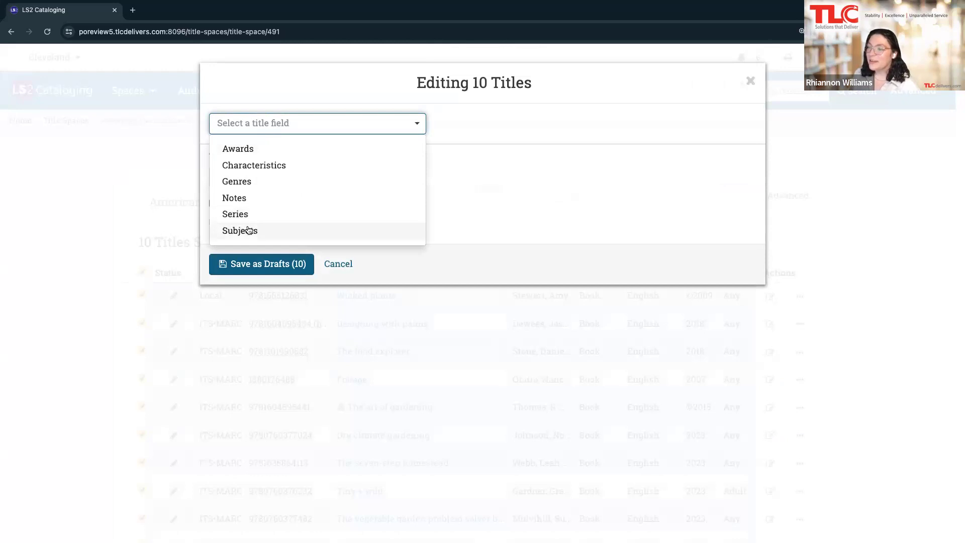
left_click(248, 230)
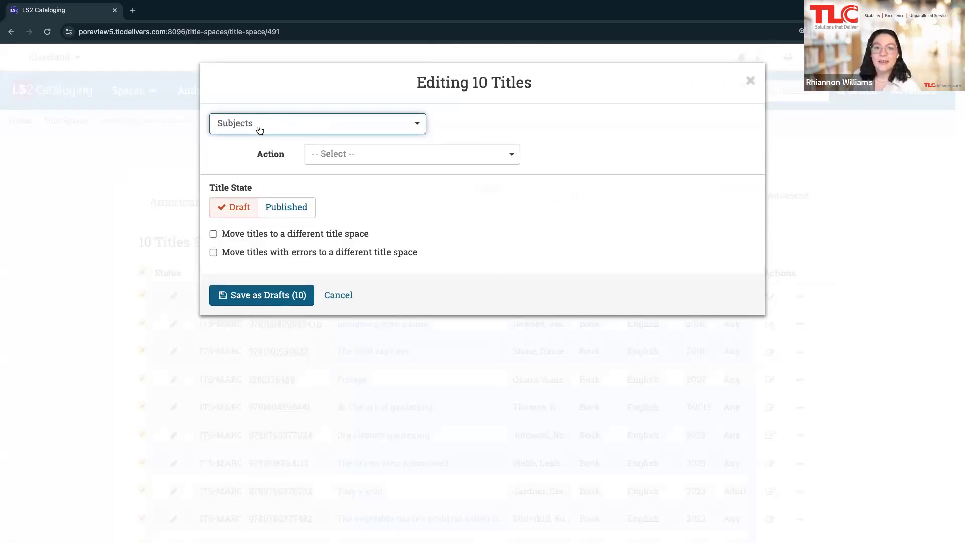
- Choose the Replace action and apply it to Topical subject
left_click(372, 151)
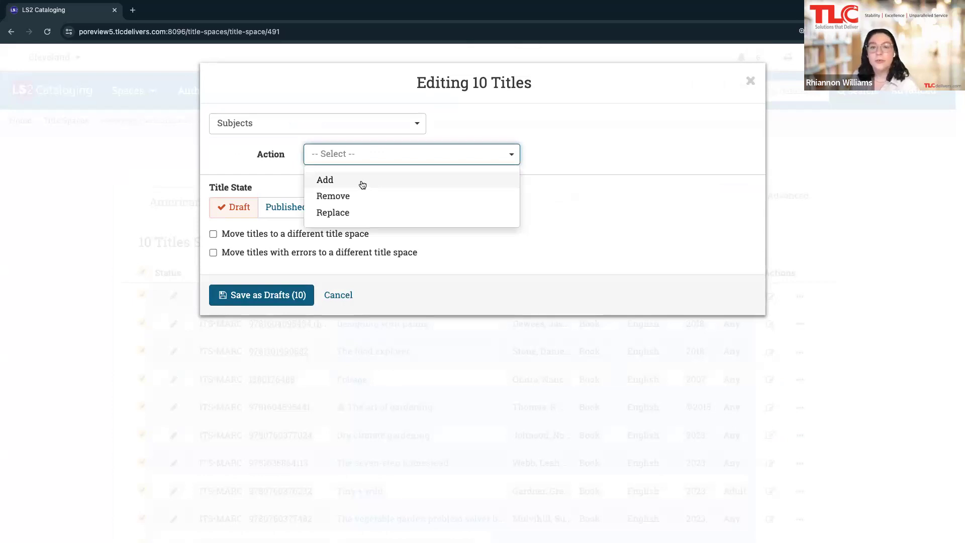
left_click(366, 213)
left_click(340, 186)
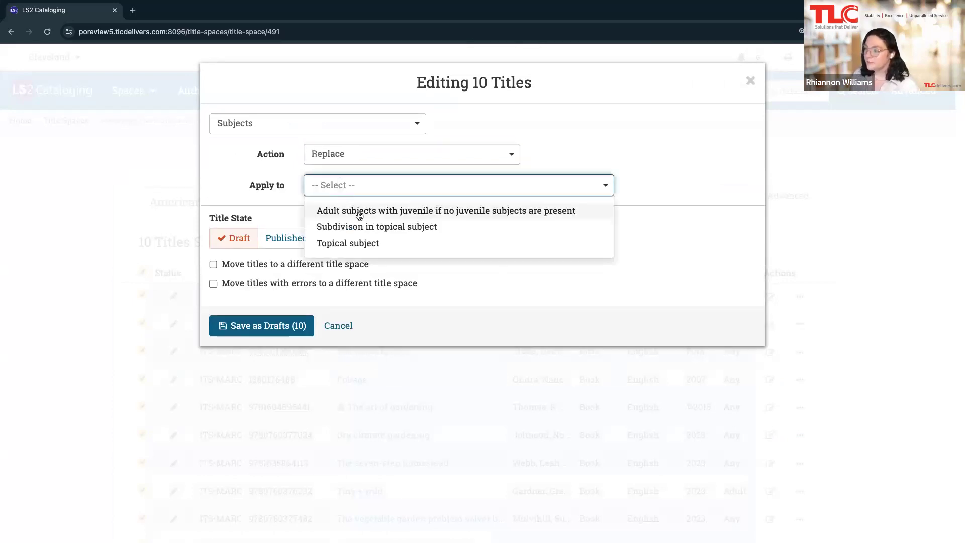
left_click(363, 244)
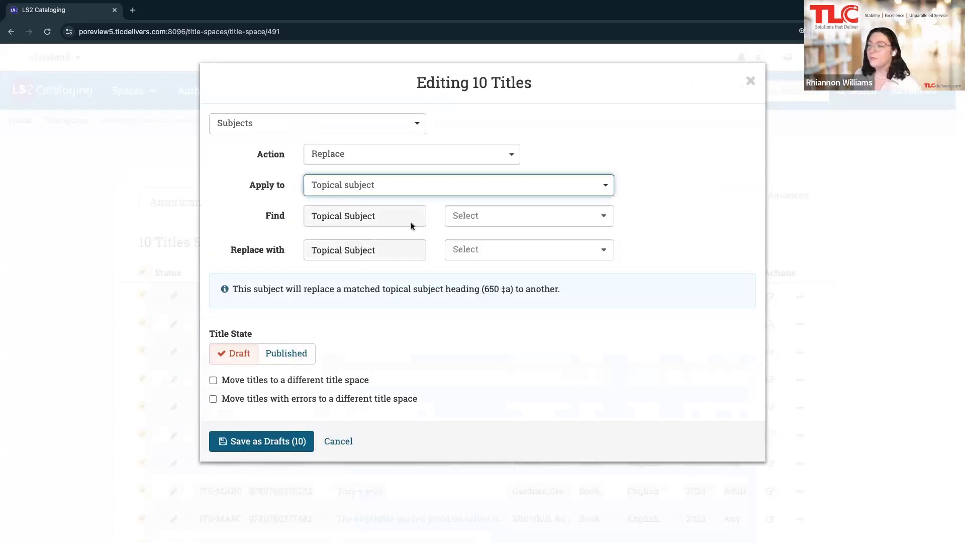
- Find Friendship among the ITS•MARC topical subjects and set it as the heading to find
left_click(492, 226)
left_click(576, 285)
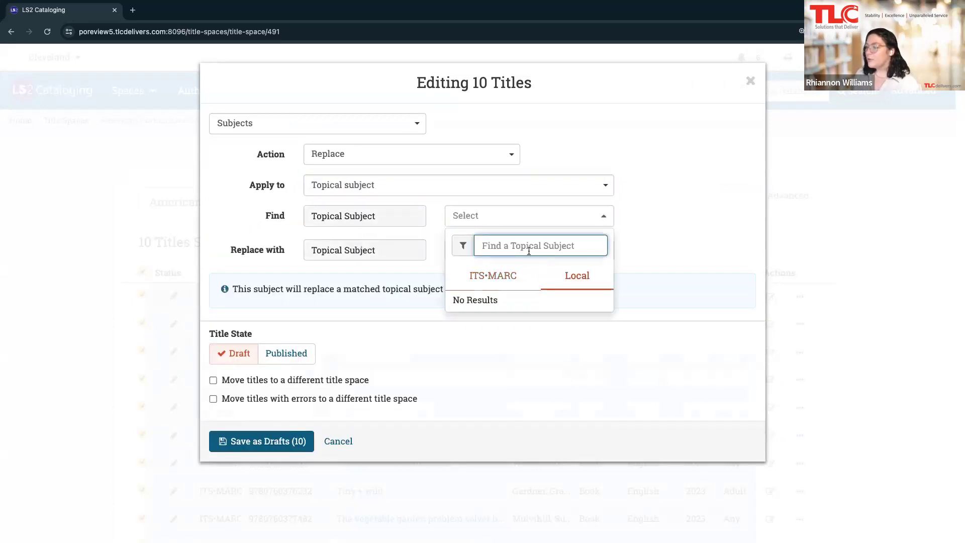
left_click(489, 280)
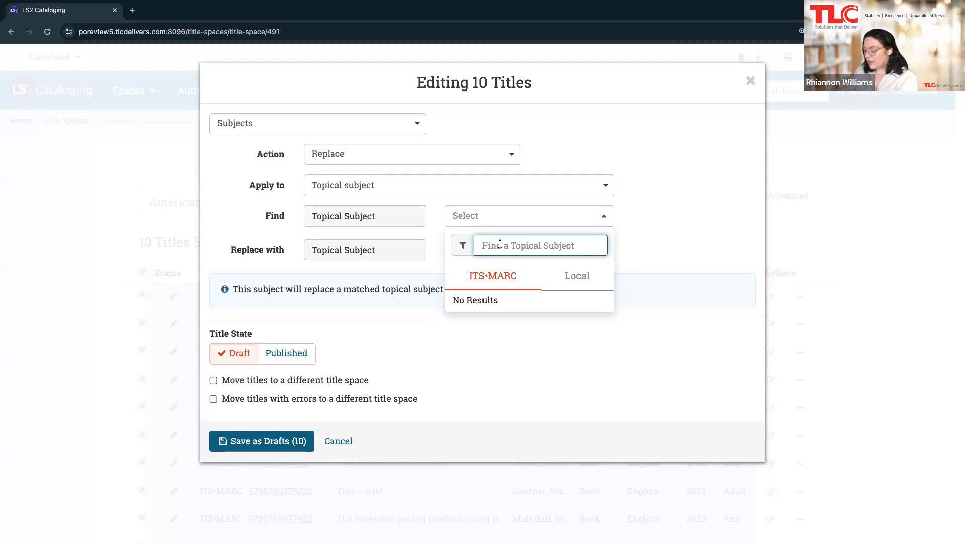
type("frien")
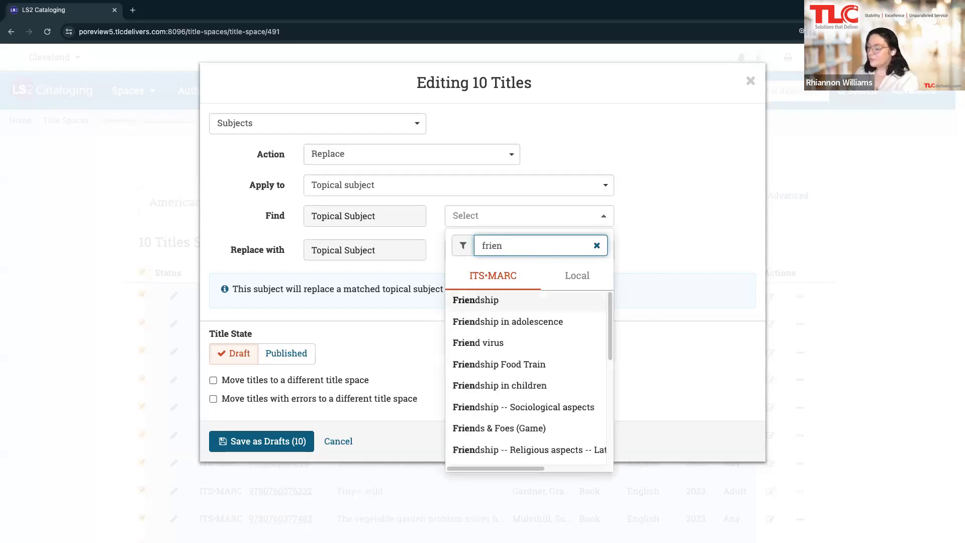
left_click(494, 300)
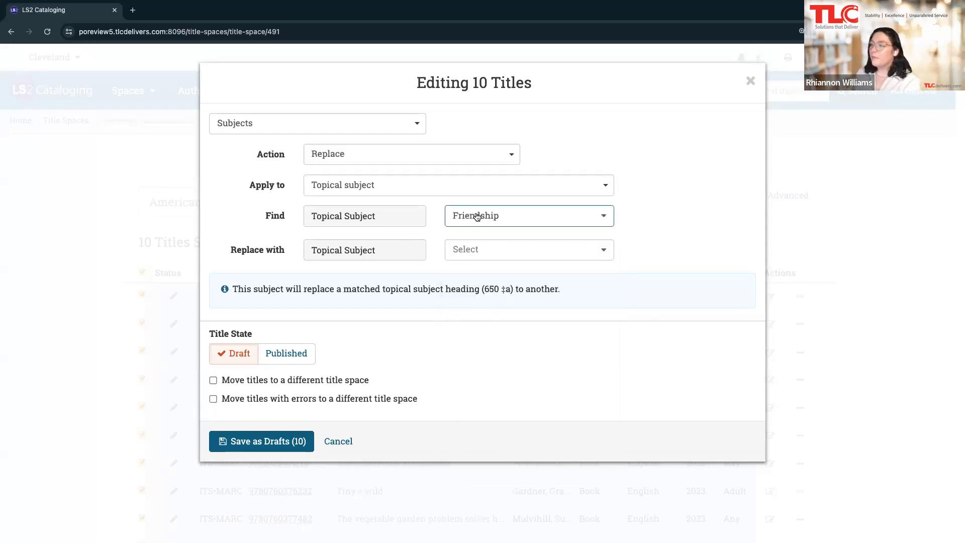
- Set the replacement topical subject to the ITS•MARC heading Friendship (lcshac)
left_click(498, 250)
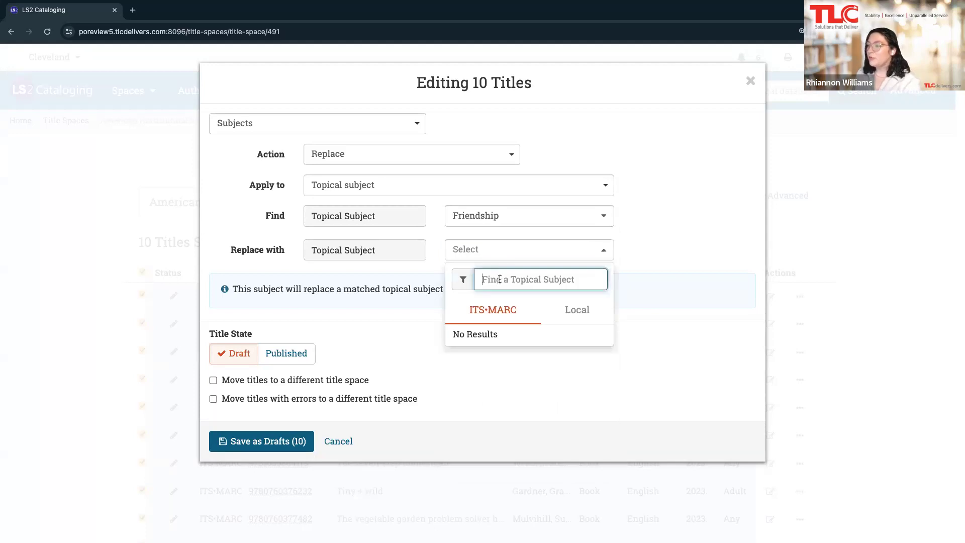
type("friendh")
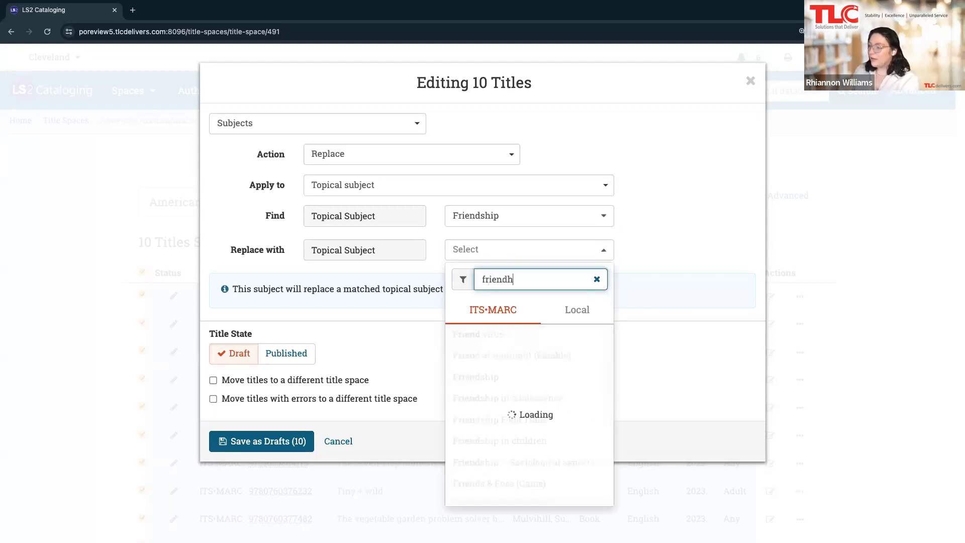
key("BackSpace")
type("ship")
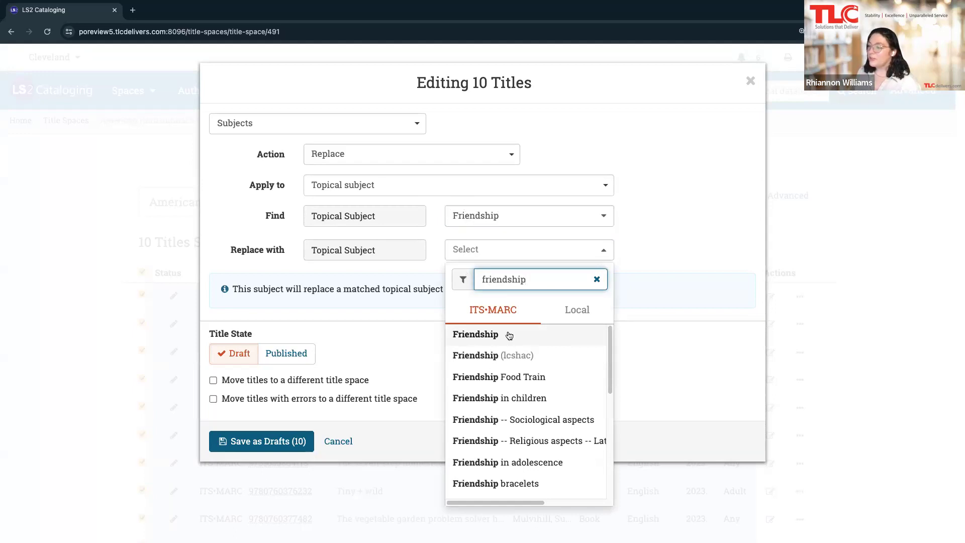
left_click(490, 354)
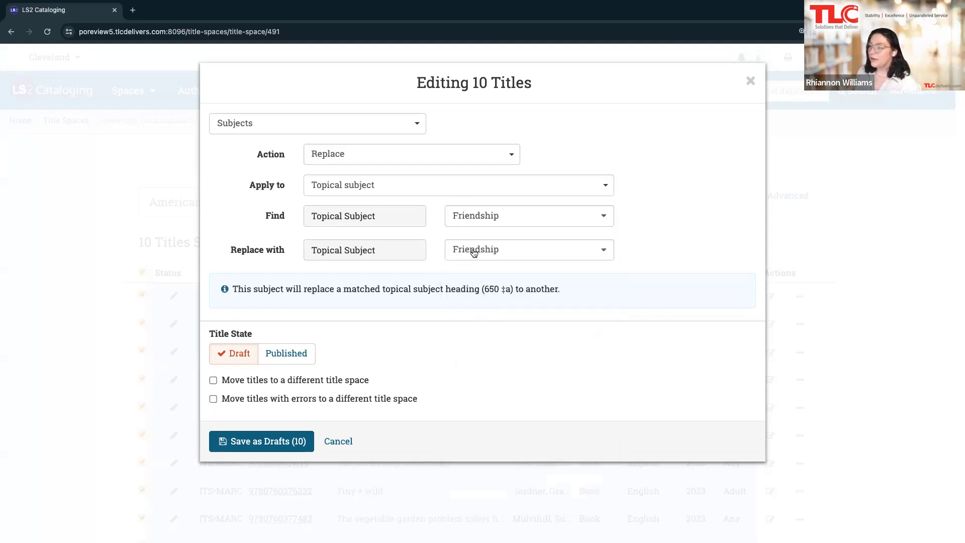
- Search the subject to find for "frien" and compare the ITS•MARC headings with the Local ones
left_click(474, 219)
type("frien")
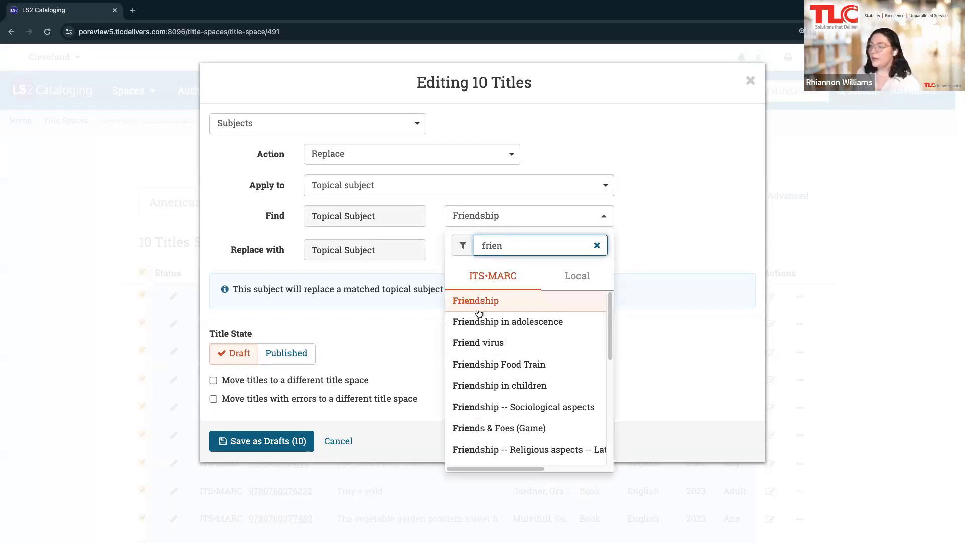
left_click(571, 282)
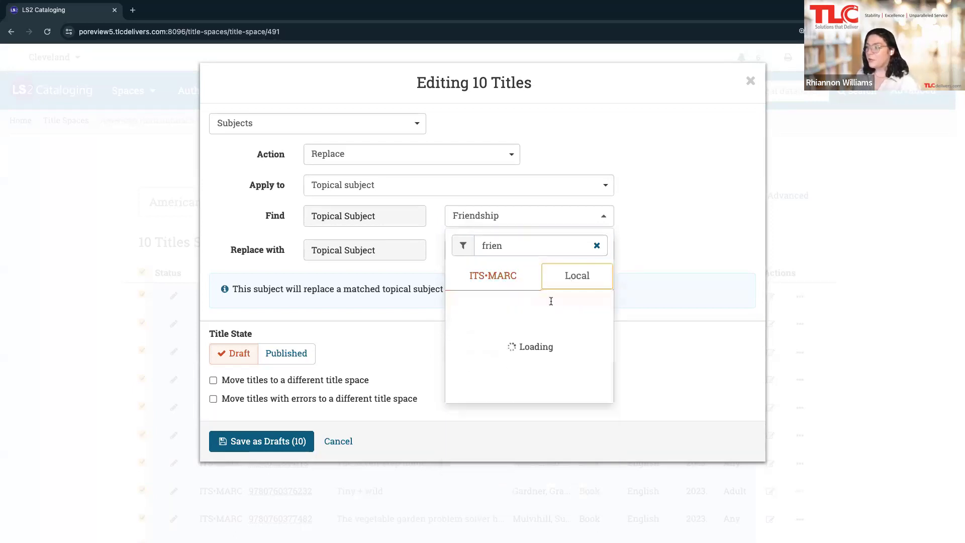
left_click(491, 275)
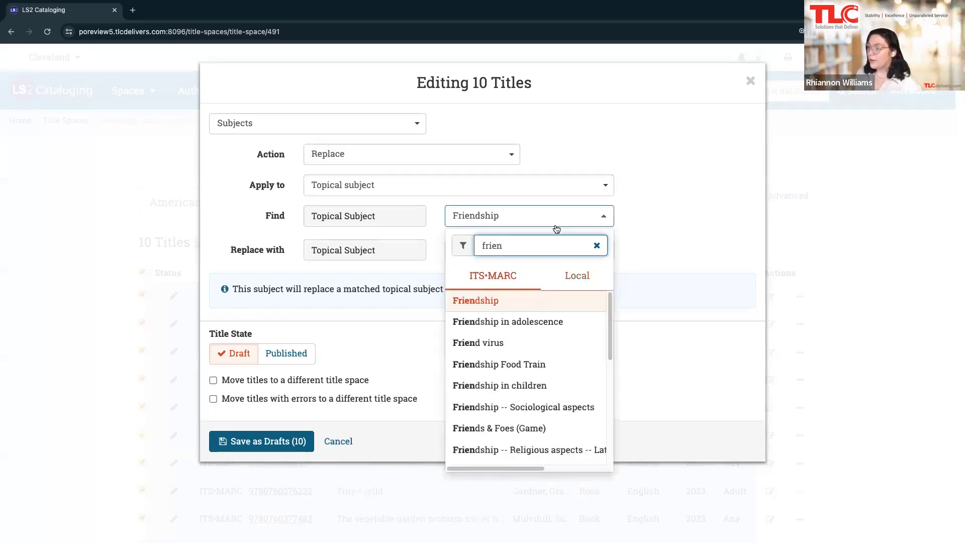
left_click(577, 275)
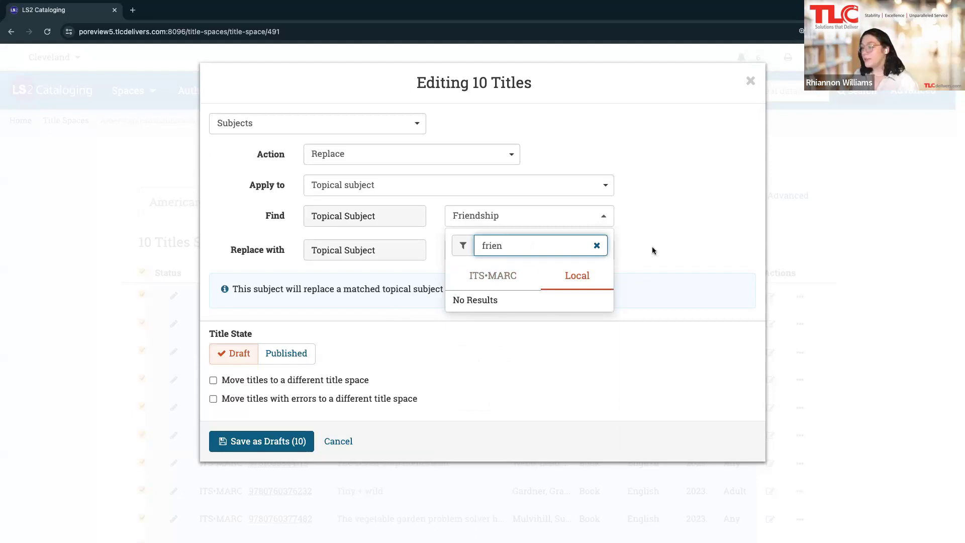
left_click(498, 278)
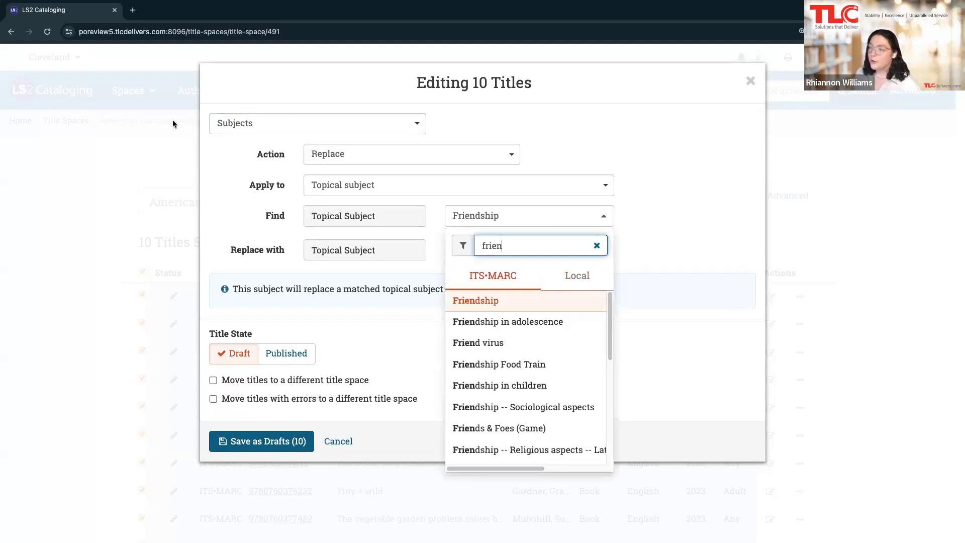
left_click(572, 278)
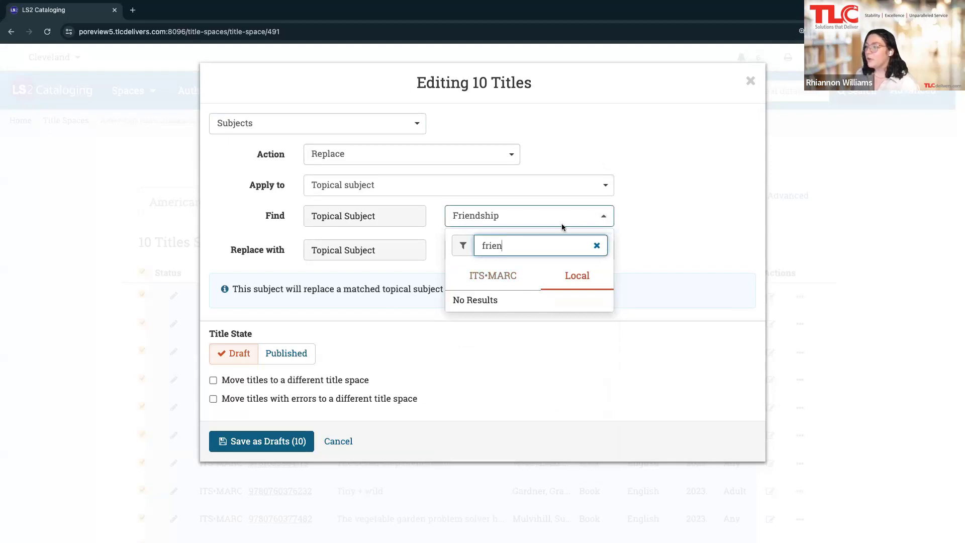
left_click(622, 243)
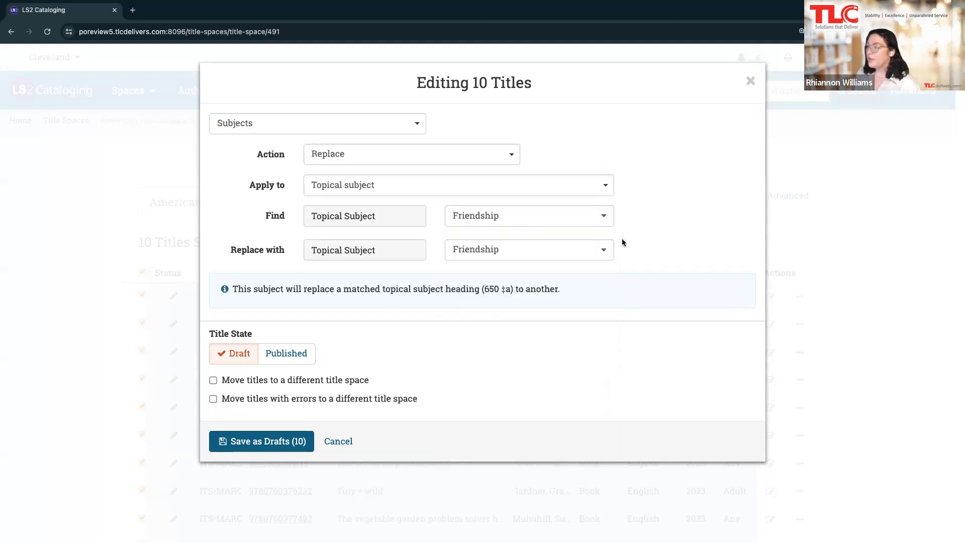
- Review the replacement subject choices for Friendship and cancel the batch edit without saving
left_click(596, 254)
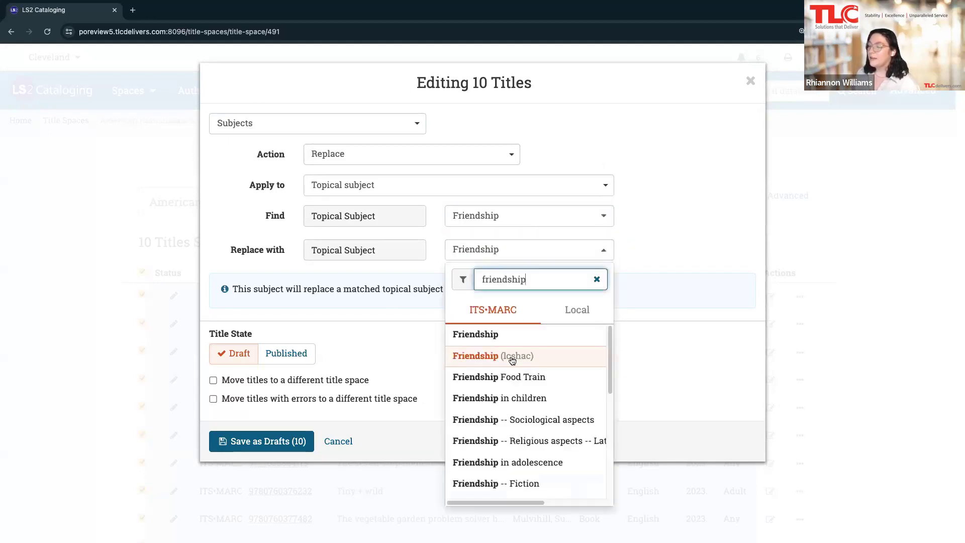
left_click(632, 229)
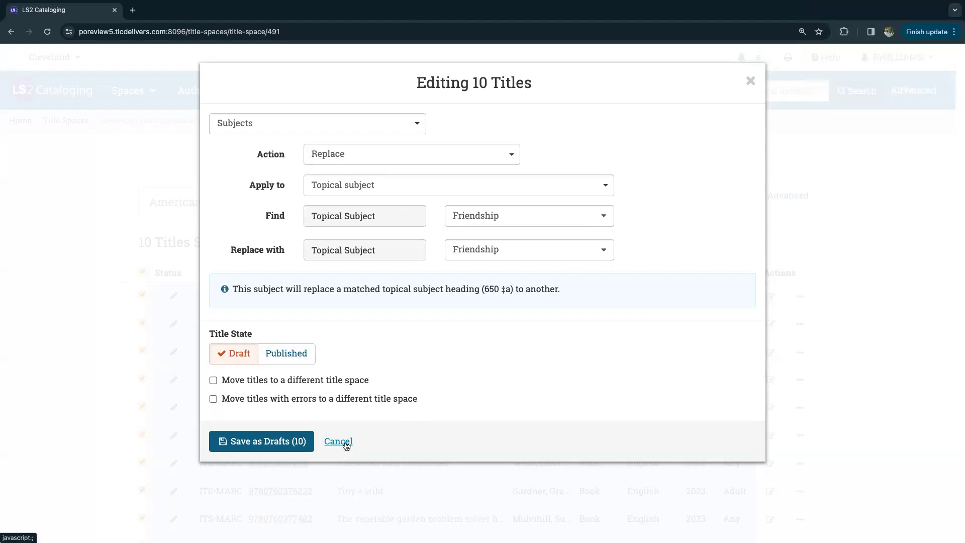
left_click(345, 448)
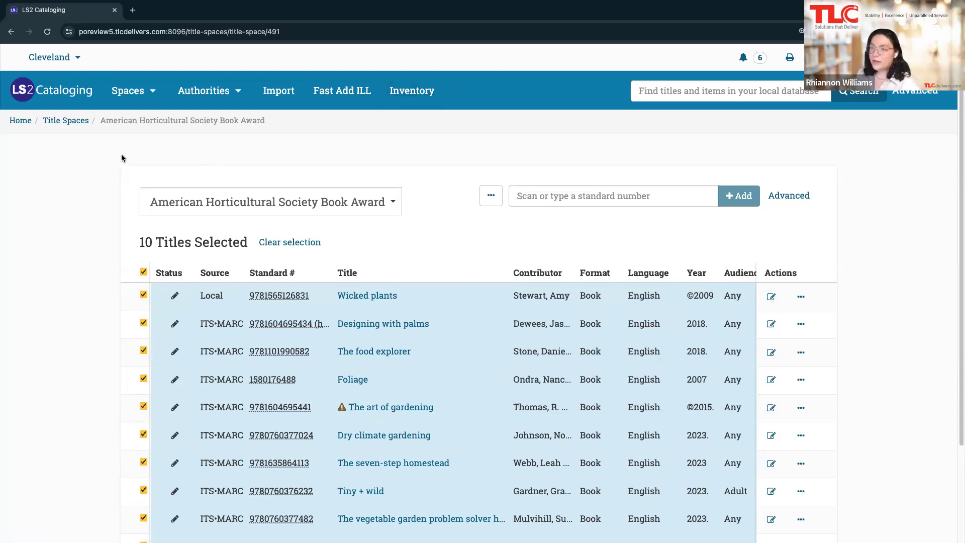
- Open the "Add Source: Donation" item space from the list of item spaces
mouse_move(129, 101)
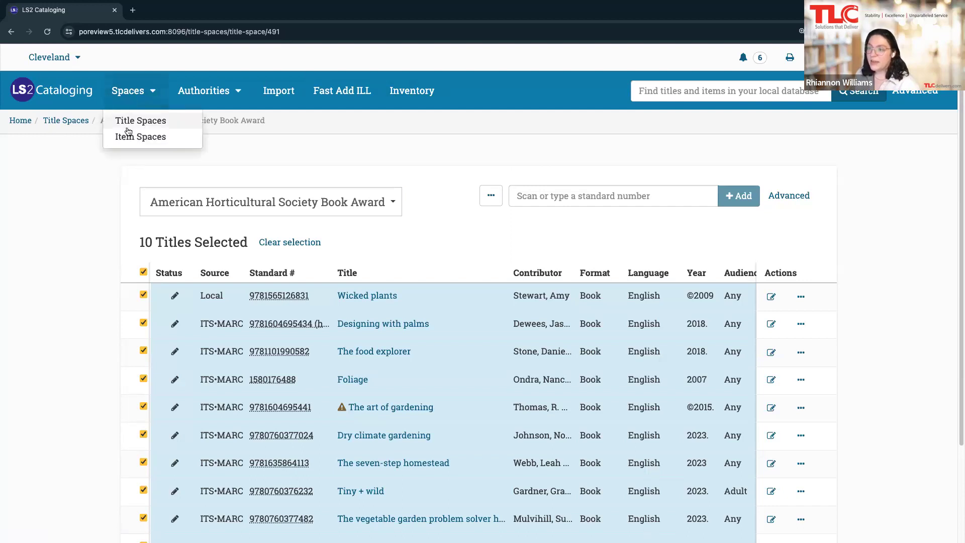
left_click(128, 137)
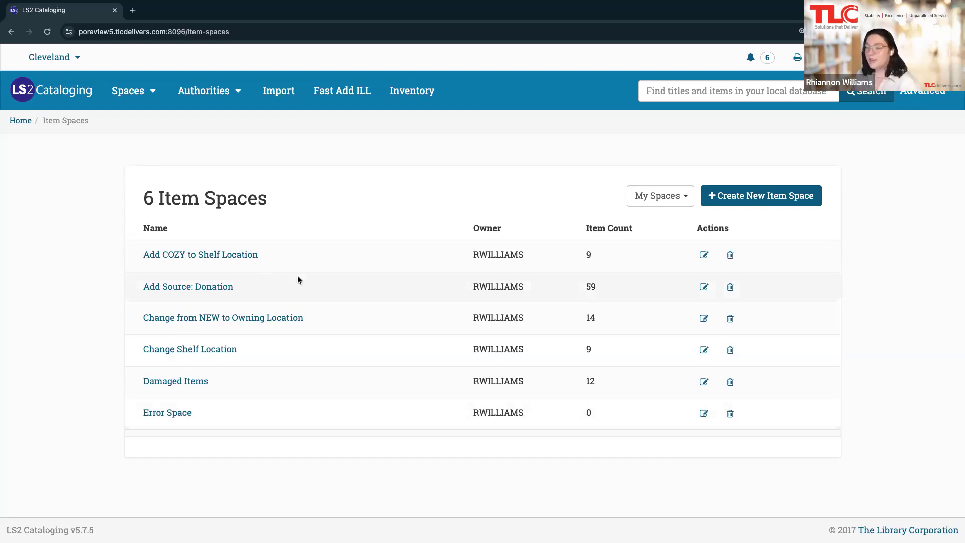
left_click(172, 287)
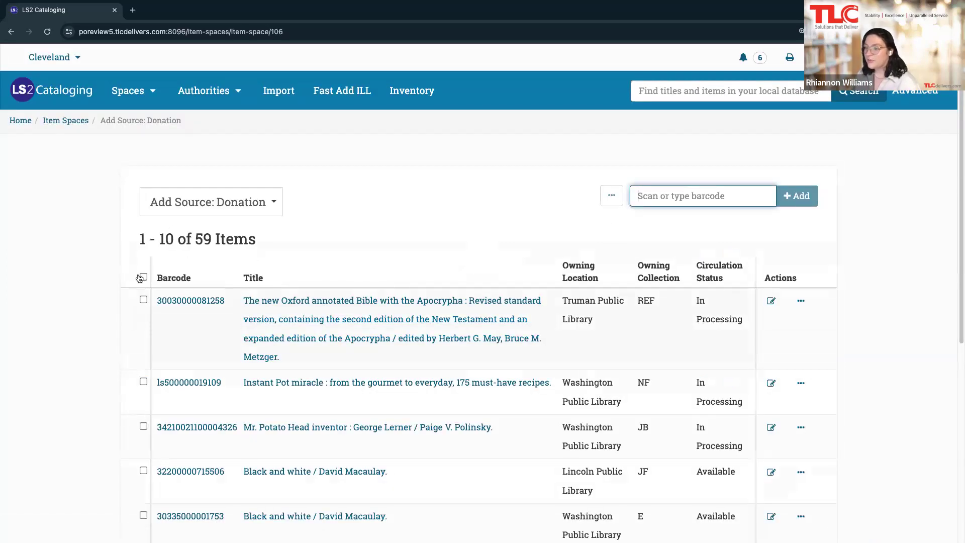
- Select all 59 items across every page of the item space and open them for batch editing
left_click(144, 278)
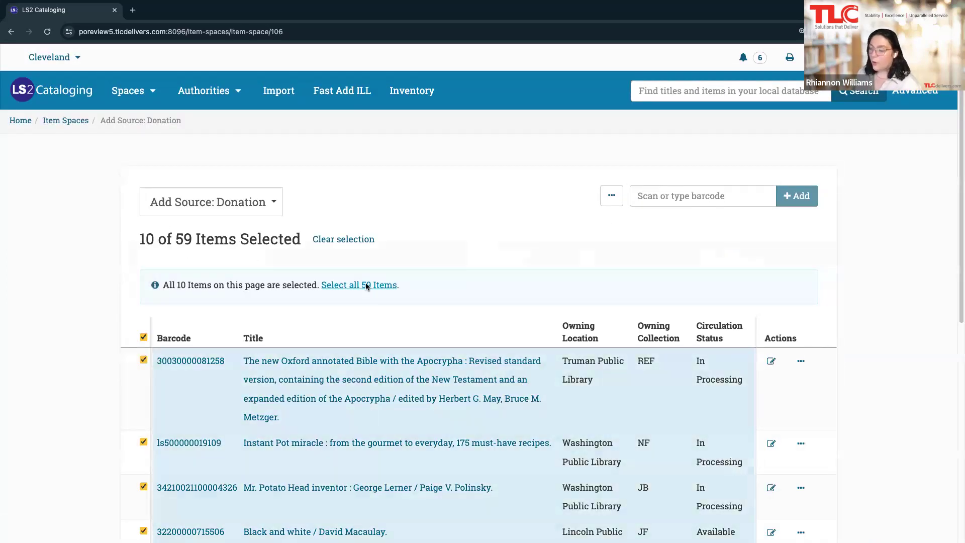
left_click(368, 285)
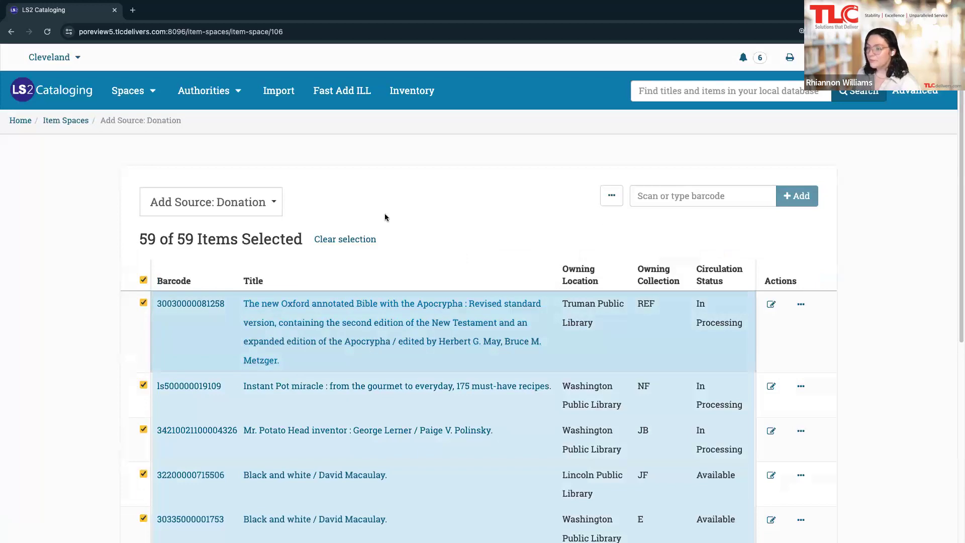
scroll(339, 231, "down", 1)
scroll(339, 231, "down", 2)
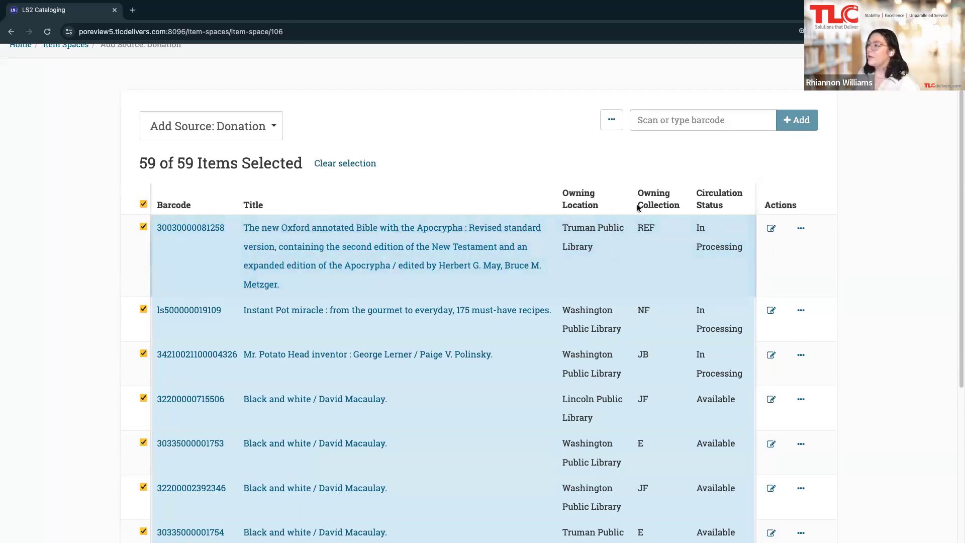
left_click(605, 116)
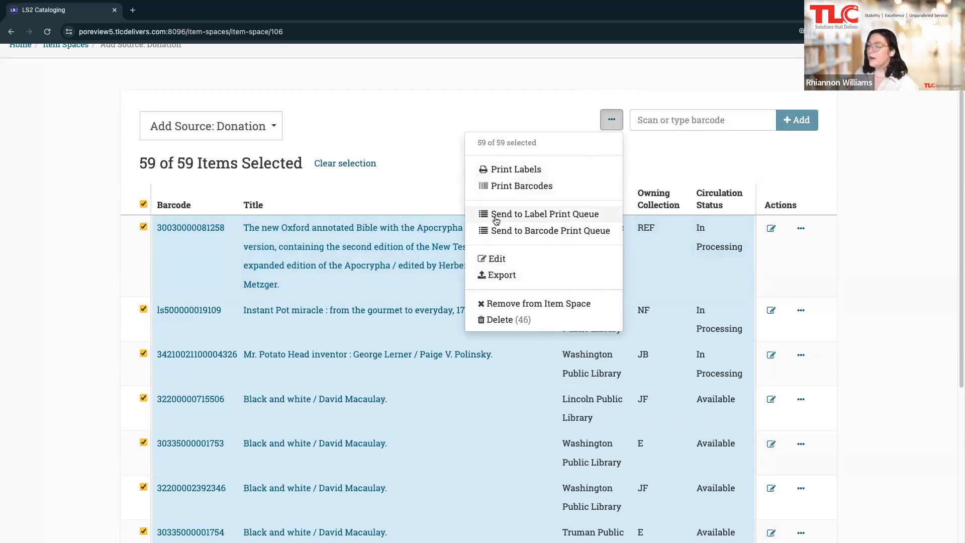
left_click(496, 260)
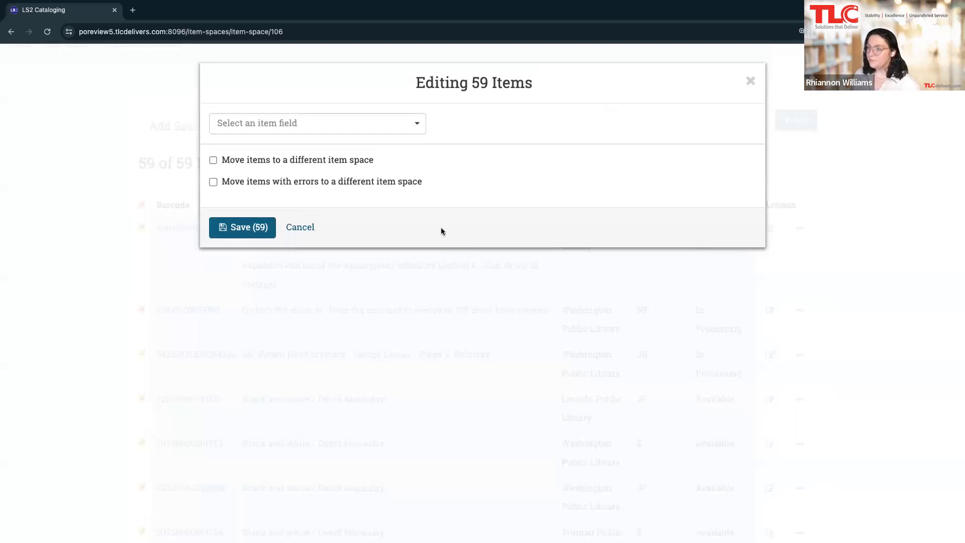
- Choose Copy Number as the item field for the batch edit, checking the other available fields
left_click(301, 123)
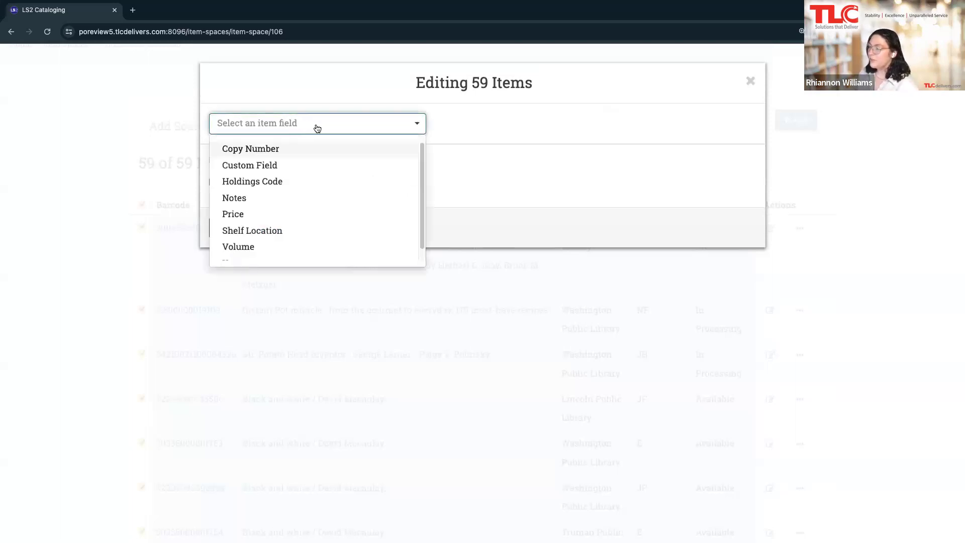
left_click(268, 150)
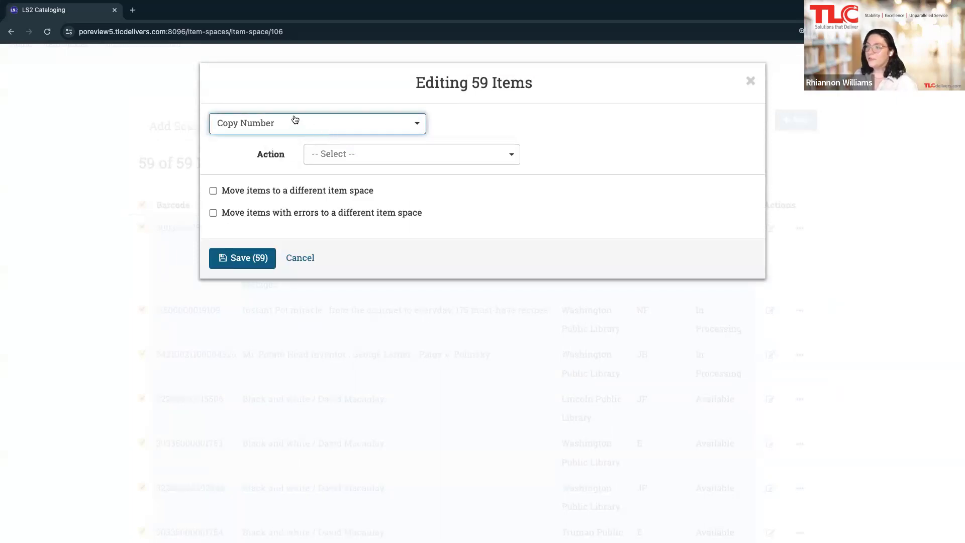
left_click(246, 127)
scroll(340, 176, "down", 1)
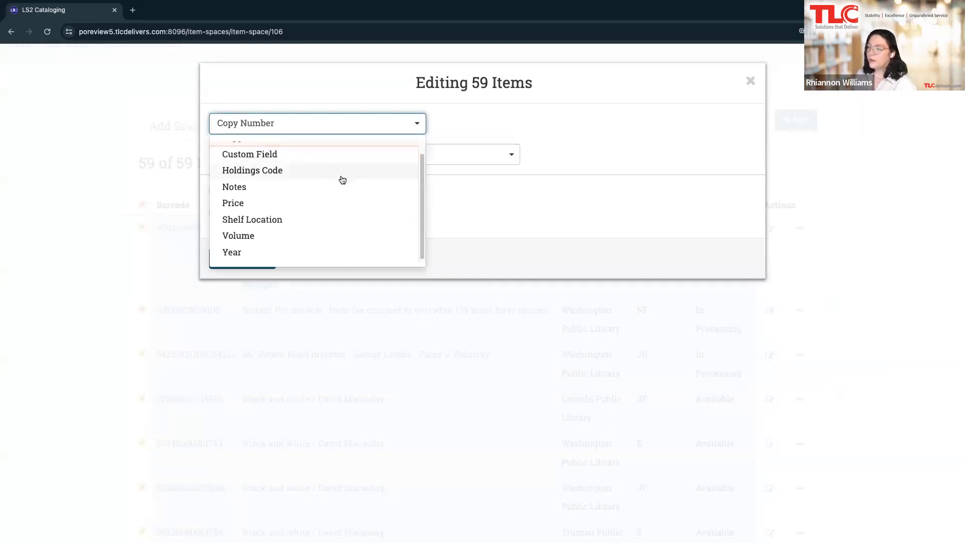
scroll(309, 174, "up", 1)
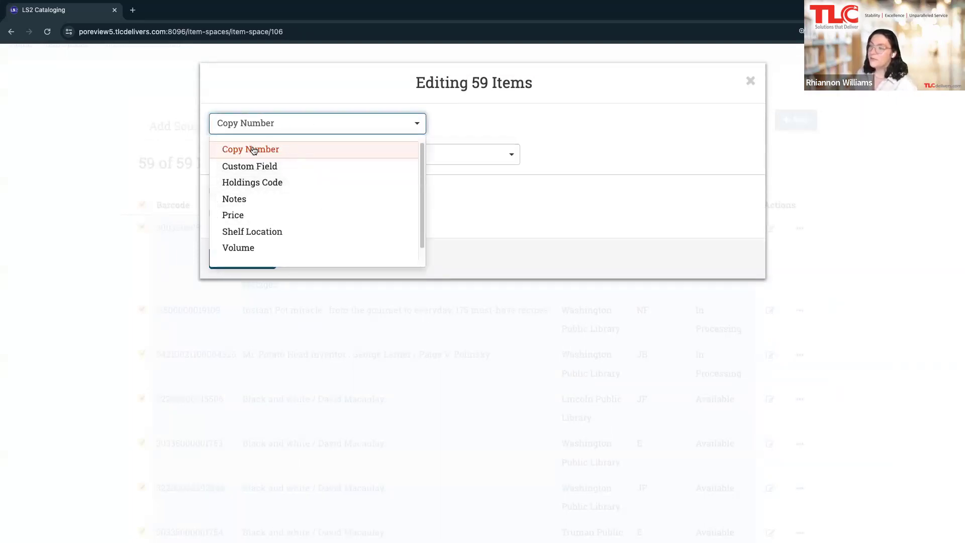
left_click(246, 153)
- Set the Copy Number action to Add with copy # 1
left_click(340, 155)
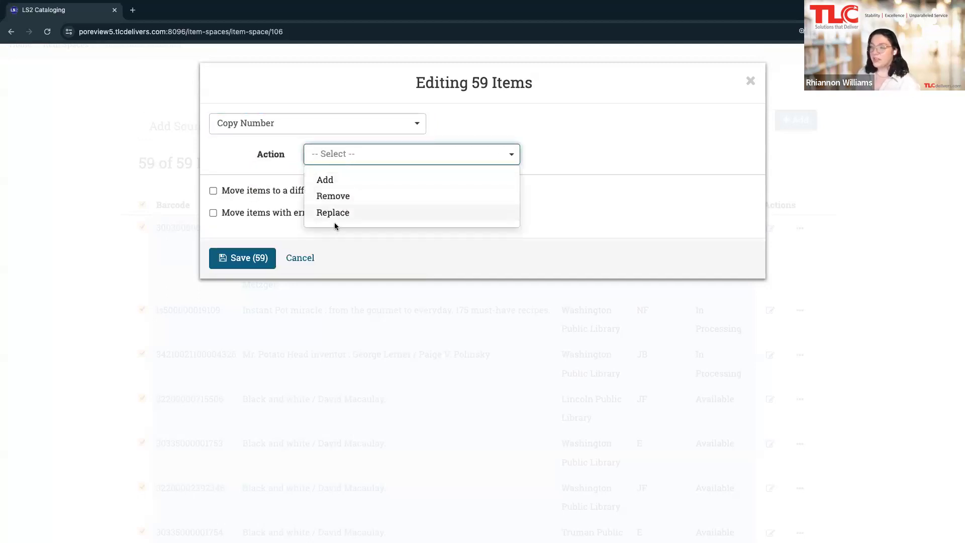
left_click(339, 185)
left_click(330, 162)
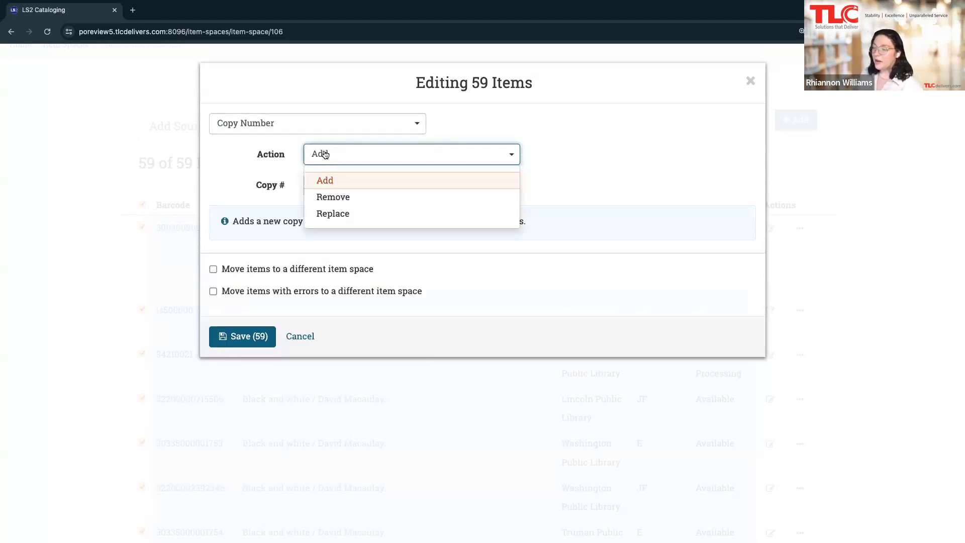
left_click(326, 154)
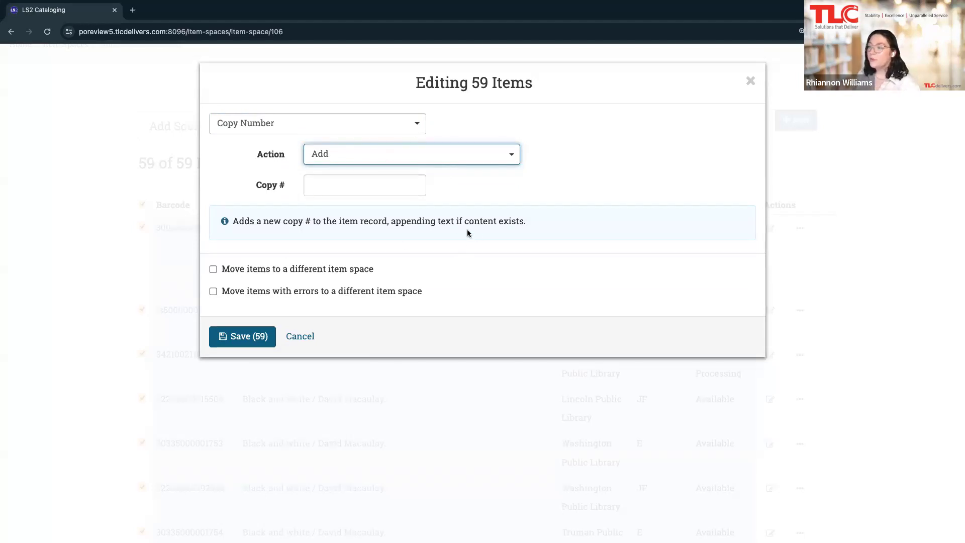
left_click(319, 182)
left_click(458, 195)
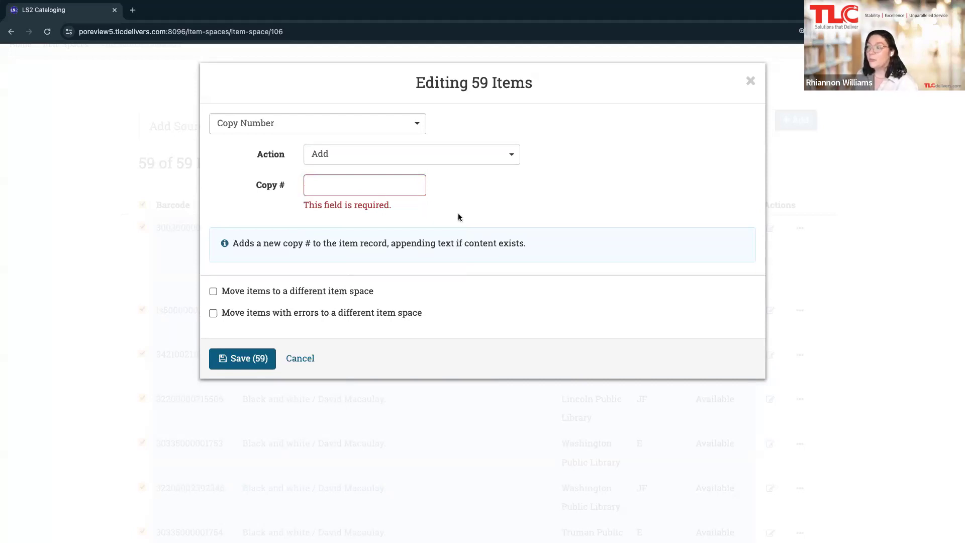
left_click(350, 185)
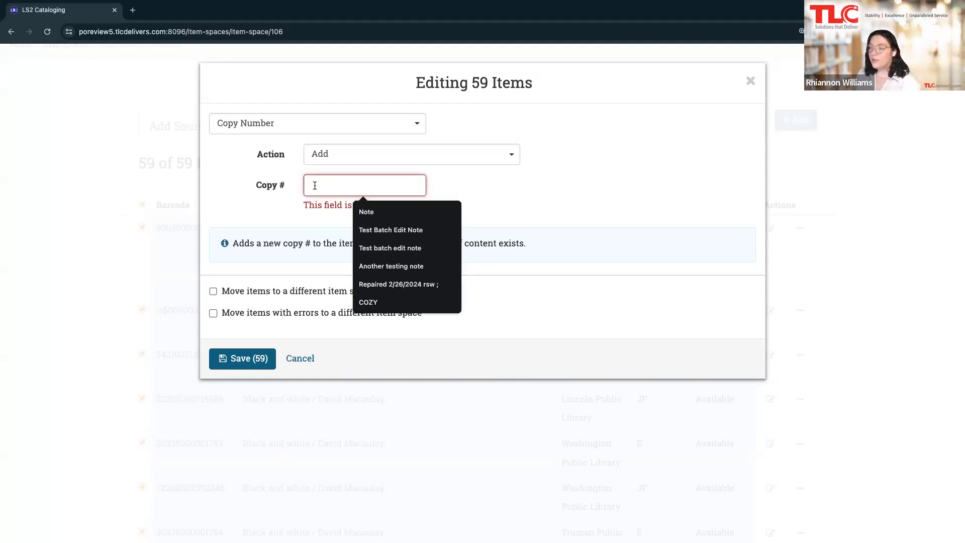
type("1")
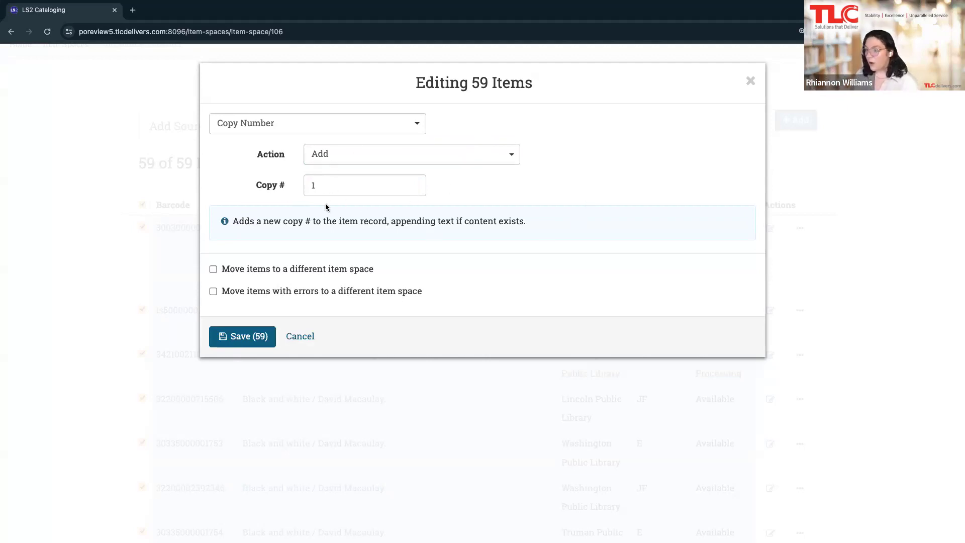
- Change the Copy Number action to Remove exact match for copy # 1
left_click(380, 156)
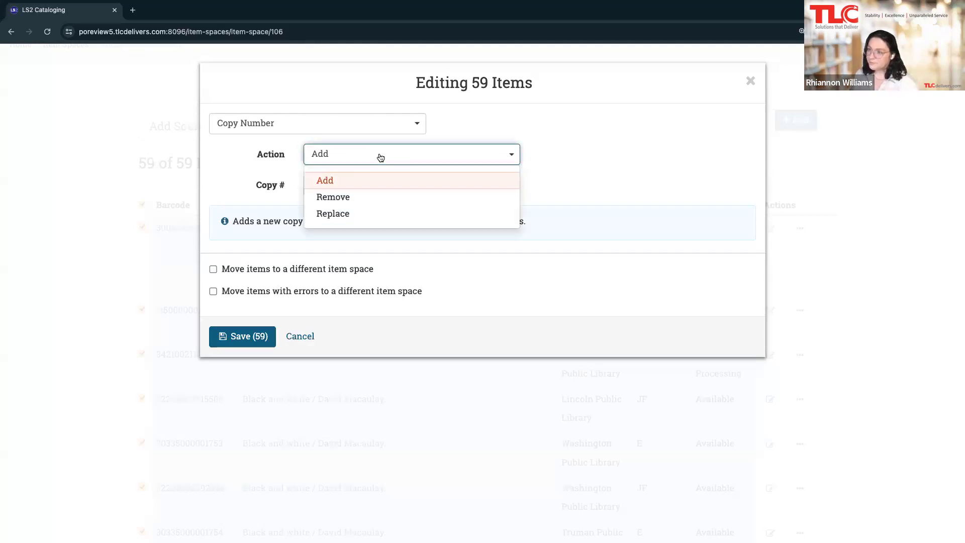
left_click(361, 201)
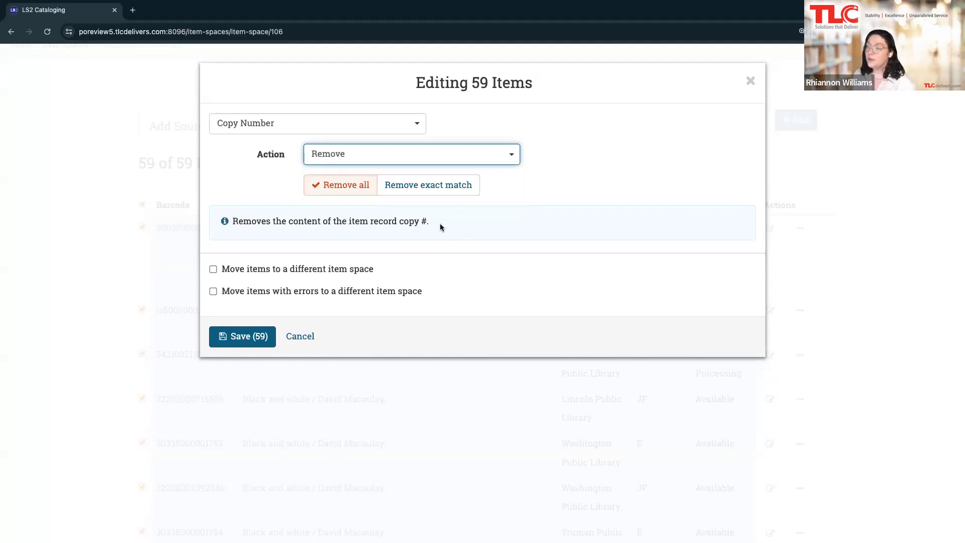
left_click(431, 186)
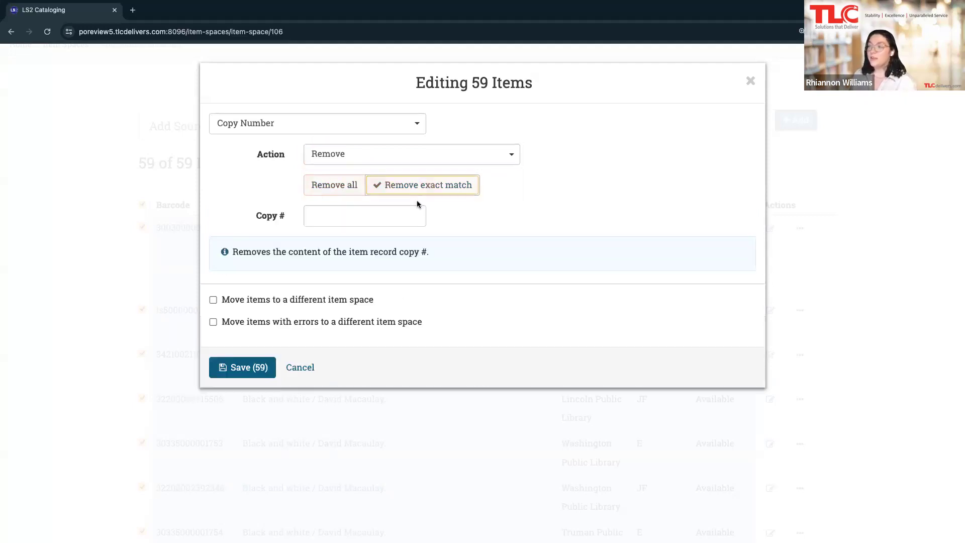
left_click(341, 219)
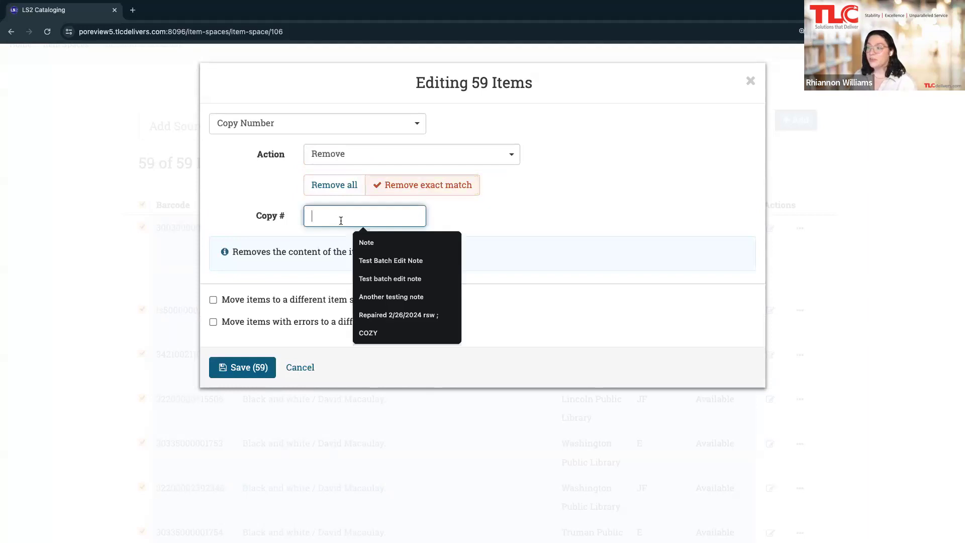
left_click(456, 215)
left_click(369, 217)
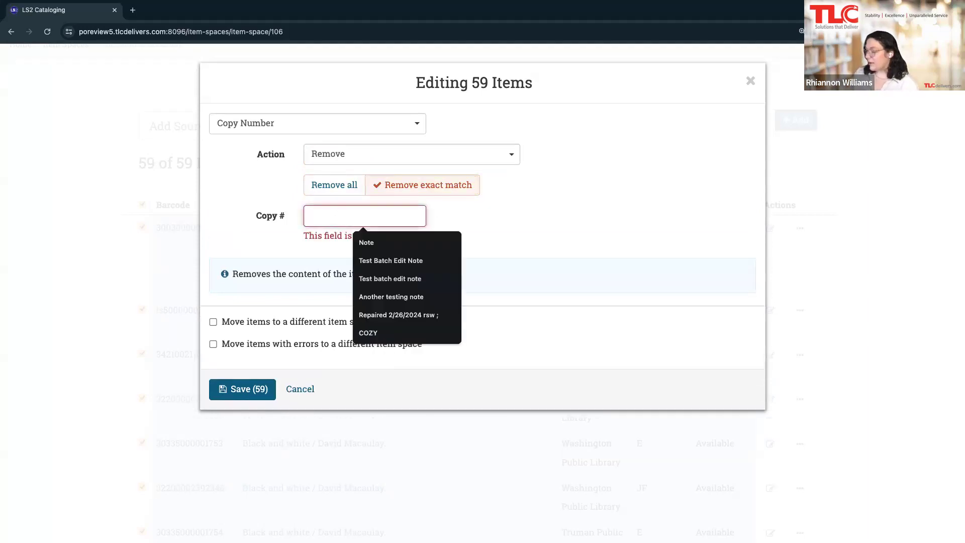
type("1")
left_click(517, 233)
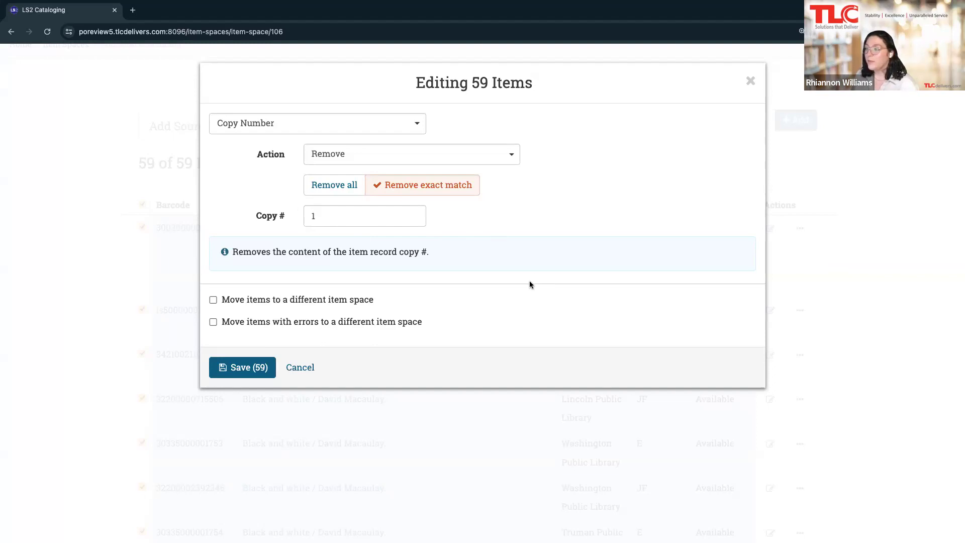
- Change the Copy Number action to Replace exact match, finding 1 and replacing it with 2
left_click(402, 157)
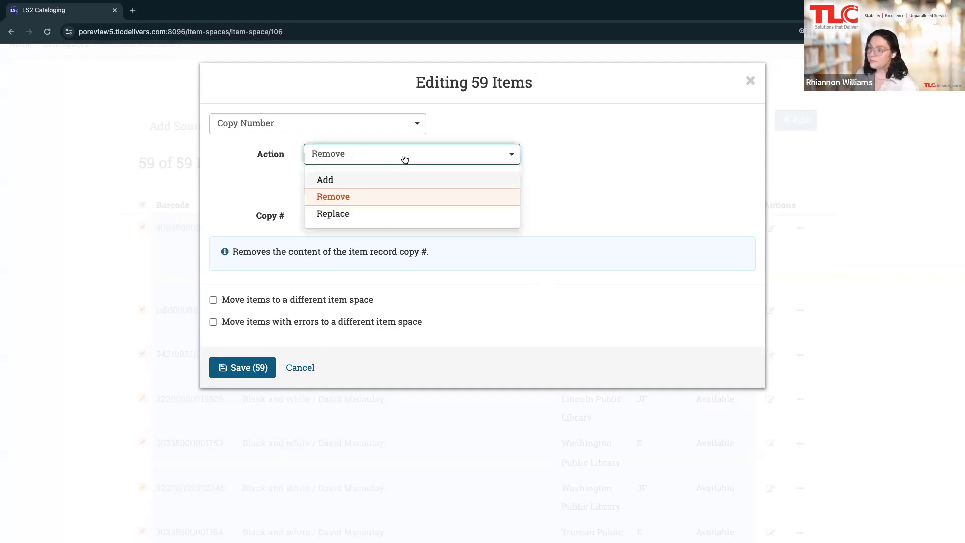
left_click(349, 215)
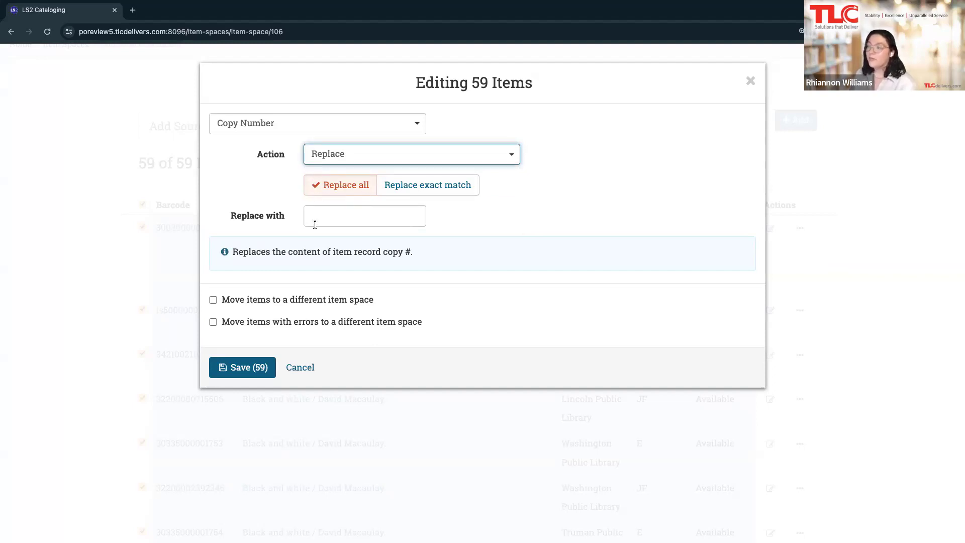
left_click(433, 189)
left_click(328, 215)
type("1")
left_click(487, 220)
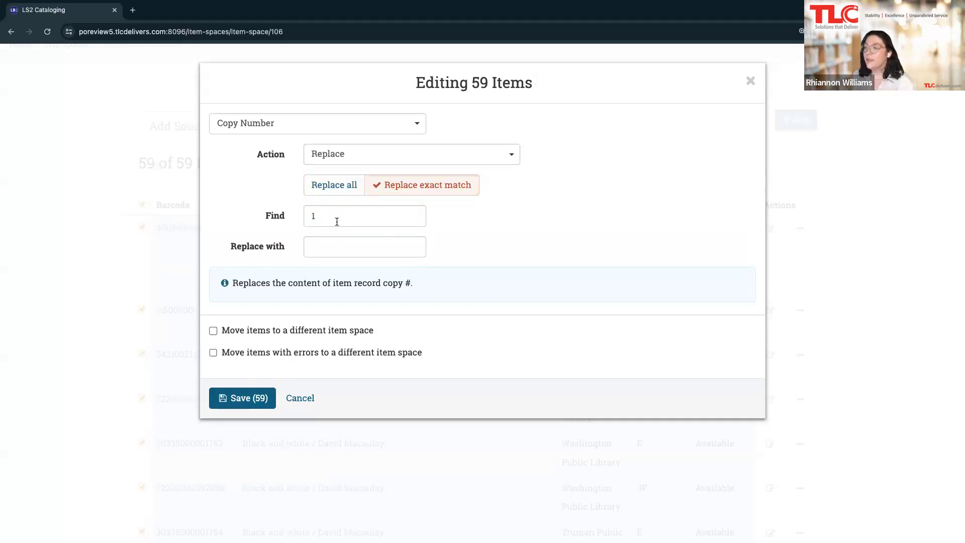
left_click(323, 249)
type("2")
left_click(543, 217)
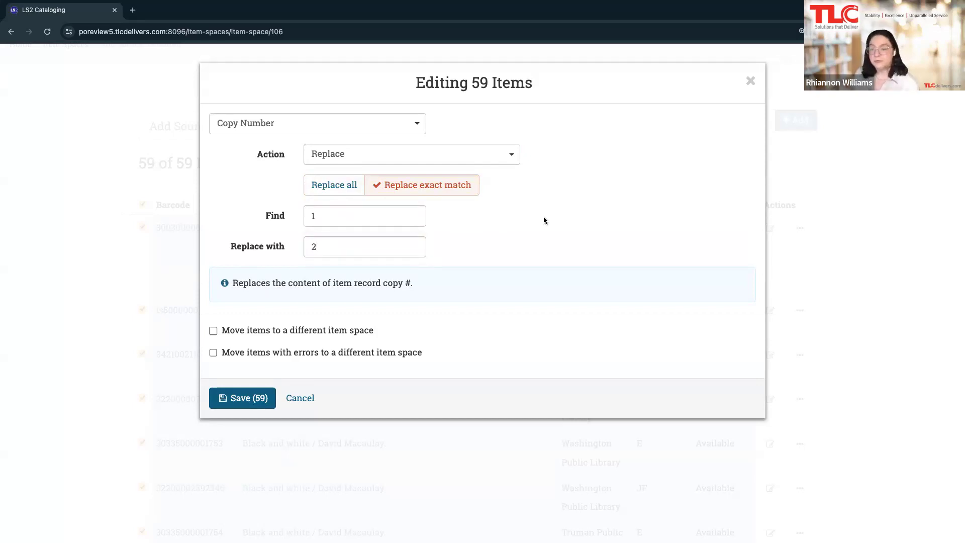
- Switch the item field to Price and try the Add action followed by the Replace action
left_click(264, 132)
scroll(249, 193, "down", 1)
left_click(256, 201)
left_click(333, 161)
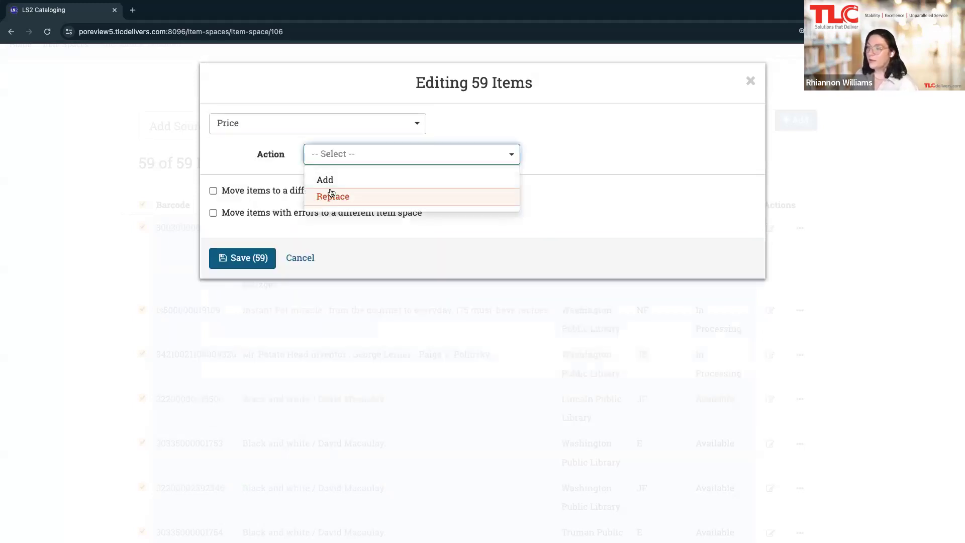
left_click(329, 182)
left_click(318, 153)
left_click(327, 195)
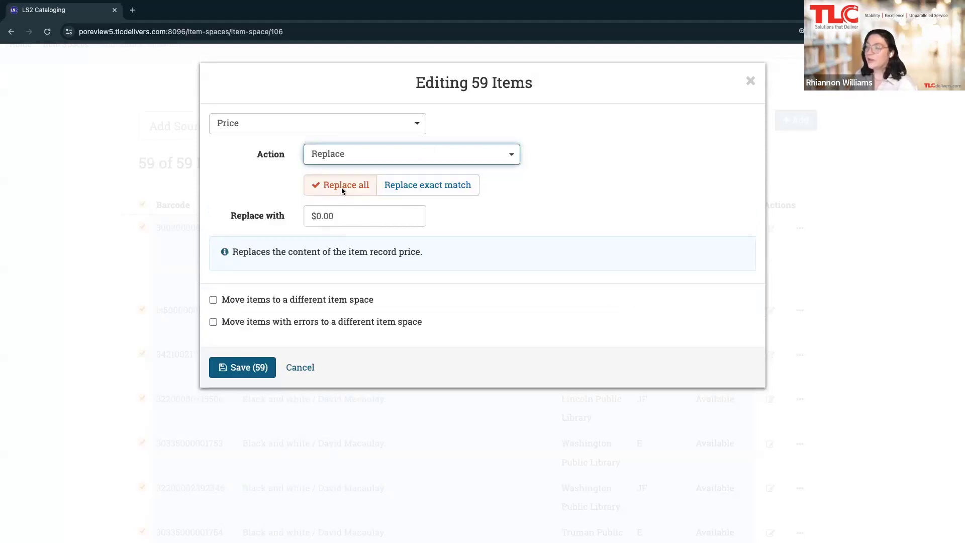
- Switch the item field to Volume and set its action to Add
left_click(247, 129)
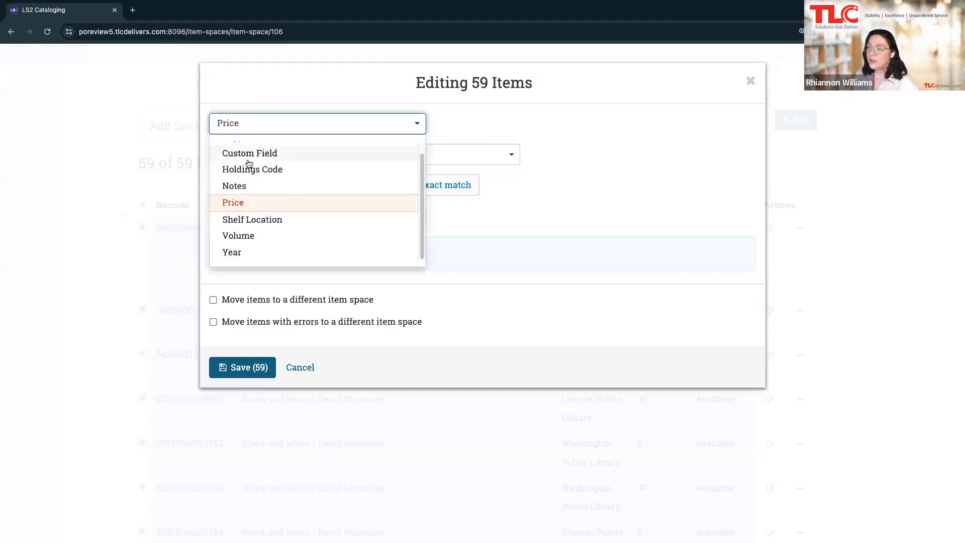
left_click(252, 235)
left_click(334, 151)
left_click(338, 180)
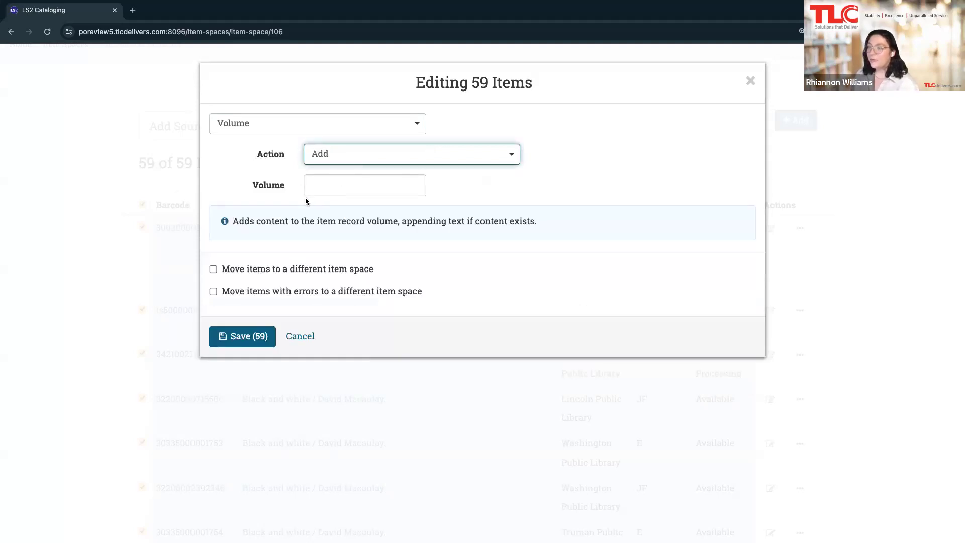
- Try Remove exact match as the Volume action, and finish with the action set to Replace
left_click(328, 157)
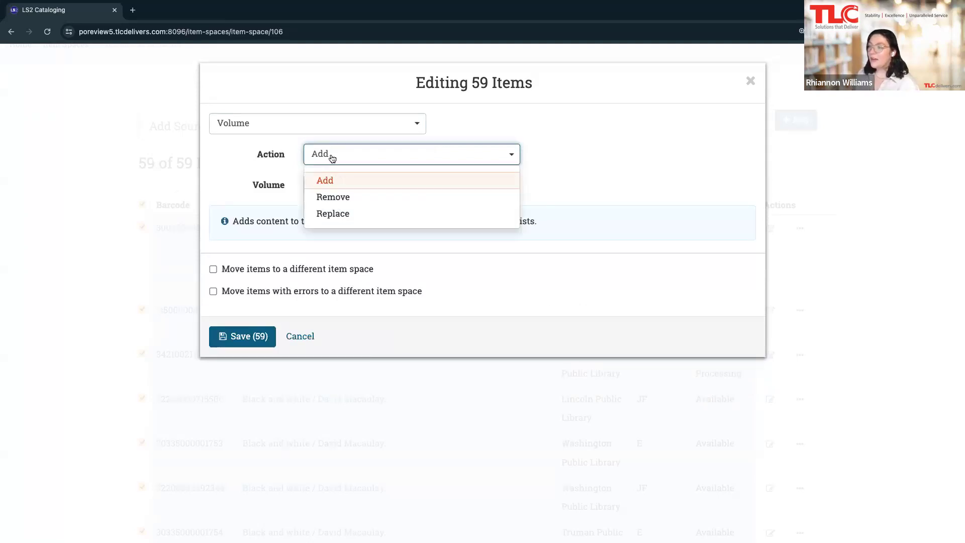
left_click(352, 196)
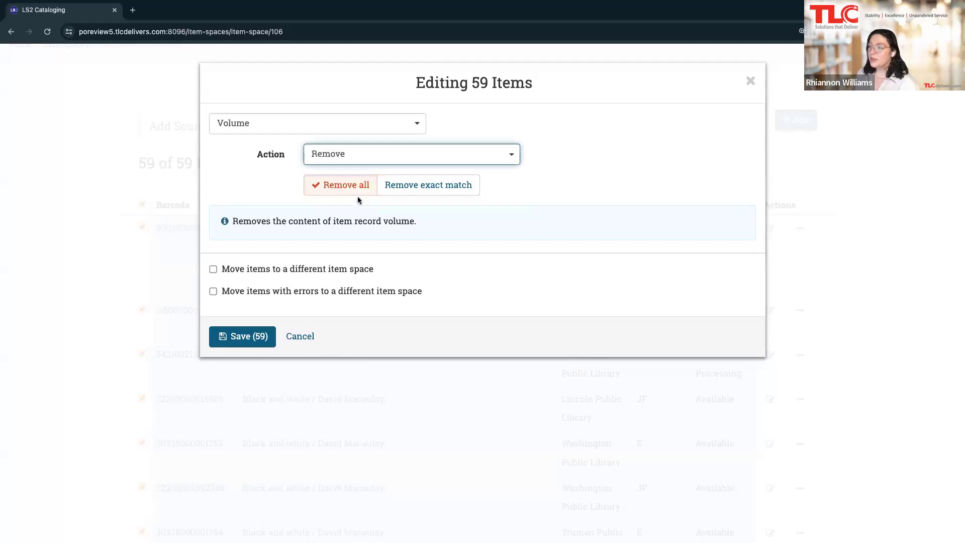
left_click(430, 185)
left_click(332, 154)
left_click(333, 213)
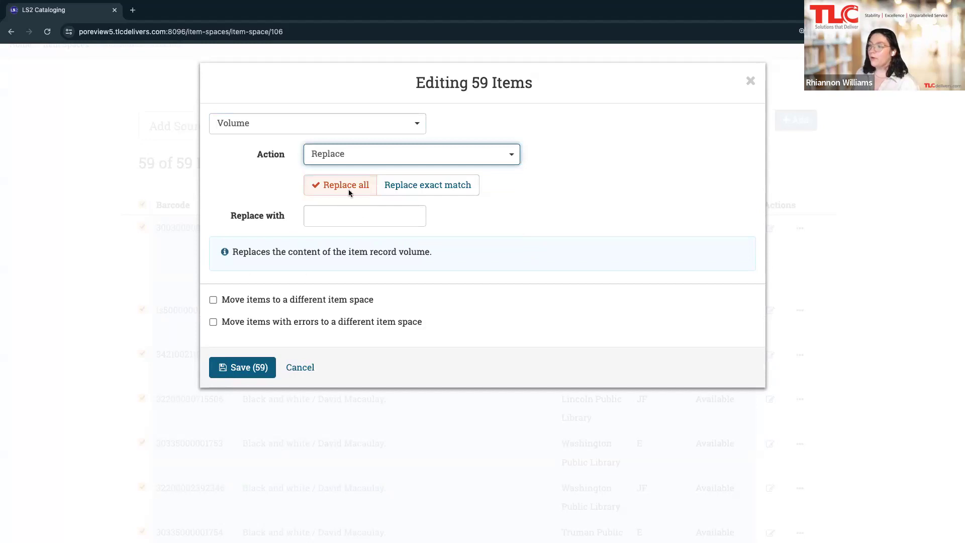
- Try Replace exact match for Volume, and switch the item field to Year with the Add action
left_click(409, 186)
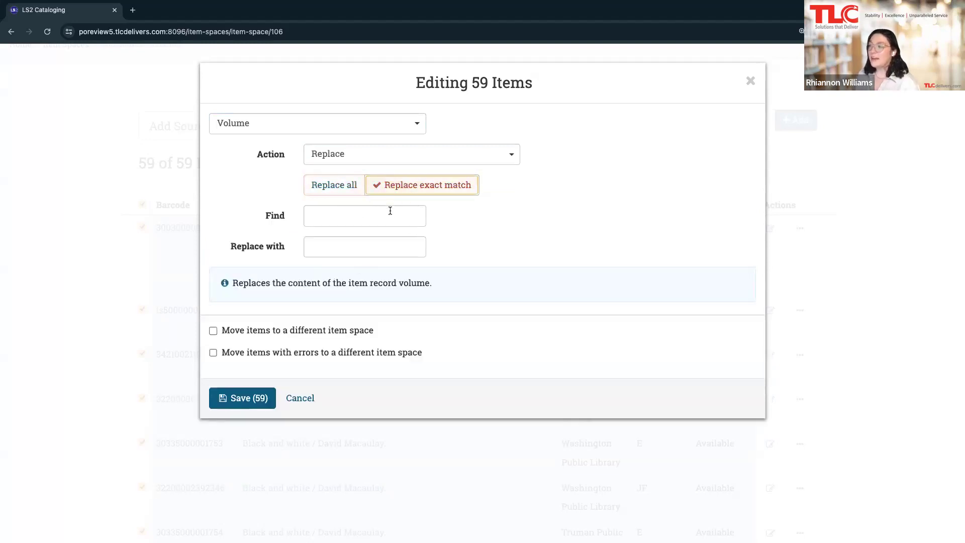
left_click(282, 130)
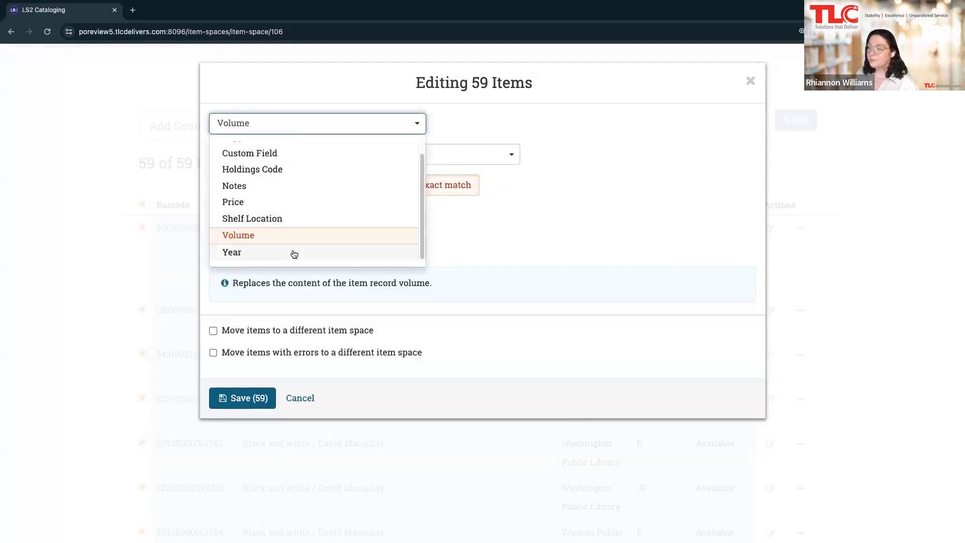
left_click(262, 251)
left_click(331, 155)
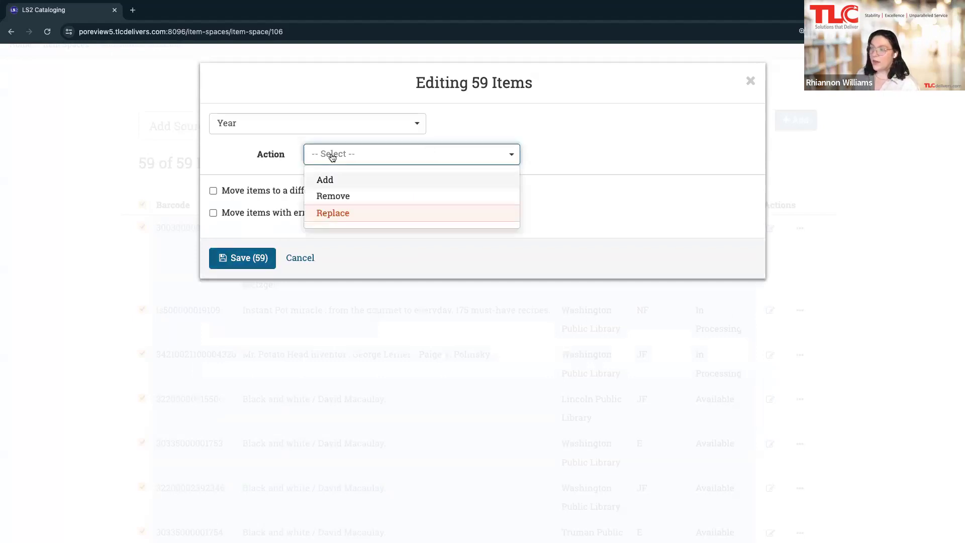
left_click(343, 182)
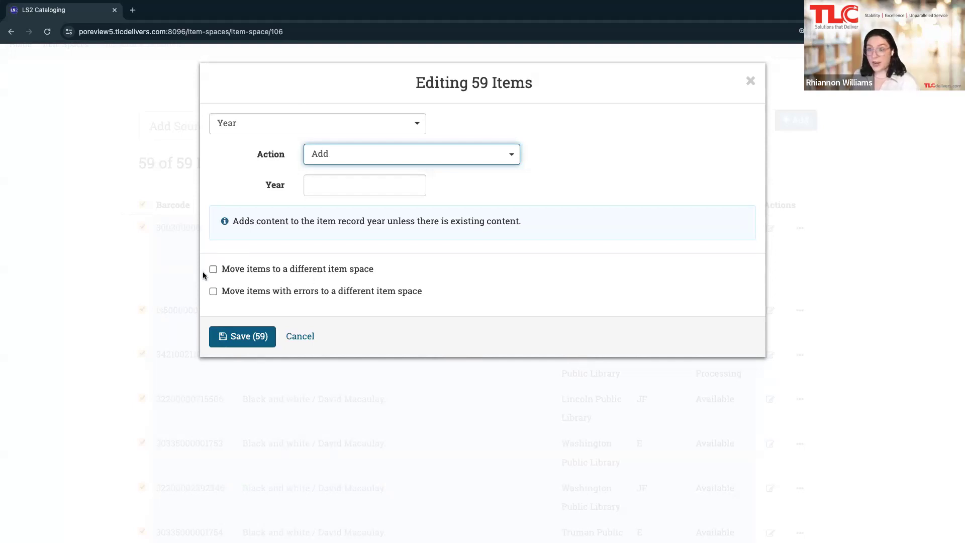
- Try the option to move items to a different item space, and instead send only items with errors to Error Space
left_click(245, 269)
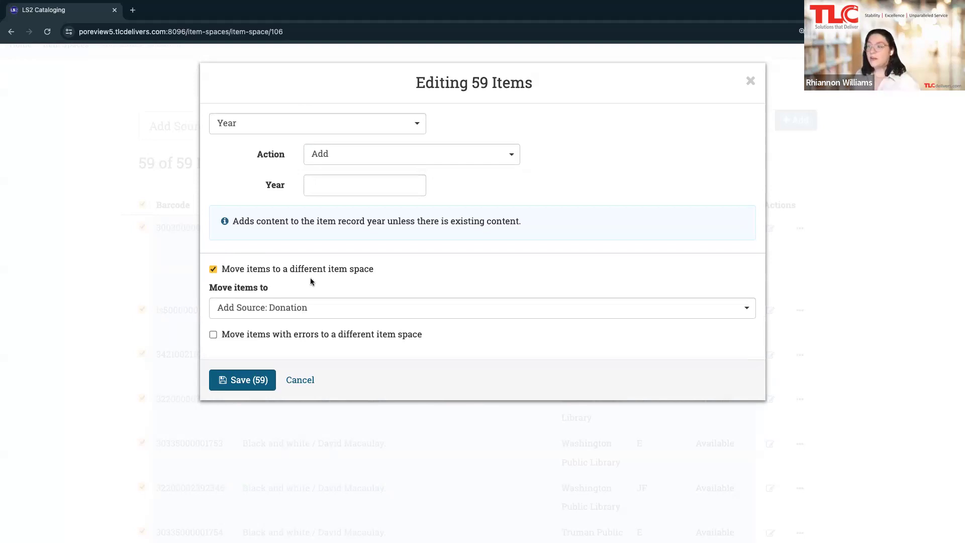
left_click(214, 269)
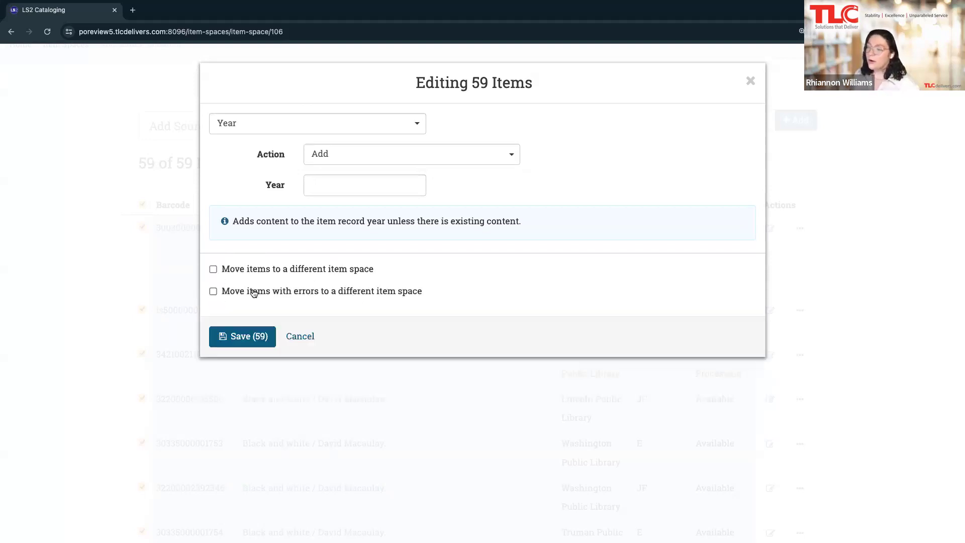
left_click(254, 291)
left_click(276, 331)
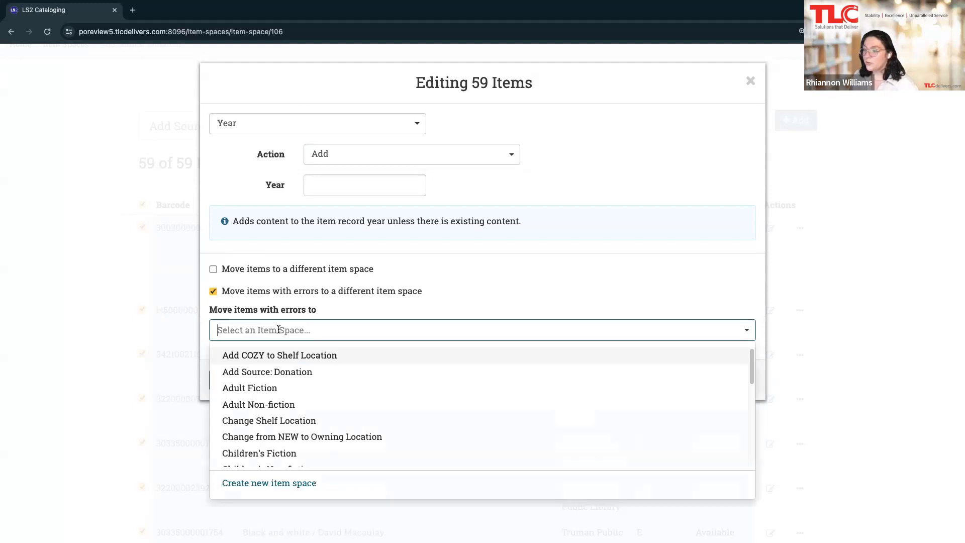
type("err")
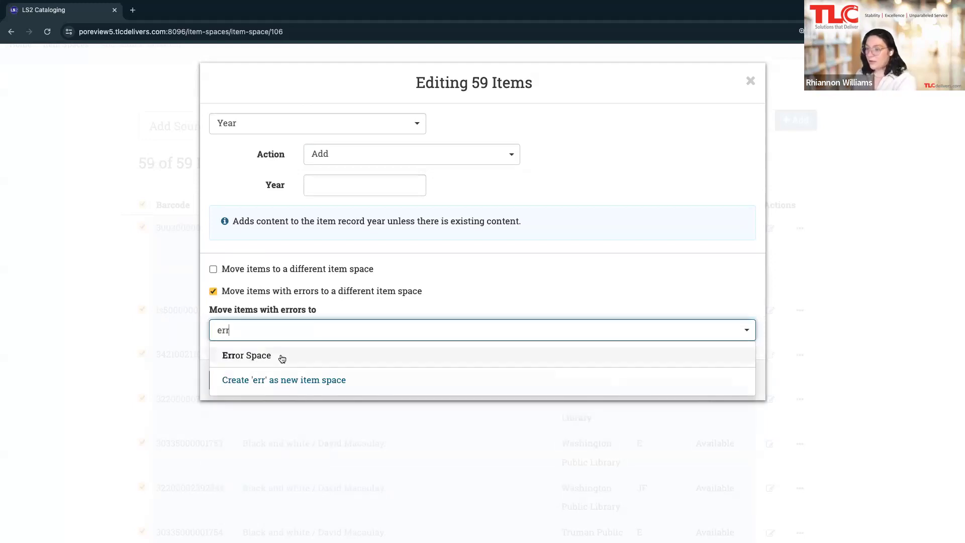
left_click(279, 356)
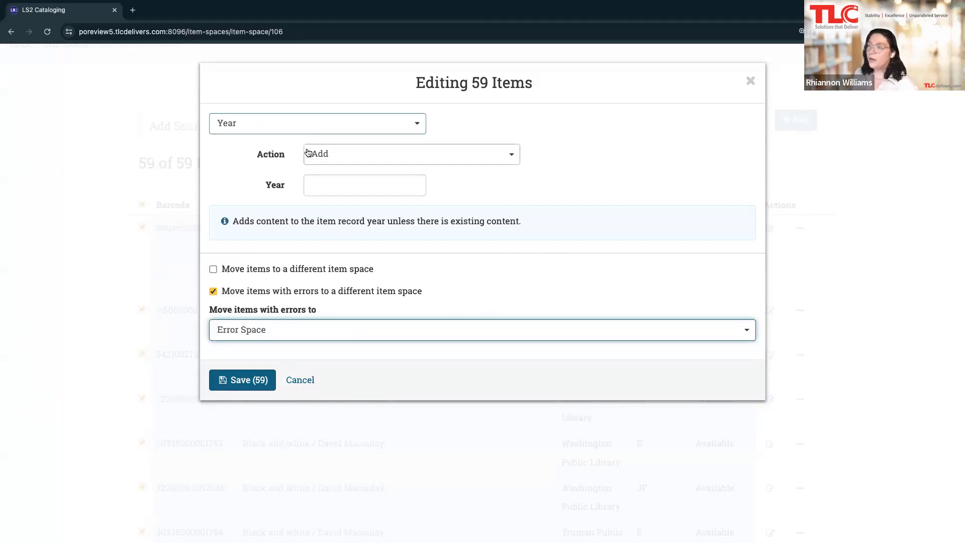
- Switch the item field to Custom Field and apply the addition to Source
left_click(280, 128)
scroll(271, 196, "up", 1)
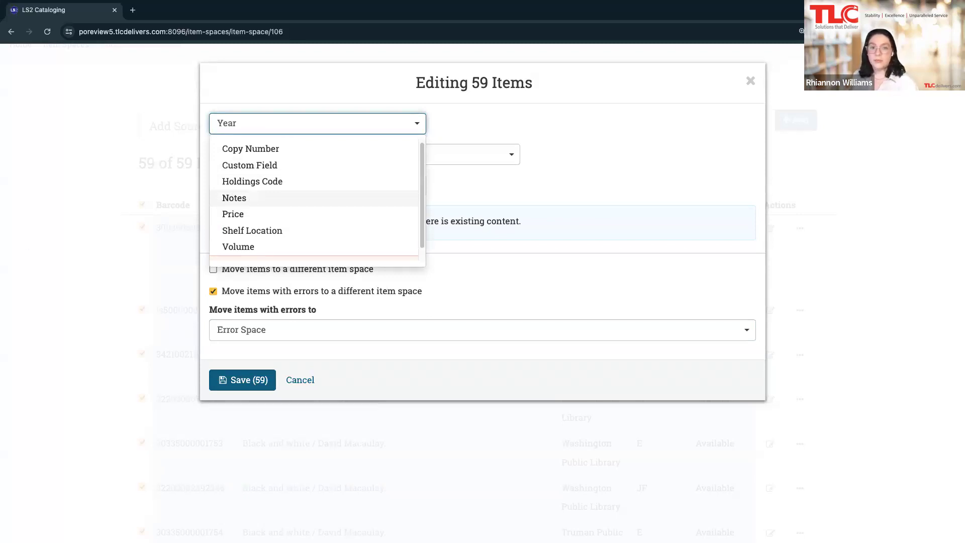
left_click(450, 122)
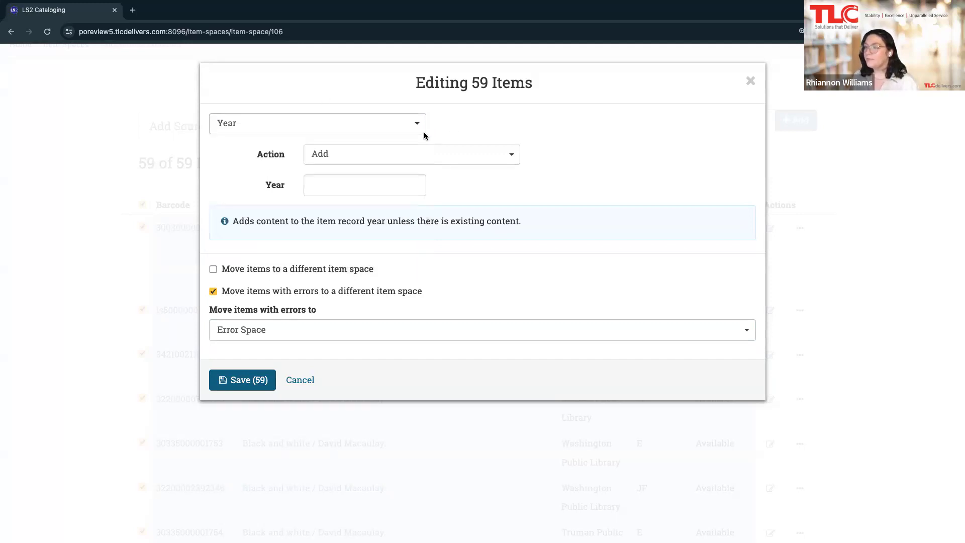
left_click(357, 132)
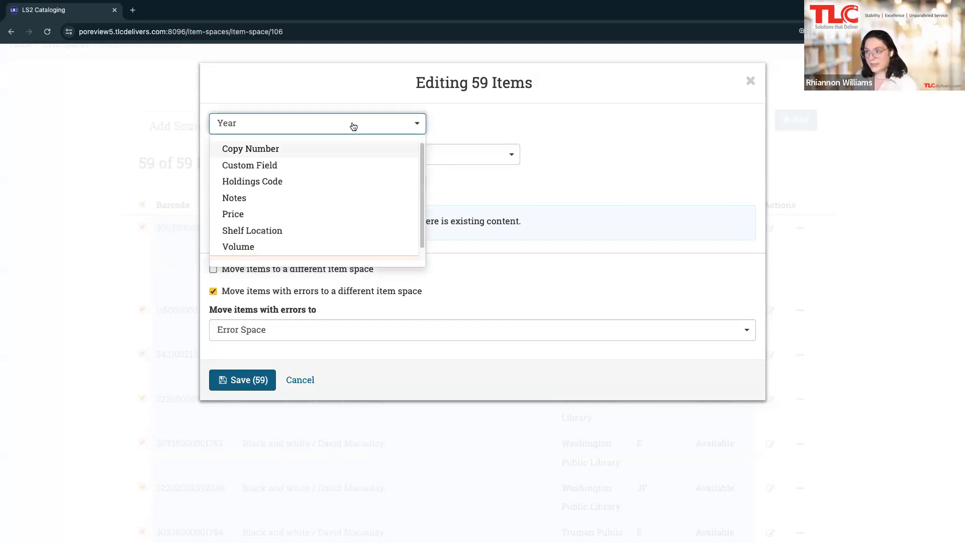
left_click(308, 168)
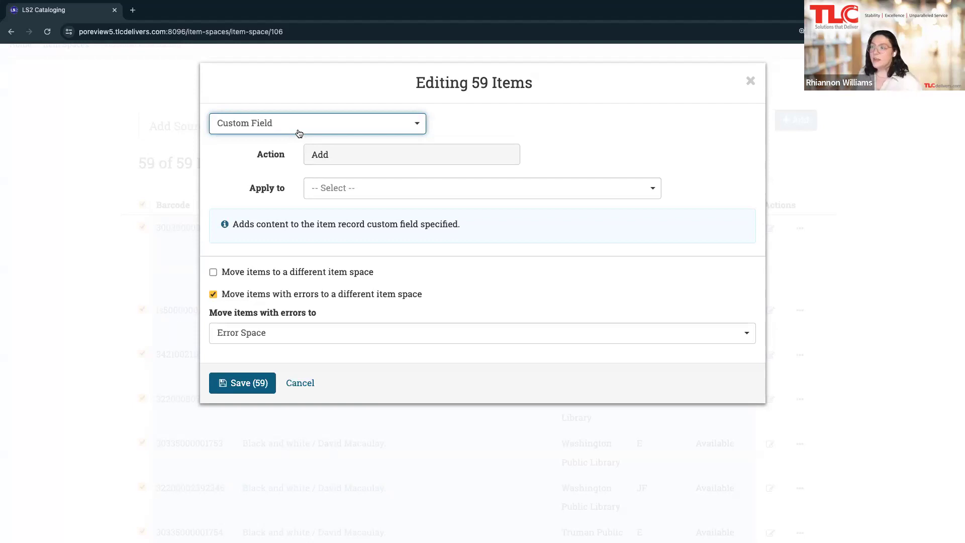
left_click(452, 191)
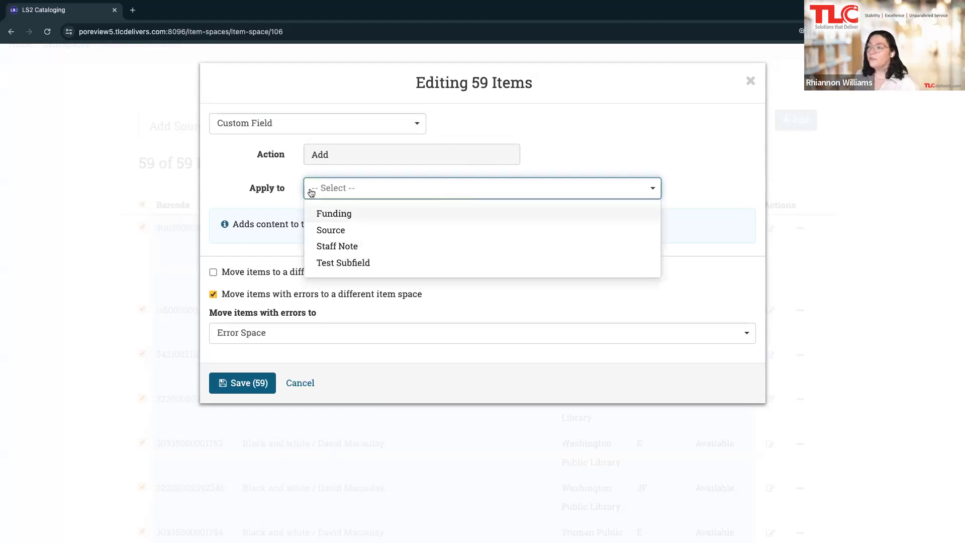
left_click(338, 233)
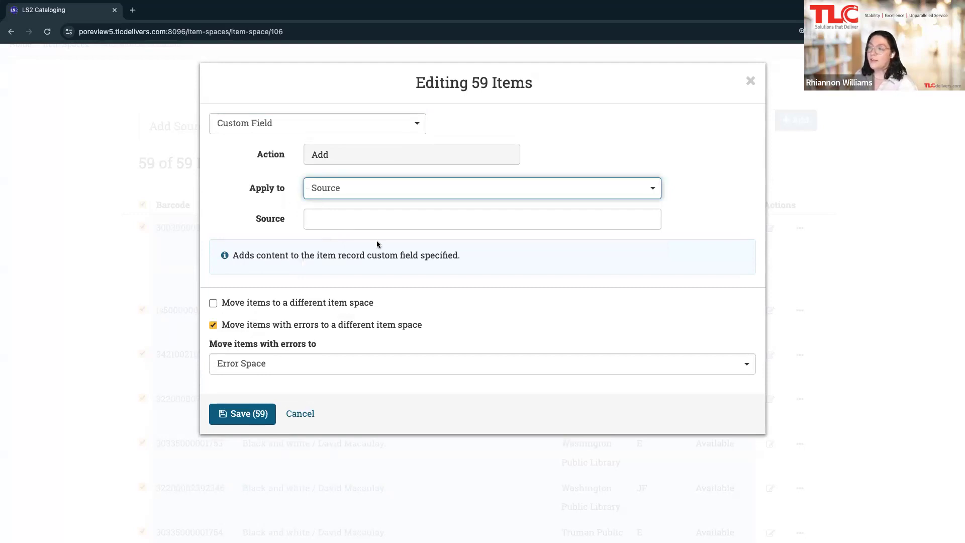
- Enter Donation as the Source content and save the batch edit for all selected items
left_click(328, 224)
left_click(376, 247)
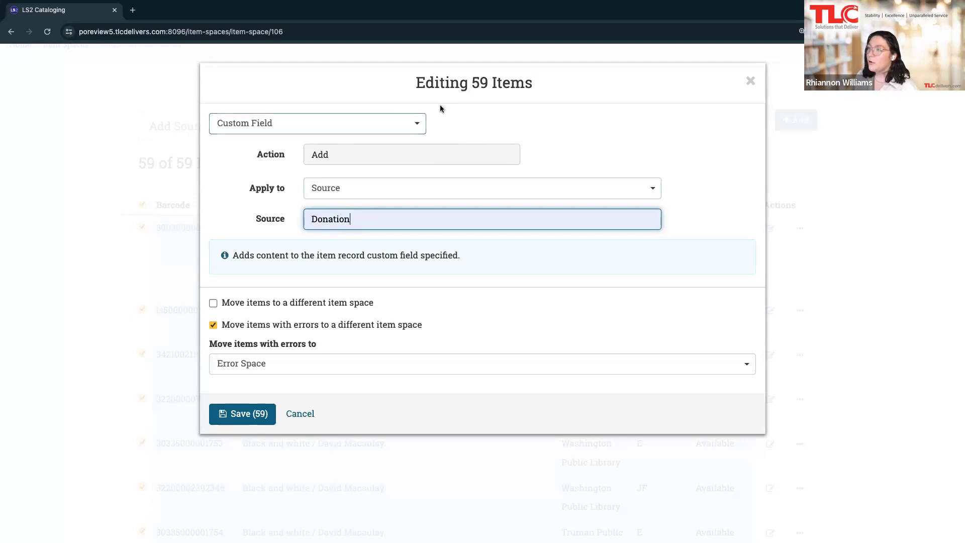
left_click(252, 417)
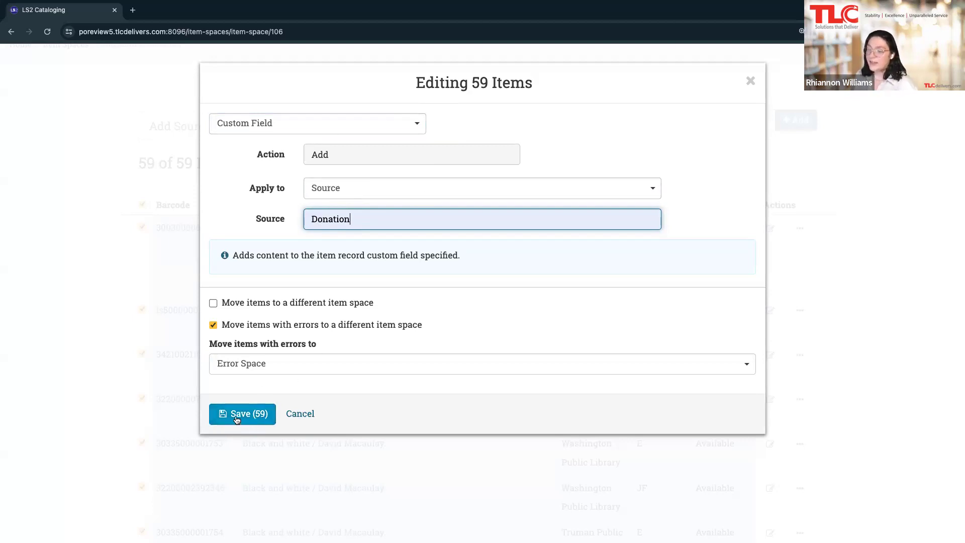
left_click(229, 420)
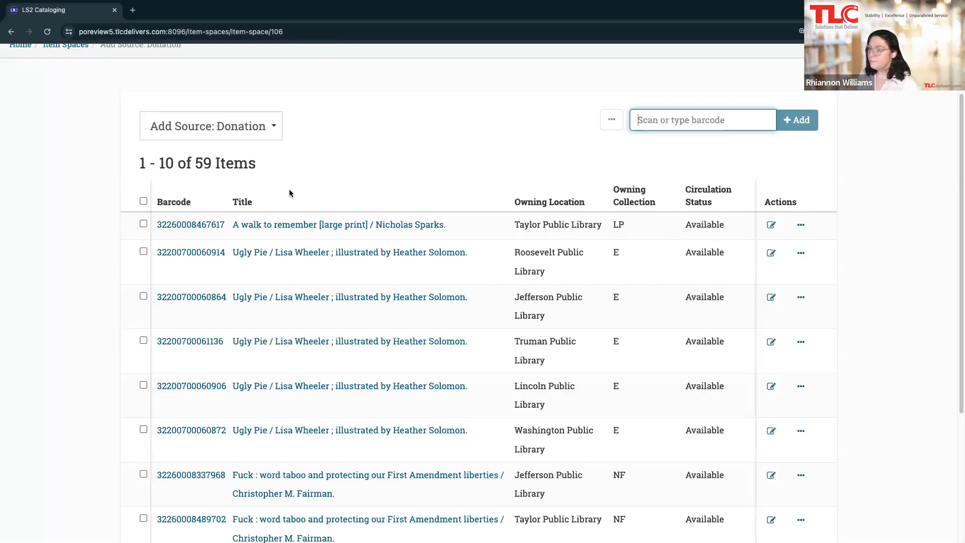
- Open the item record of A walk to remember and check its Source field
left_click(204, 229)
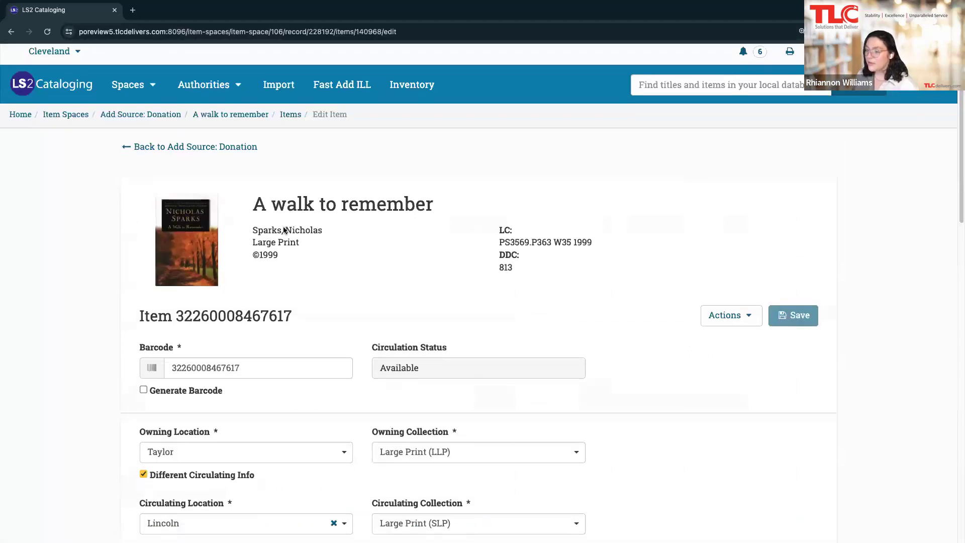
scroll(284, 229, "down", 6)
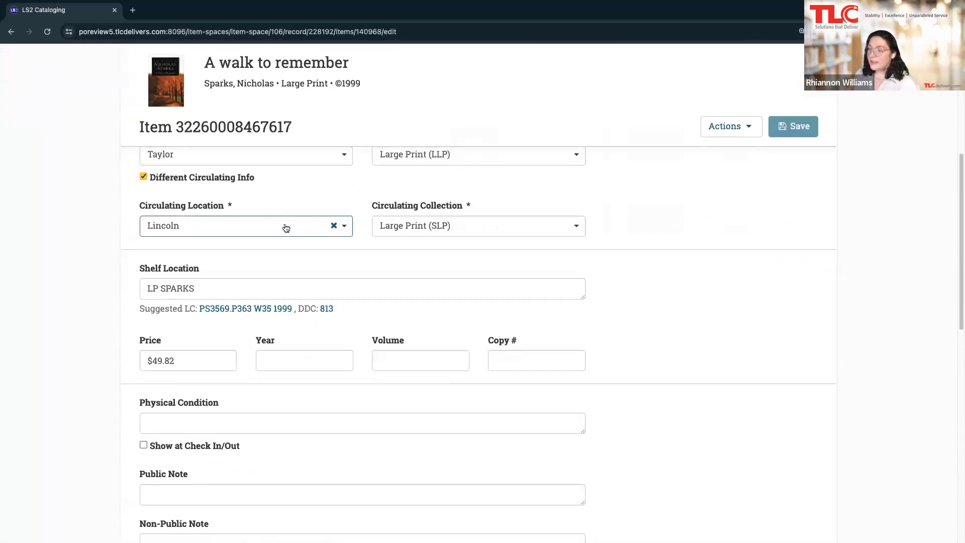
scroll(286, 228, "down", 4)
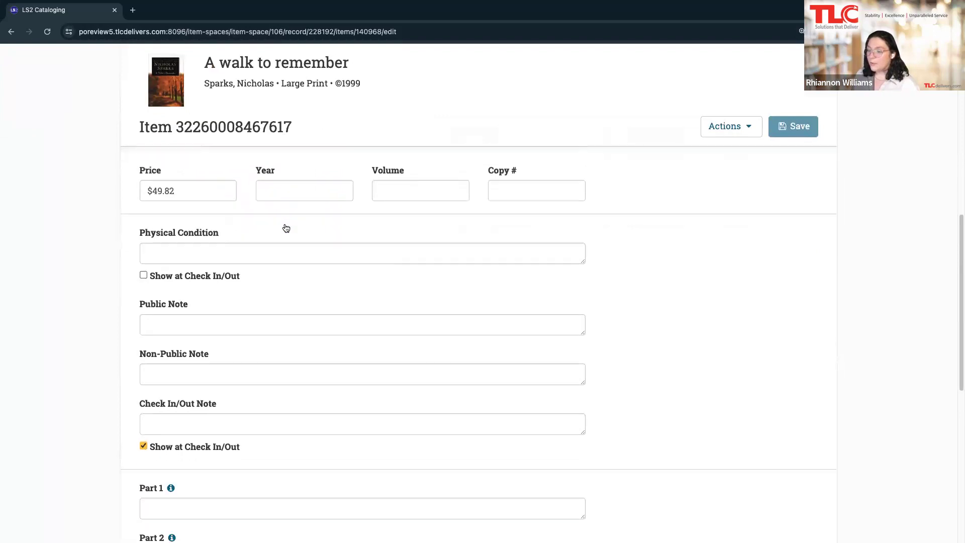
scroll(286, 229, "down", 8)
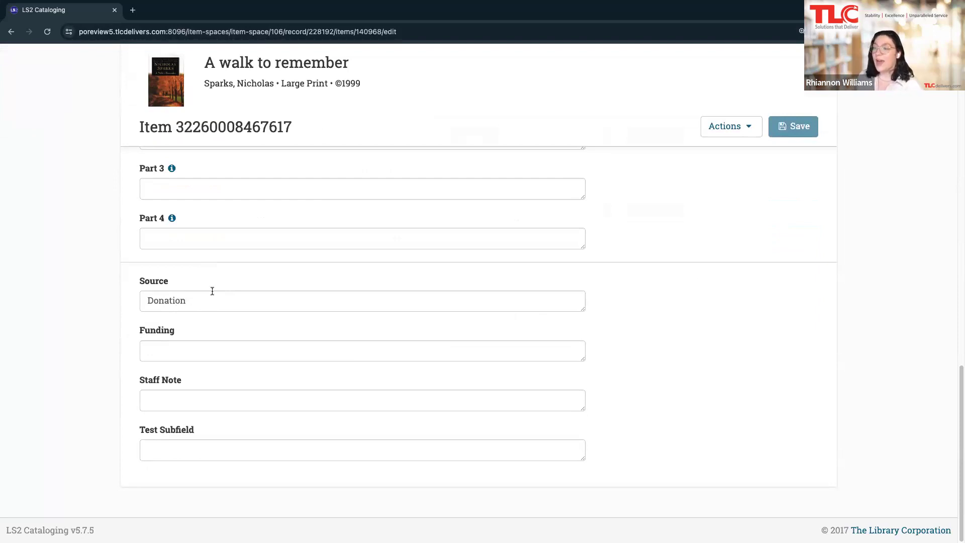
left_click(194, 303)
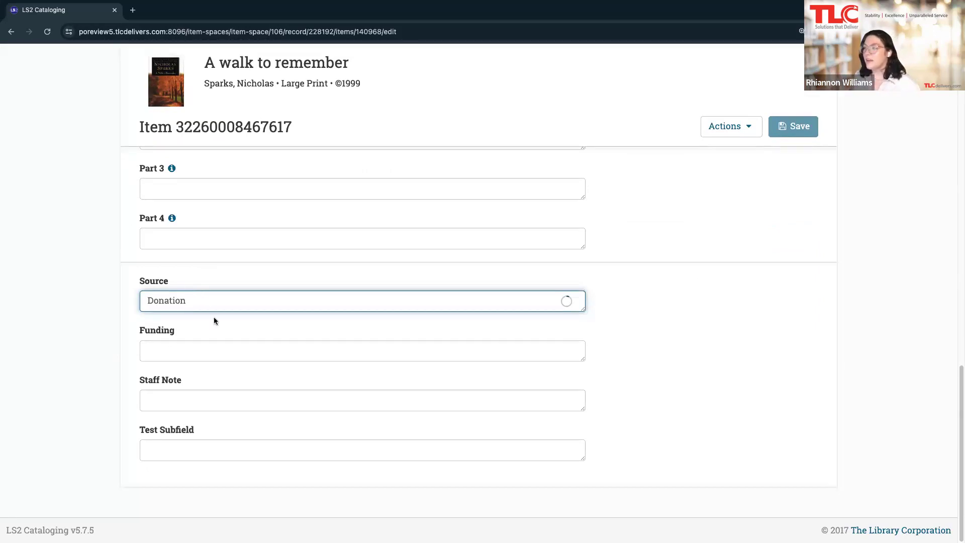
scroll(312, 236, "up", 7)
scroll(312, 237, "up", 10)
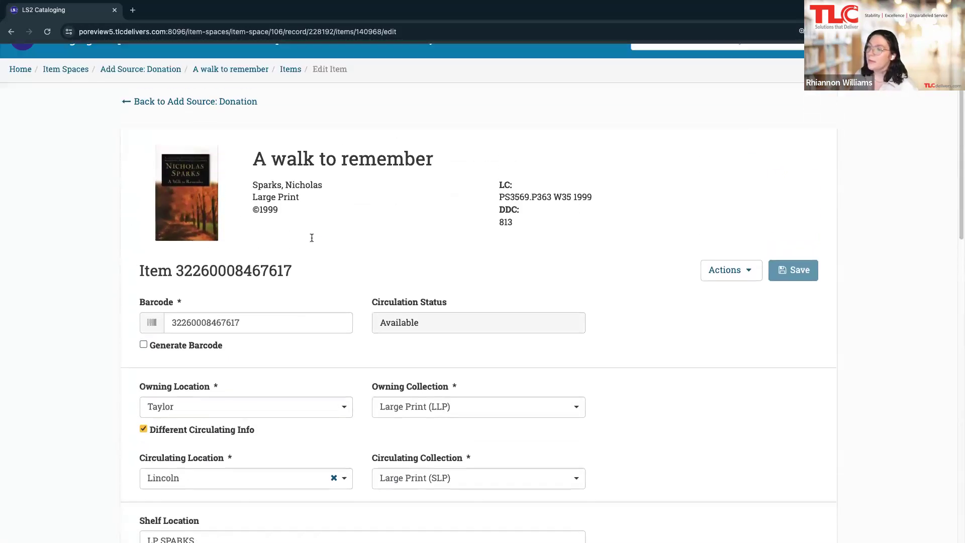
- Return to the item spaces, open Change from NEW to Owning Location and select all of its items
left_click(146, 153)
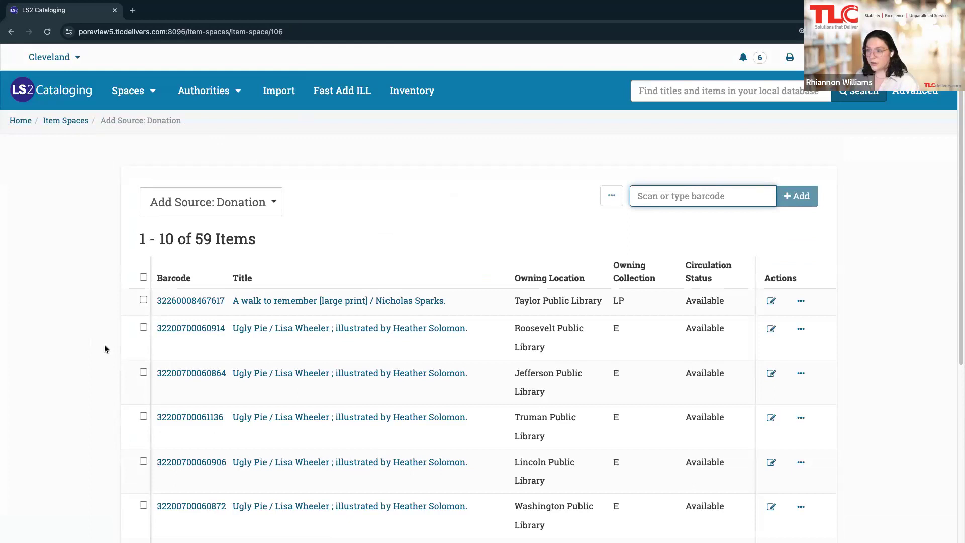
left_click(71, 123)
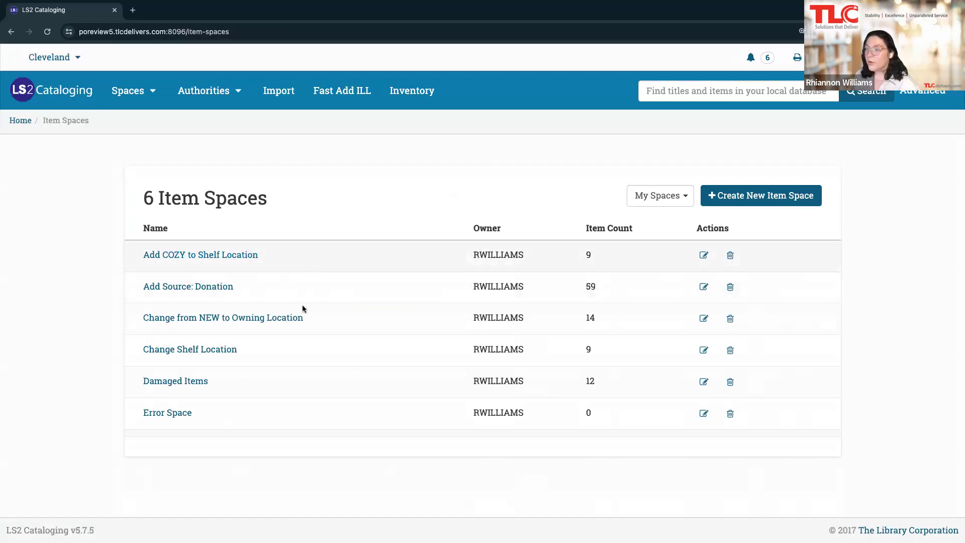
left_click(248, 322)
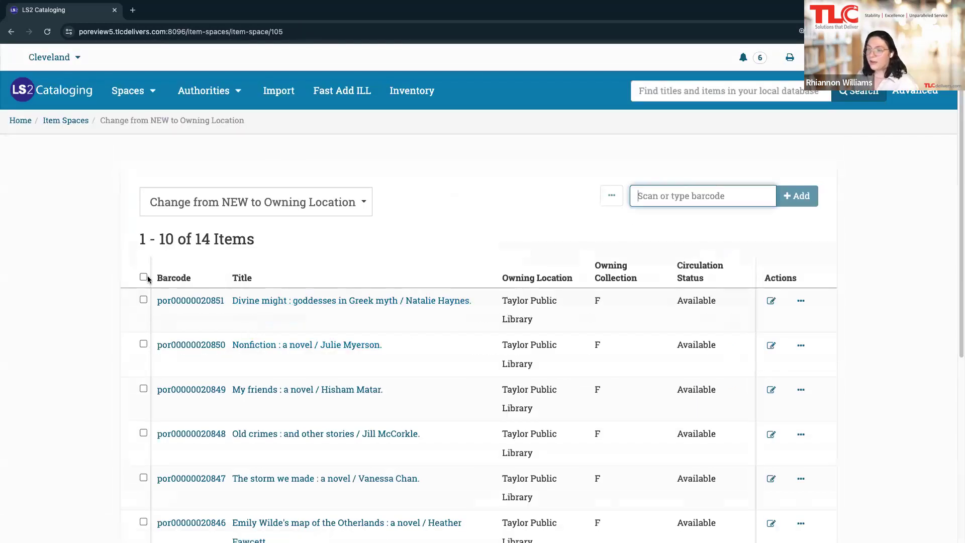
left_click(144, 277)
left_click(347, 288)
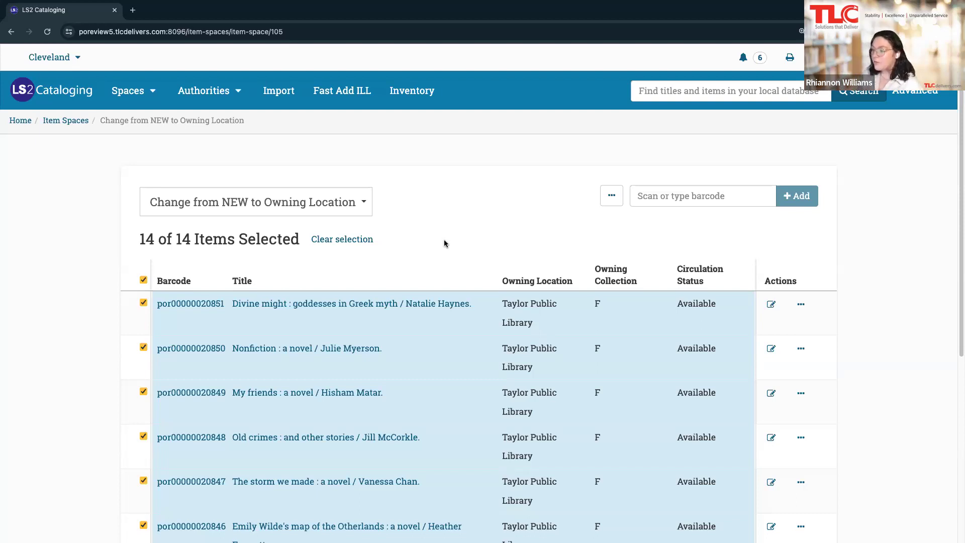
scroll(417, 364, "down", 2)
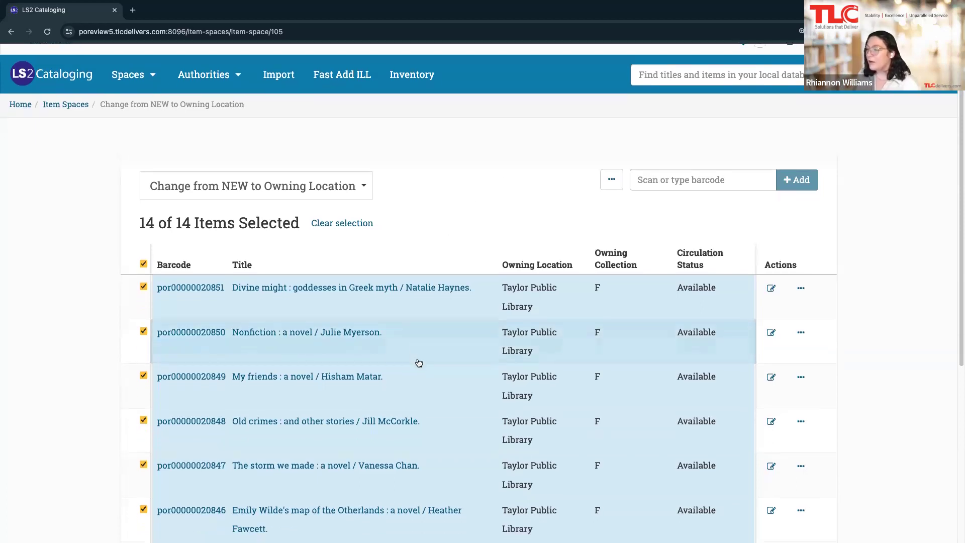
scroll(418, 362, "down", 3)
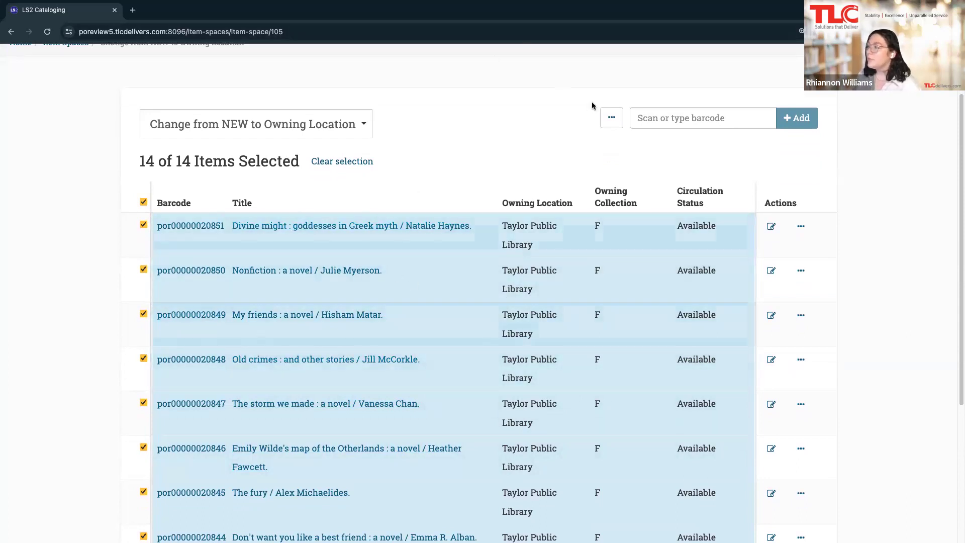
- Open a batch edit of all selected items and choose Holdings Code as the item field
left_click(611, 120)
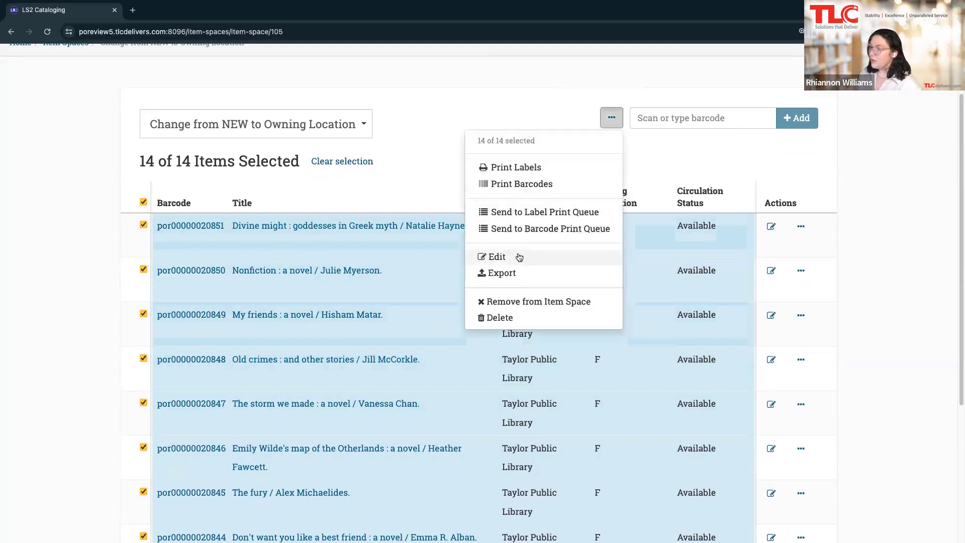
left_click(518, 257)
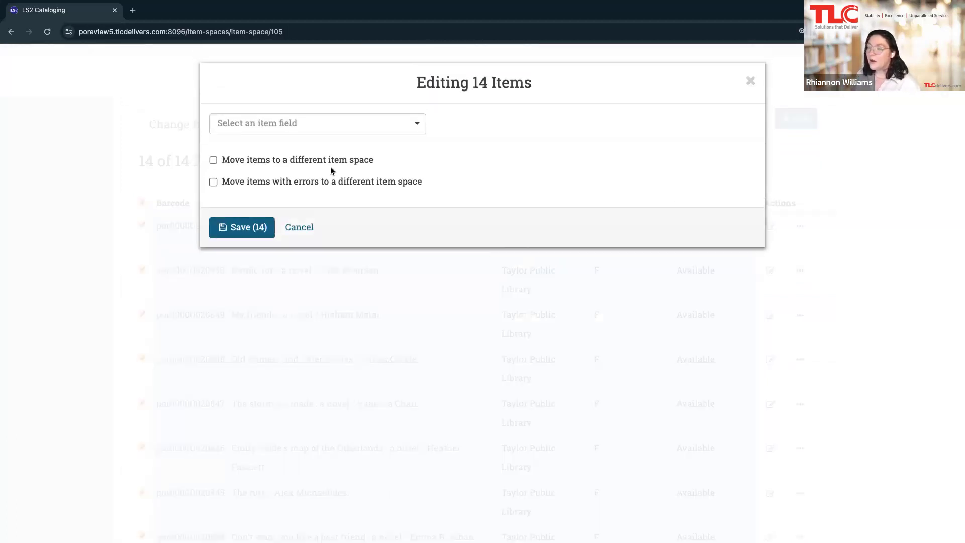
left_click(260, 125)
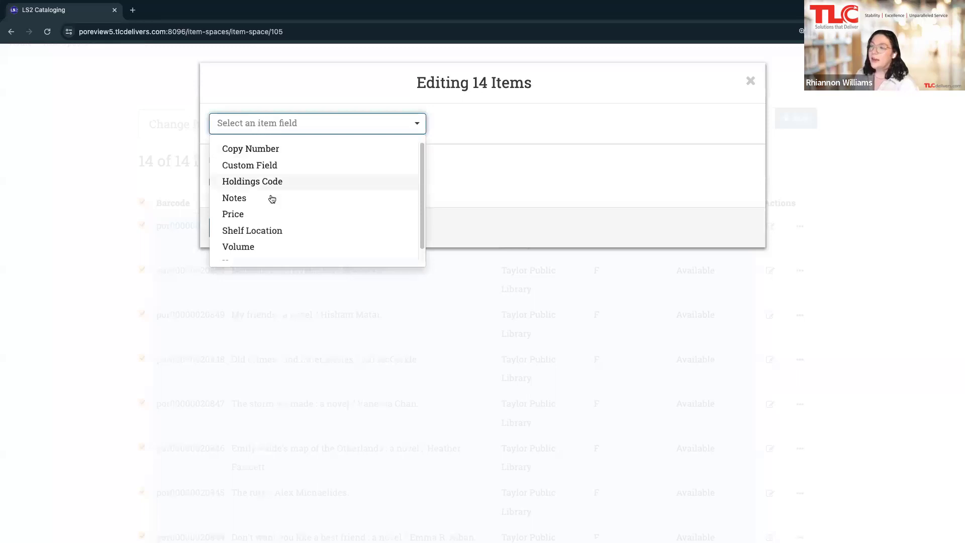
left_click(270, 185)
- Set the holdings code action to Change, applied first to the Owning Holdings Code and finally to the Active Holdings Code
left_click(338, 155)
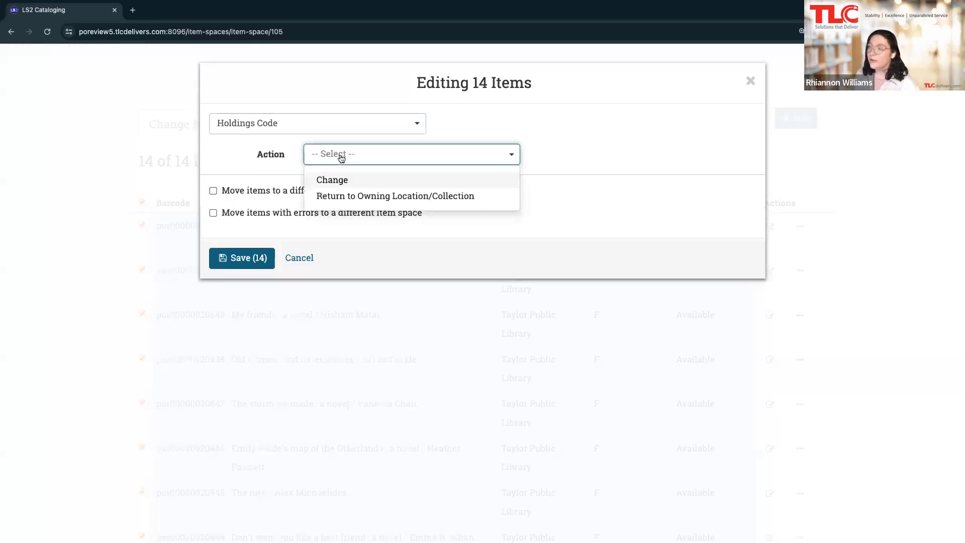
left_click(345, 181)
left_click(336, 192)
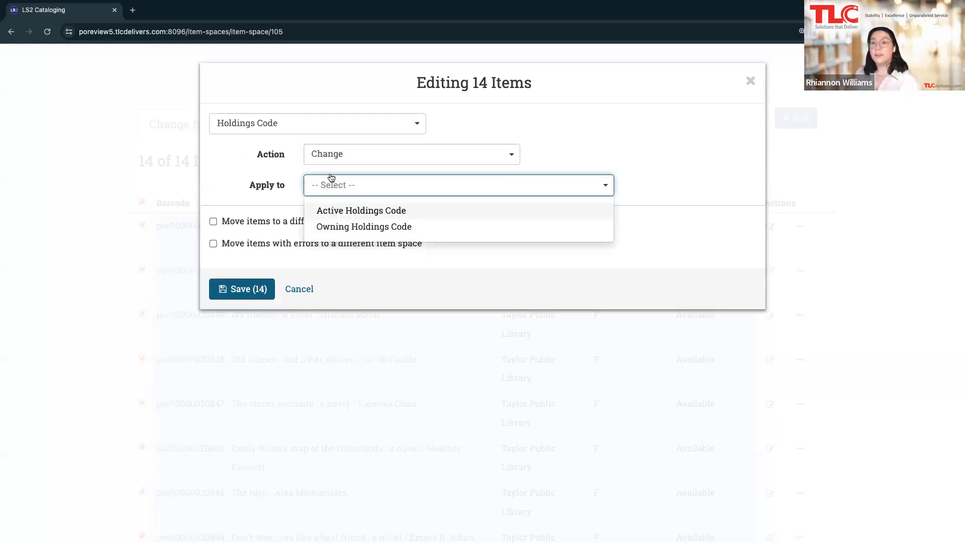
left_click(329, 227)
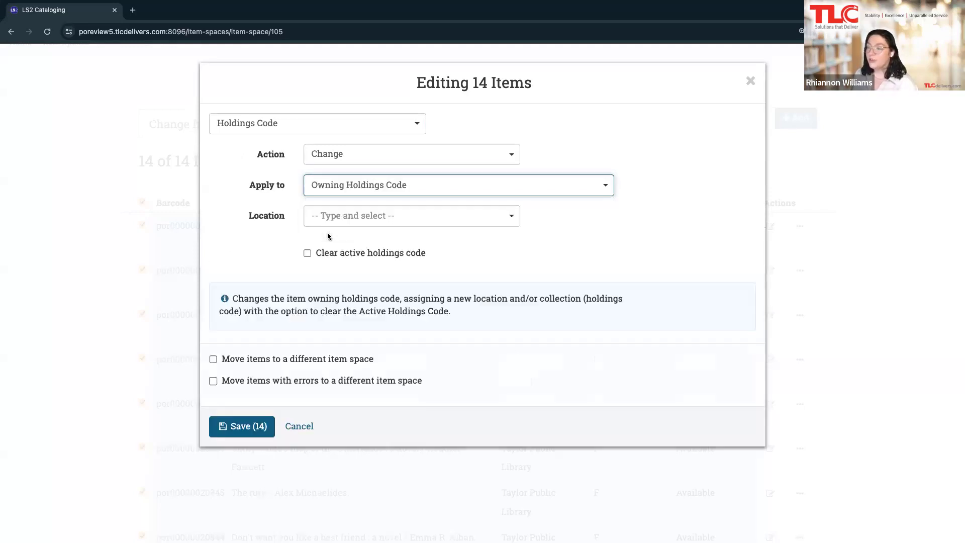
left_click(335, 193)
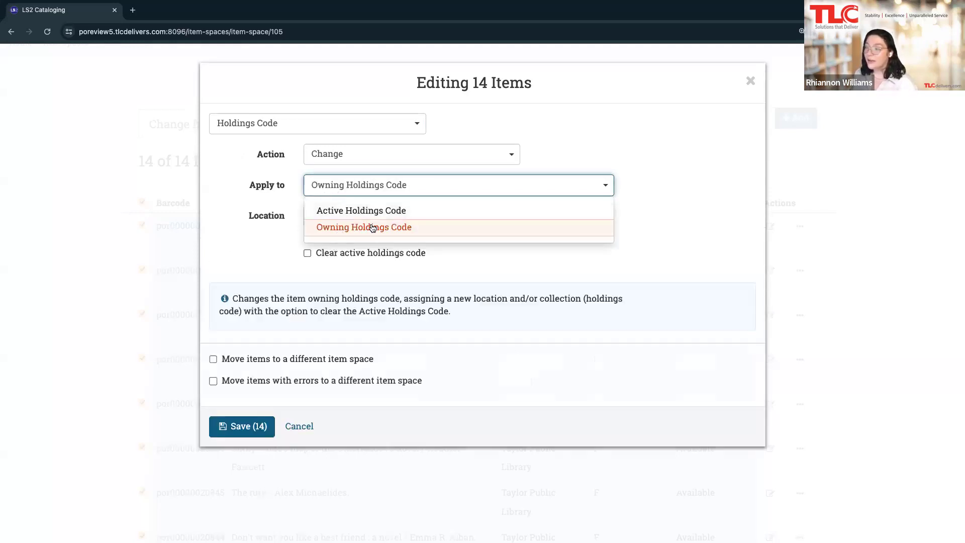
left_click(346, 211)
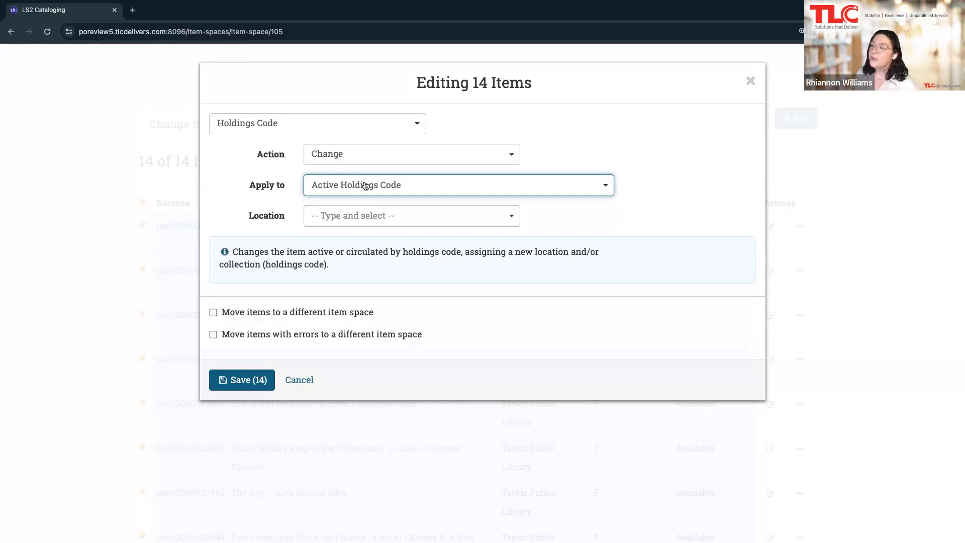
- Set the location for the active holdings code change to Taylor and browse the available collections
left_click(352, 214)
scroll(361, 324, "down", 1)
scroll(373, 266, "down", 3)
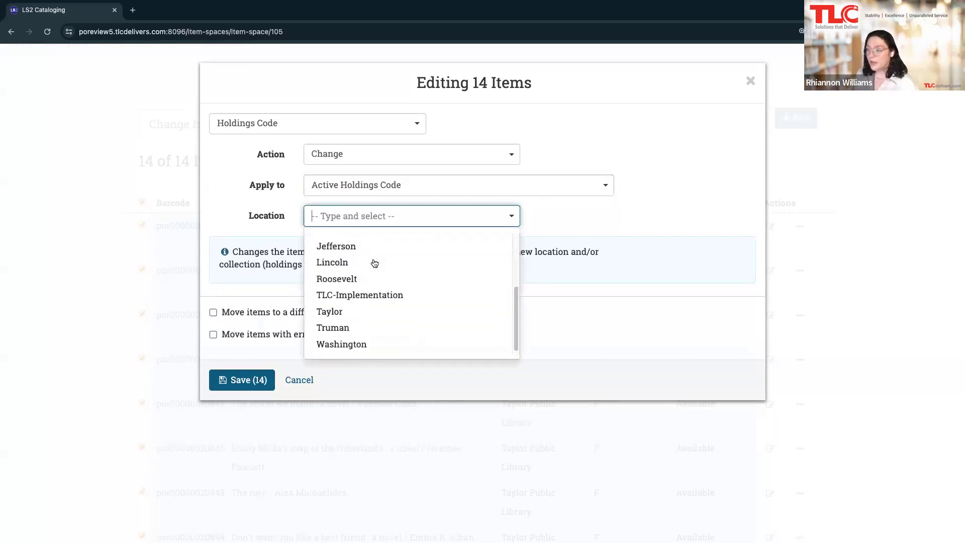
left_click(400, 314)
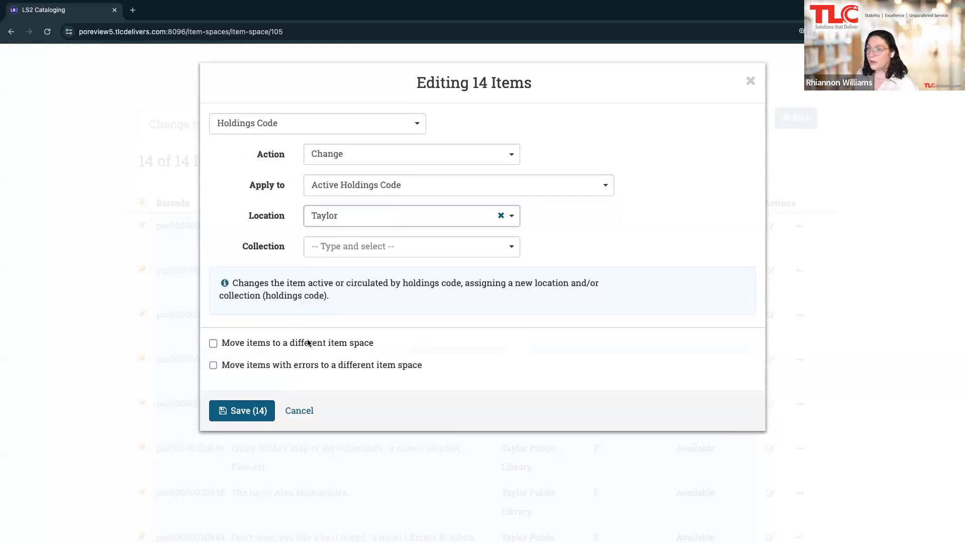
left_click(336, 252)
scroll(339, 309, "down", 3)
scroll(344, 306, "down", 3)
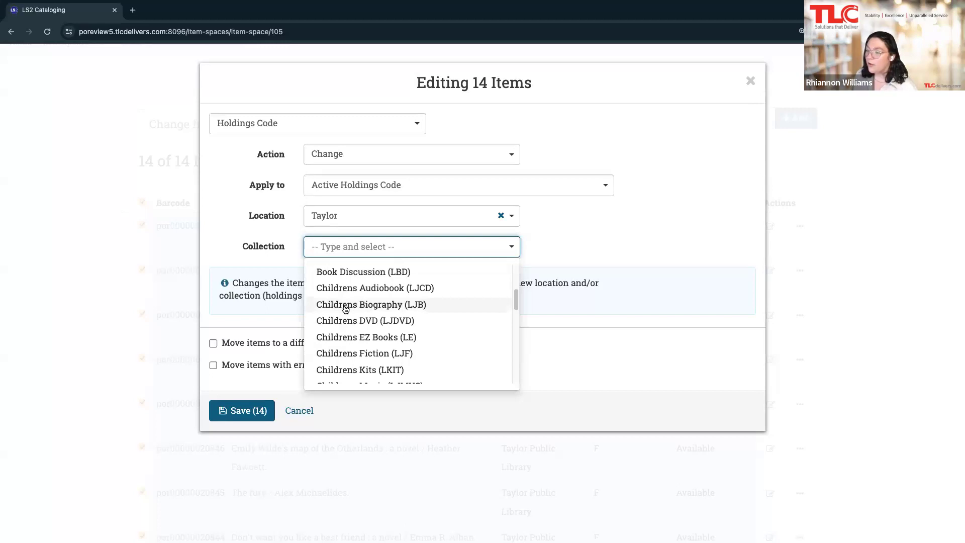
scroll(345, 308, "down", 5)
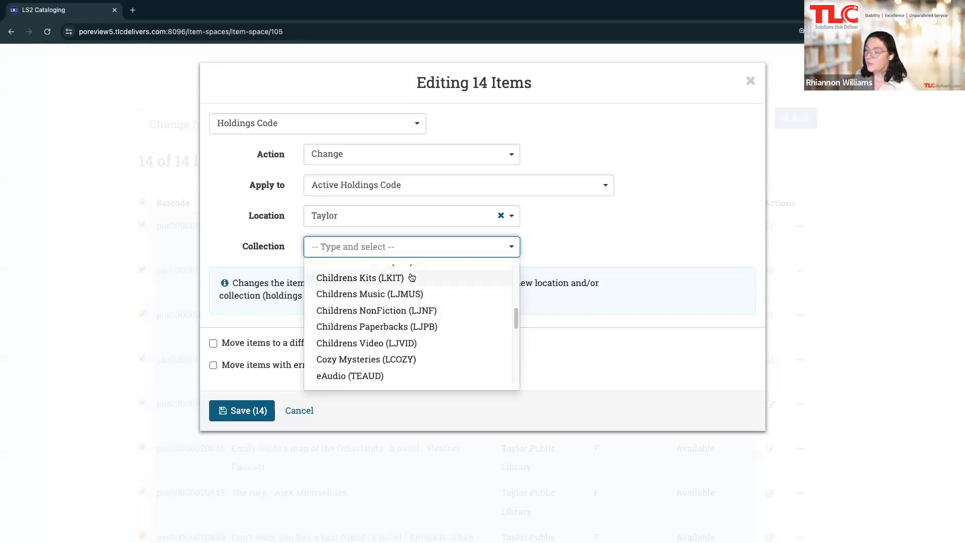
left_click(539, 232)
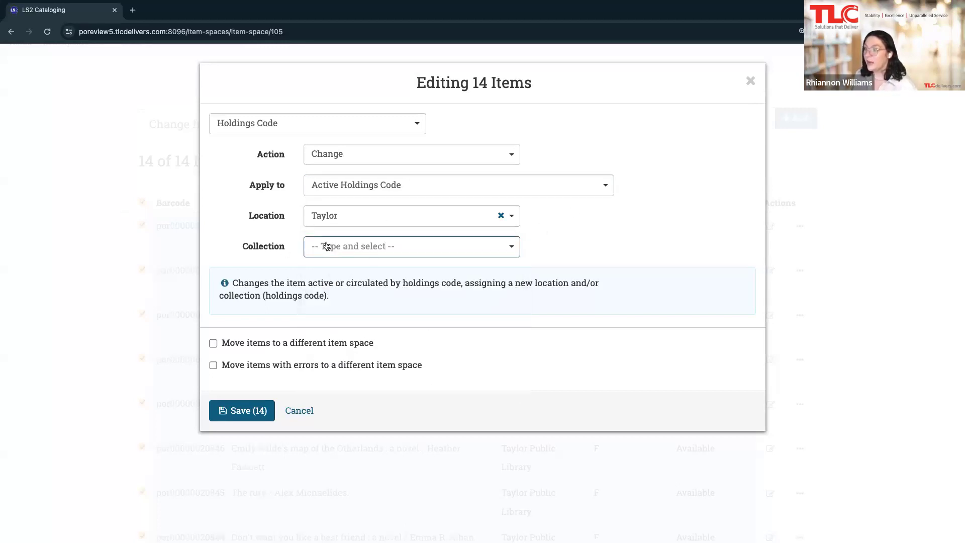
left_click(348, 193)
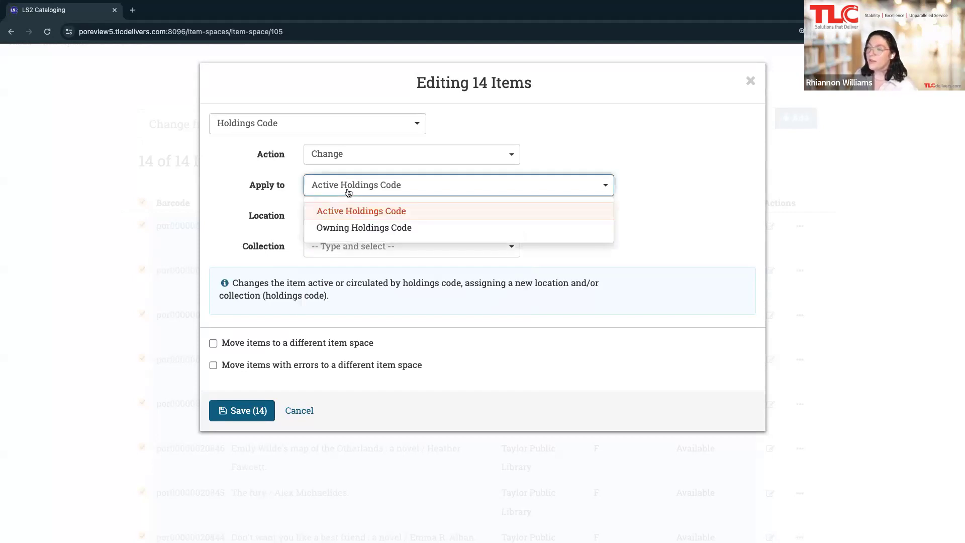
- Set the holdings code action to Return to Owning Location/Collection and save the batch edit for all selected items
left_click(350, 157)
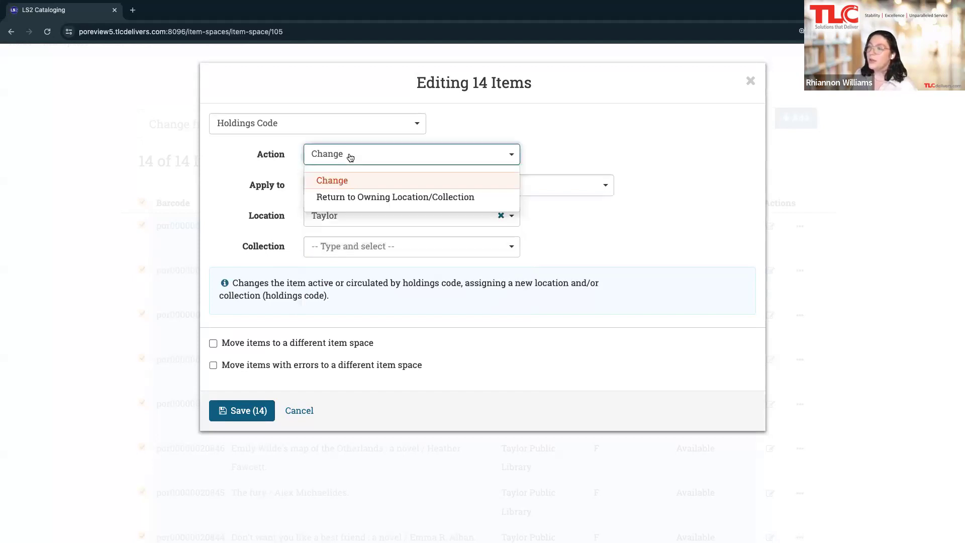
left_click(349, 197)
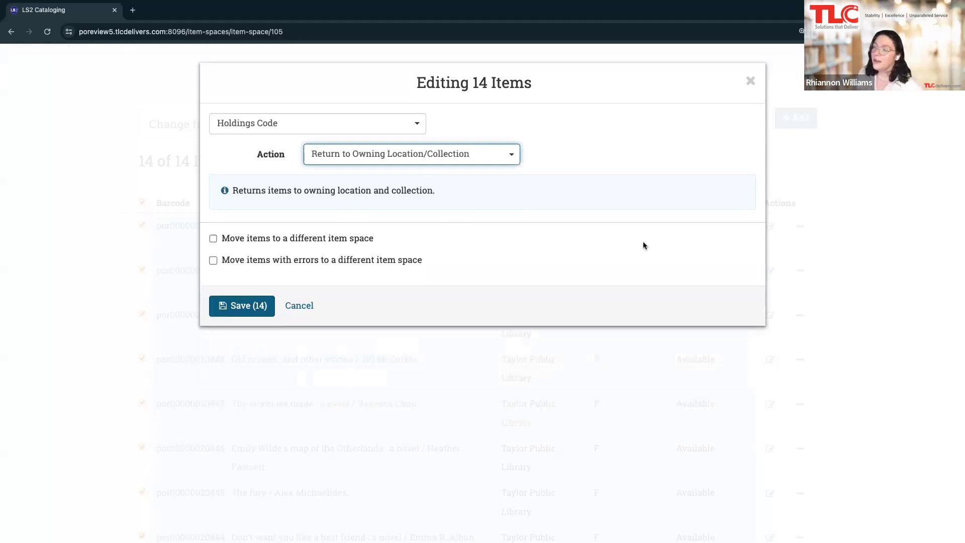
left_click(234, 310)
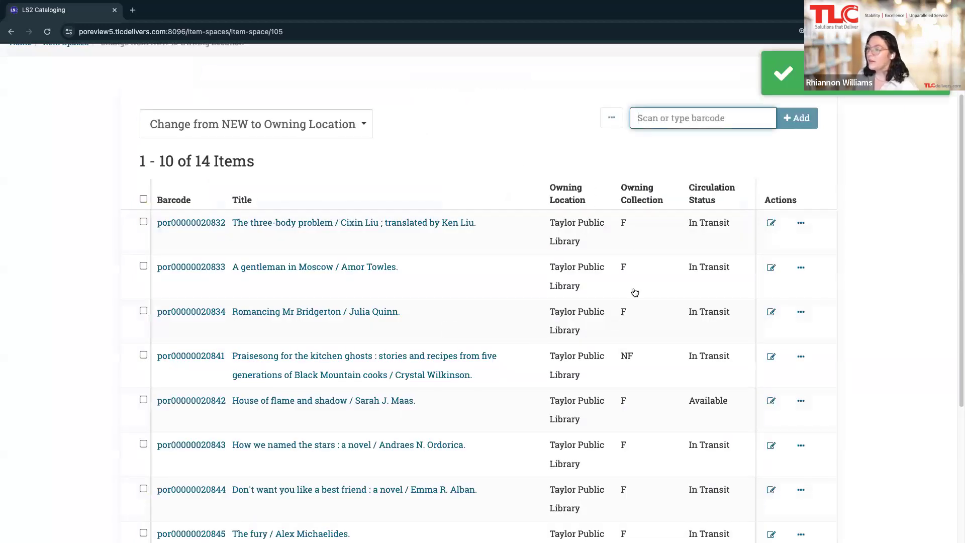
- Open the item record of The three-body problem and check its owning location, owning collection and Different Circulating Info option
left_click(183, 224)
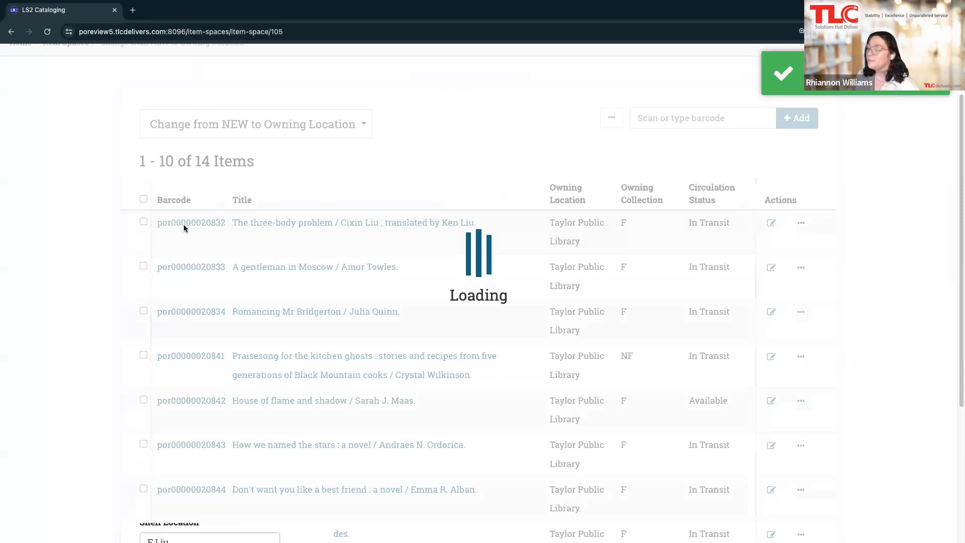
scroll(452, 315, "down", 3)
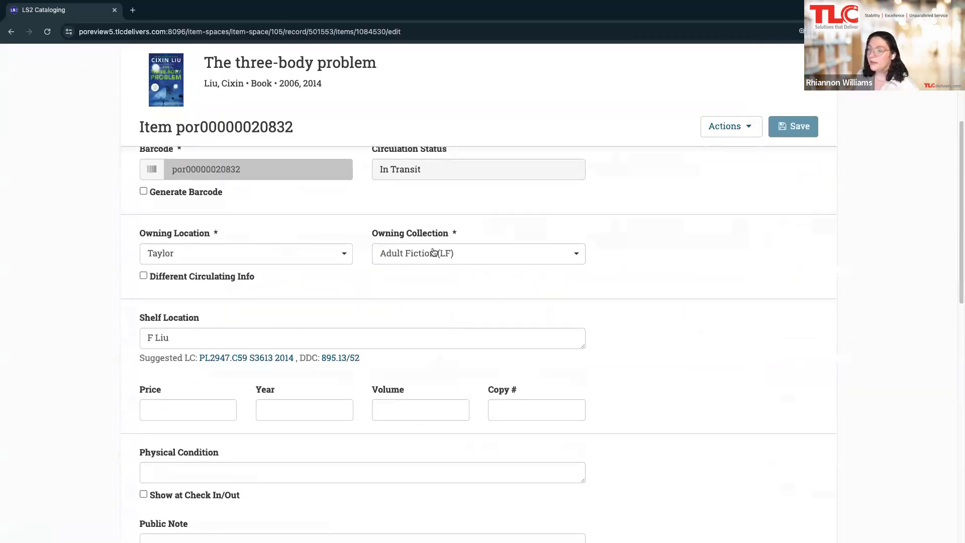
left_click(143, 276)
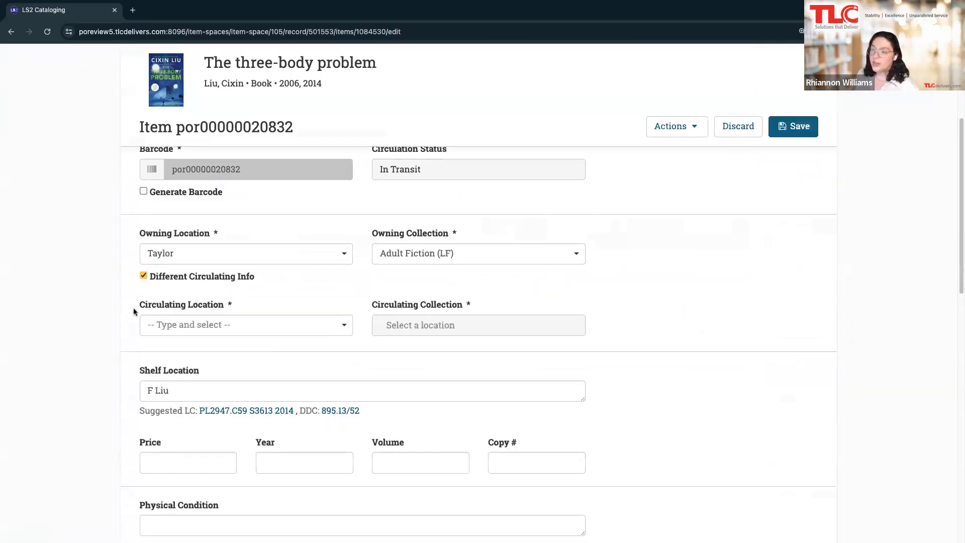
left_click(144, 276)
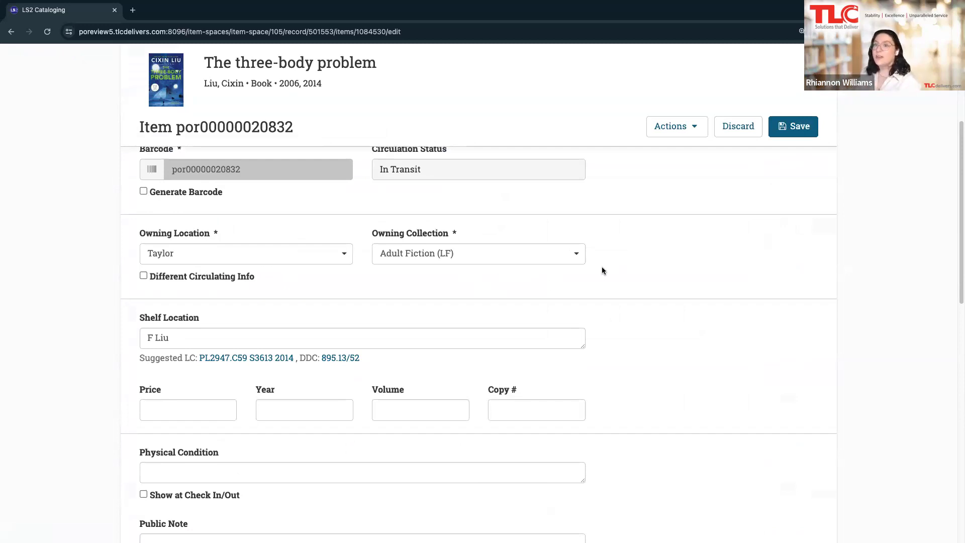
scroll(622, 187, "up", 5)
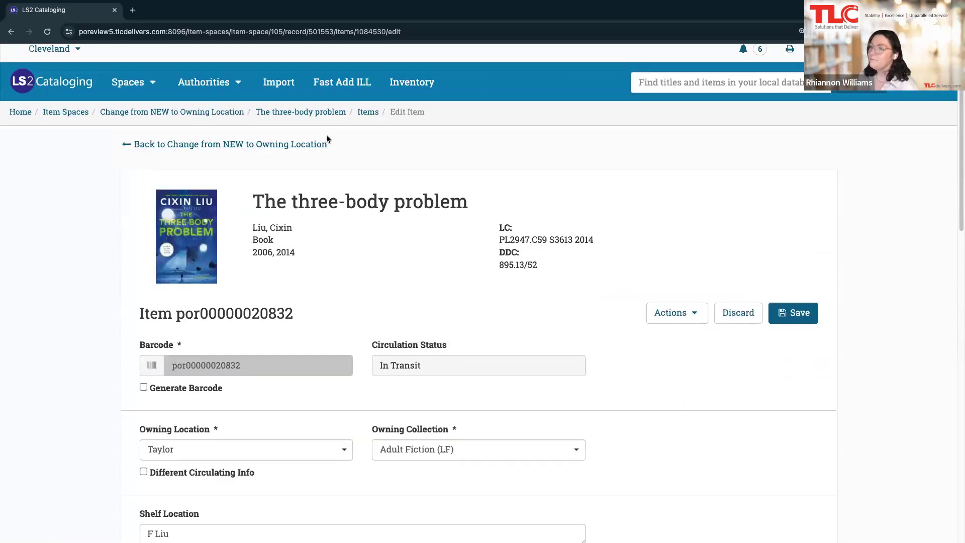
- Return to the item spaces, open Damaged Items and select all of its items
left_click(157, 144)
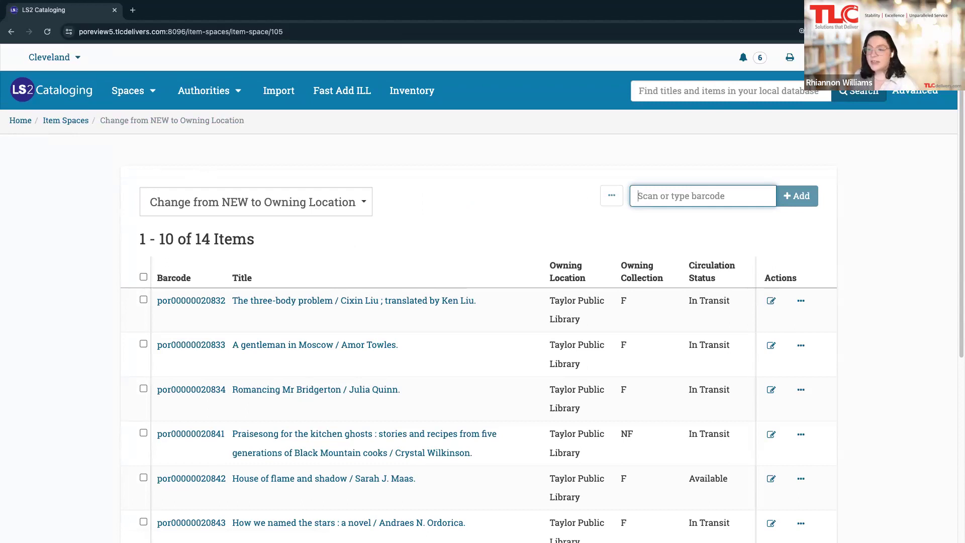
left_click(71, 121)
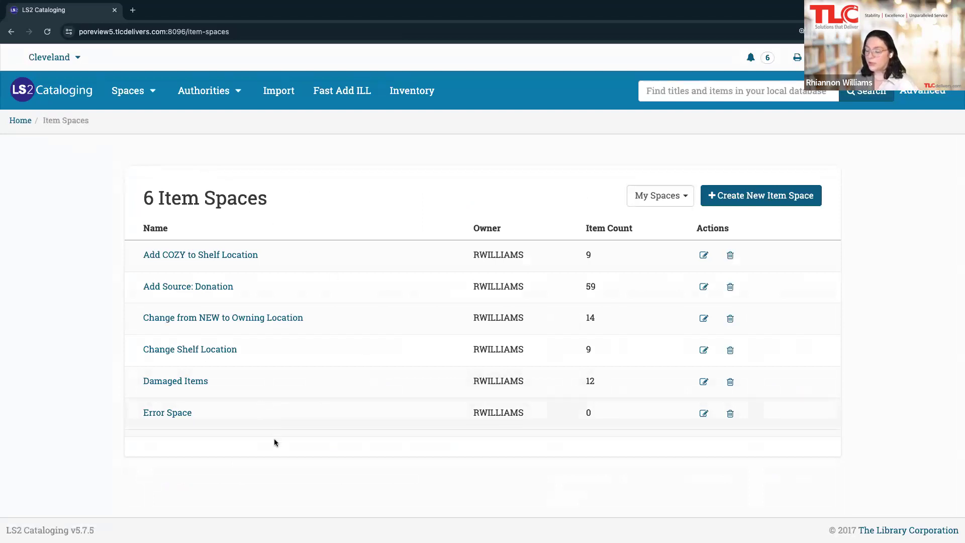
left_click(173, 381)
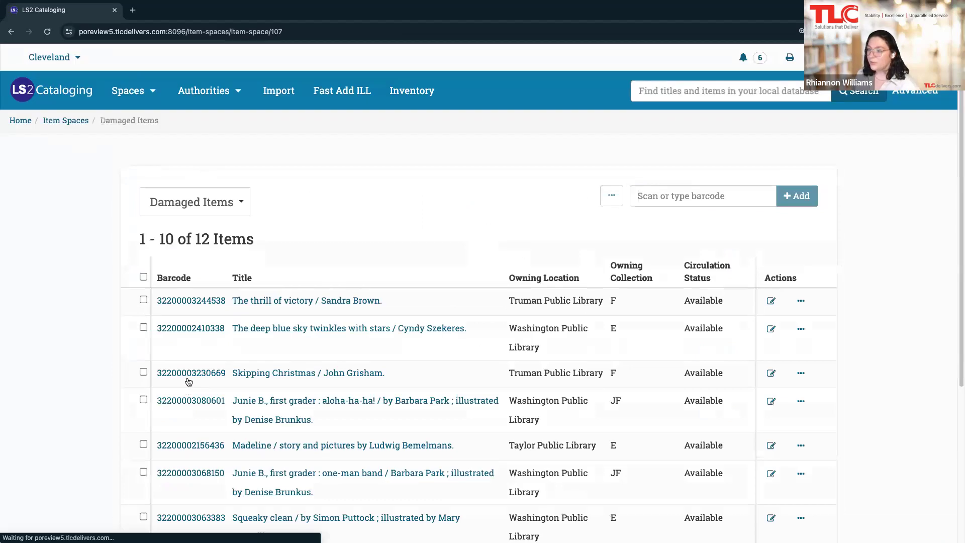
left_click(144, 277)
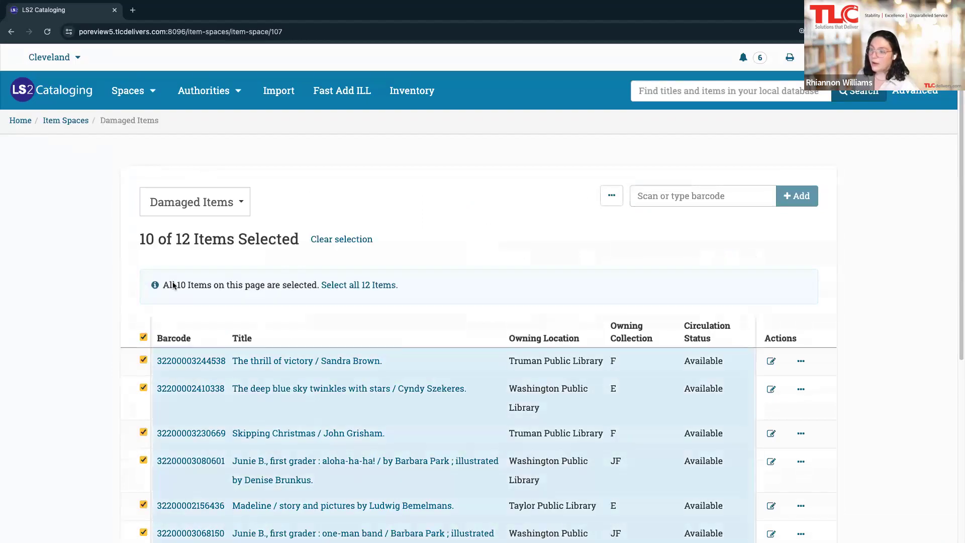
left_click(353, 284)
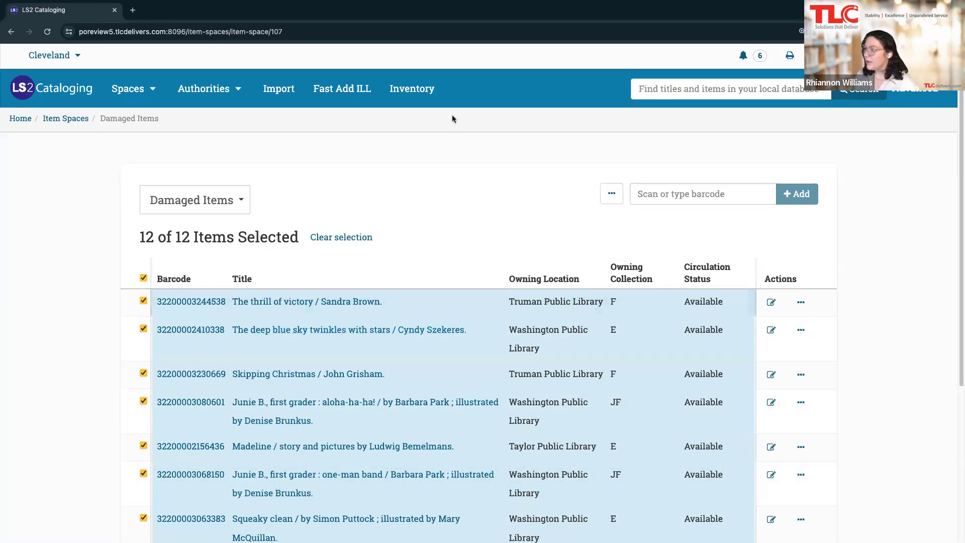
- Open a batch edit of the selected damaged items and choose Notes as the item field
left_click(612, 193)
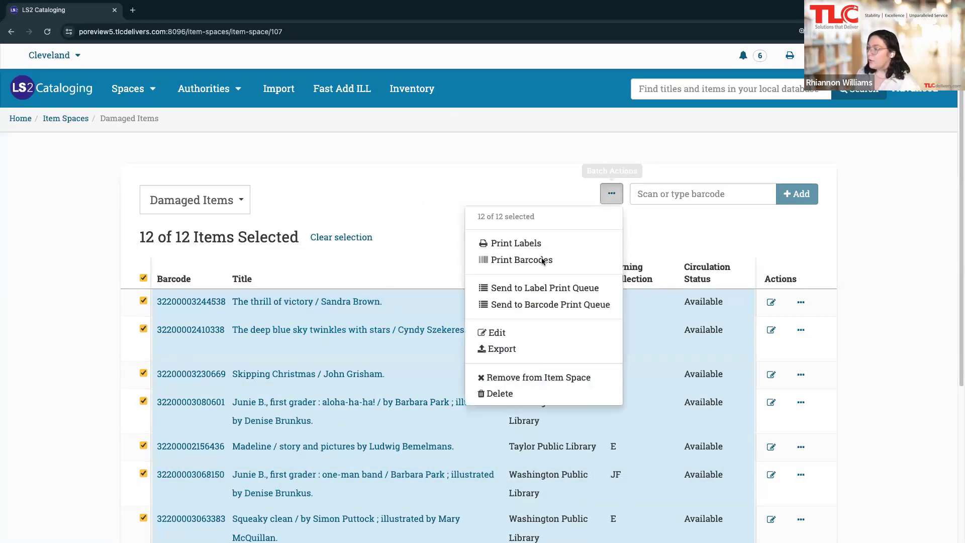
left_click(505, 335)
left_click(309, 124)
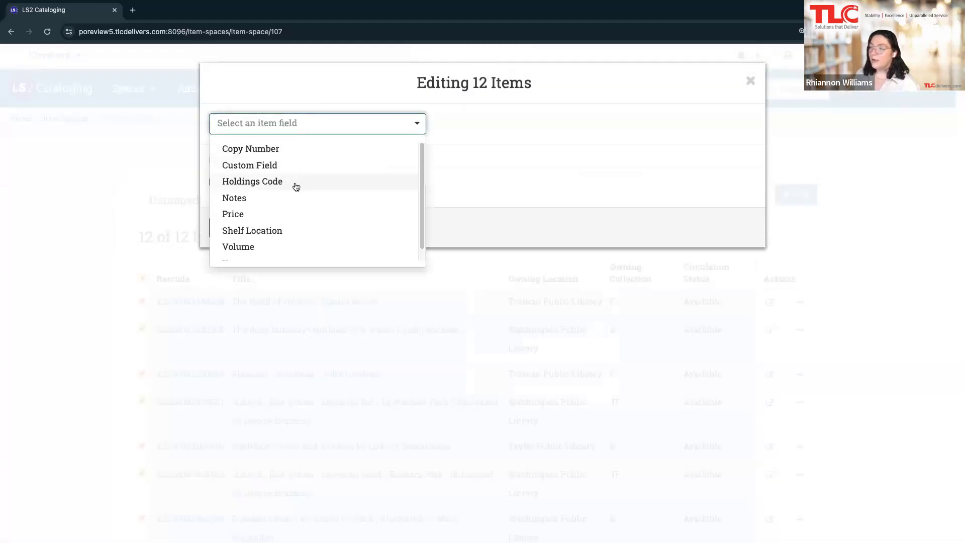
left_click(299, 200)
- Set the notes action to Add and apply it to the Condition note
left_click(334, 155)
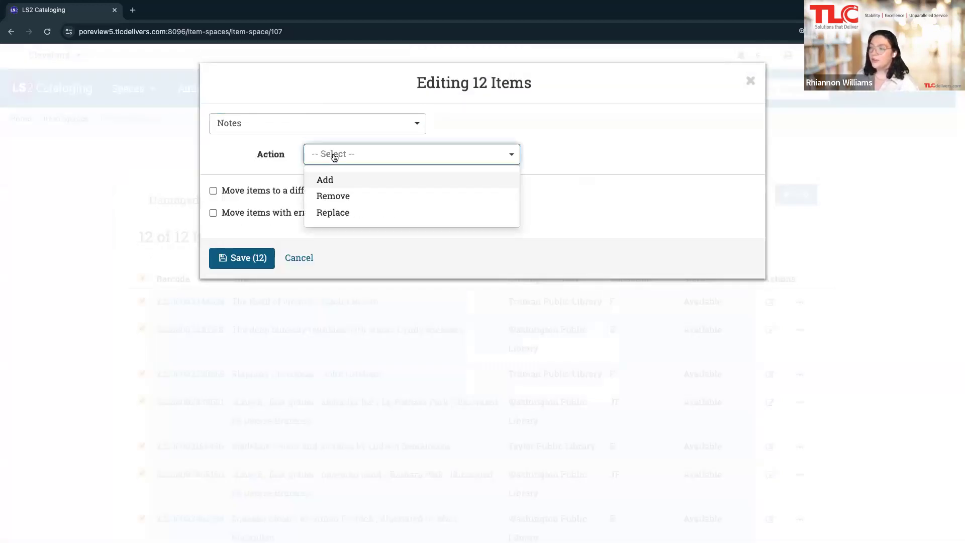
left_click(344, 181)
left_click(344, 184)
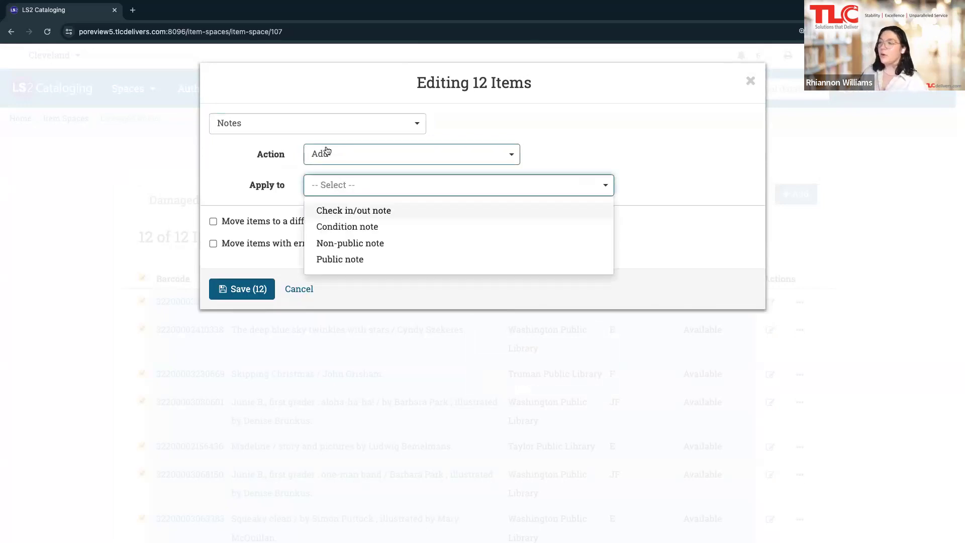
left_click(348, 153)
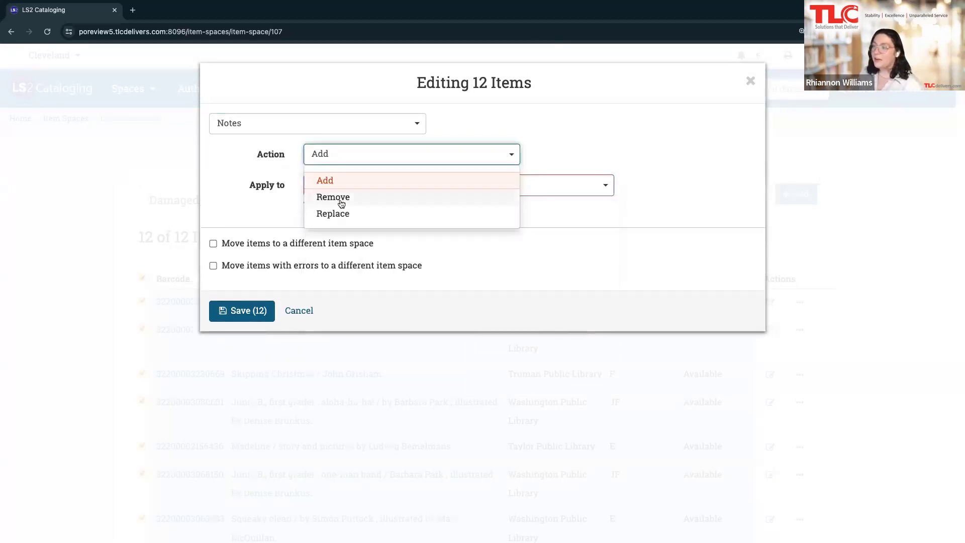
left_click(346, 180)
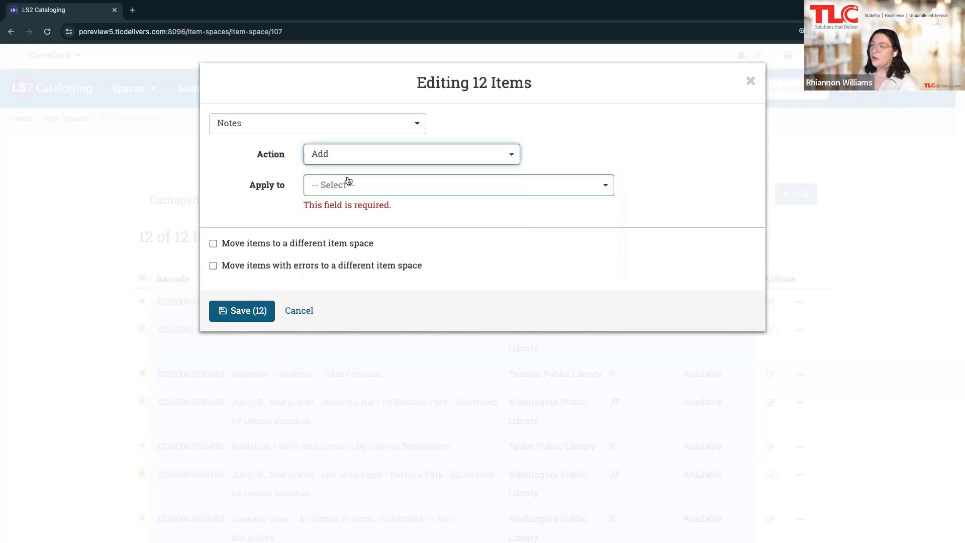
left_click(324, 186)
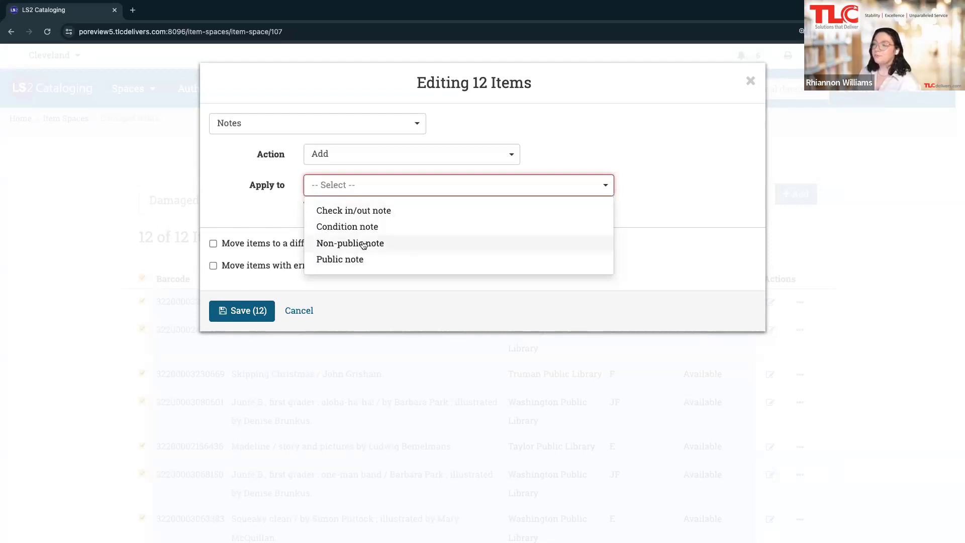
left_click(354, 227)
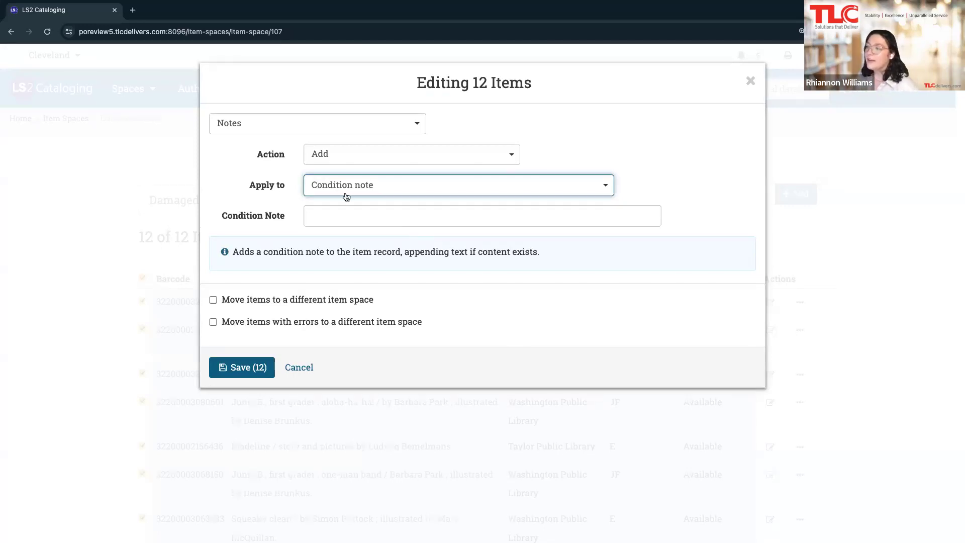
- Enter "Repaired 2/26/2024 rsw ;" as the condition note and save the batch edit for the selected damaged items
left_click(323, 212)
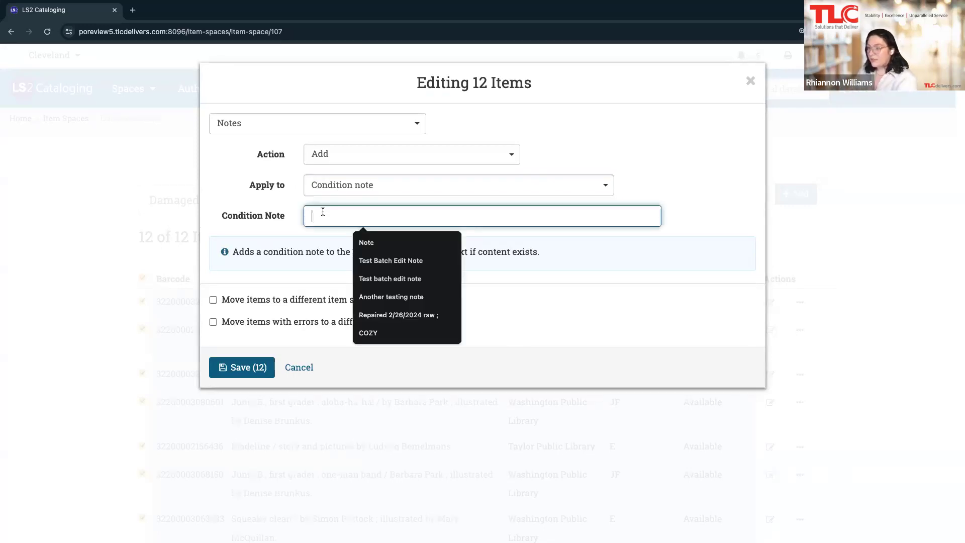
type("Repaired")
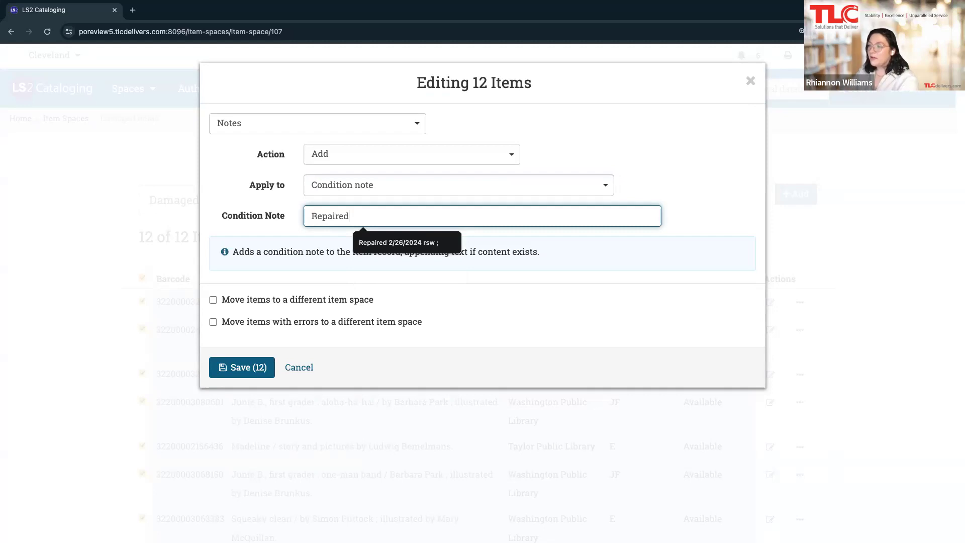
type(" 2/26")
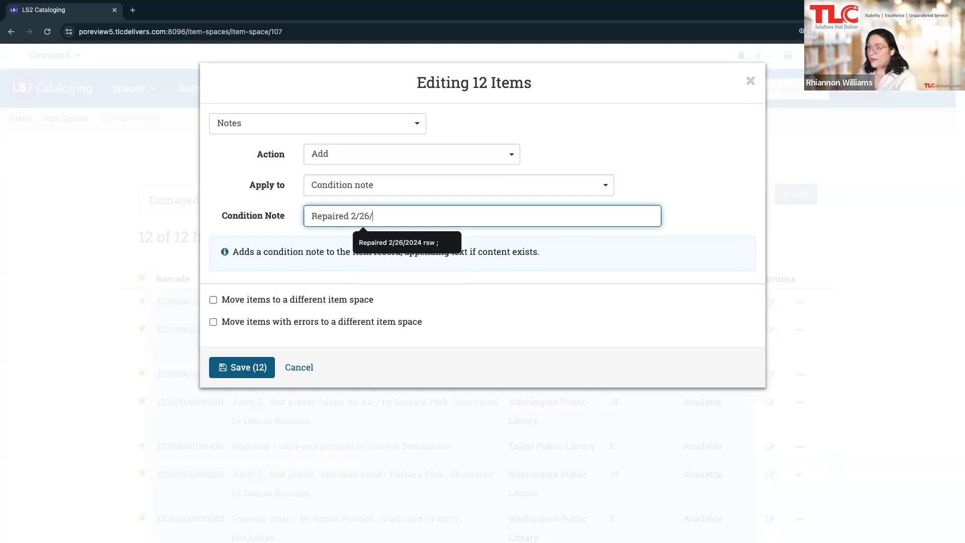
type("/2024")
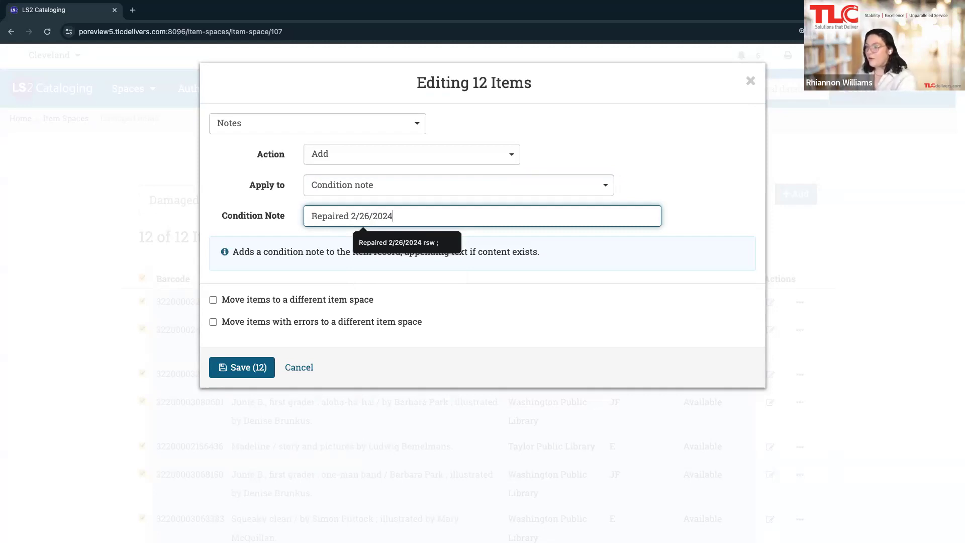
type(" rsw ;")
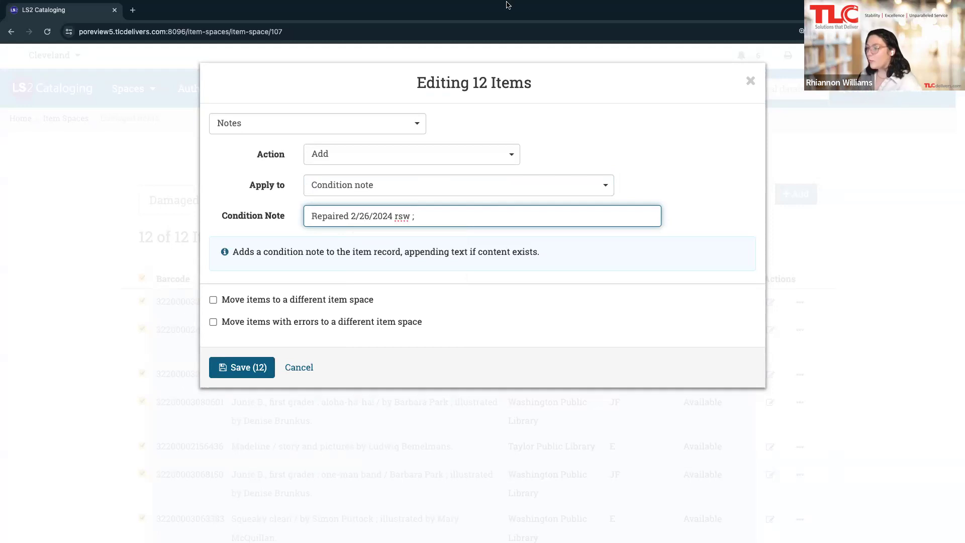
left_click(655, 167)
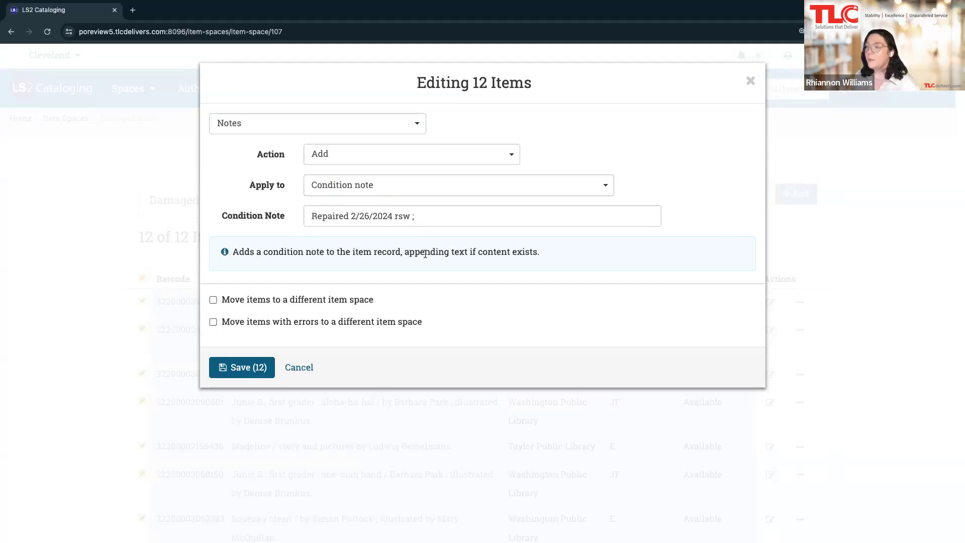
left_click(418, 216)
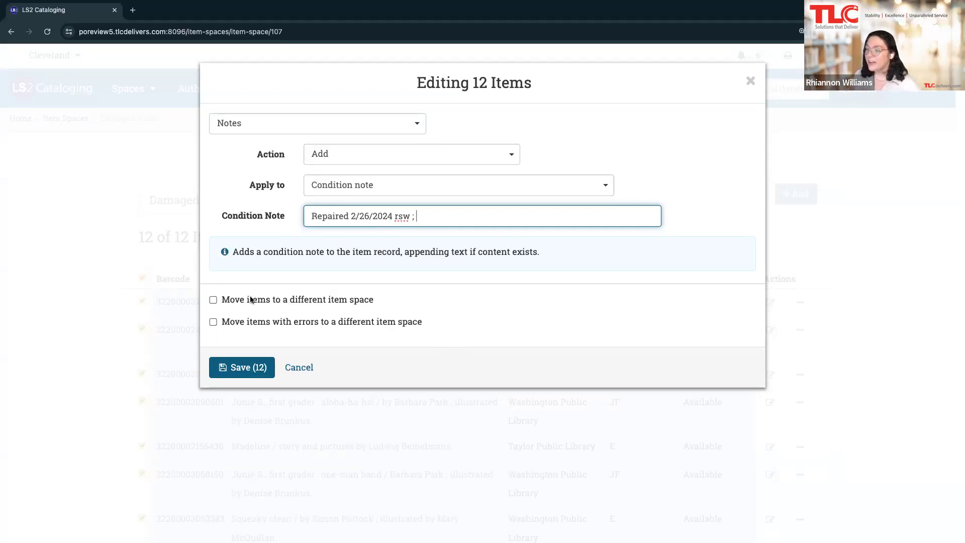
left_click(242, 368)
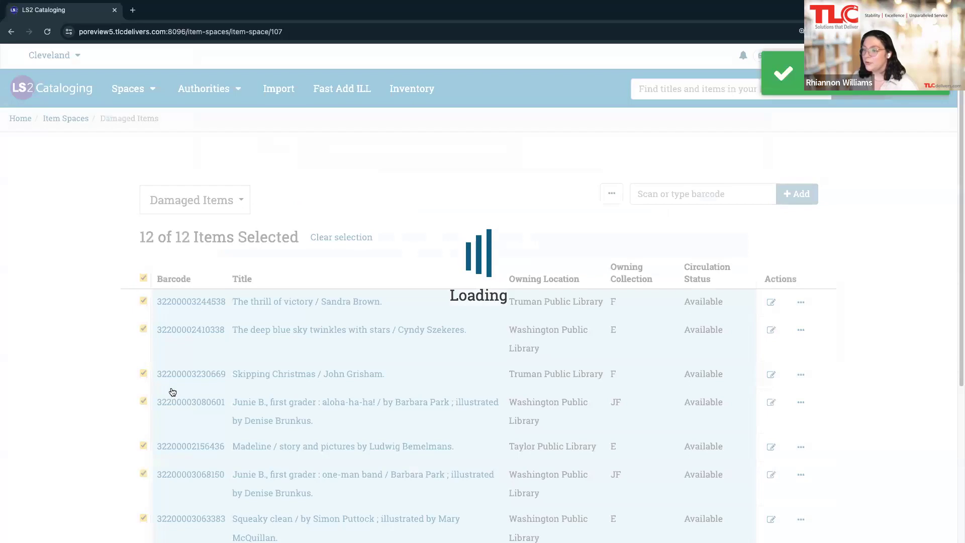
- Select all items in Damaged Items again and open a batch edit with Notes as the item field
scroll(339, 258, "down", 4)
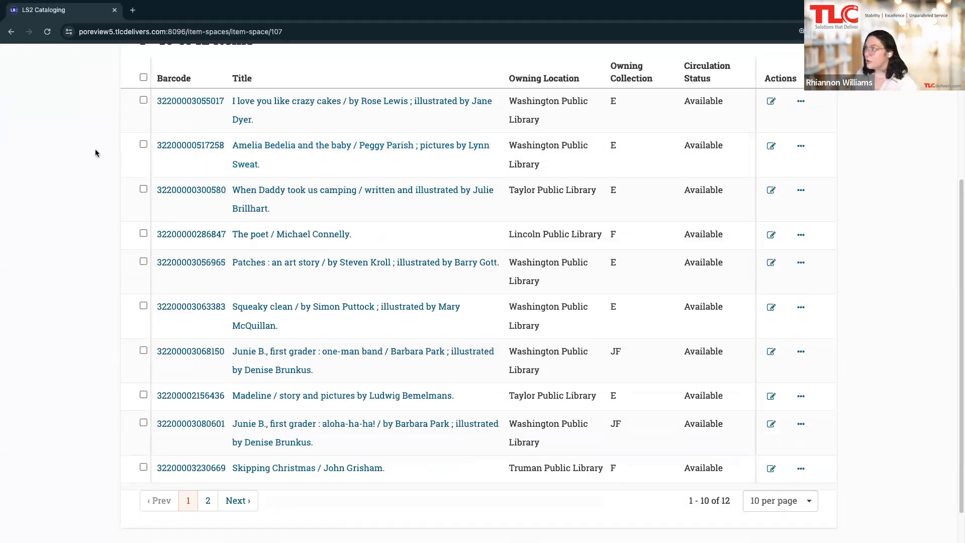
scroll(96, 151, "down", 1)
scroll(97, 146, "up", 5)
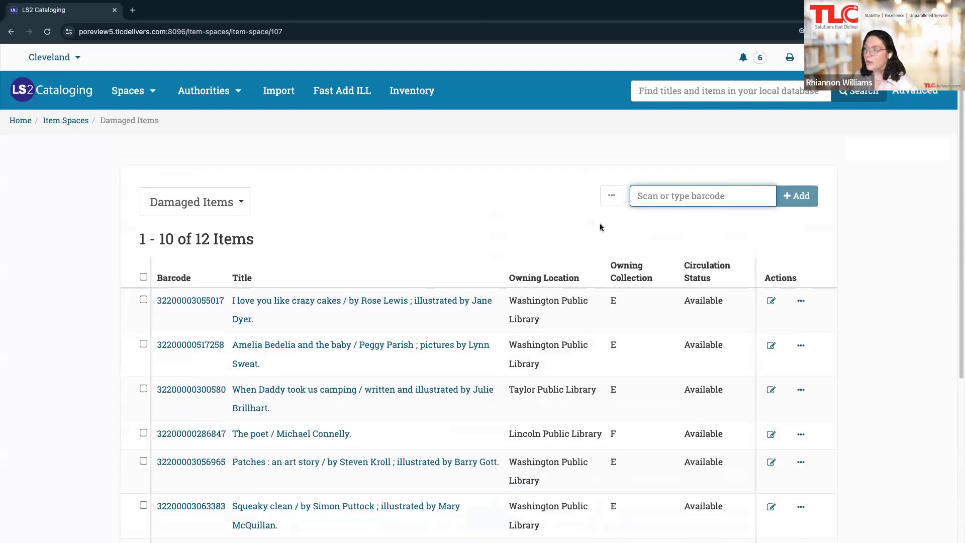
left_click(144, 276)
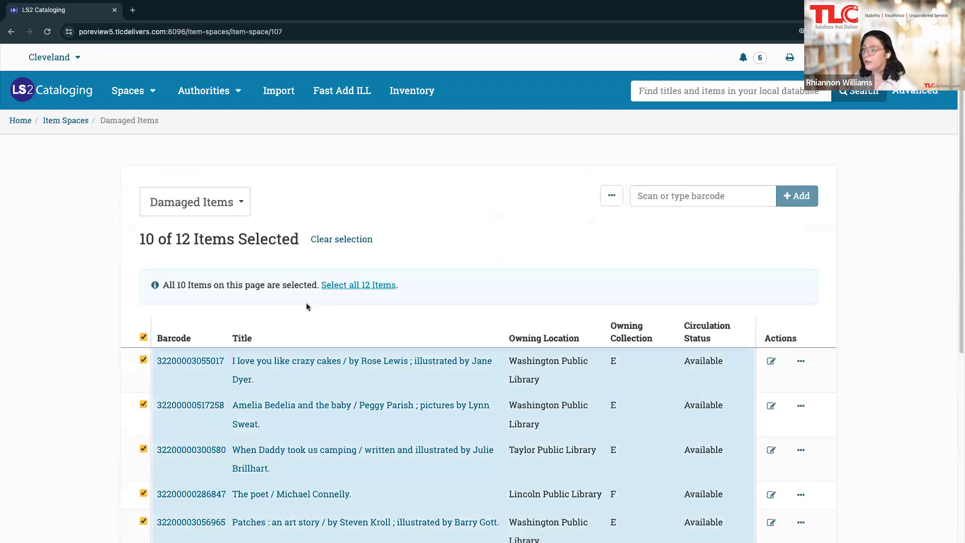
left_click(359, 285)
left_click(611, 195)
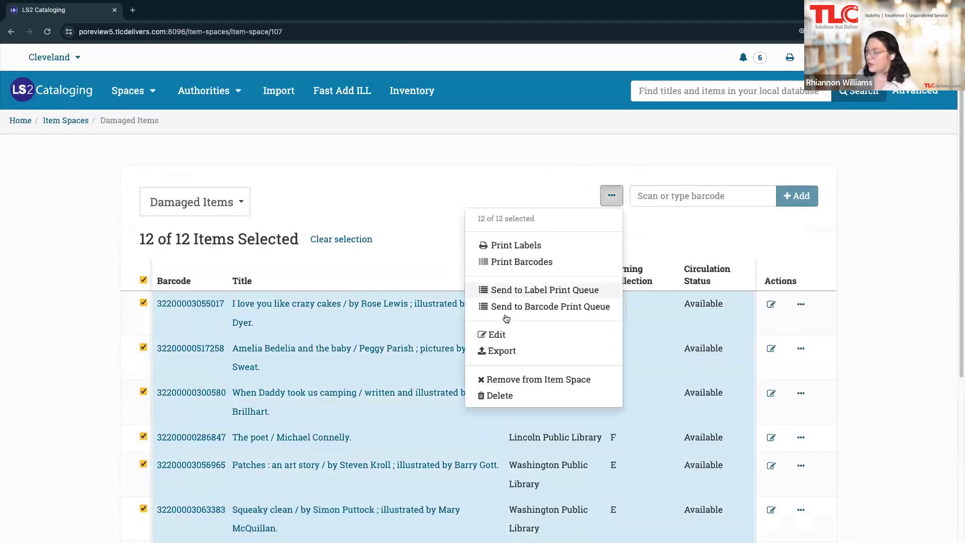
left_click(509, 334)
left_click(286, 122)
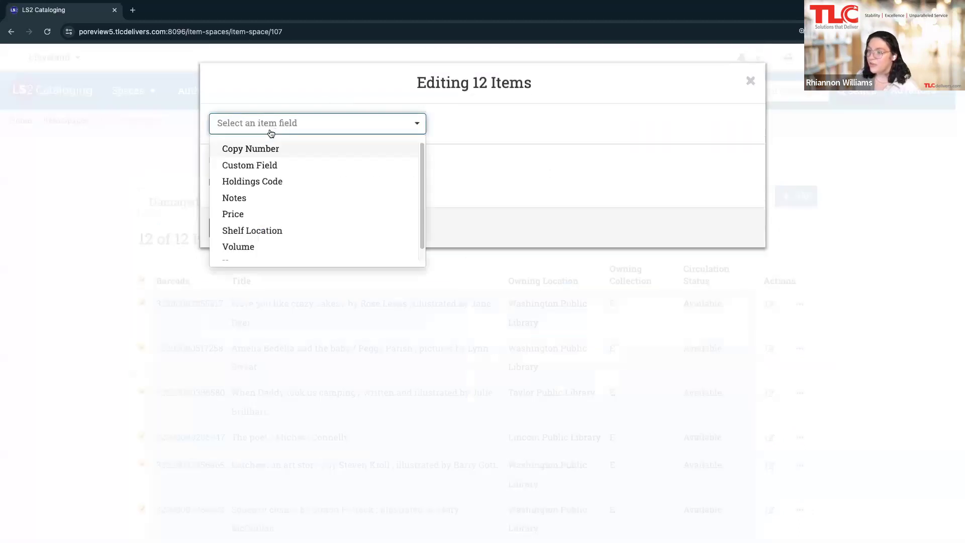
left_click(250, 199)
- Set the notes action to Remove and apply it to the Condition note
left_click(390, 154)
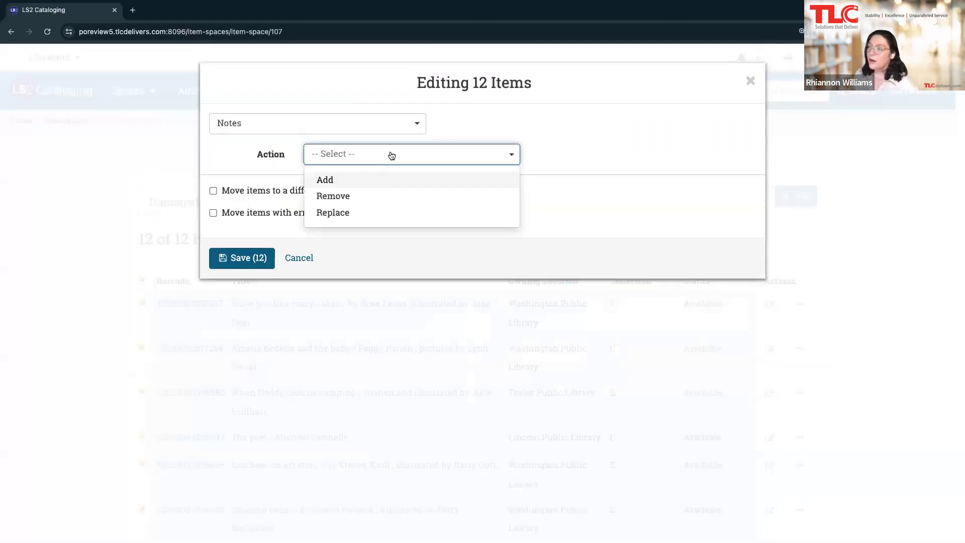
left_click(343, 180)
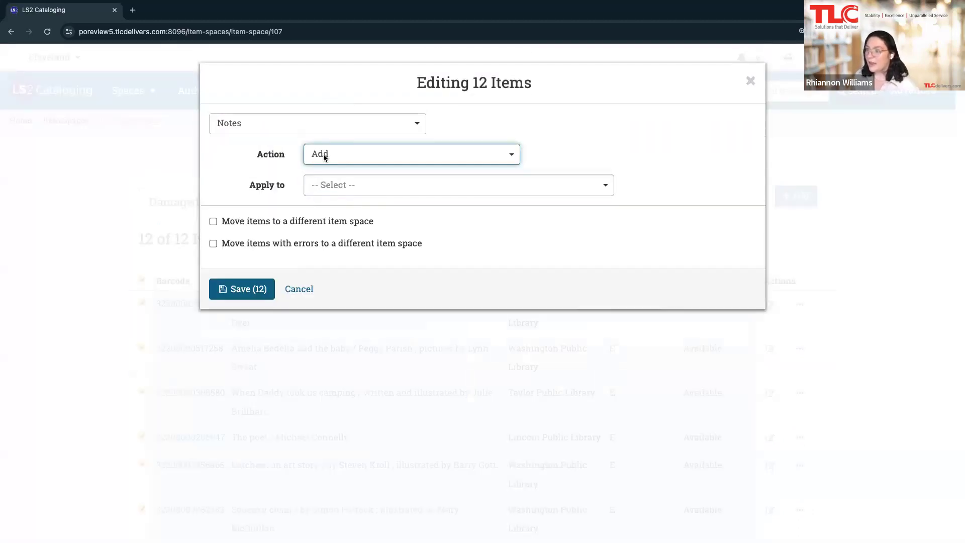
left_click(323, 194)
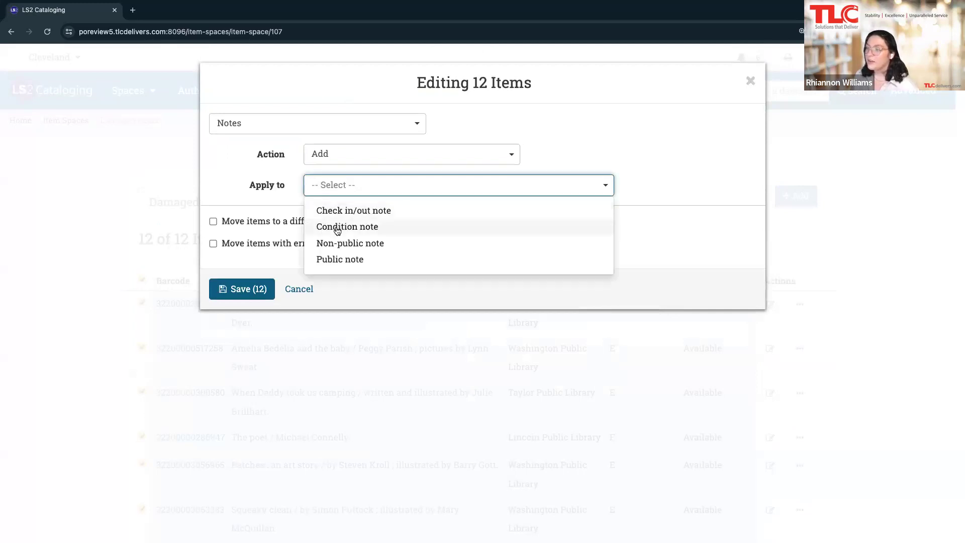
left_click(333, 154)
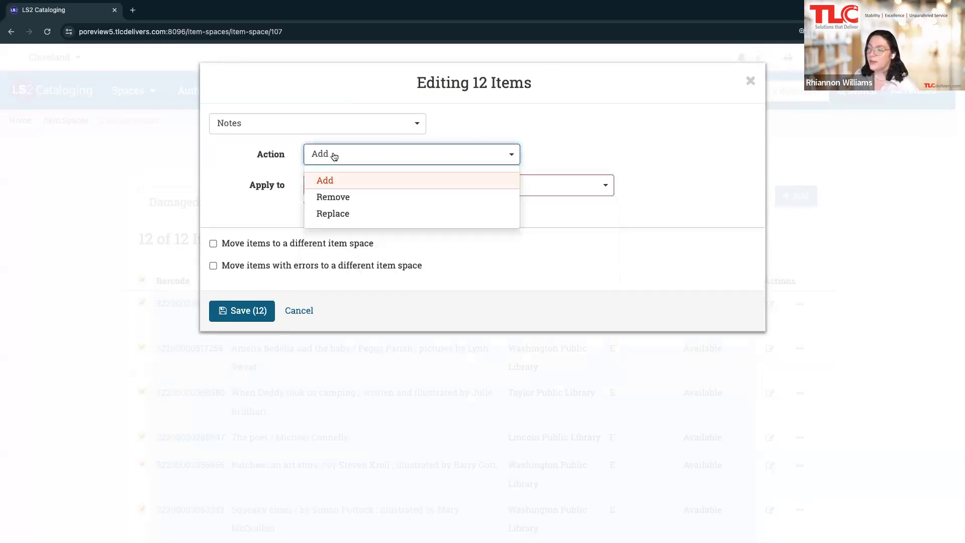
left_click(332, 196)
left_click(329, 193)
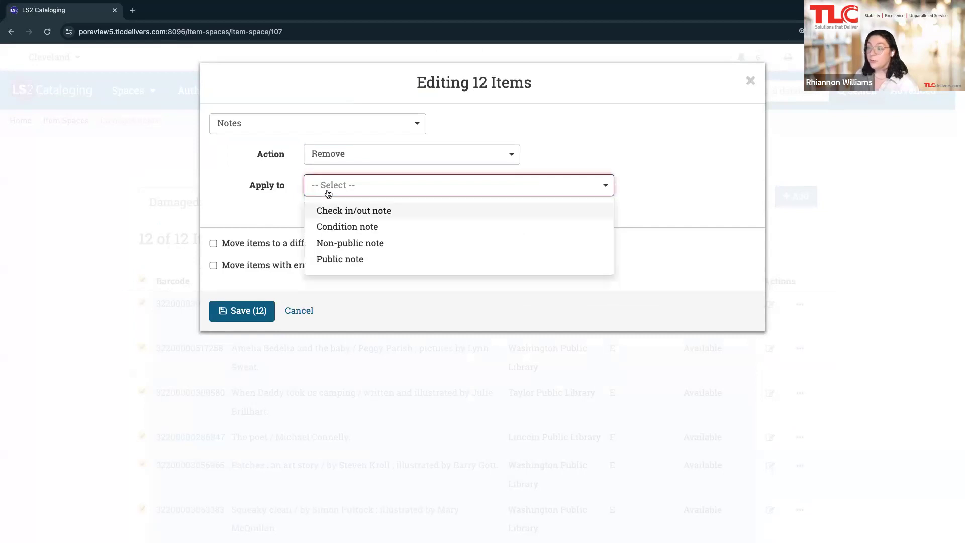
left_click(328, 227)
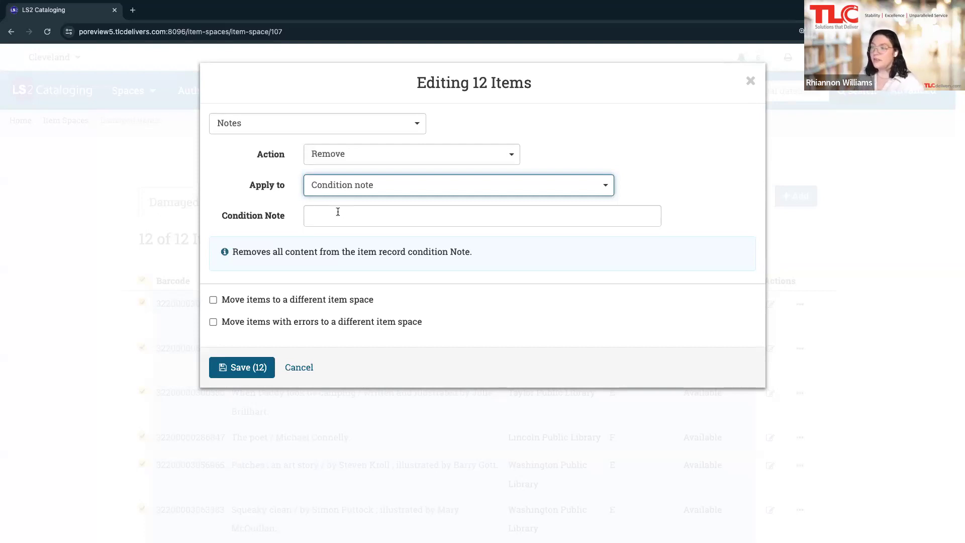
left_click(328, 194)
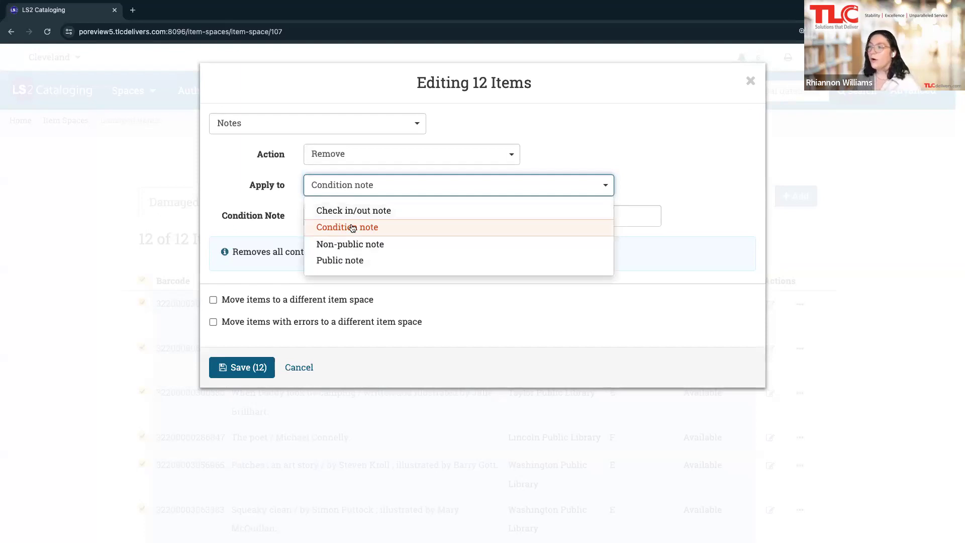
left_click(336, 227)
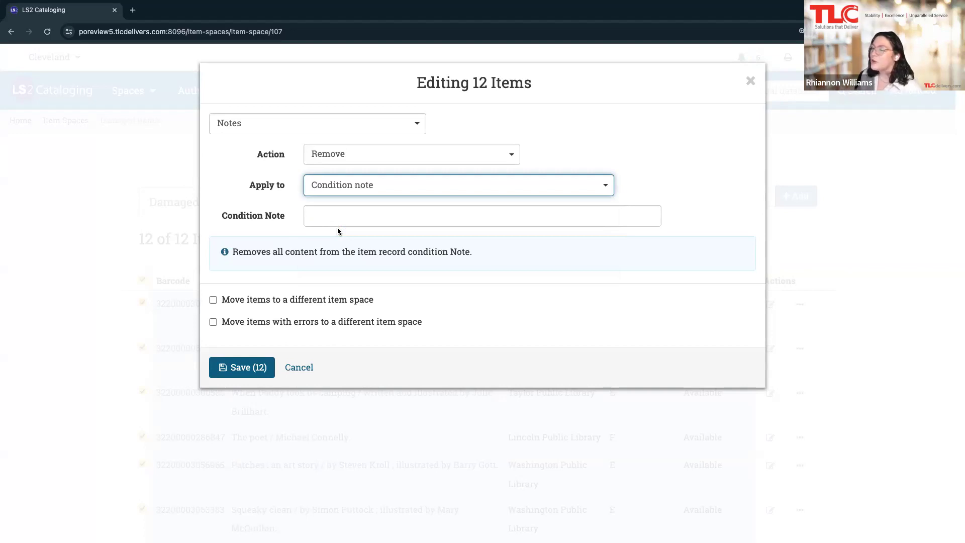
- Switch the notes action to Replace for the Condition note, and close the batch edit without saving
left_click(340, 154)
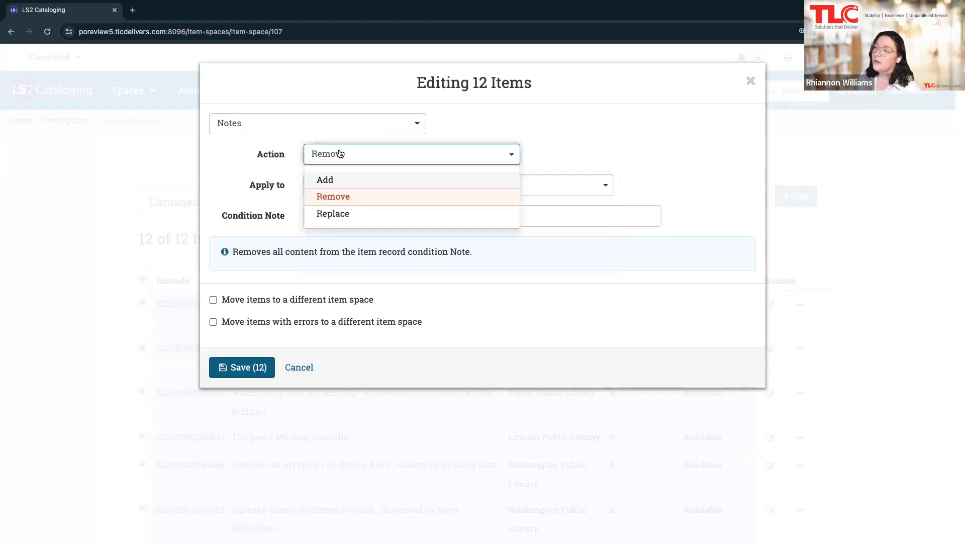
left_click(333, 213)
left_click(325, 188)
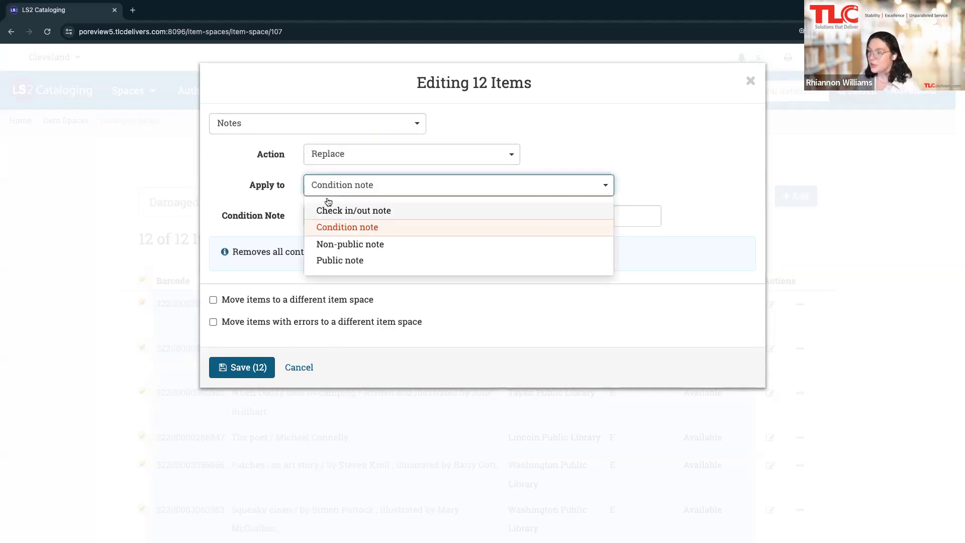
left_click(342, 227)
left_click(341, 165)
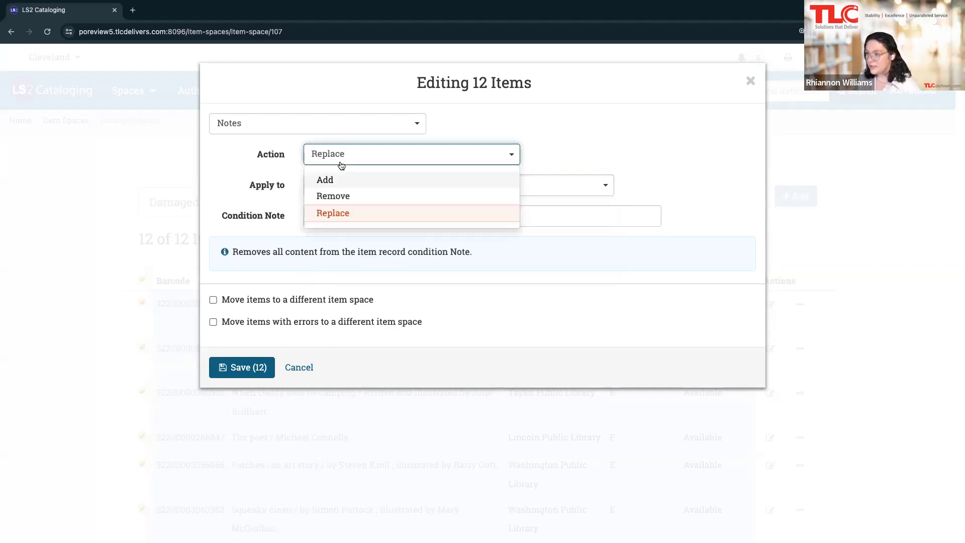
left_click(341, 166)
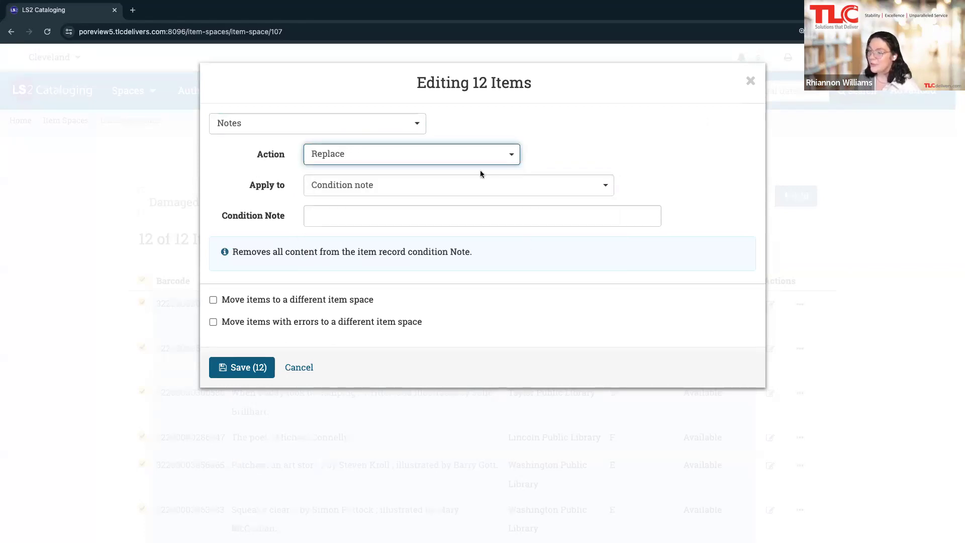
left_click(750, 81)
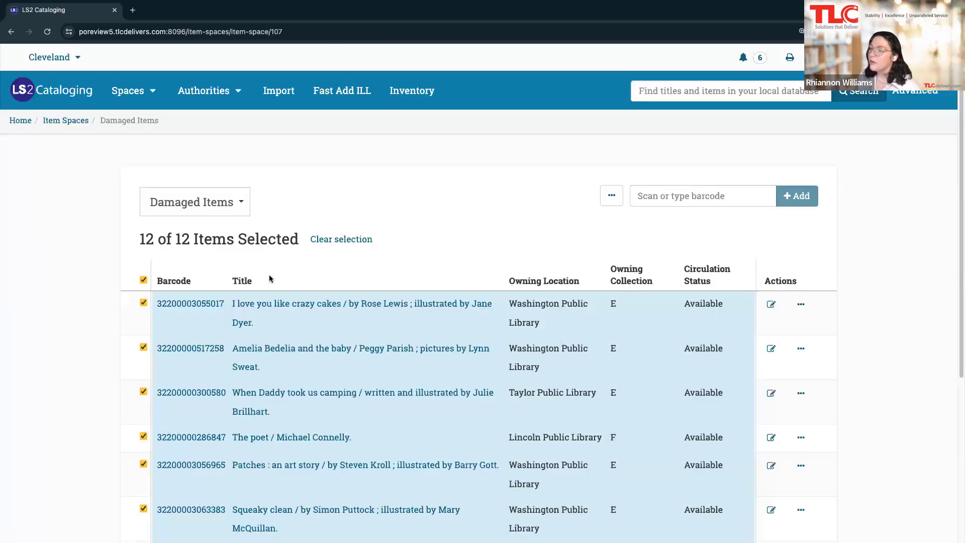
- Reopen the batch edit of the selected items for Notes and set it to Replace the Condition note
left_click(613, 197)
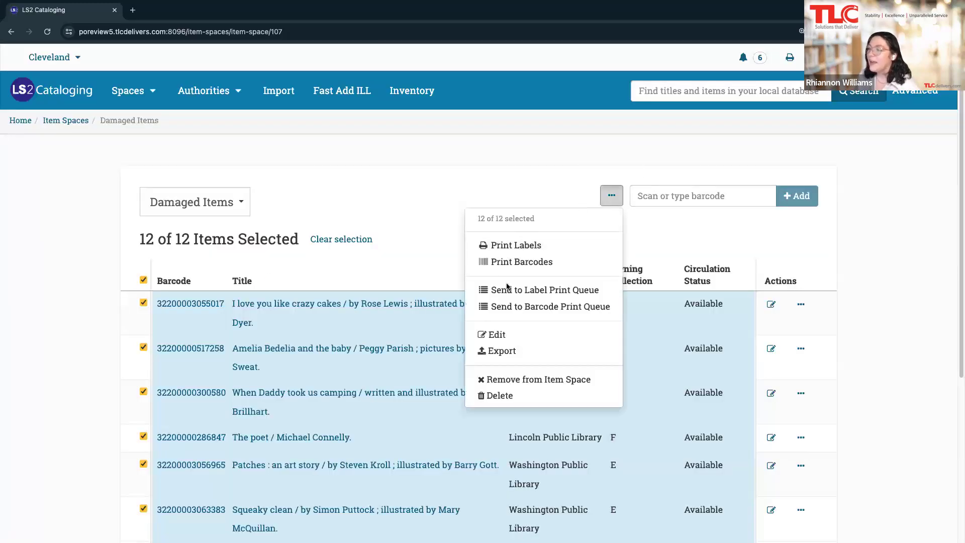
left_click(510, 333)
left_click(335, 134)
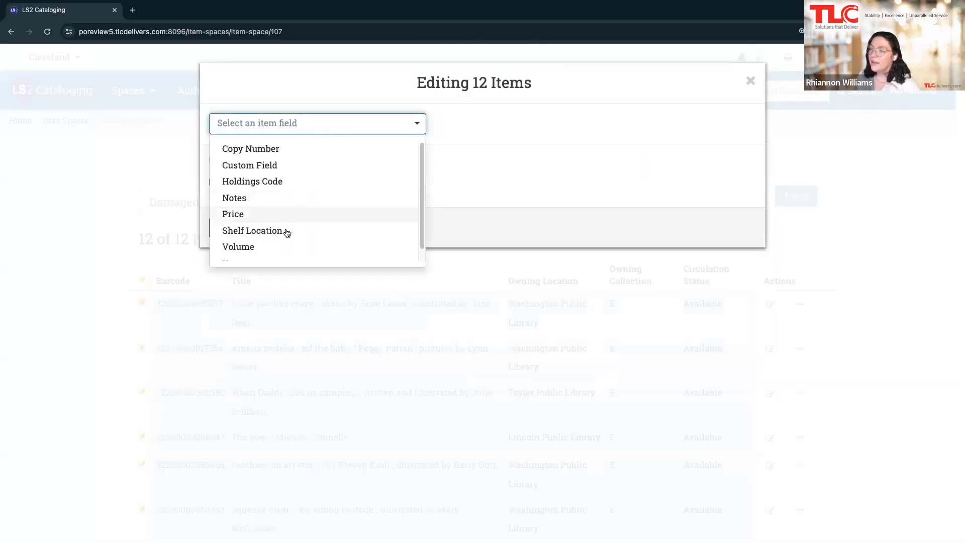
left_click(277, 192)
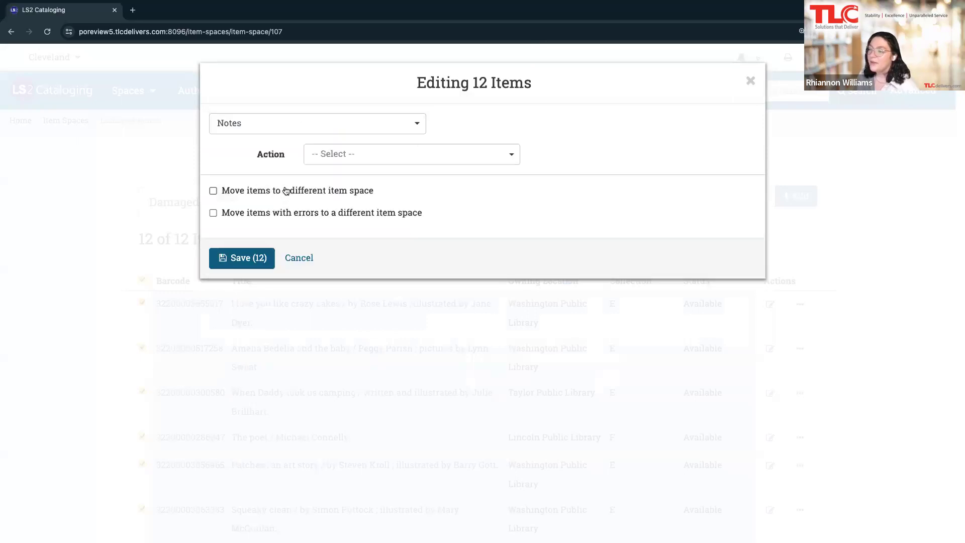
left_click(351, 158)
left_click(334, 211)
left_click(333, 186)
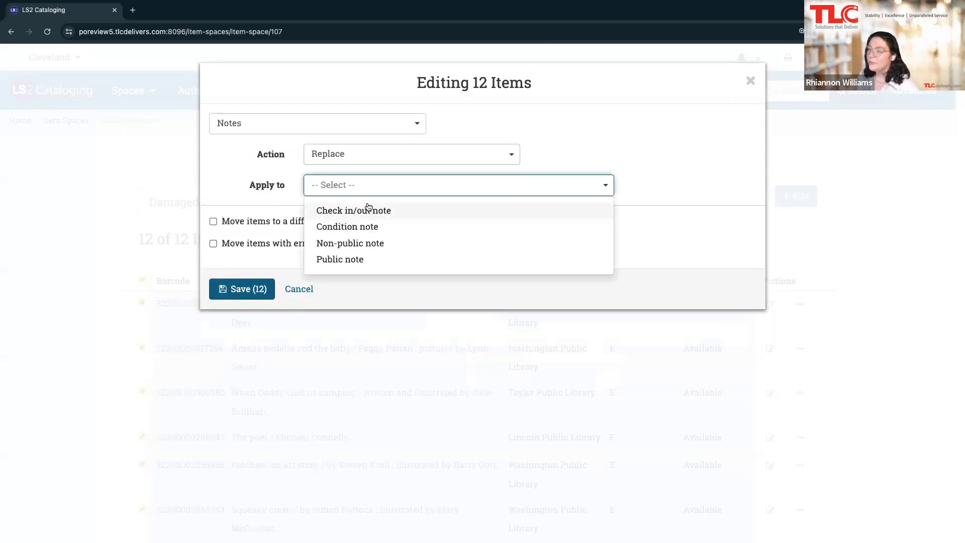
left_click(371, 225)
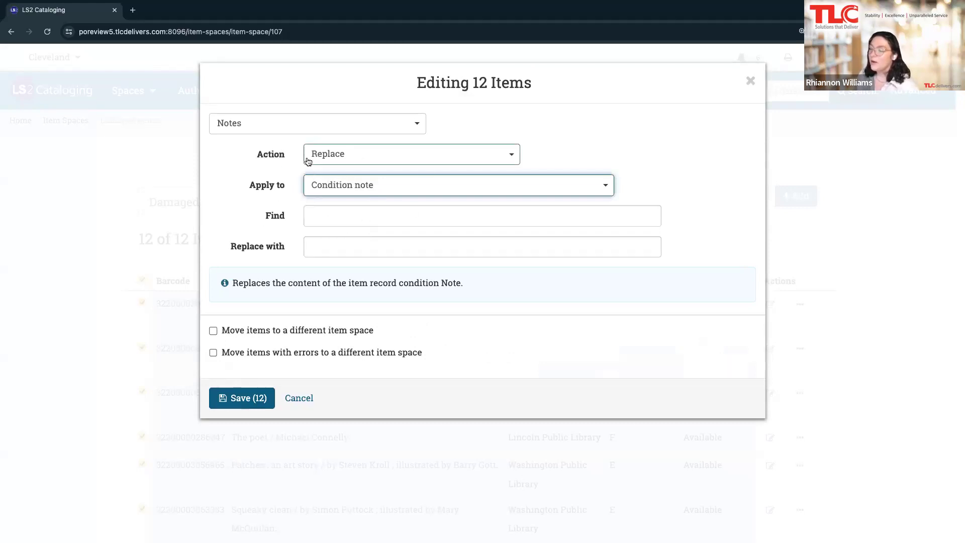
- Try to save the note replacement with the Find field empty, and cancel the batch edit
left_click(316, 213)
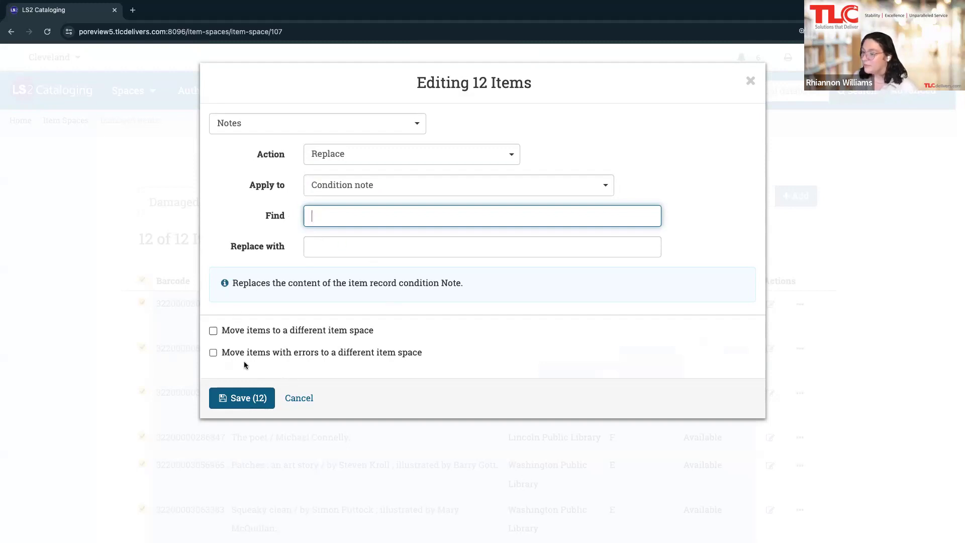
left_click(244, 400)
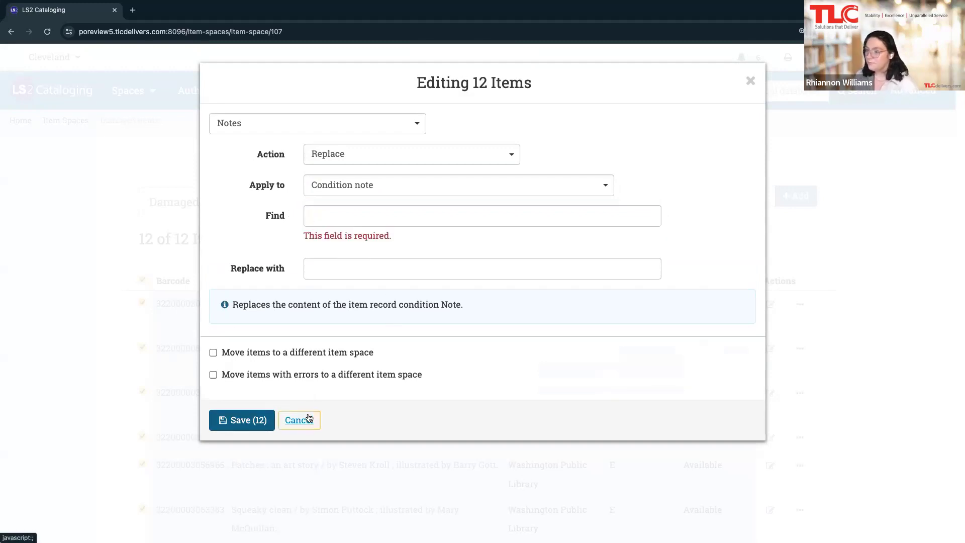
left_click(310, 420)
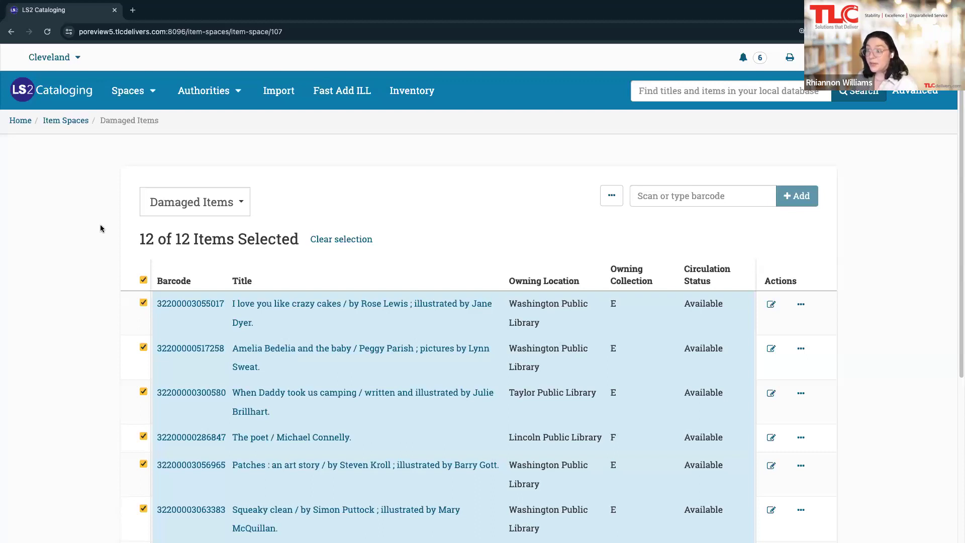
- Return to the list of item spaces
left_click(73, 123)
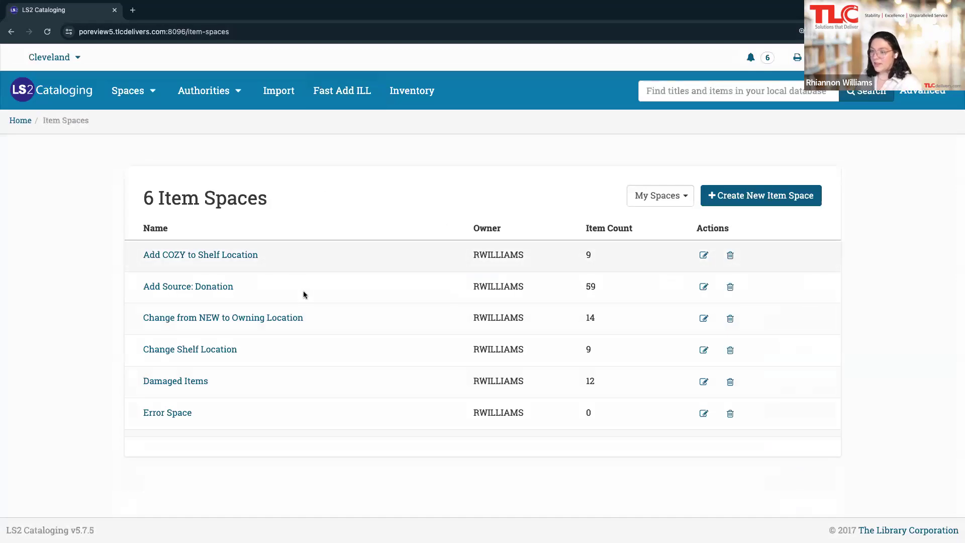
- Open the Add COZY to Shelf Location item space and select all of its items
left_click(194, 253)
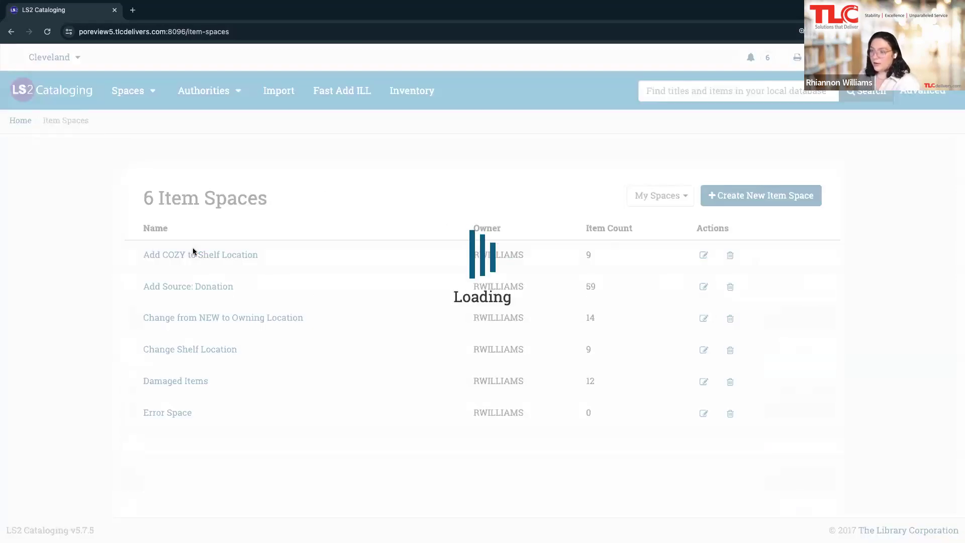
left_click(144, 267)
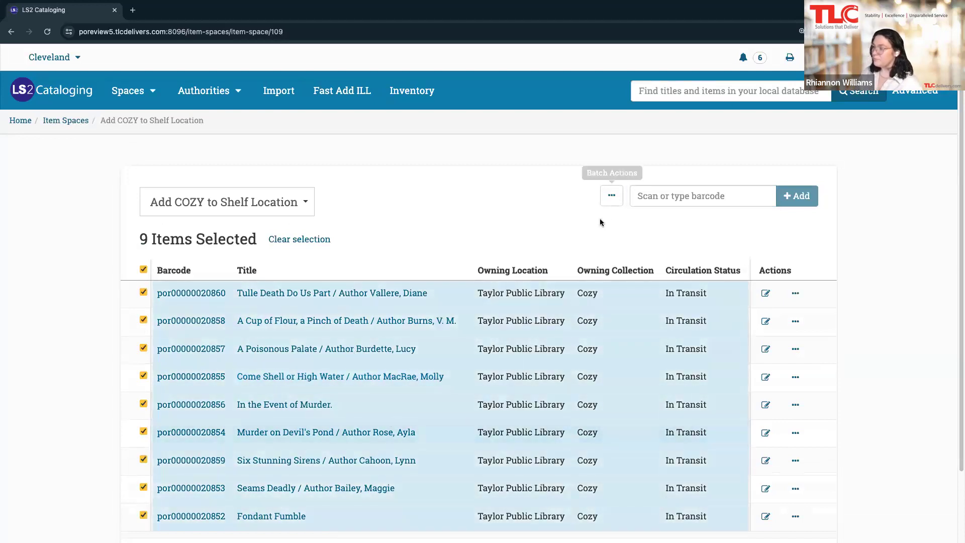
- Look over the item fields available in the batch edit of the selected items, and close it without saving
left_click(610, 200)
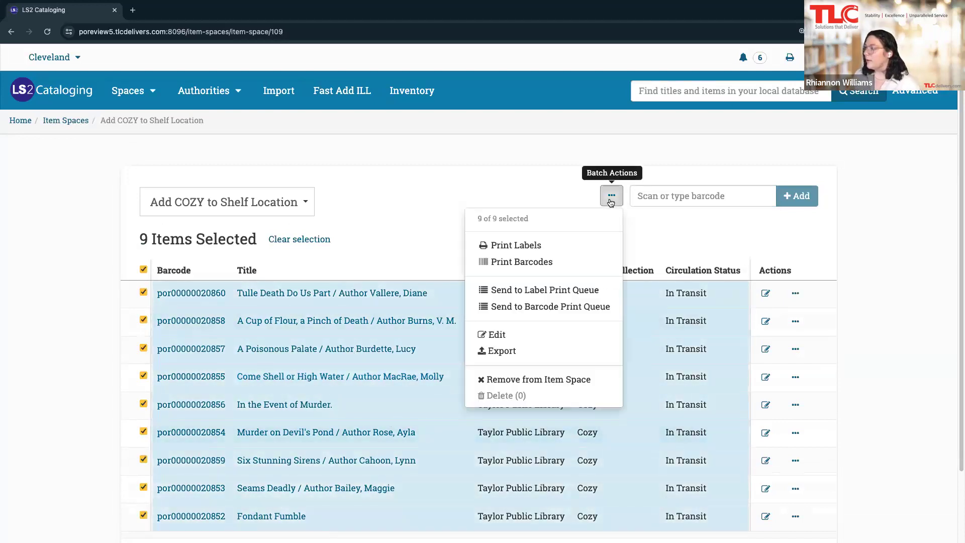
left_click(508, 339)
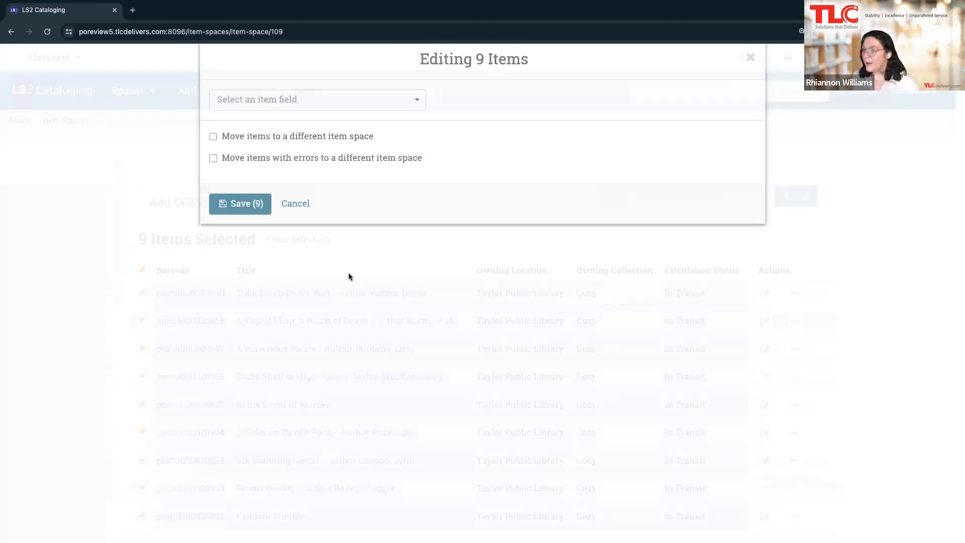
left_click(296, 124)
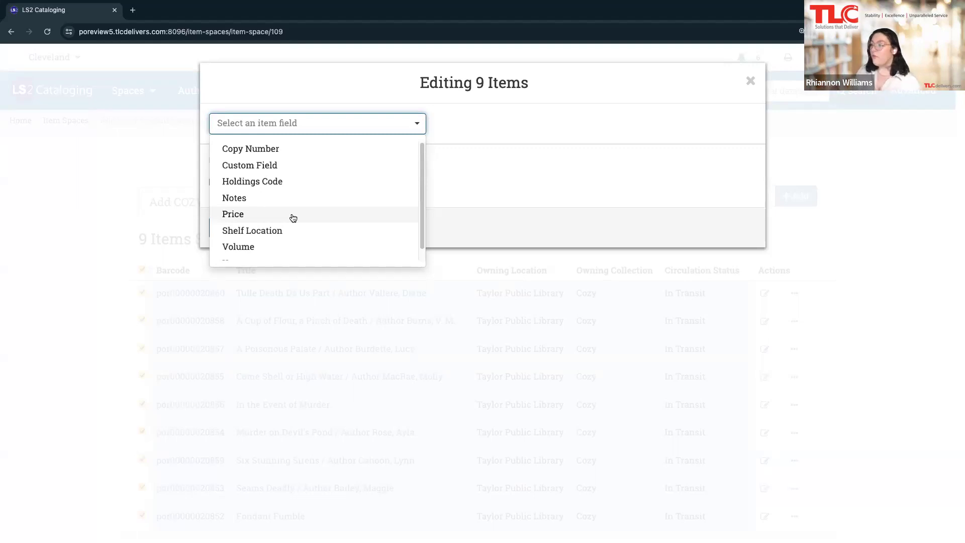
left_click(751, 84)
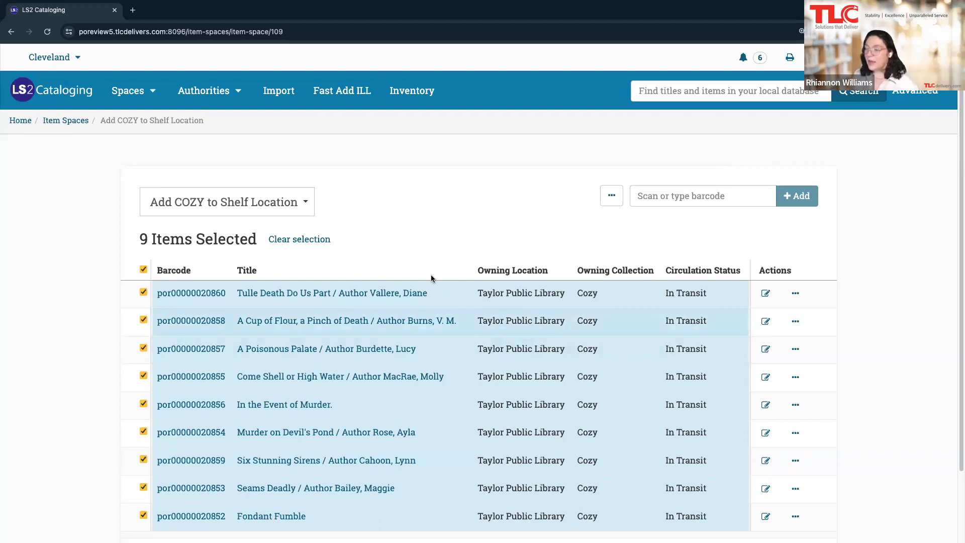
- Reopen the batch edit of the selected items for Shelf Location and set its action to Add
scroll(267, 209, "down", 1)
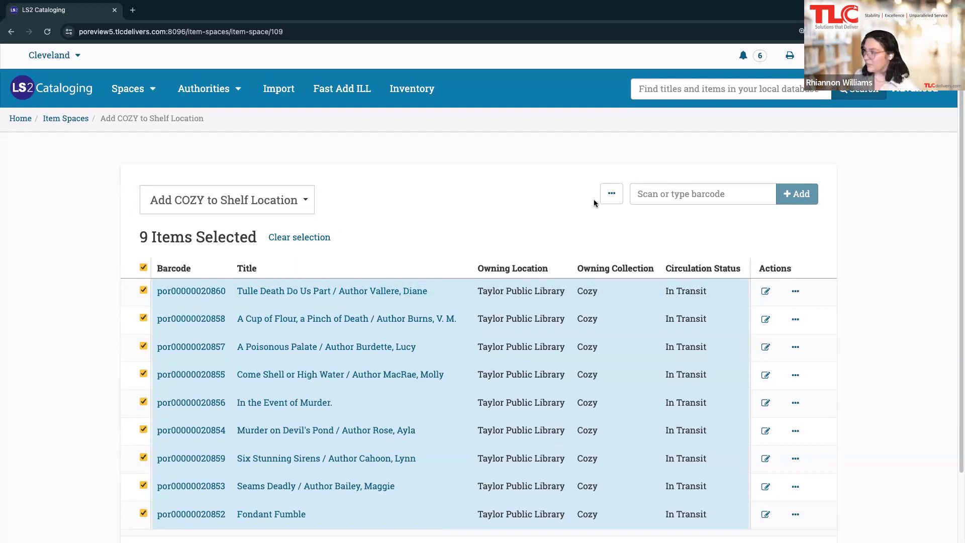
left_click(611, 193)
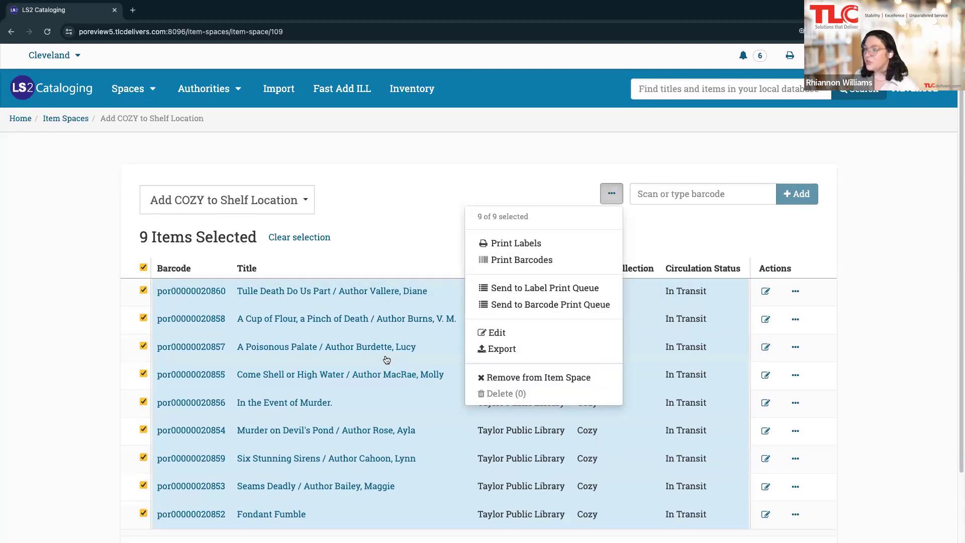
left_click(481, 334)
left_click(256, 128)
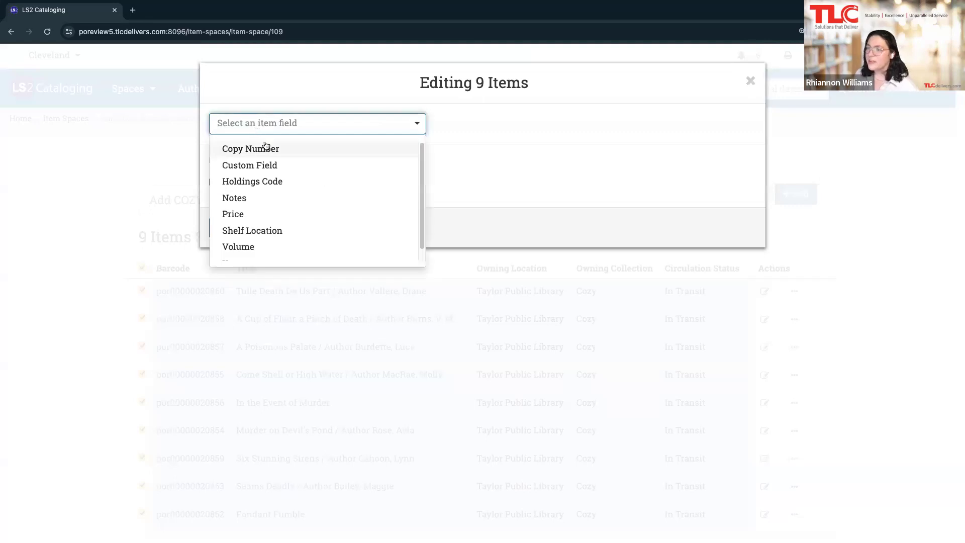
scroll(274, 161, "down", 1)
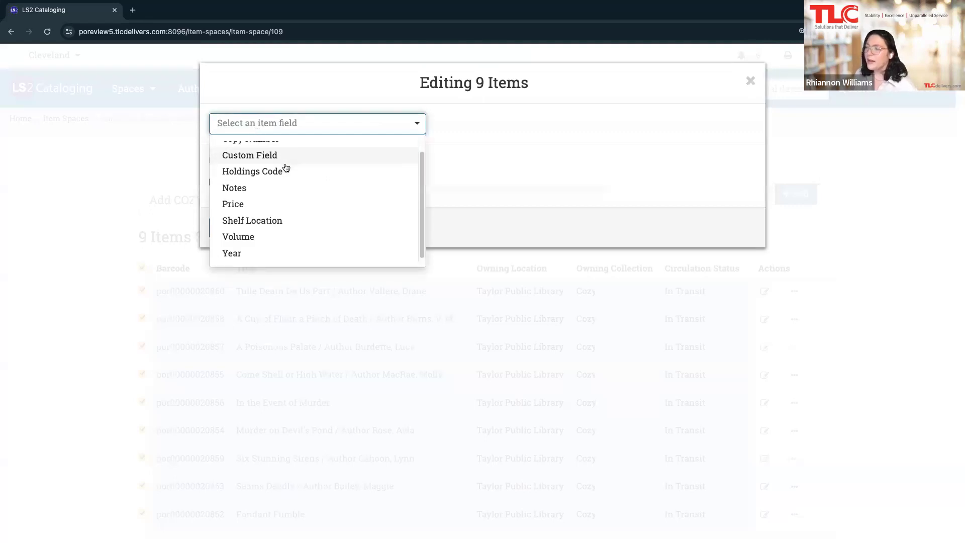
left_click(261, 221)
left_click(326, 156)
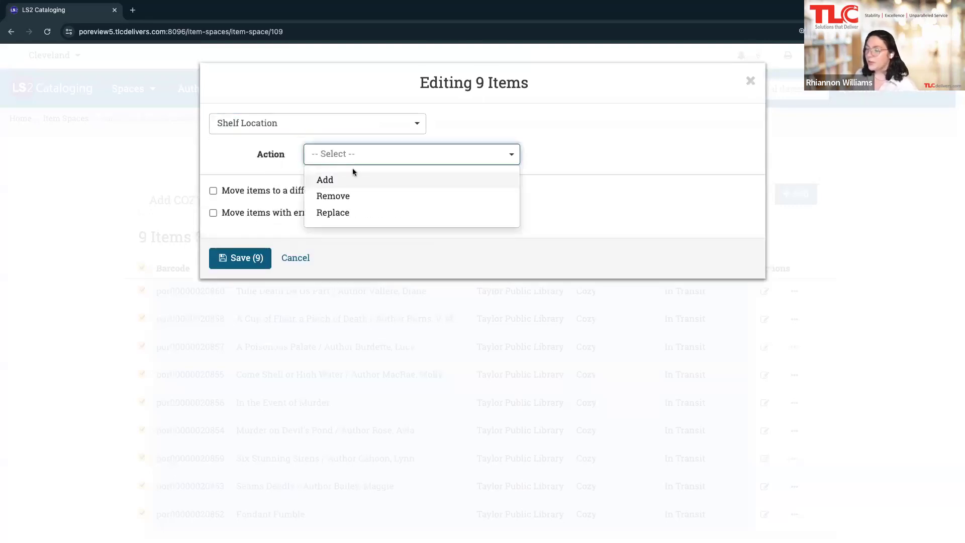
left_click(329, 181)
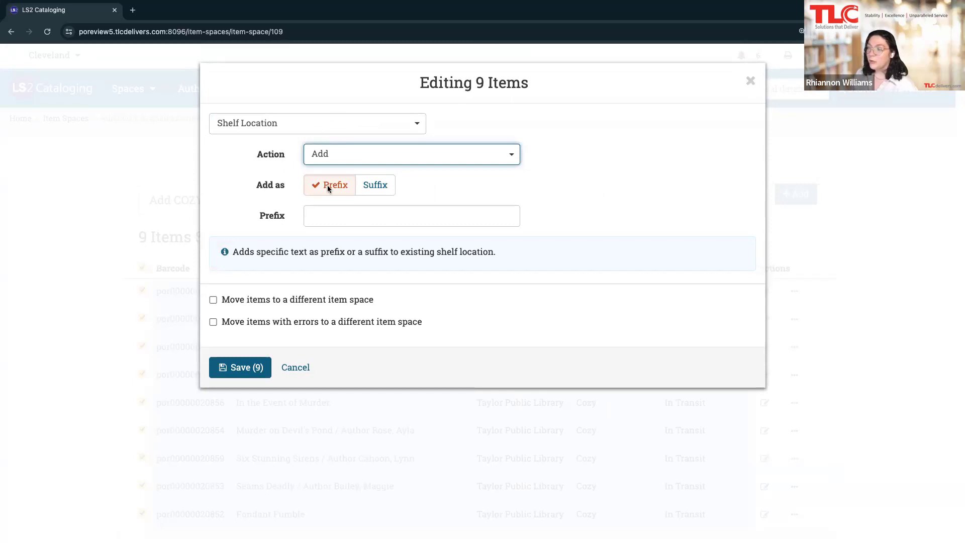
- Set the shelf location addition as a Prefix with the text COZY
left_click(375, 186)
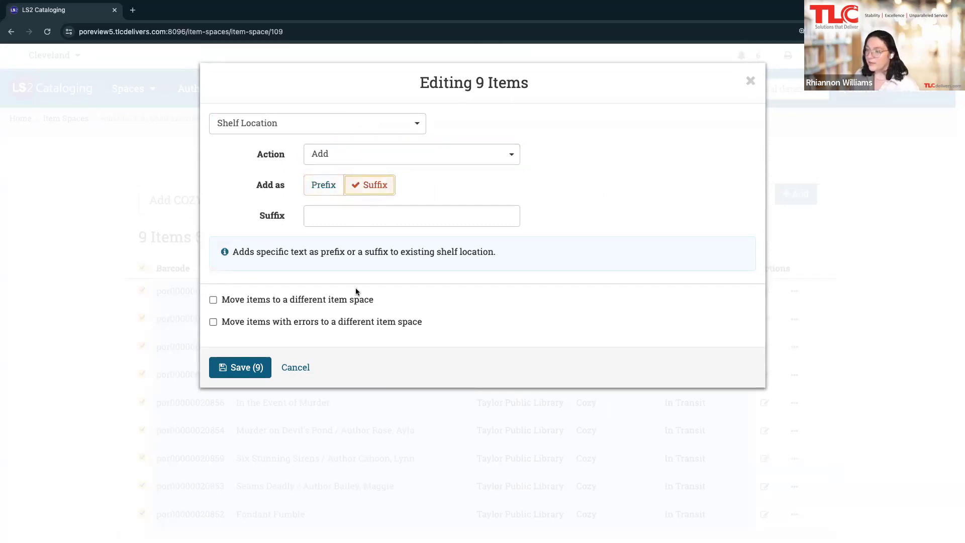
left_click(312, 185)
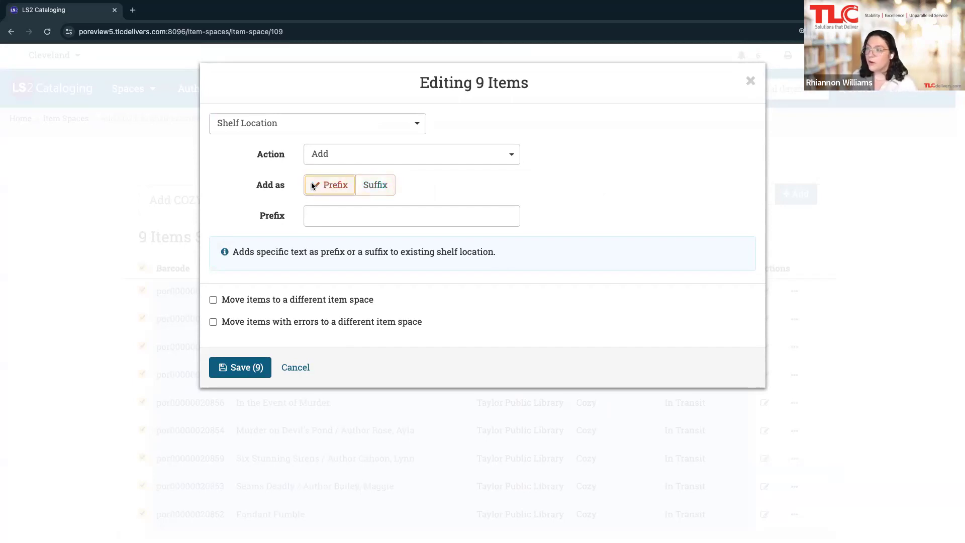
left_click(335, 217)
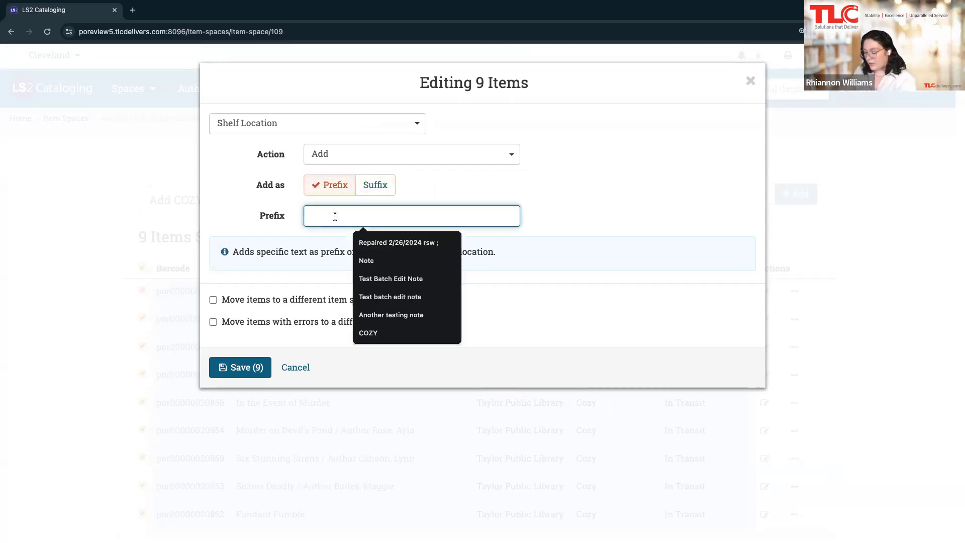
type("COZY")
left_click(403, 259)
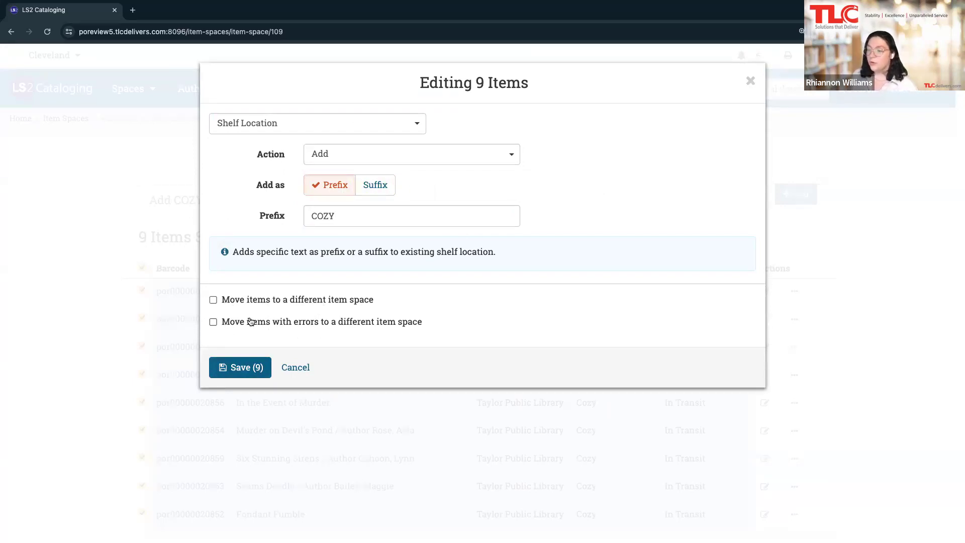
- Choose to move items with errors to Error Space, and save the batch edit
left_click(267, 327)
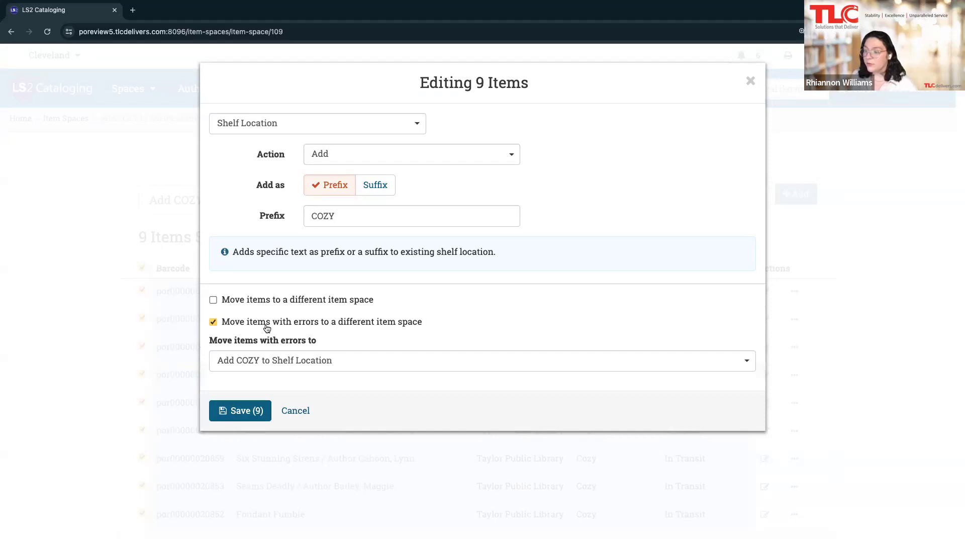
left_click(249, 359)
type("error")
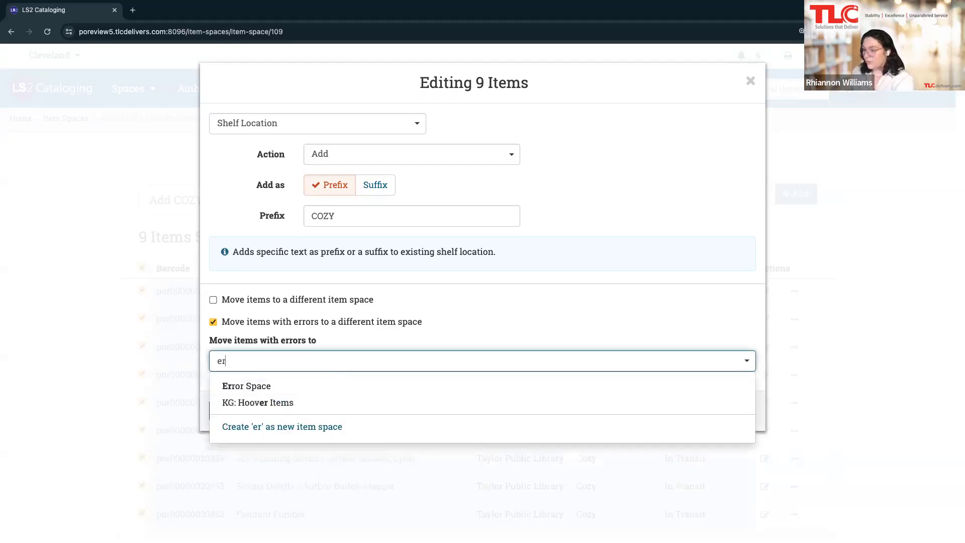
left_click(265, 388)
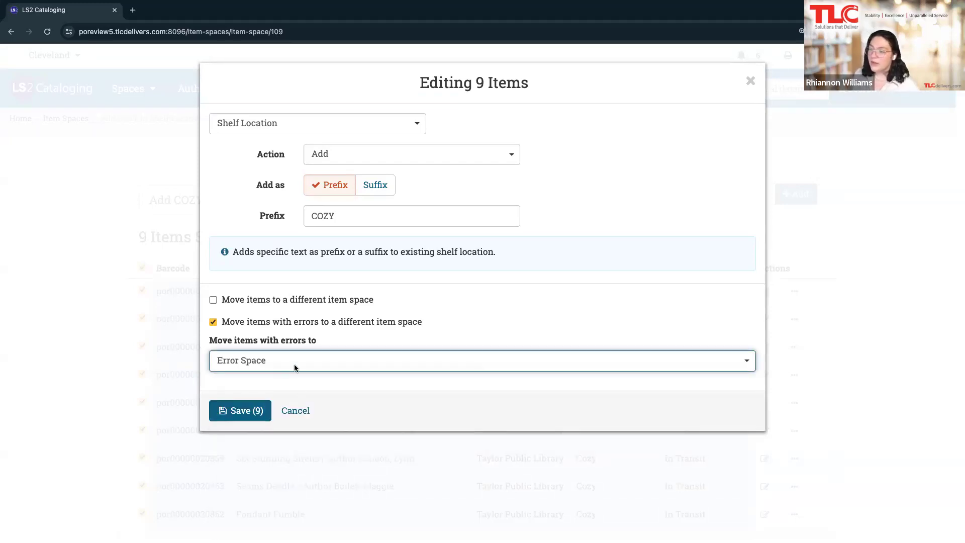
left_click(232, 410)
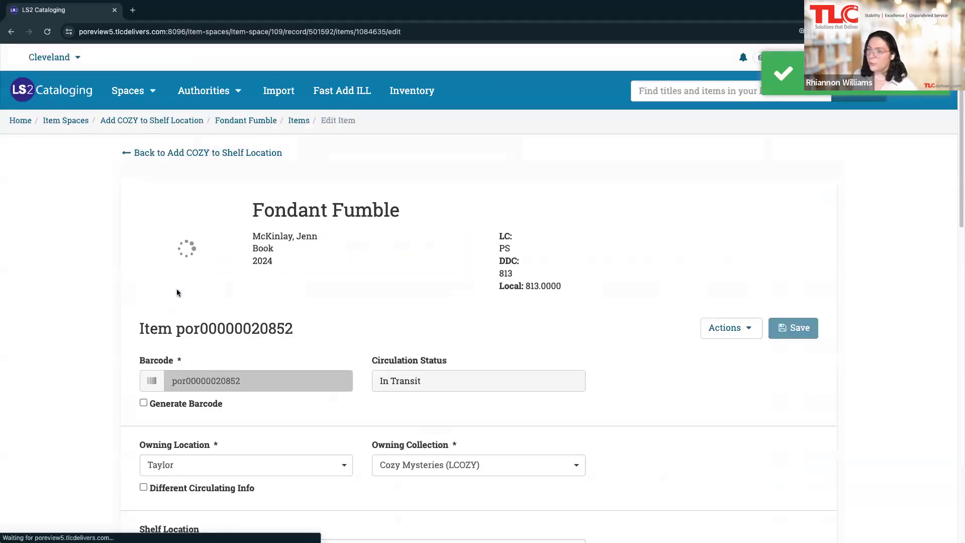
- Examine the Shelf Location in the Fondant Fumble item record for the added prefix
scroll(178, 289, "down", 2)
scroll(178, 289, "down", 5)
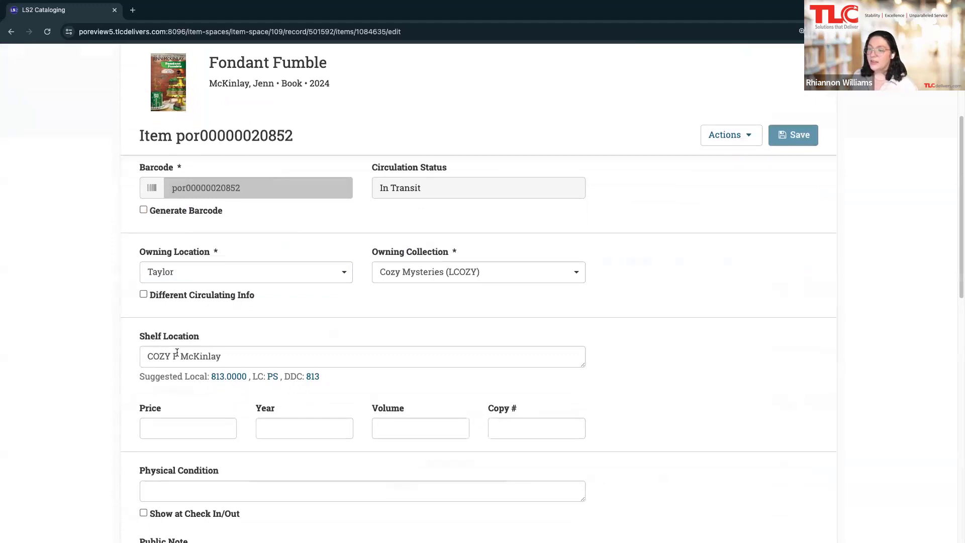
left_click_drag(173, 356, 224, 358)
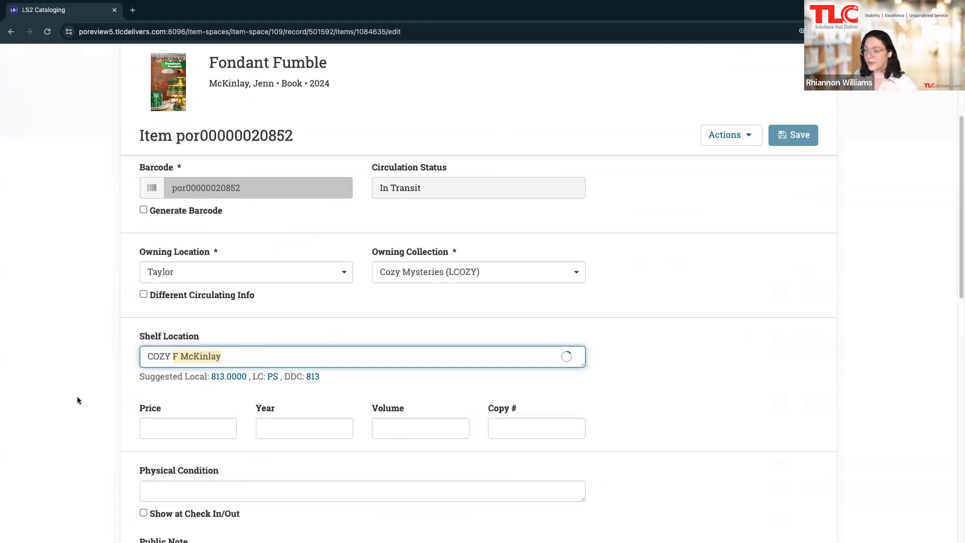
left_click(100, 384)
scroll(768, 232, "up", 1)
scroll(729, 245, "up", 3)
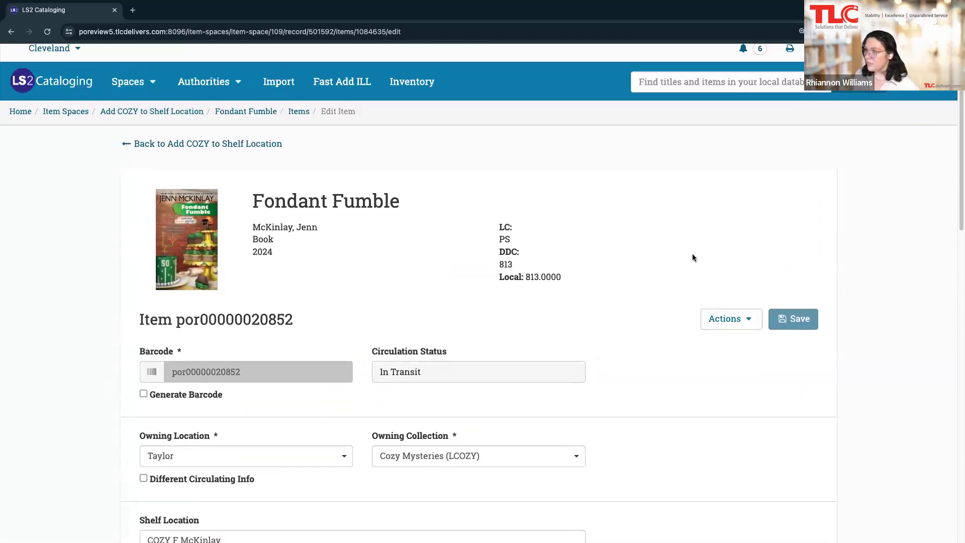
scroll(614, 259, "down", 5)
scroll(212, 121, "up", 3)
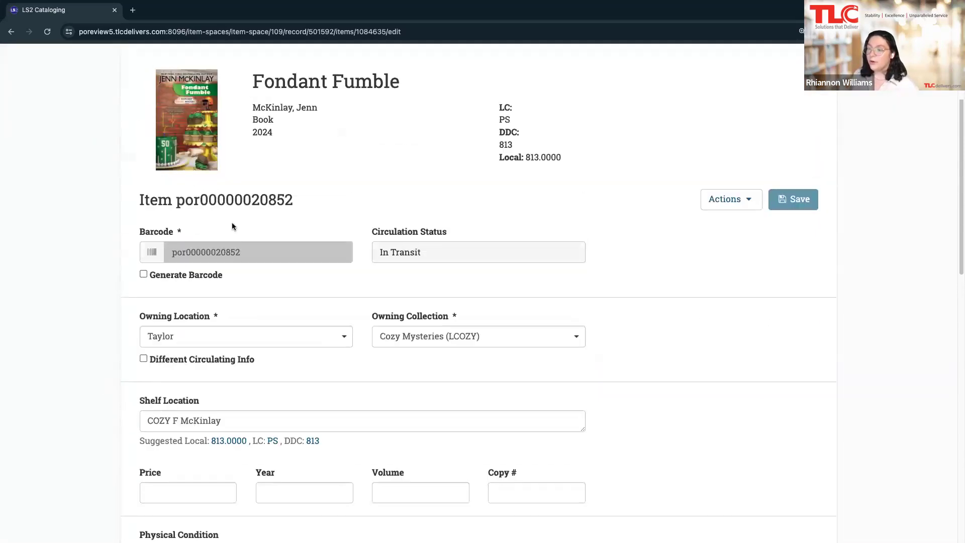
- Return to the Add COZY to Shelf Location item space and select all of its items again
left_click(135, 57)
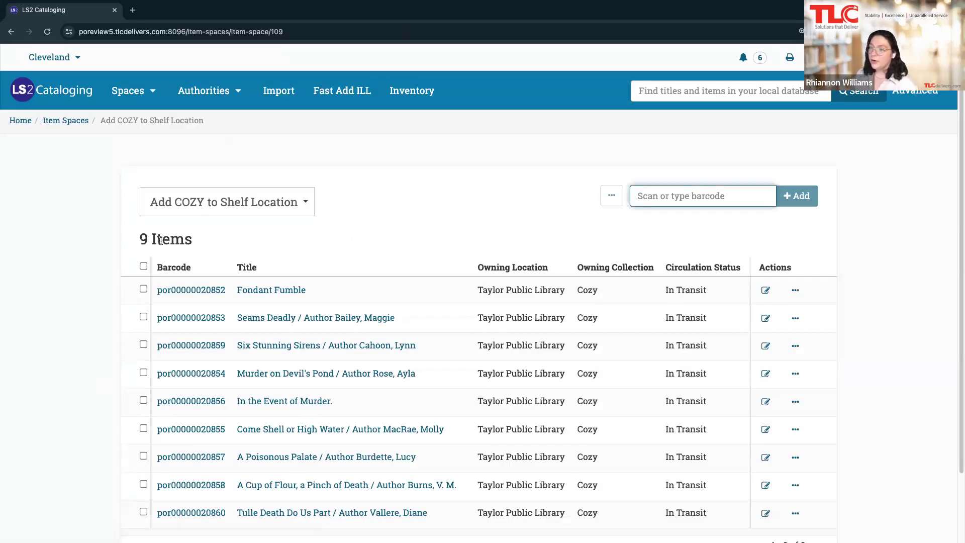
left_click(143, 265)
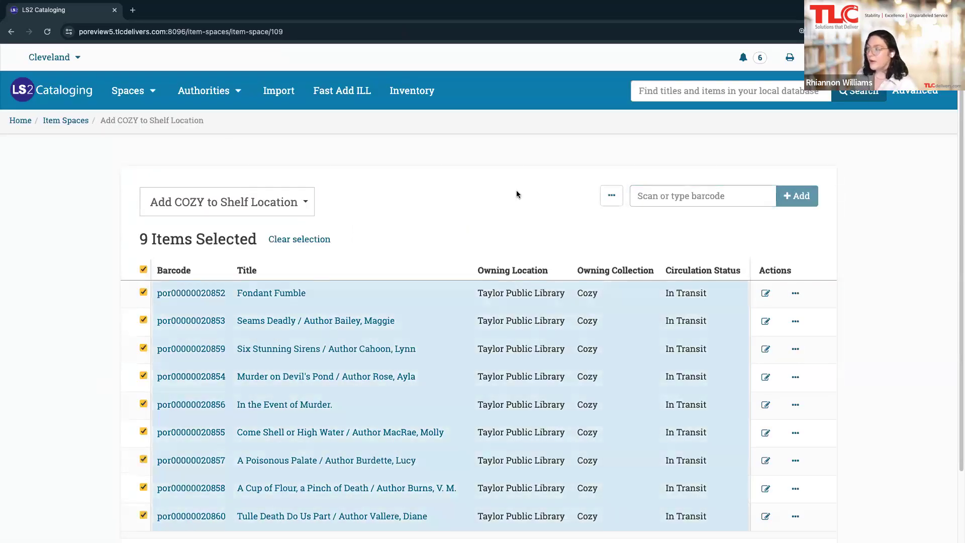
left_click(611, 196)
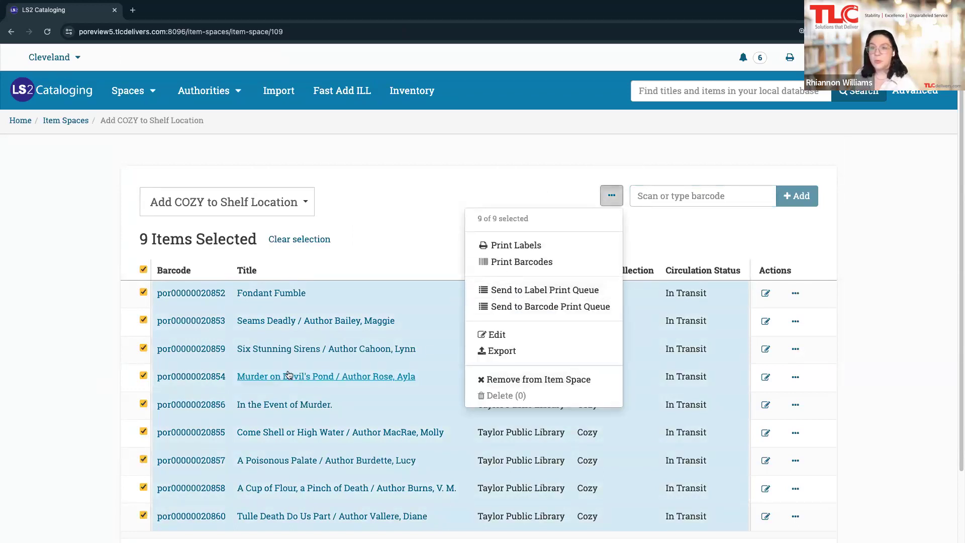
left_click(370, 219)
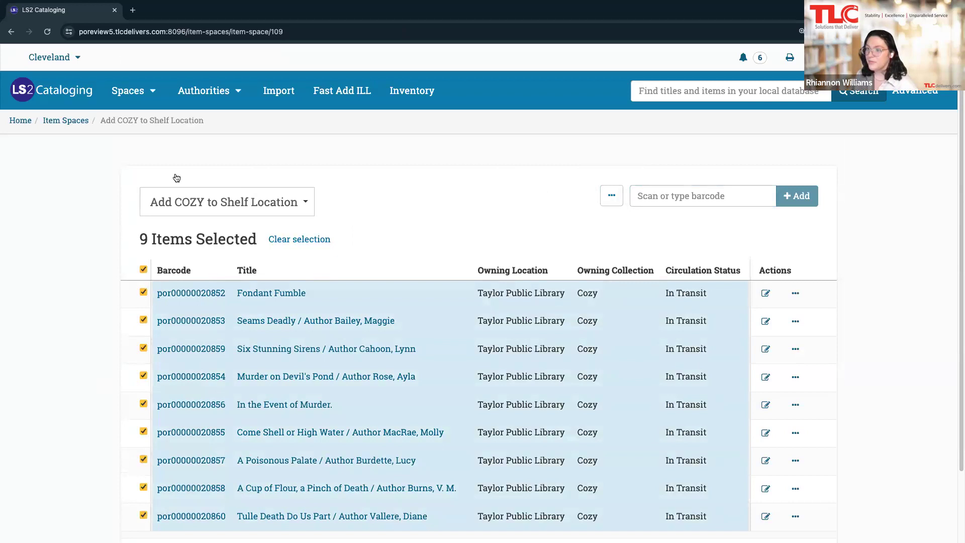
- Set up a batch edit of the selected items to Remove the text COZY from the Shelf Location
left_click(611, 195)
left_click(526, 335)
left_click(258, 126)
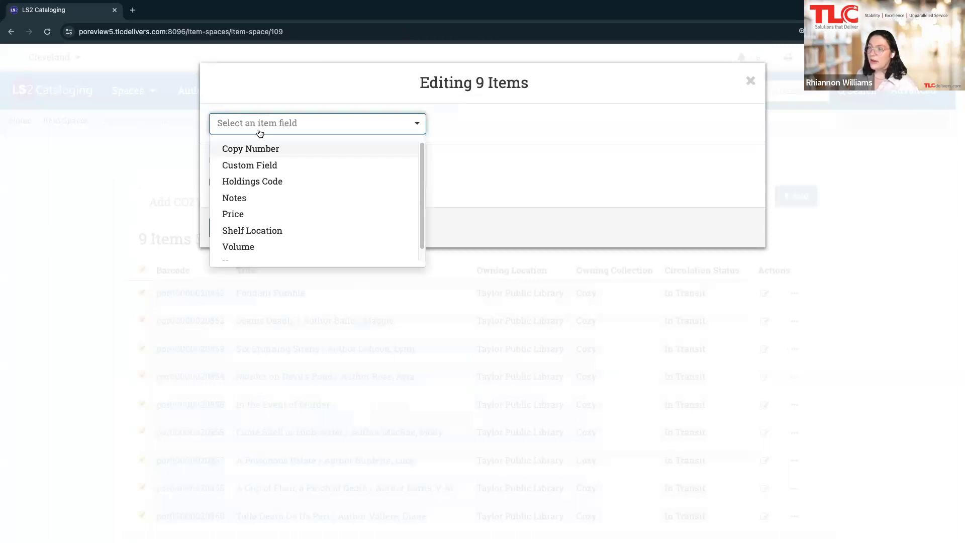
left_click(247, 230)
left_click(330, 153)
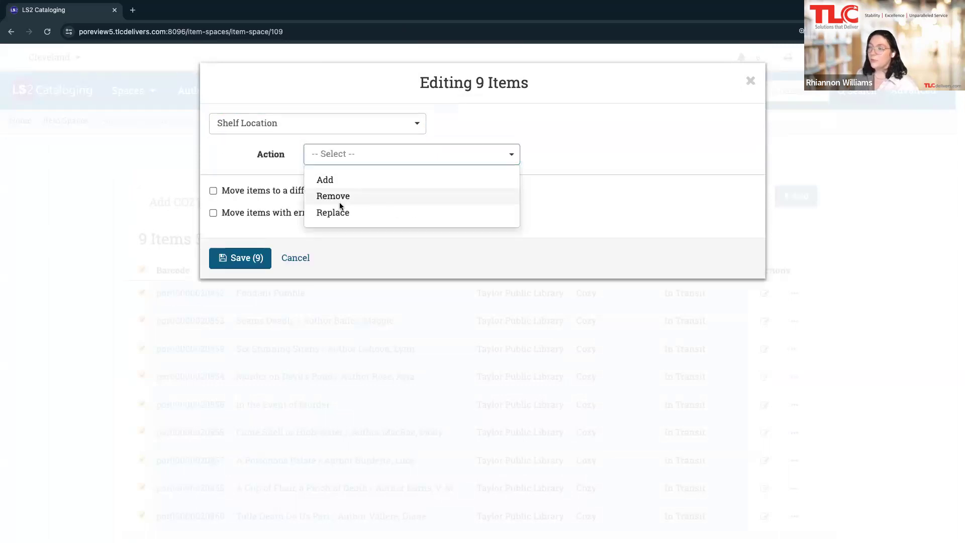
left_click(334, 197)
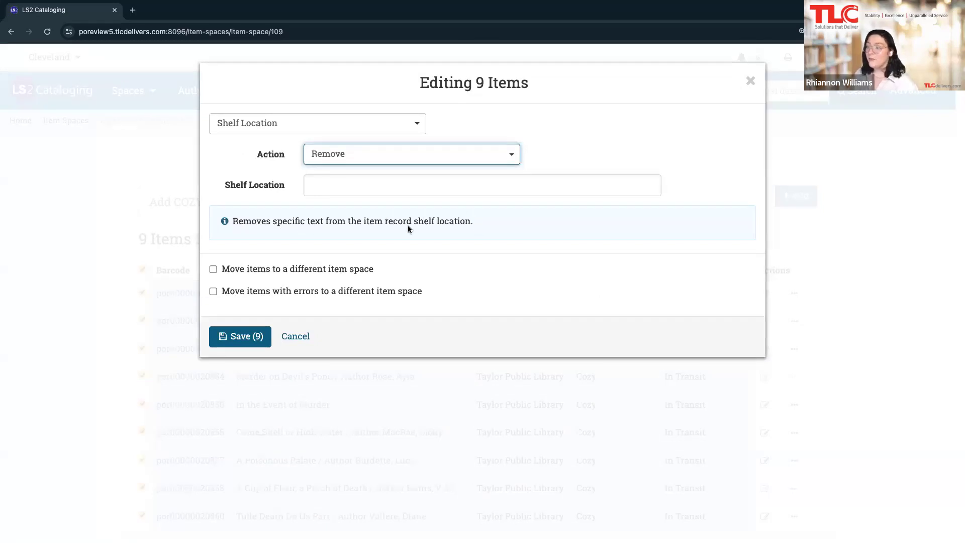
left_click(333, 182)
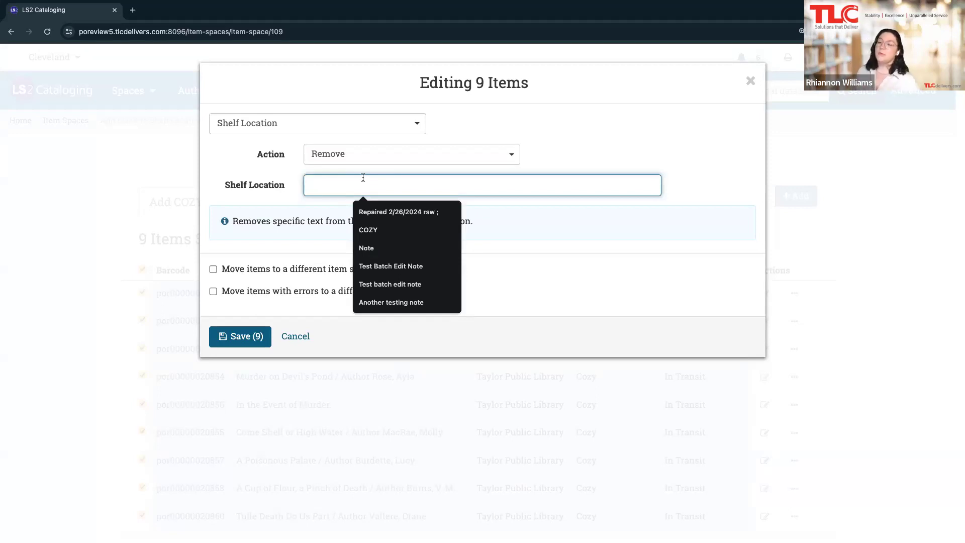
left_click(369, 222)
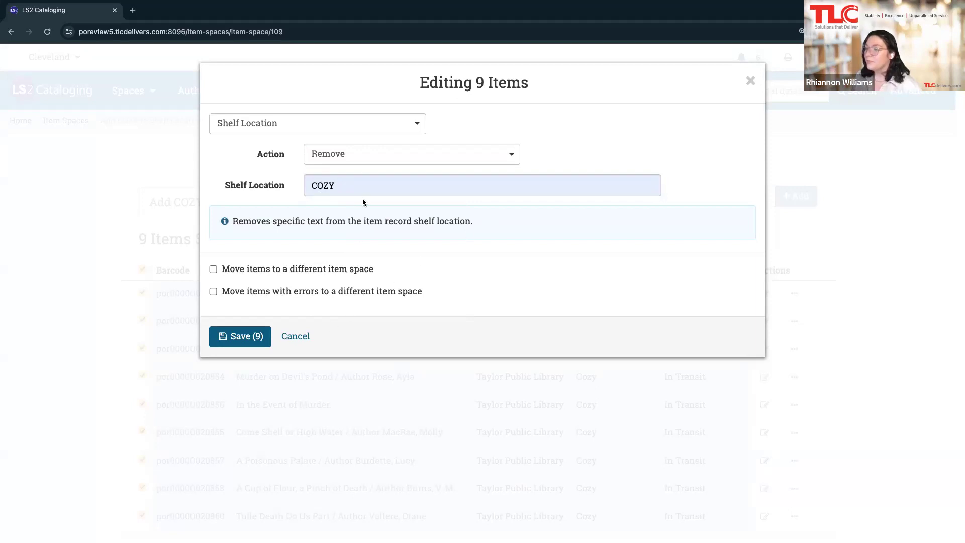
- Switch the Shelf Location action to Replace, and close the batch edit without saving
left_click(357, 152)
left_click(340, 213)
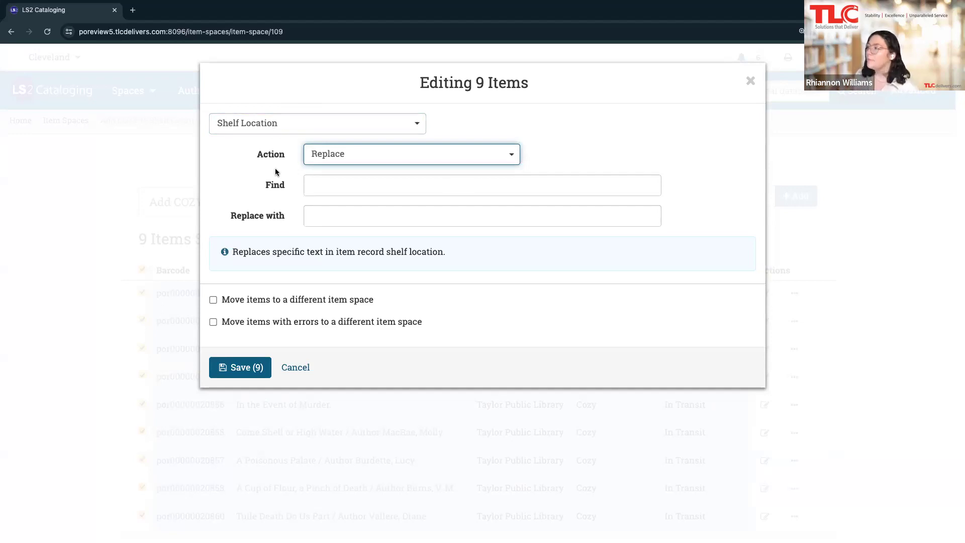
left_click(748, 81)
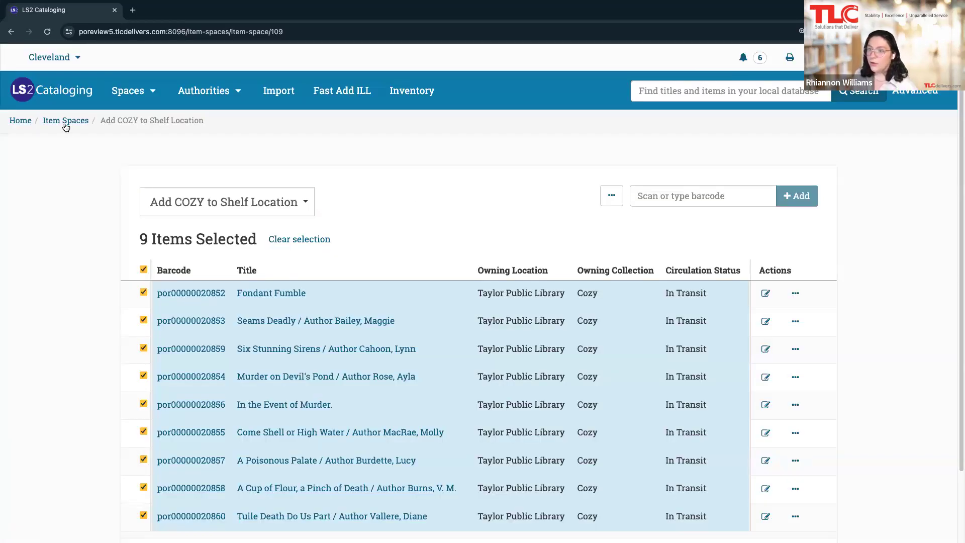
- Compare the list of item spaces with the list of title spaces, ending on the item spaces
left_click(66, 121)
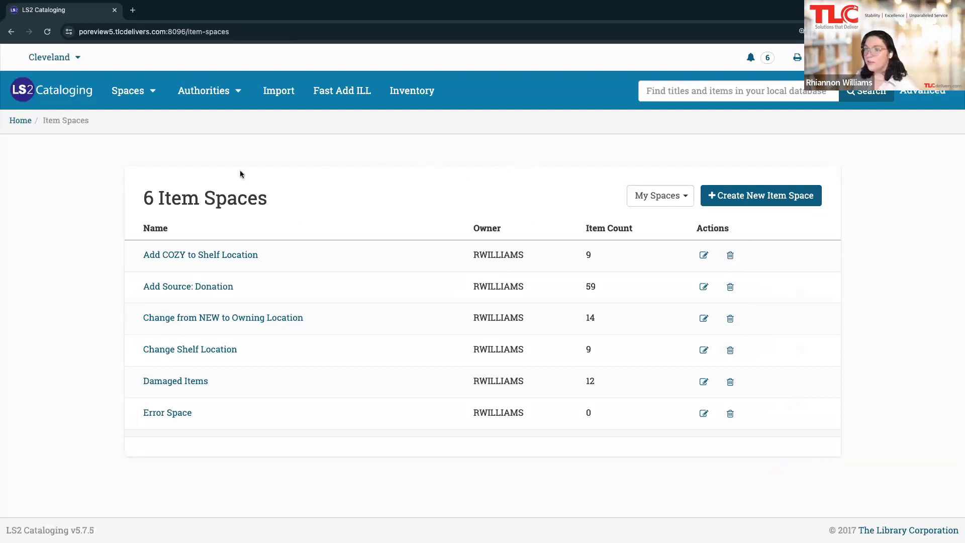
left_click(130, 100)
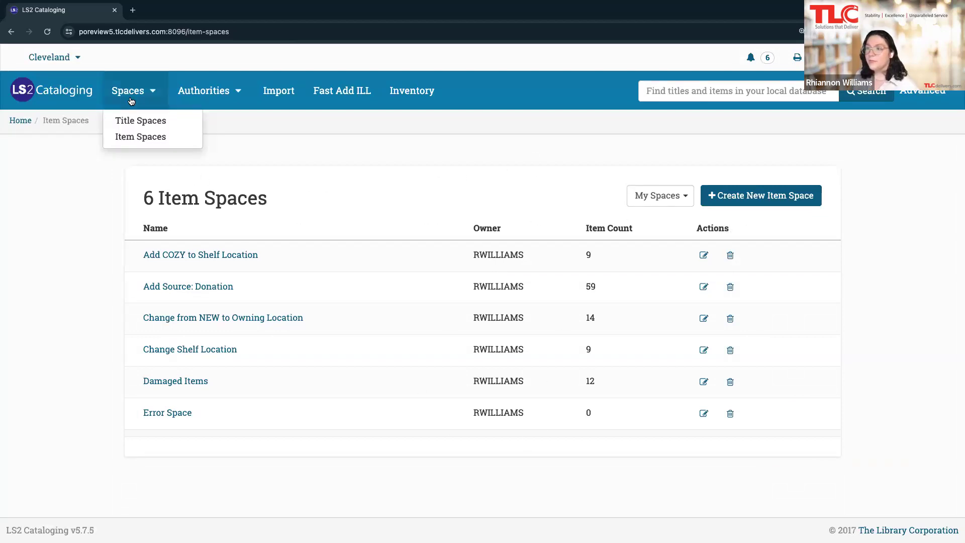
left_click(141, 124)
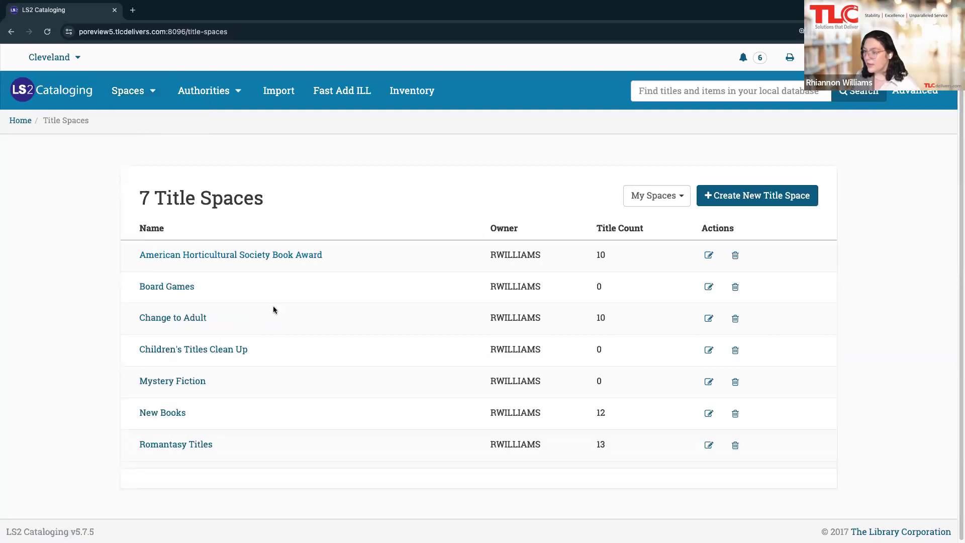
scroll(324, 297, "down", 1)
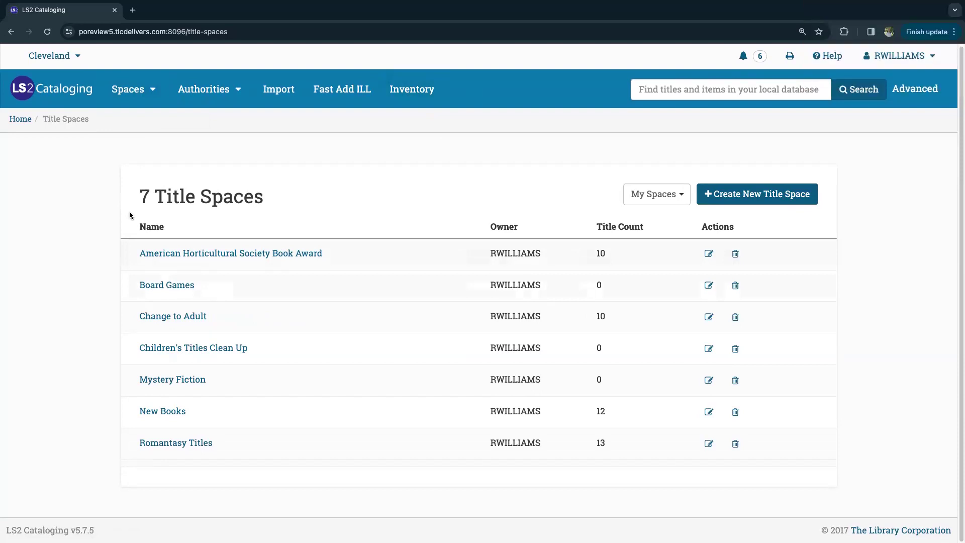
left_click(139, 97)
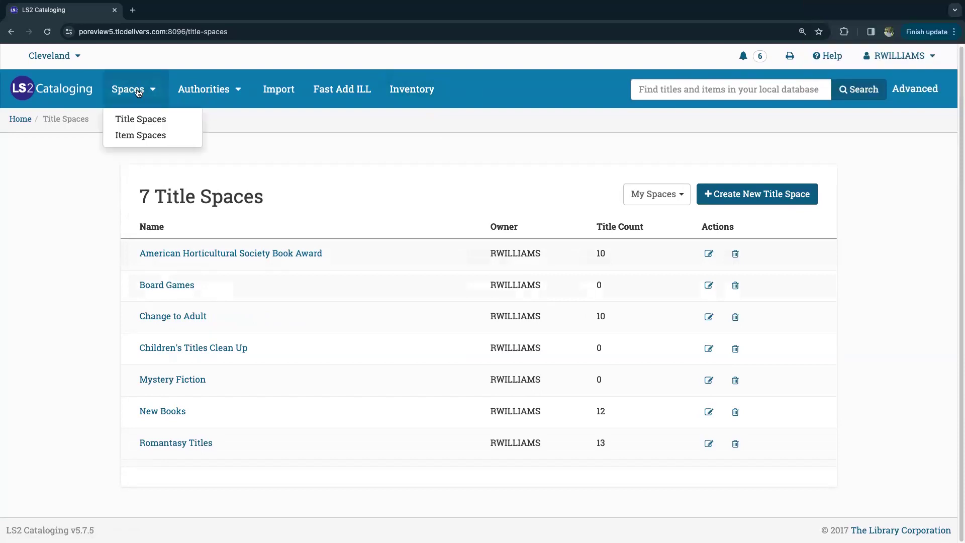
left_click(134, 136)
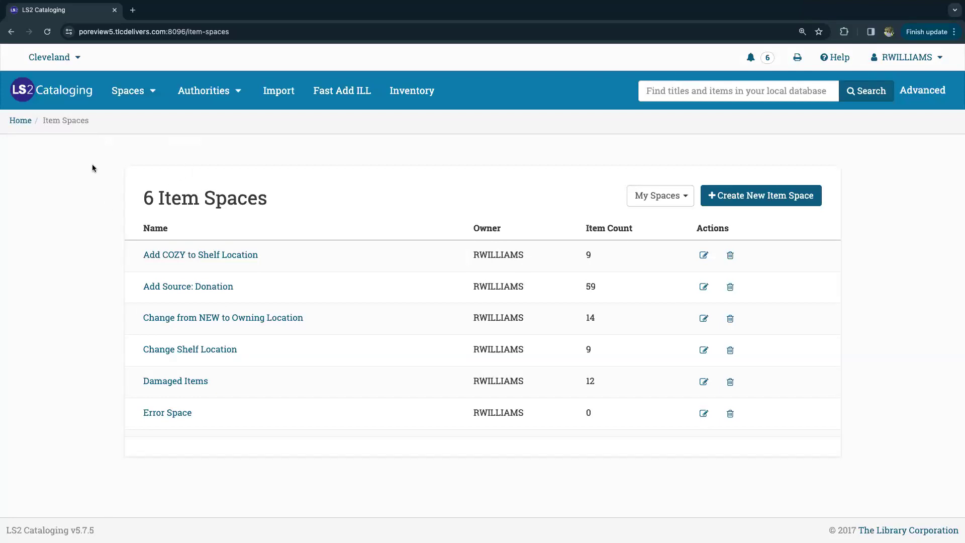
left_click(111, 106)
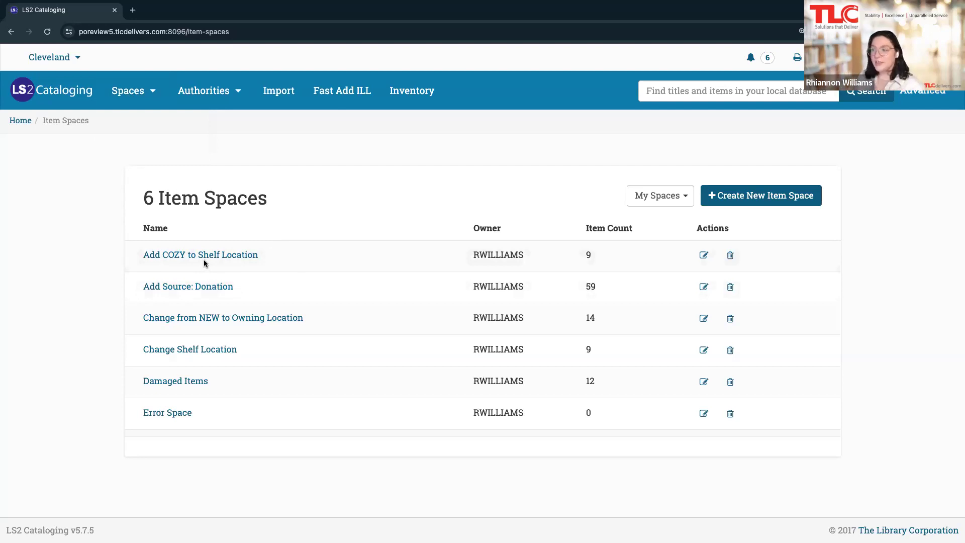
- Open the Add COZY to Shelf Location item space and review its item list
left_click(169, 254)
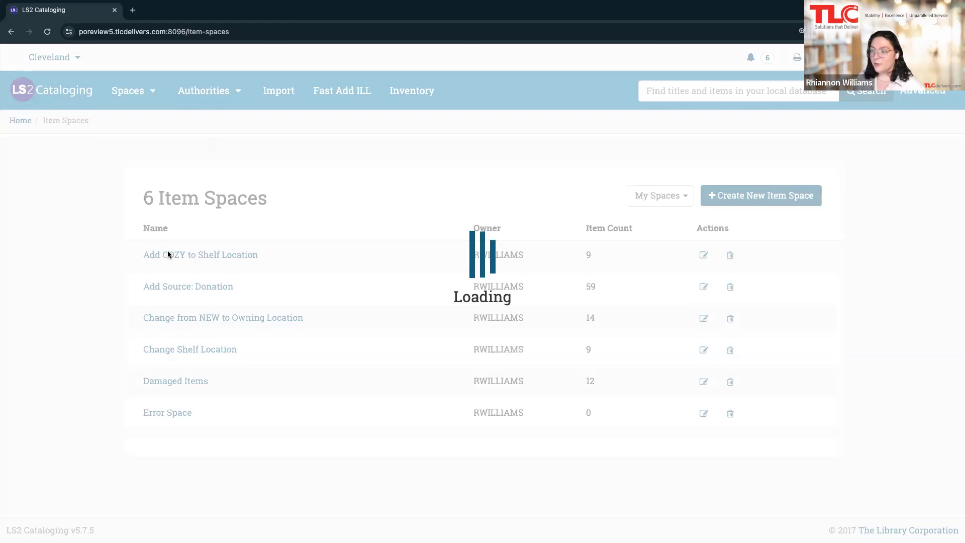
scroll(333, 274, "down", 1)
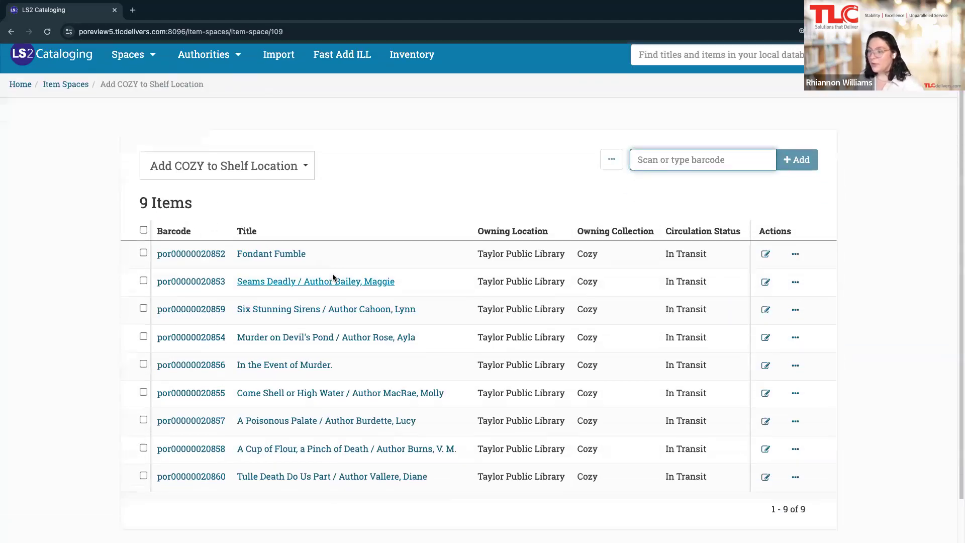
scroll(332, 273, "down", 1)
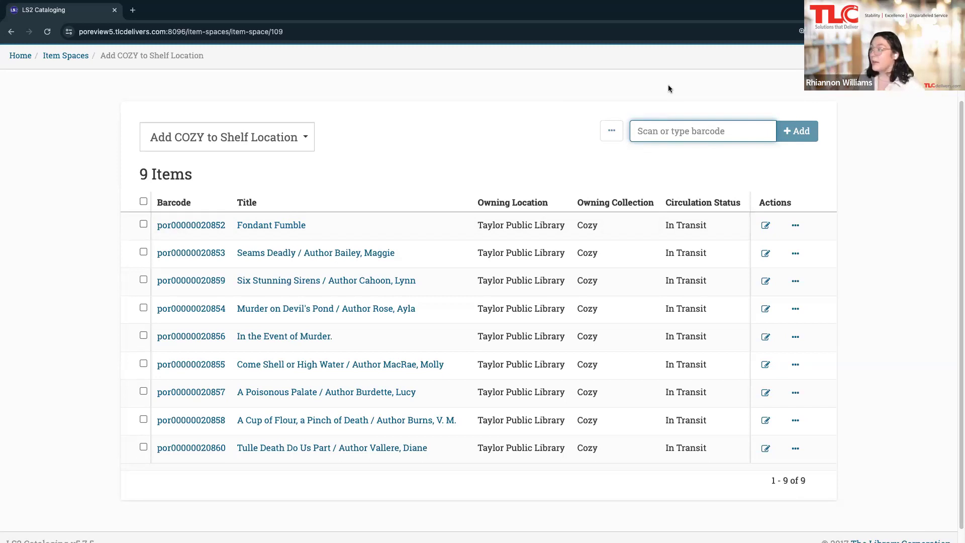
scroll(638, 73, "up", 2)
- Switch to the title spaces, view Board Games, and examine the titles in the American Horticultural Society Book Award space
left_click(130, 90)
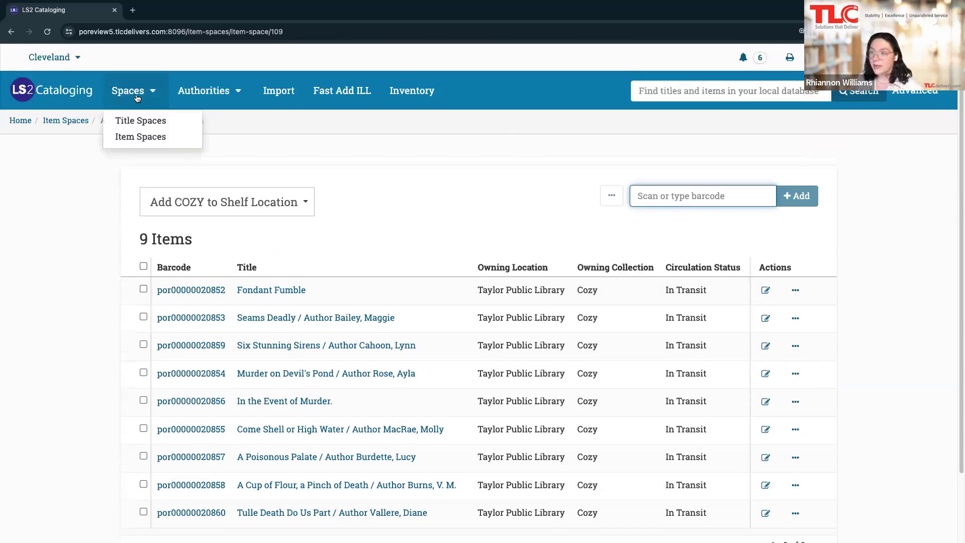
left_click(128, 119)
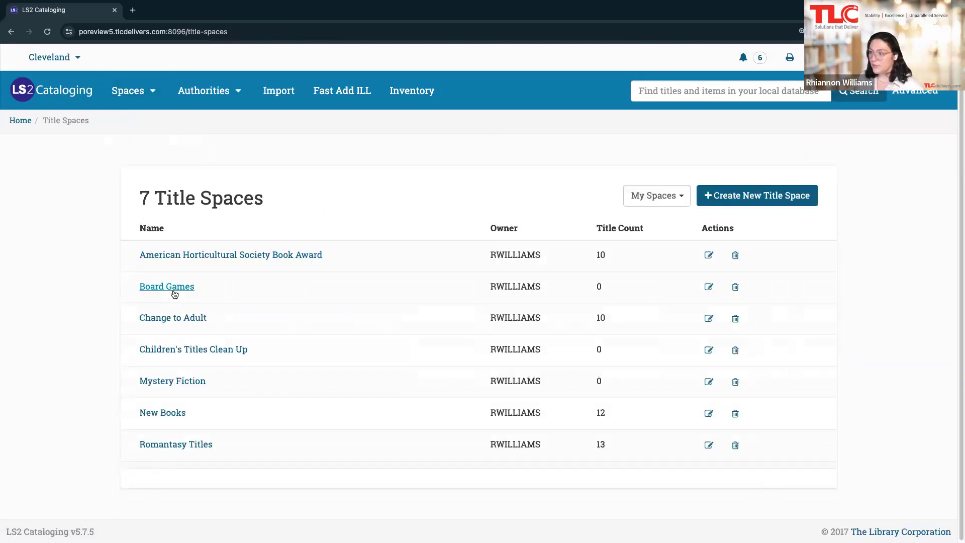
left_click(173, 288)
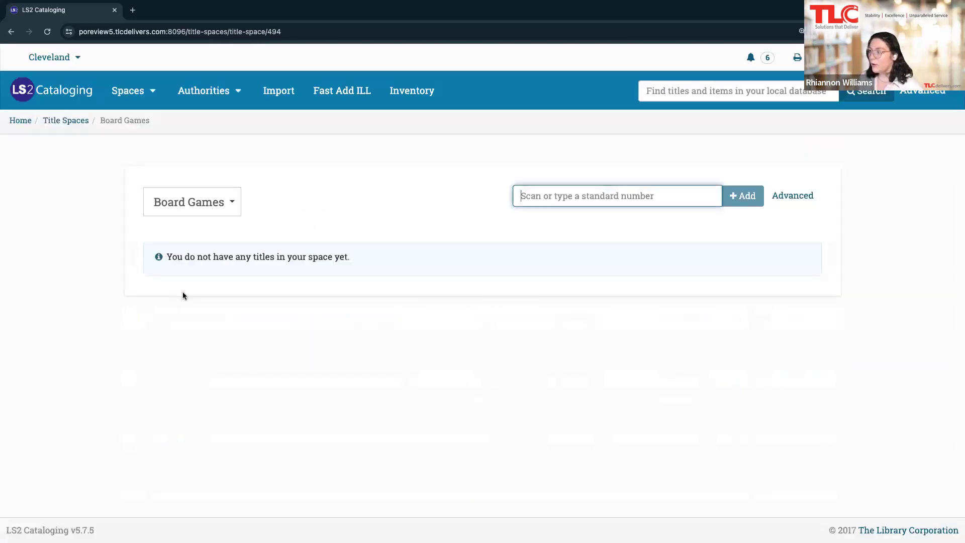
left_click(212, 203)
left_click(84, 128)
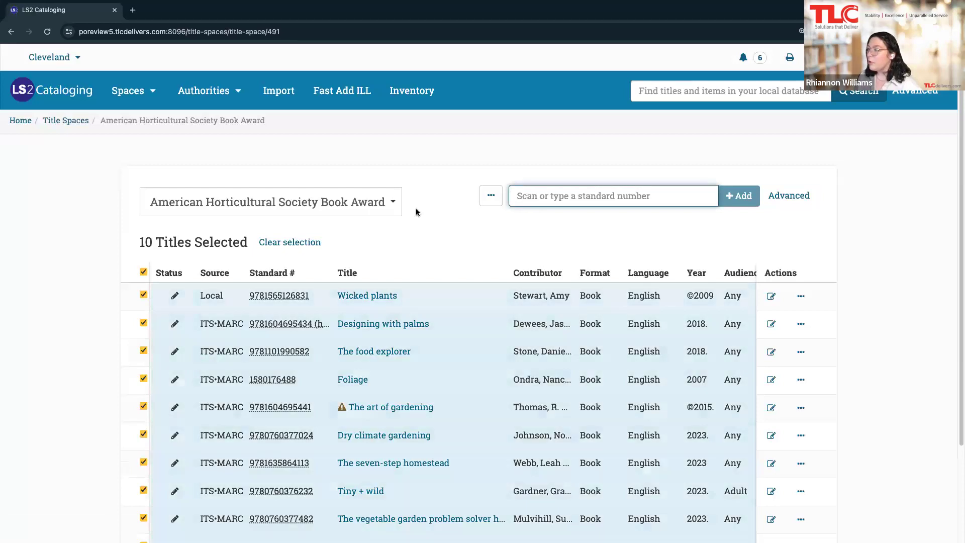
scroll(409, 250, "down", 3)
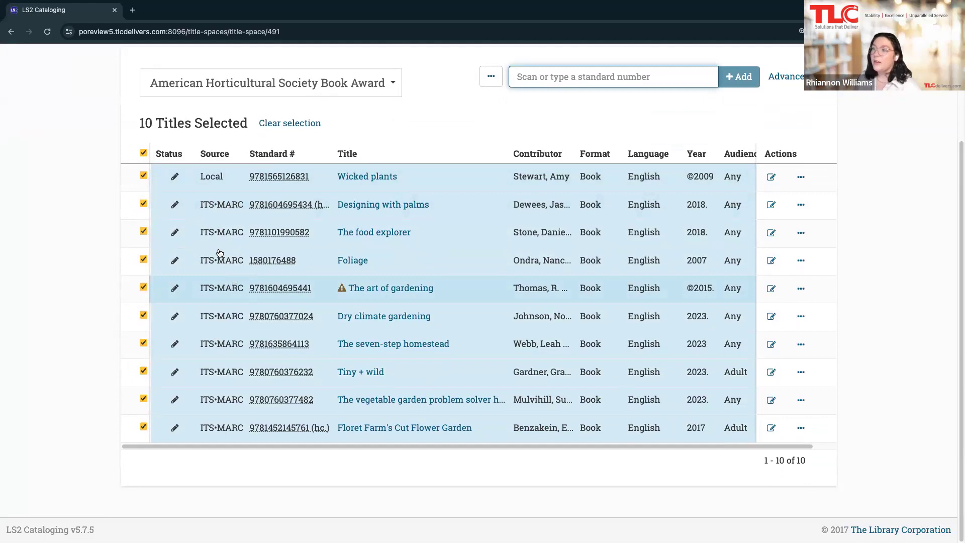
scroll(215, 253, "up", 3)
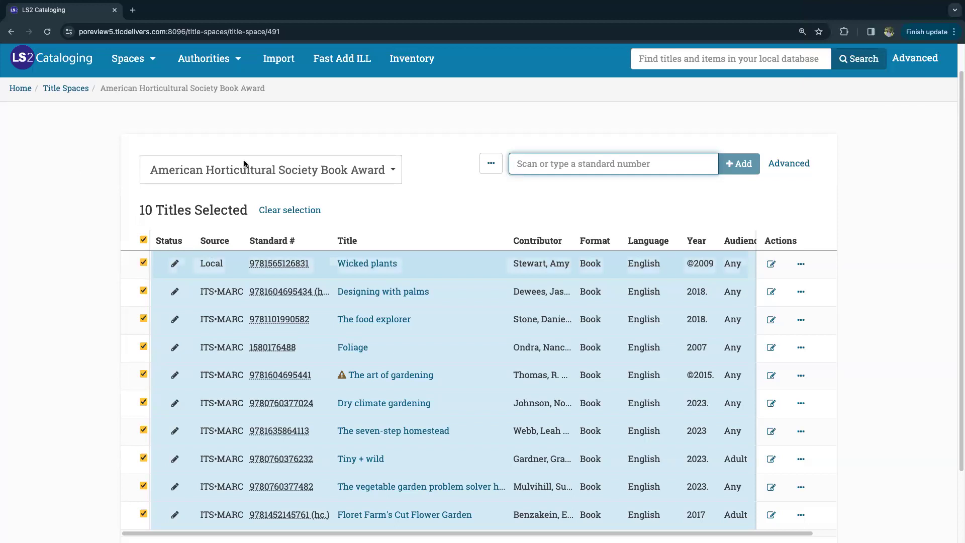
- Return to the Add COZY to Shelf Location item space and select all of its items
left_click(130, 58)
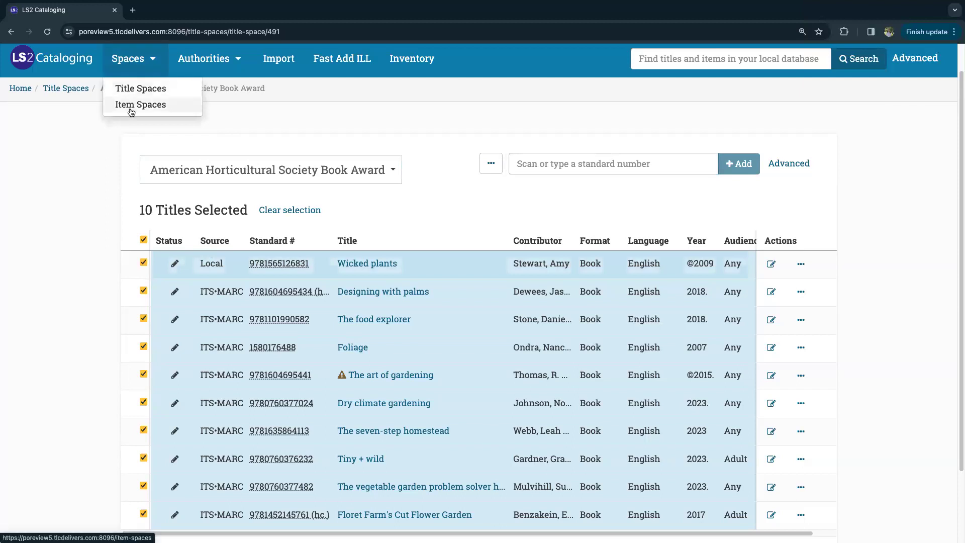
left_click(132, 108)
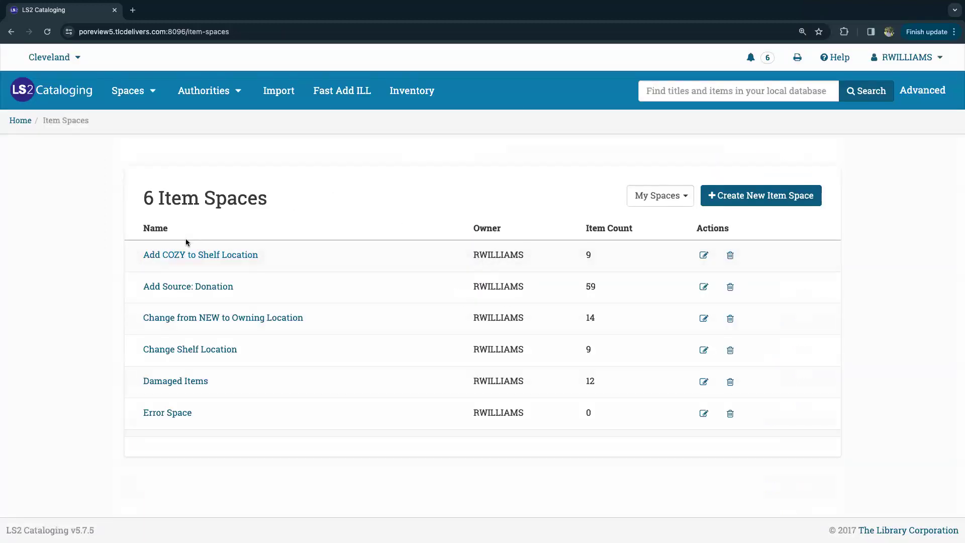
left_click(162, 256)
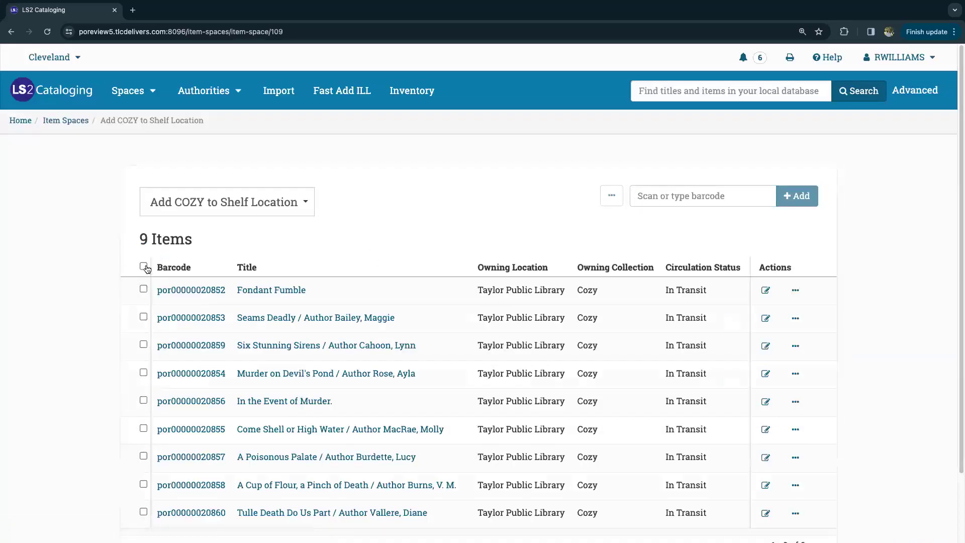
left_click(143, 266)
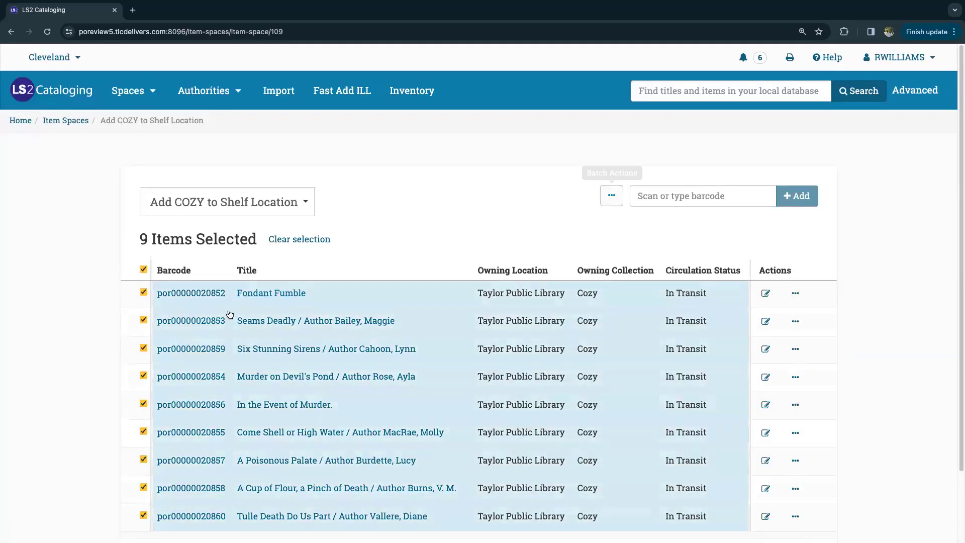
left_click(233, 203)
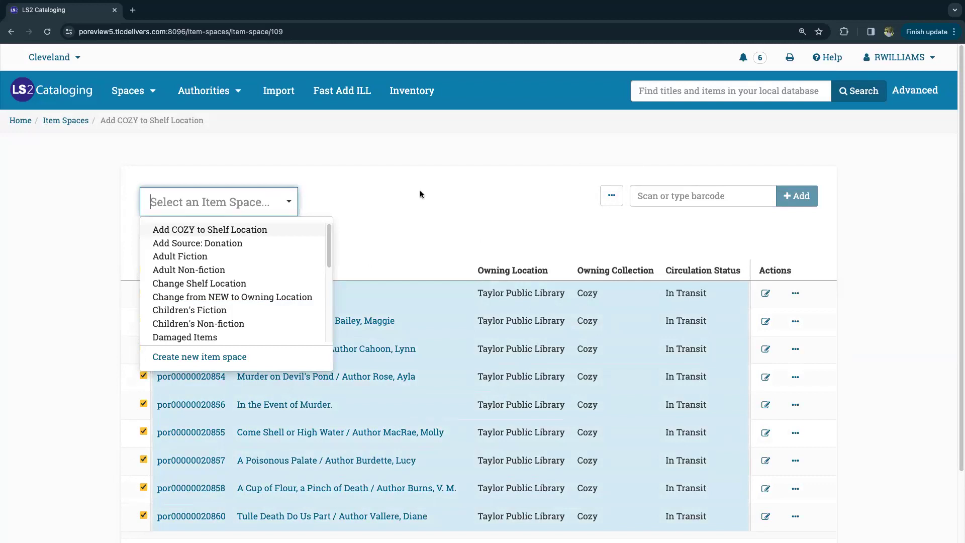
left_click(200, 231)
- Open the Fondant Fumble item record and examine its Shelf Location
left_click(210, 307)
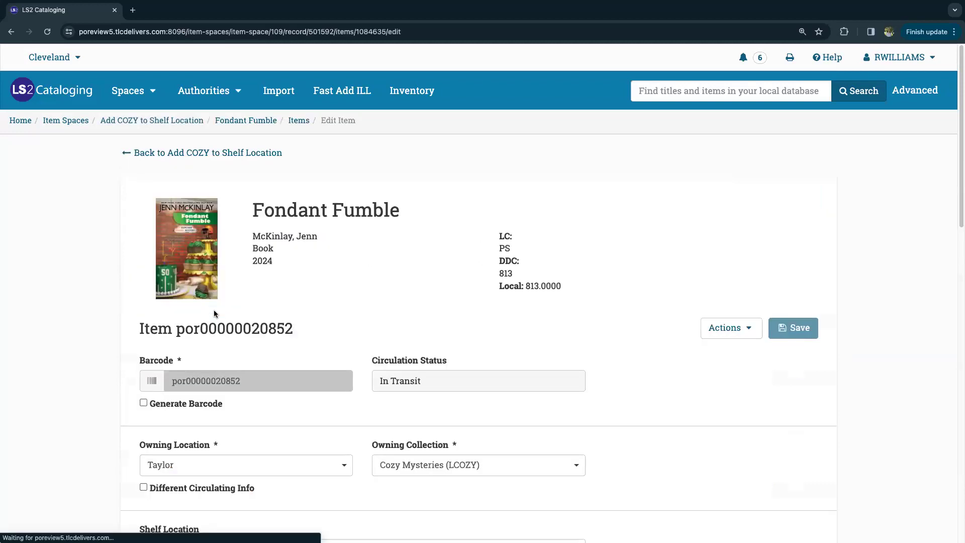
scroll(374, 329, "down", 4)
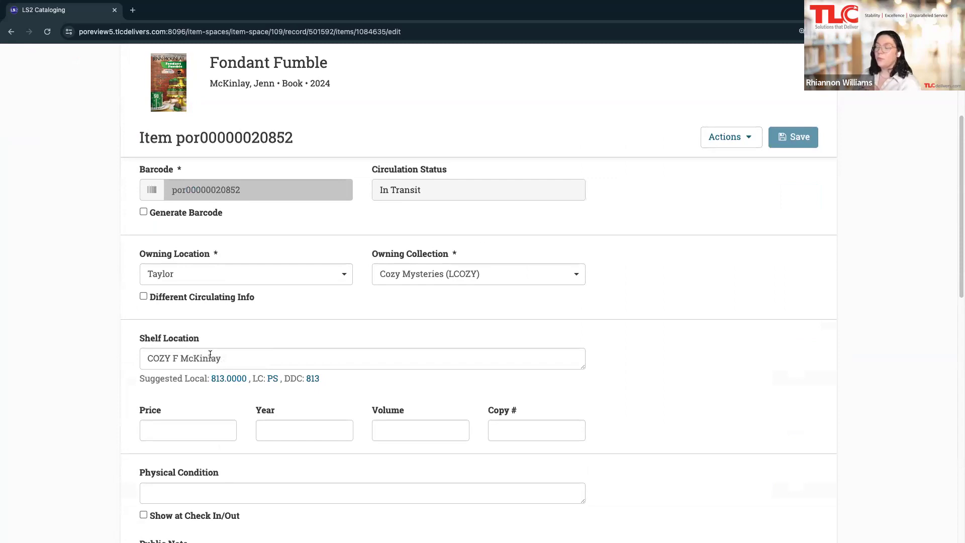
scroll(210, 354, "up", 5)
- Reselect all items in the Add COZY to Shelf Location space and start a batch edit with Shelf Location set to Add
left_click(151, 154)
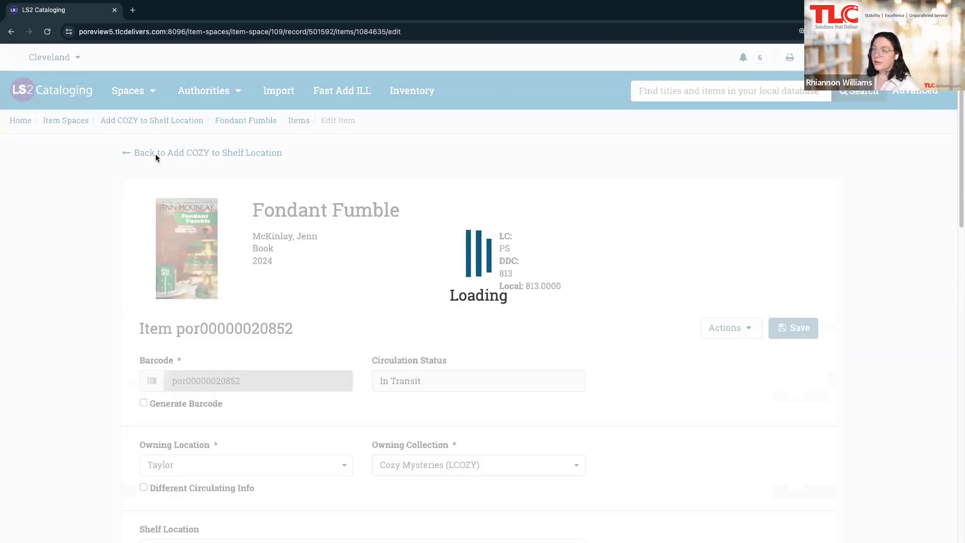
left_click(143, 266)
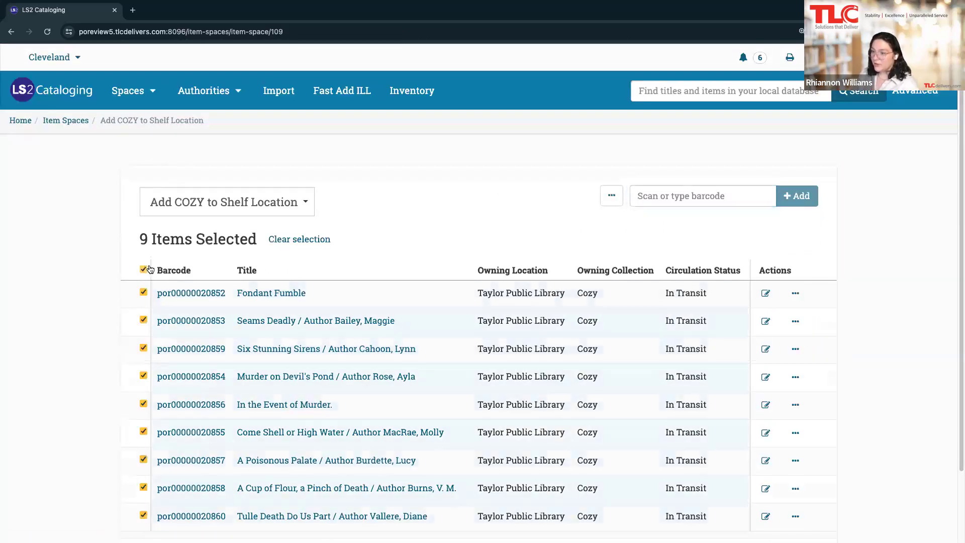
left_click(612, 197)
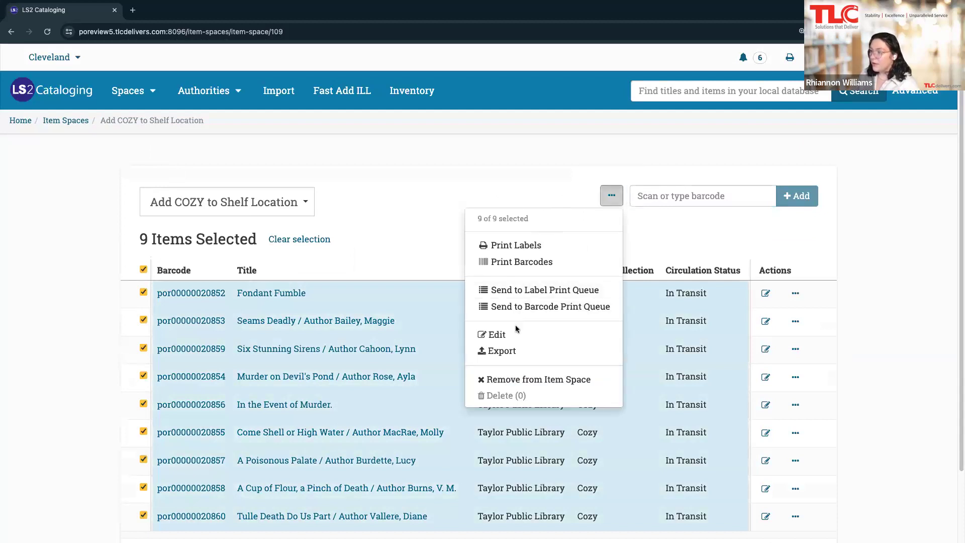
left_click(493, 333)
left_click(262, 124)
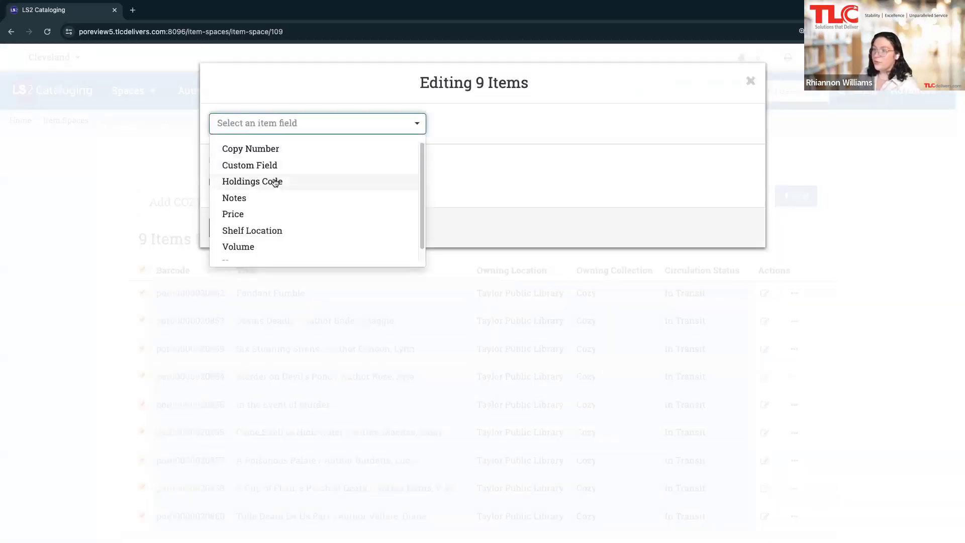
left_click(274, 230)
left_click(320, 155)
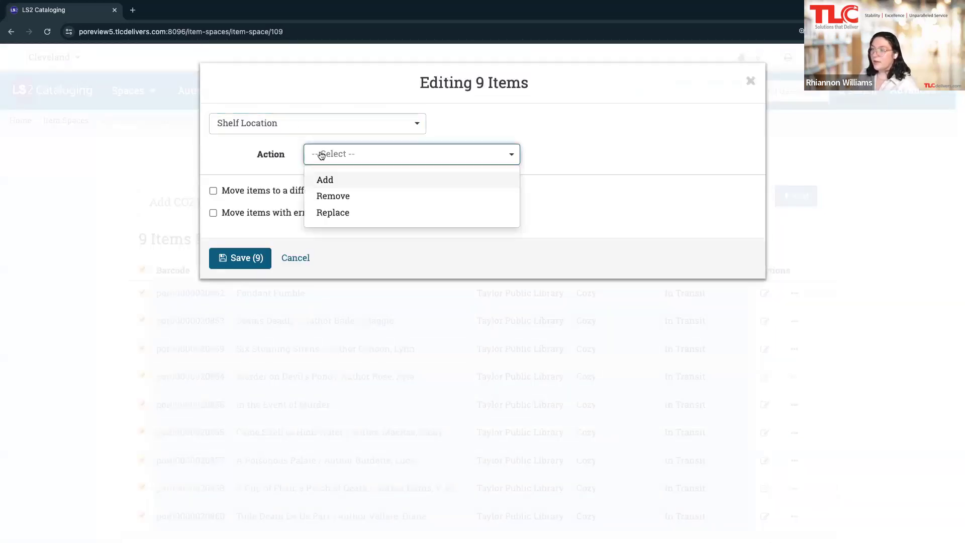
left_click(327, 186)
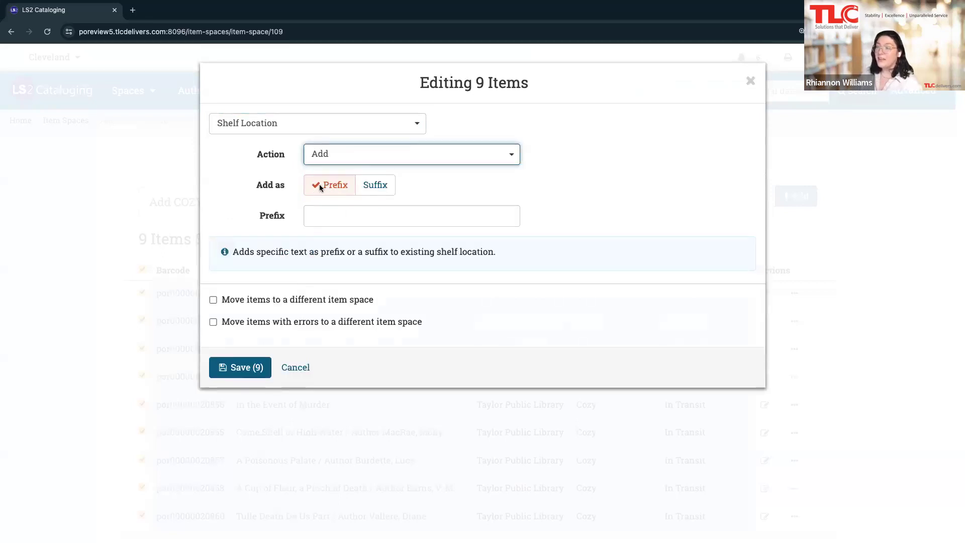
- Enter COZY as the text to add, compare the Prefix and Suffix options, choose Suffix, and save the batch edit
left_click(376, 187)
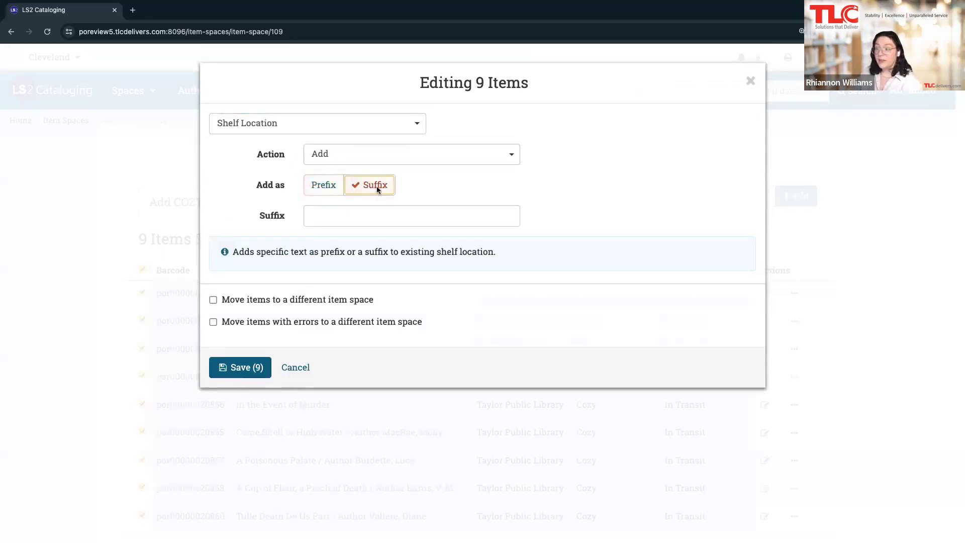
left_click(332, 213)
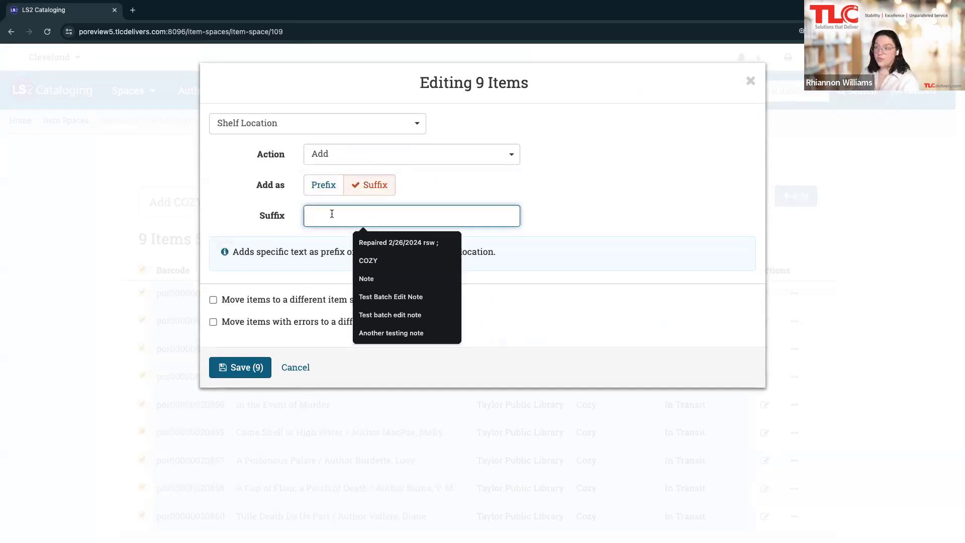
key("Down")
key("Down")
key("Down")
key("Up")
key("Return")
left_click(331, 188)
left_click(345, 217)
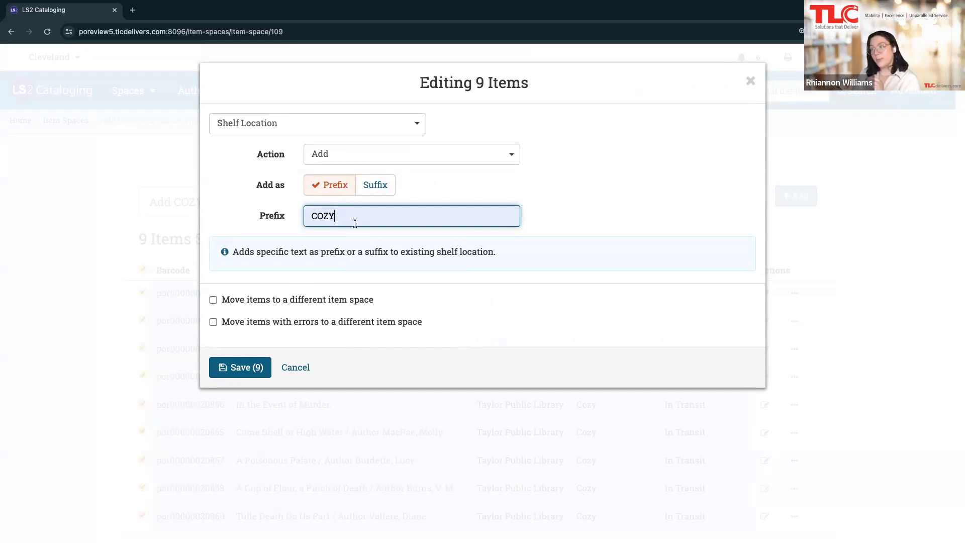
left_click(385, 189)
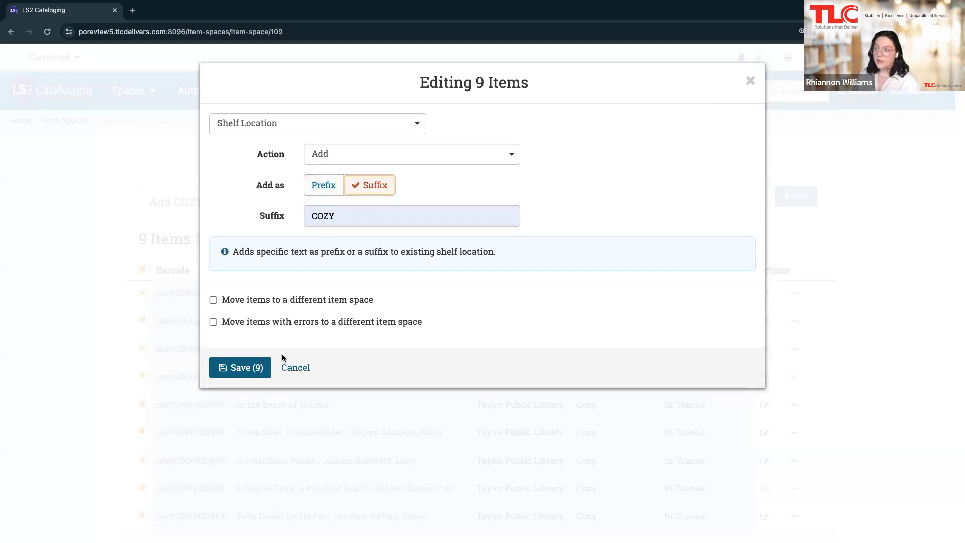
left_click(241, 367)
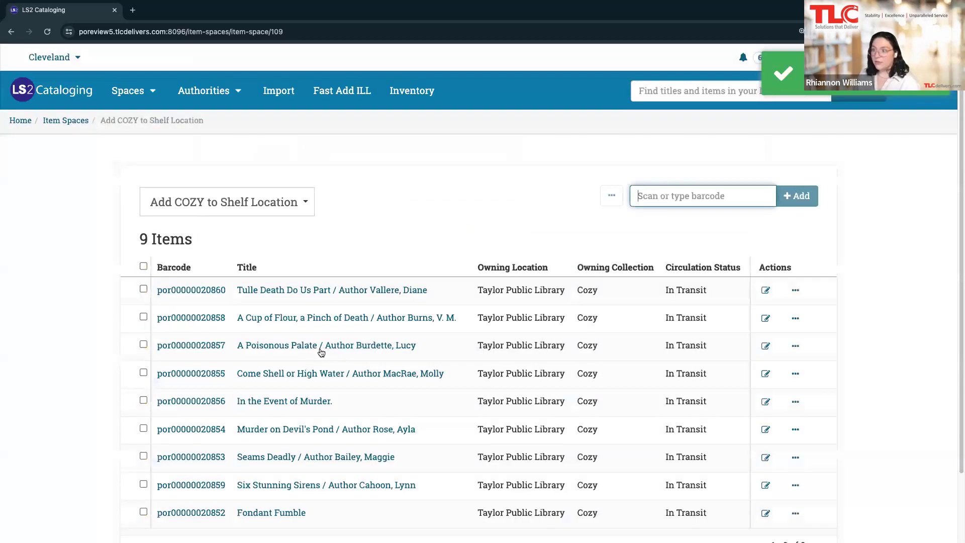
- Open the Tulle Death Do Us Part item record, examine its Shelf Location text, and return to the Add COZY to Shelf Location space
left_click(171, 290)
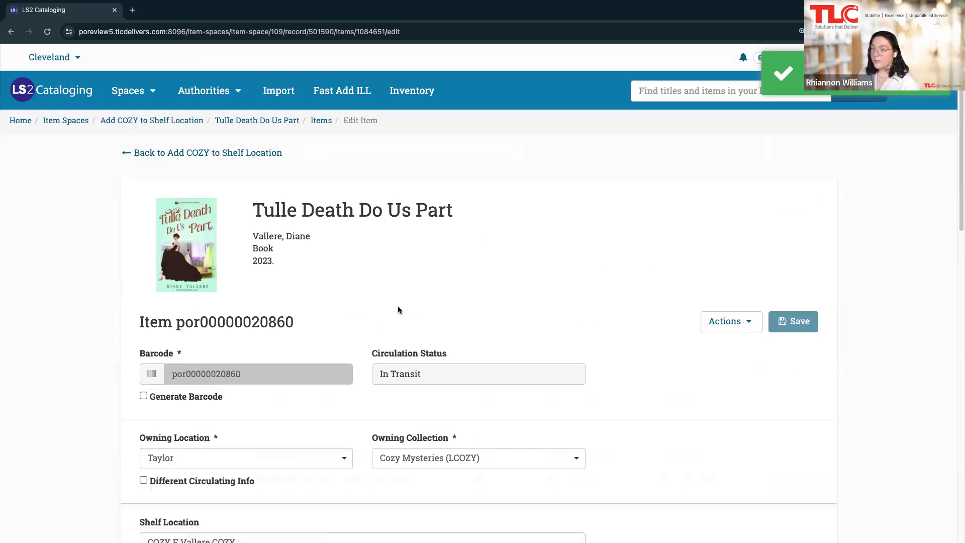
scroll(397, 310, "down", 6)
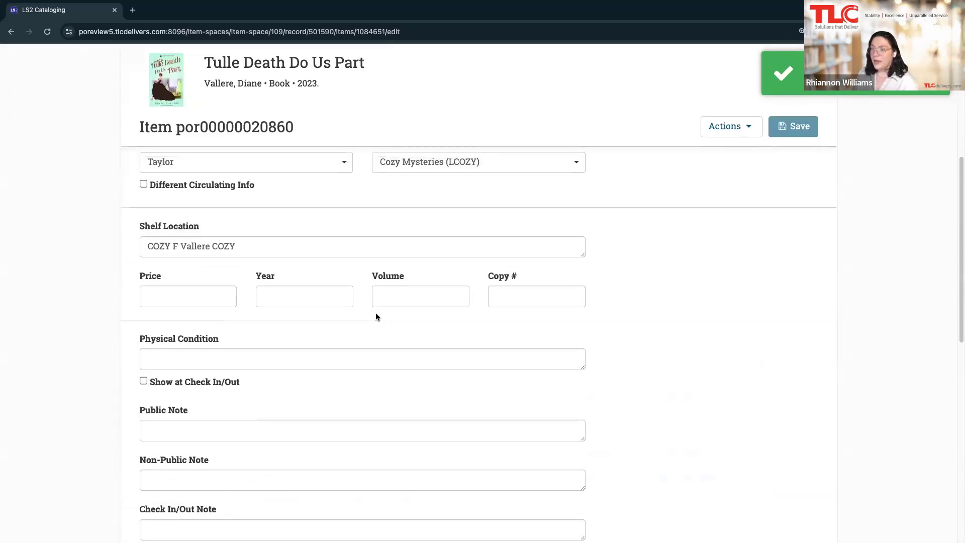
scroll(375, 316, "up", 1)
left_click_drag(146, 259, 211, 260)
left_click(211, 260)
double_click(226, 259)
left_click(231, 234)
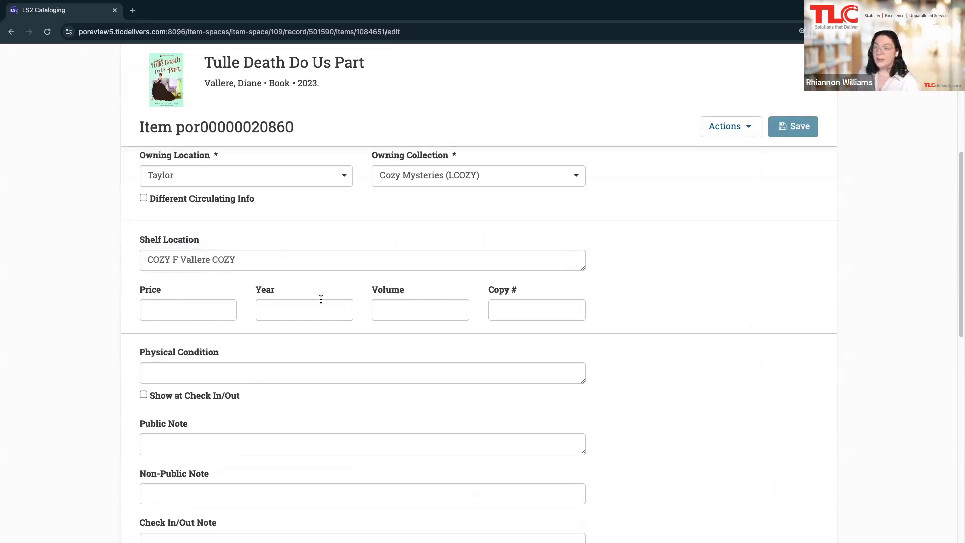
scroll(239, 289, "up", 1)
scroll(240, 289, "up", 2)
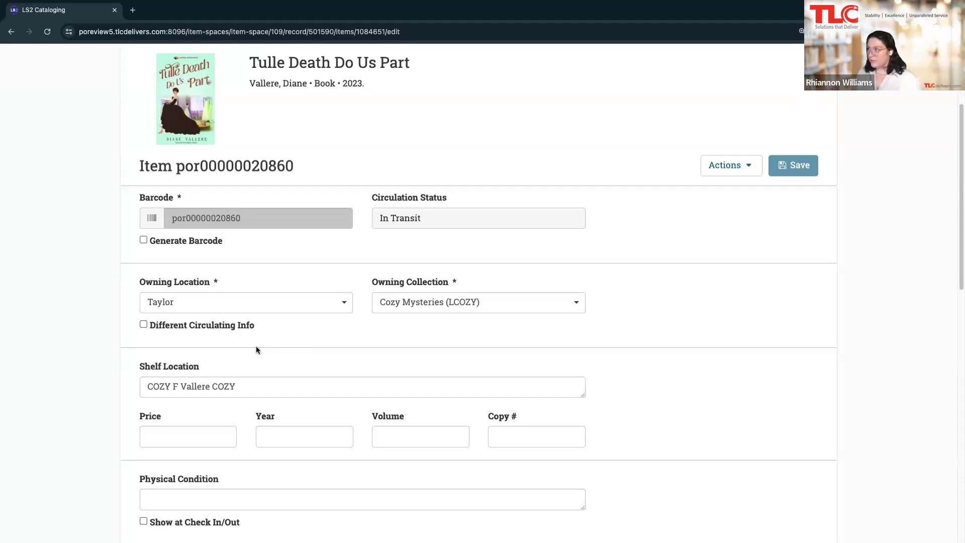
scroll(142, 237, "up", 3)
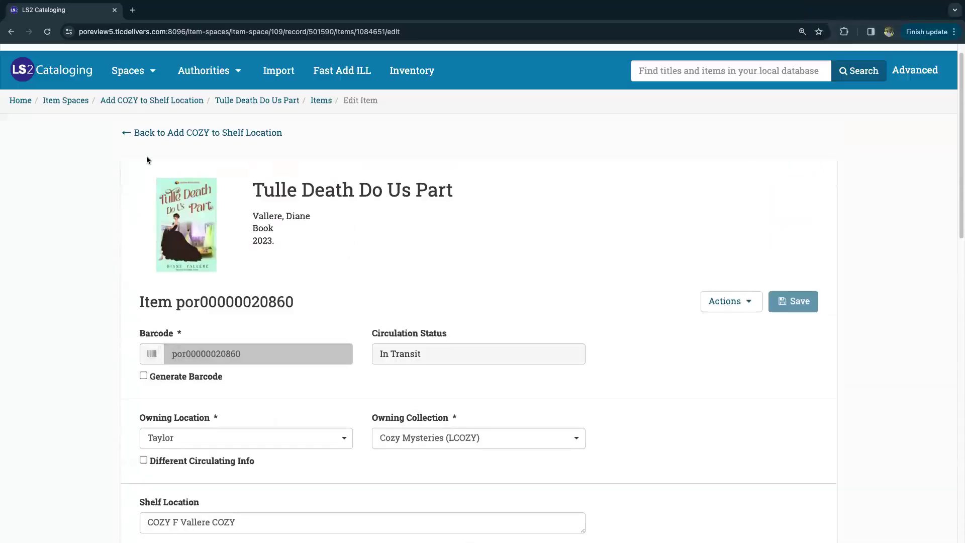
left_click(140, 144)
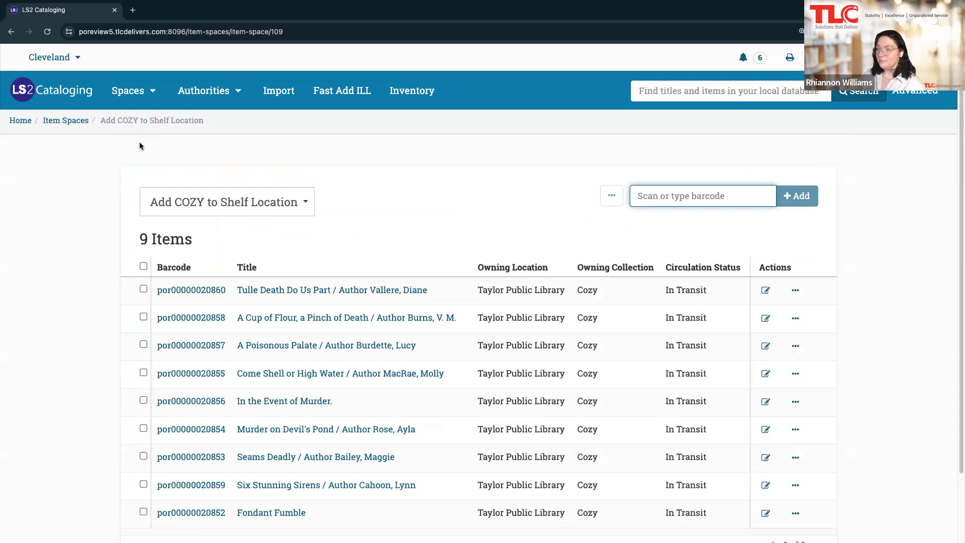
- Create a new title space named "Books missing book jacket"
left_click(113, 157)
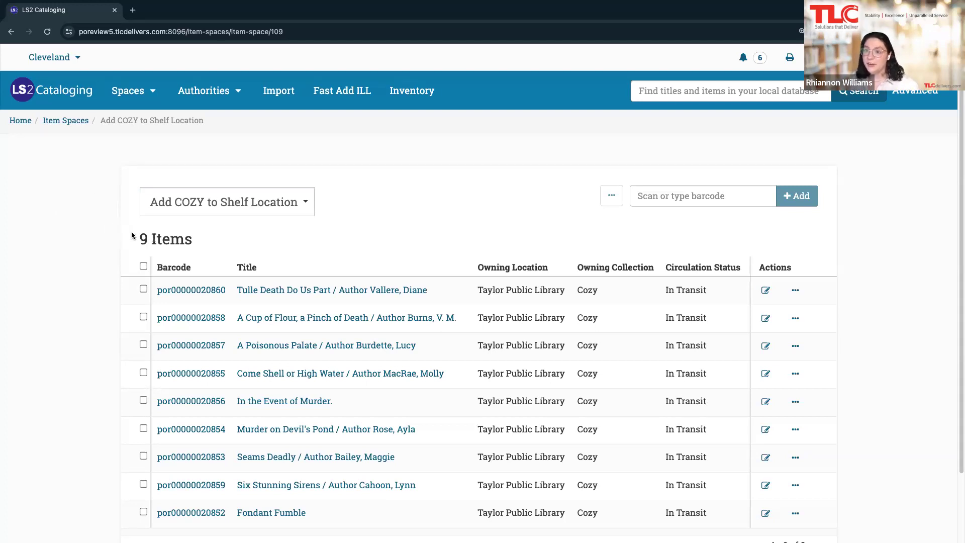
scroll(87, 235, "down", 1)
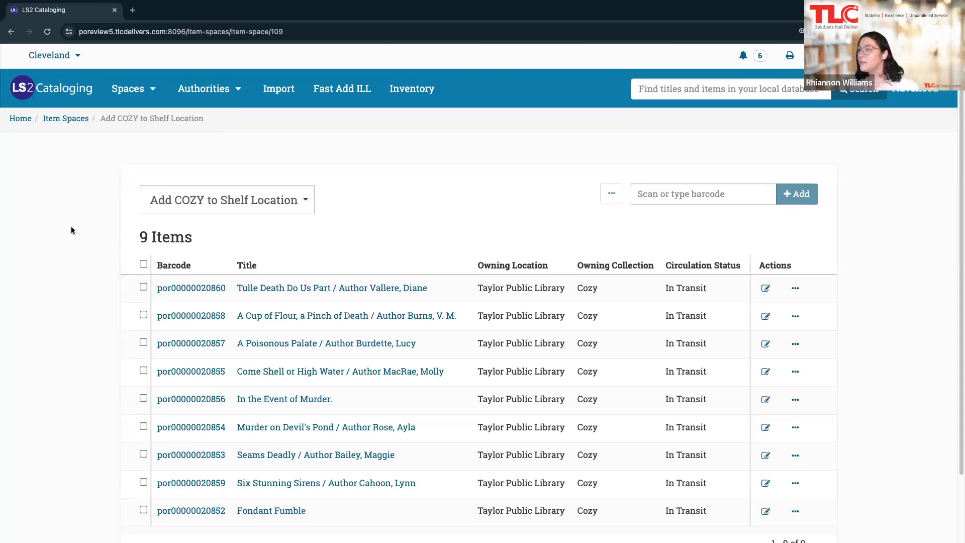
left_click(105, 98)
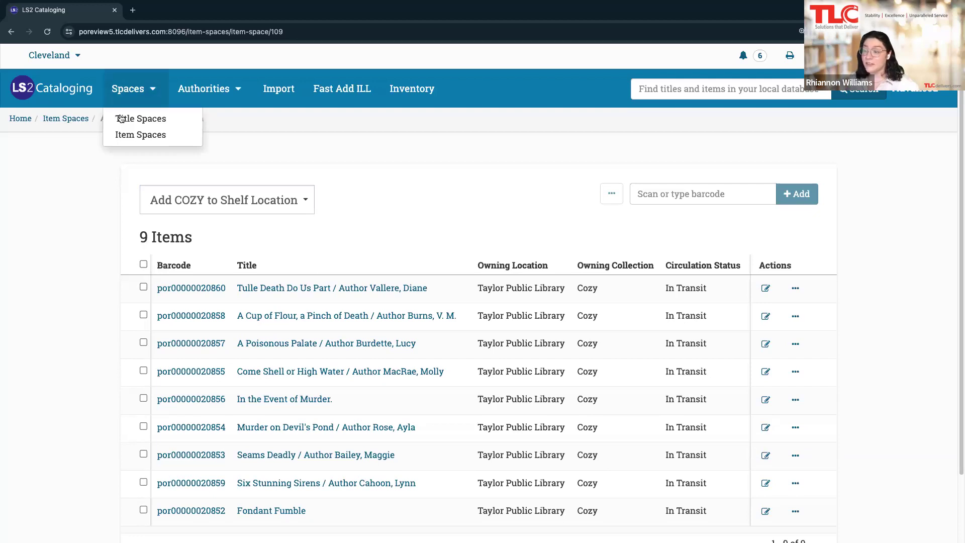
left_click(125, 121)
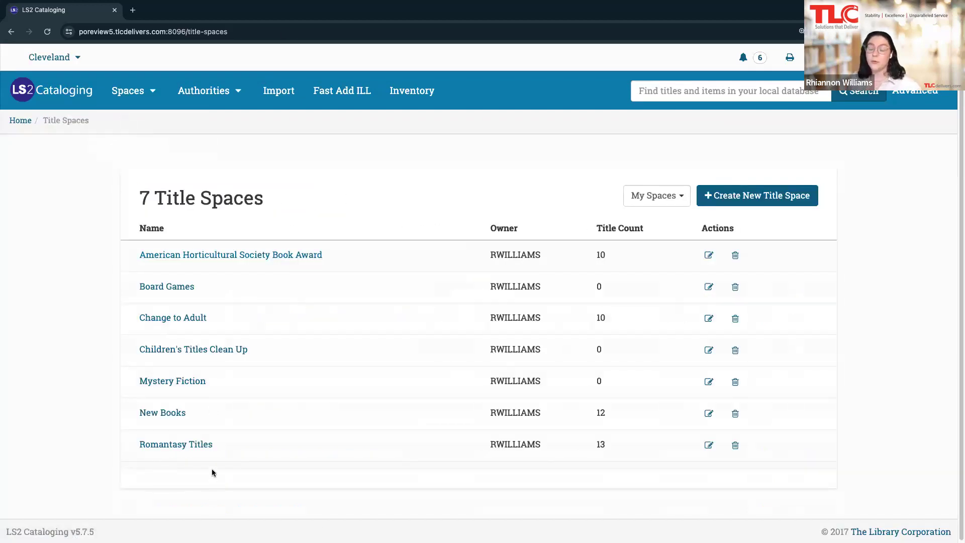
left_click(758, 194)
type("Bo")
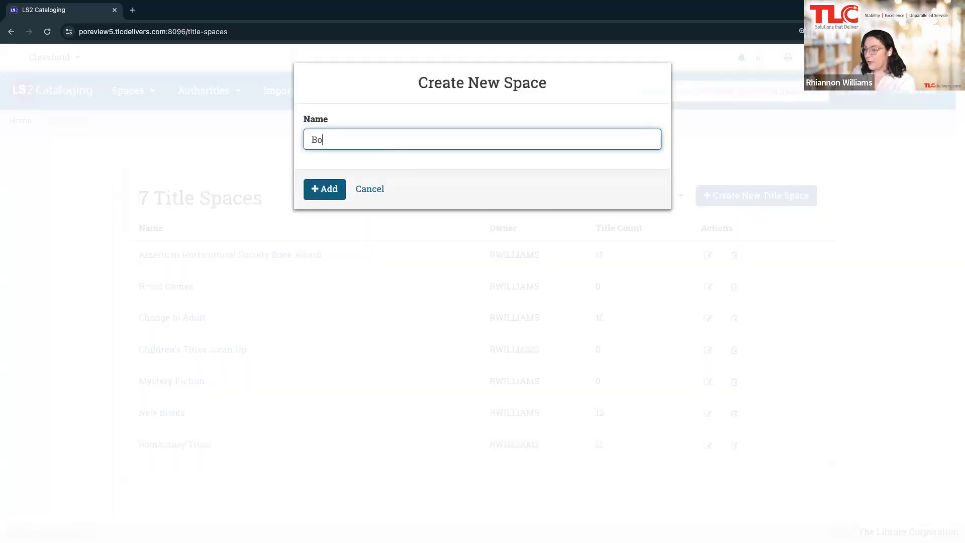
type("oks missing ")
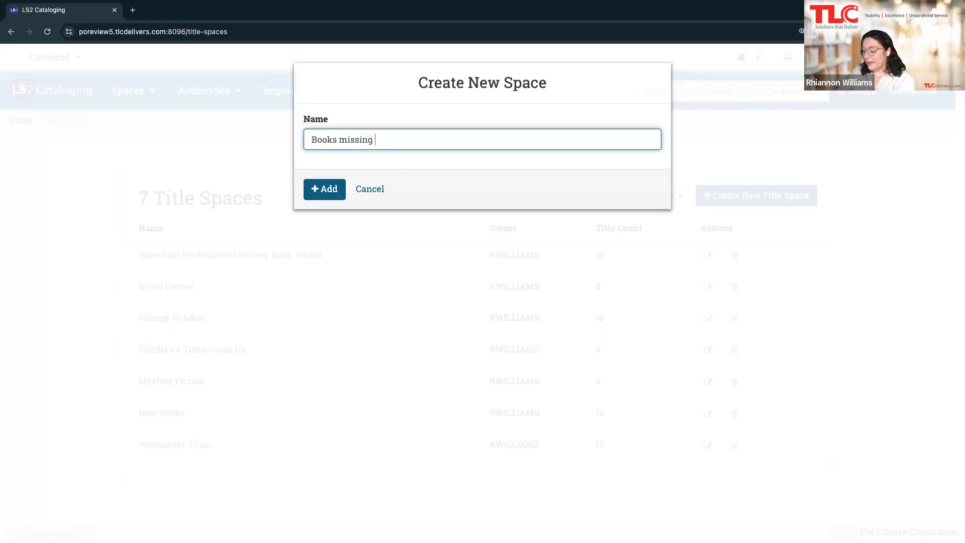
type("book jacket")
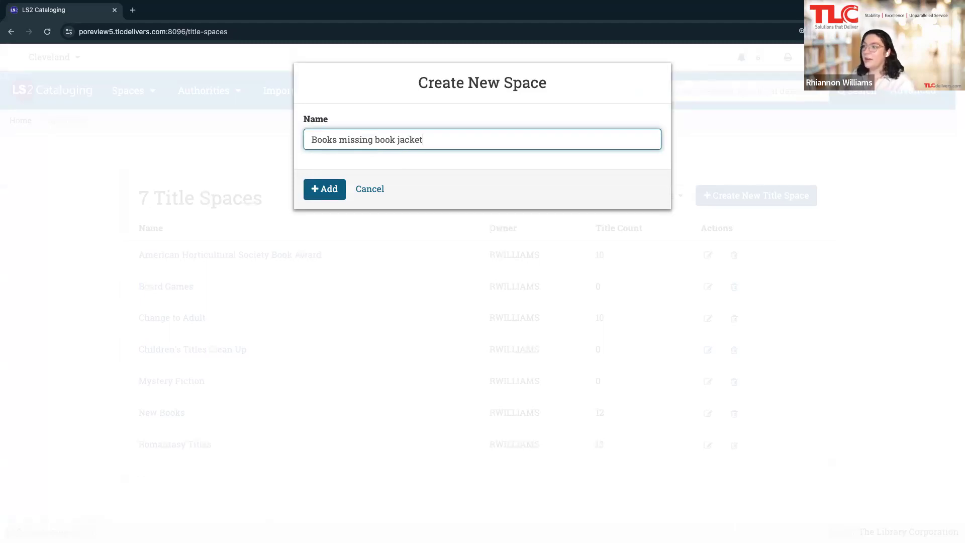
left_click(323, 192)
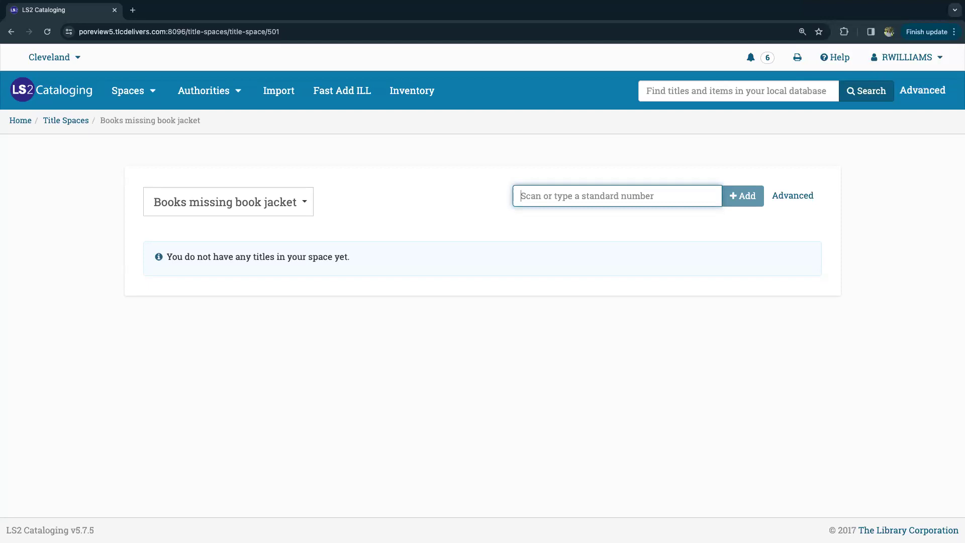
left_click(191, 145)
left_click(116, 100)
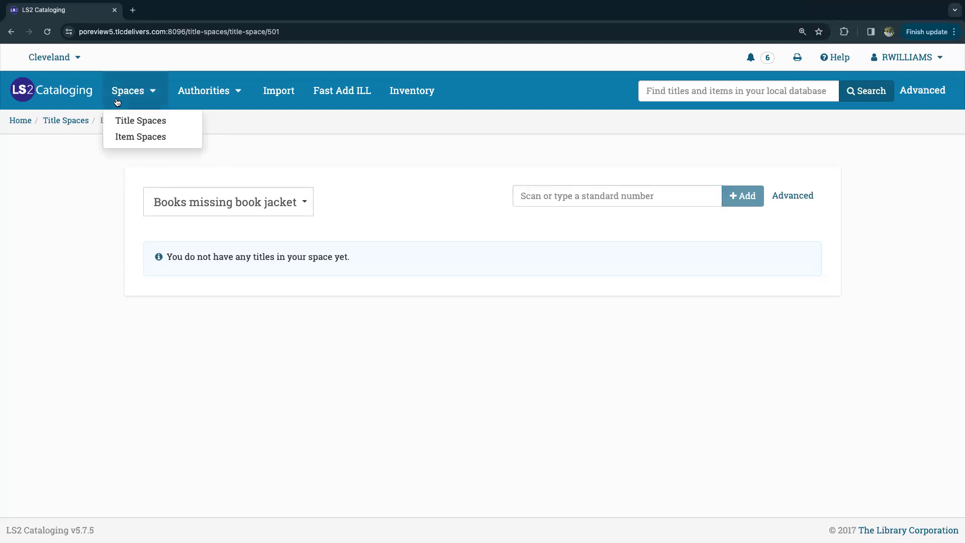
left_click(83, 118)
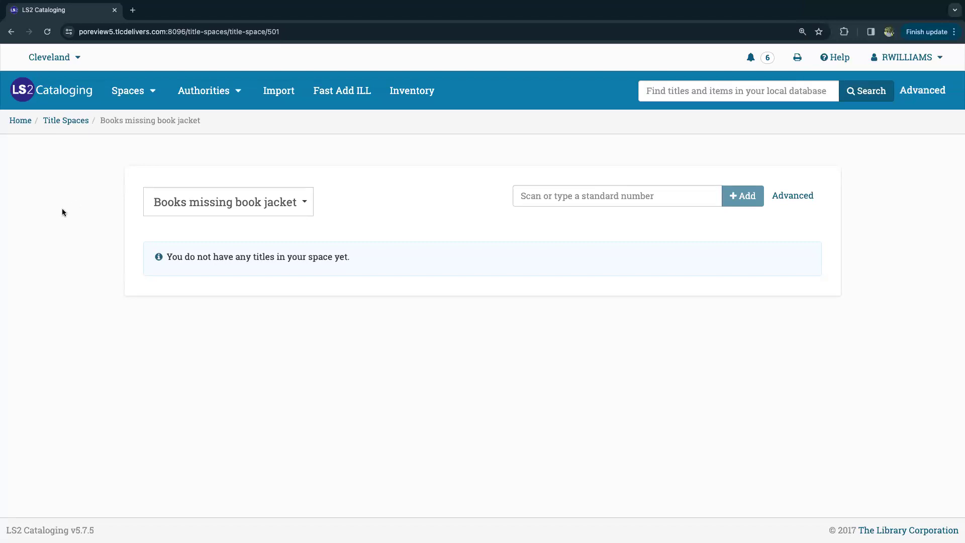
- Return to the Add COZY to Shelf Location item space, select all of its items, and start a batch edit
left_click(129, 91)
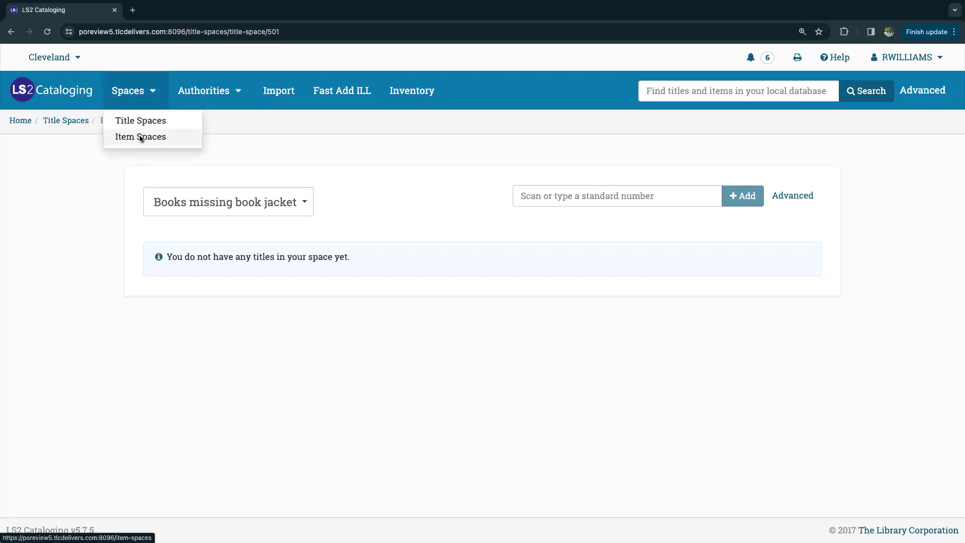
left_click(138, 135)
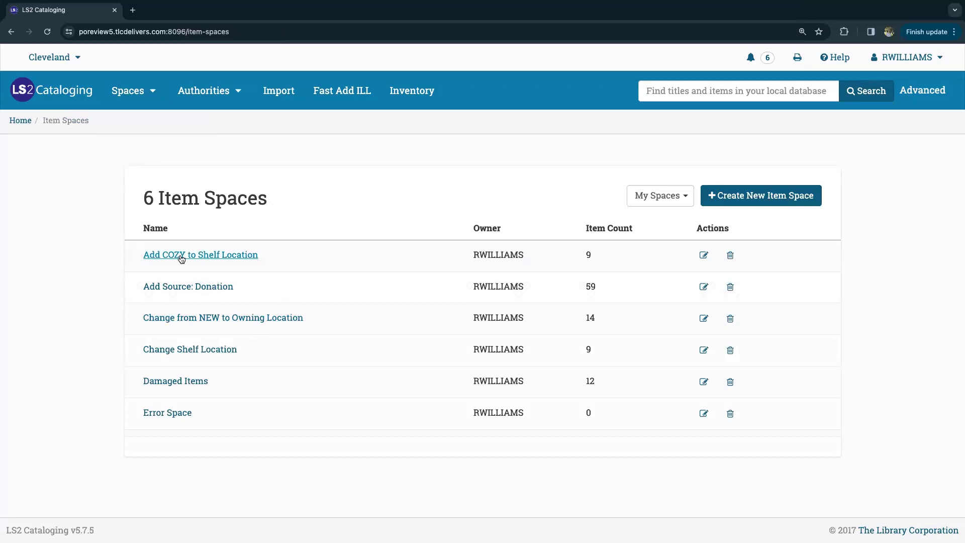
left_click(185, 257)
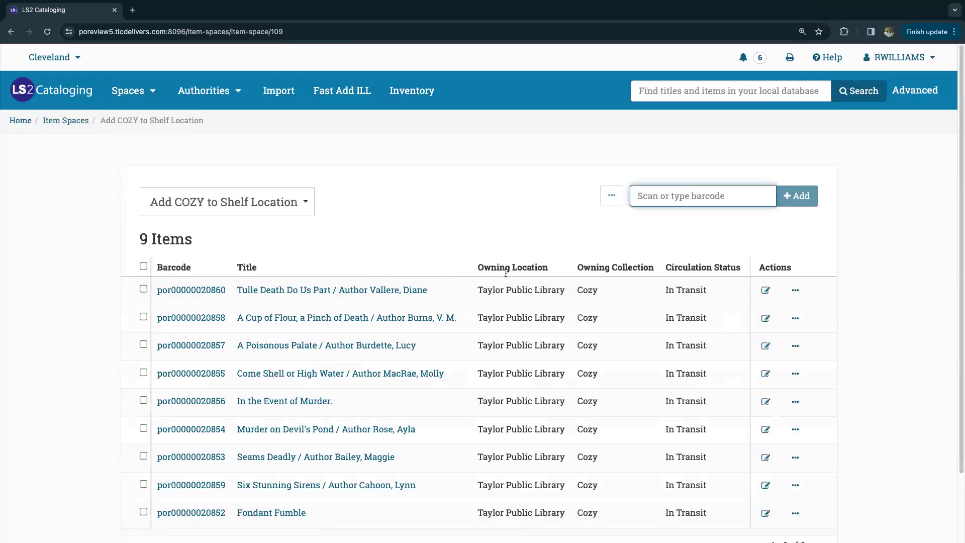
left_click(143, 267)
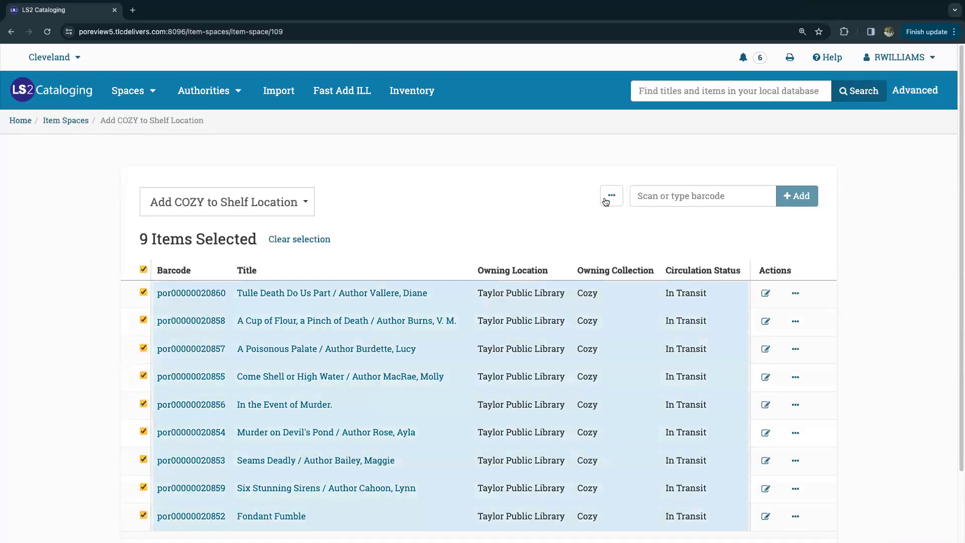
left_click(611, 195)
left_click(507, 334)
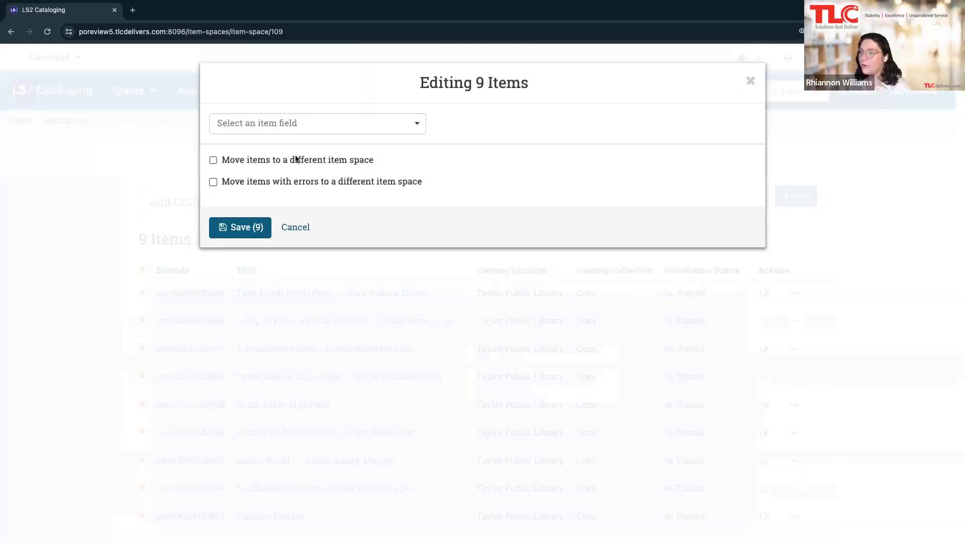
- Set the batch edit to remove the text COZY from the Shelf Location field and save it for all selected items
left_click(287, 130)
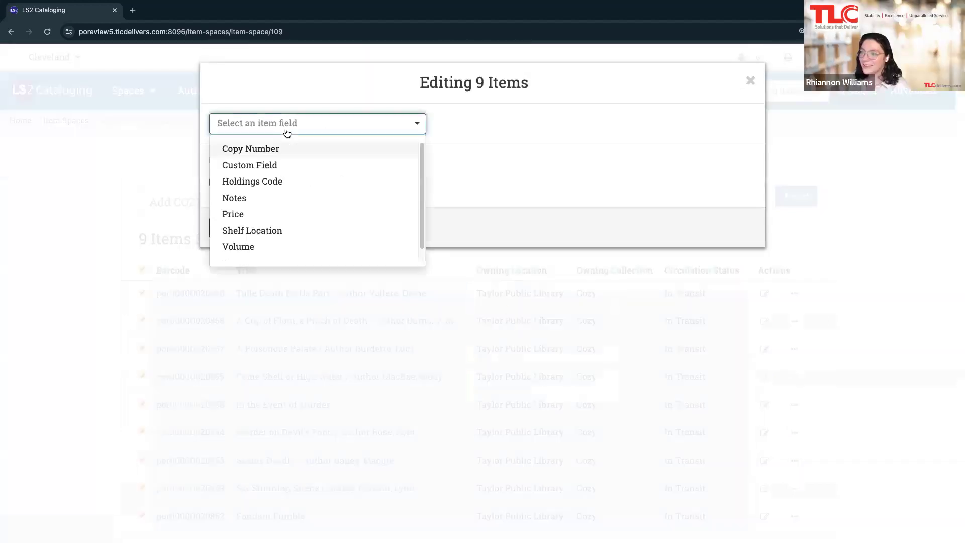
left_click(260, 232)
left_click(332, 154)
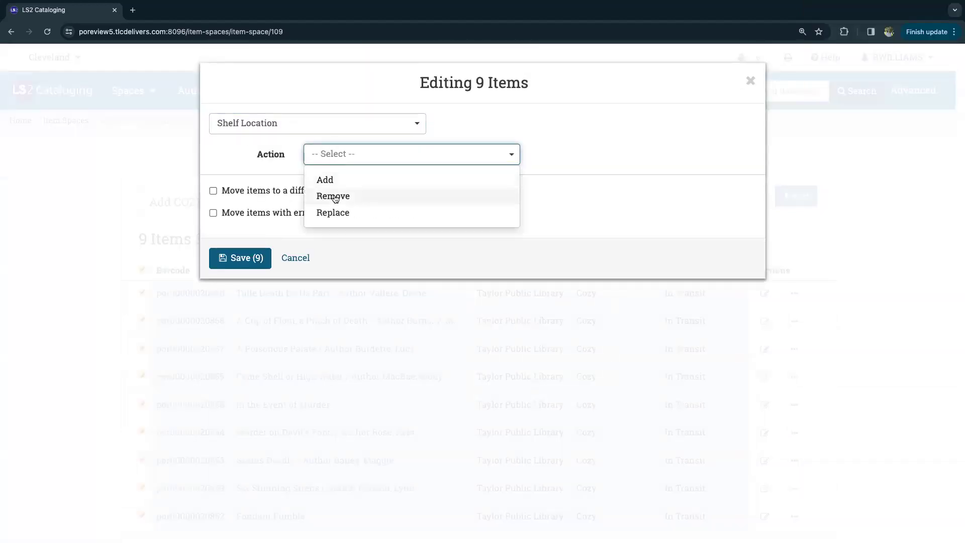
left_click(334, 197)
left_click(316, 189)
type("COZY")
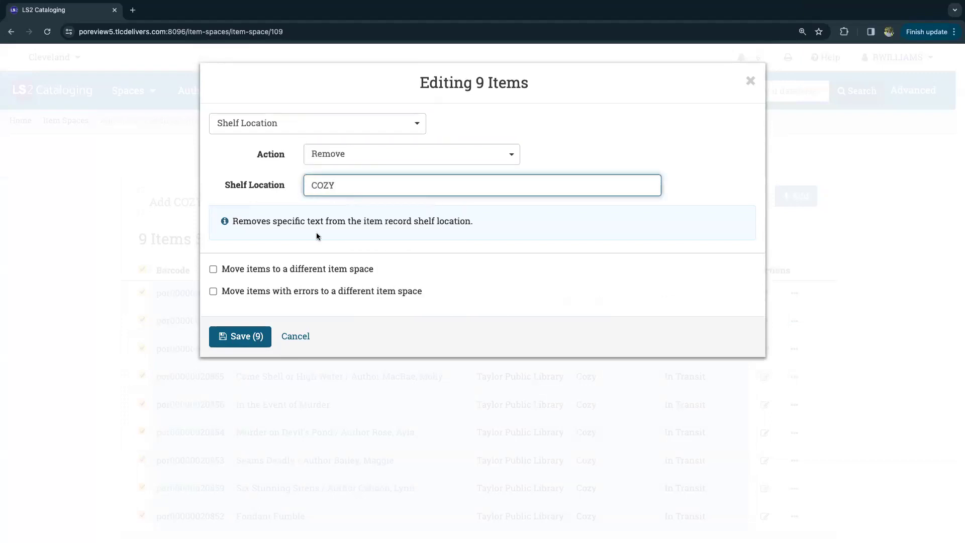
left_click(271, 209)
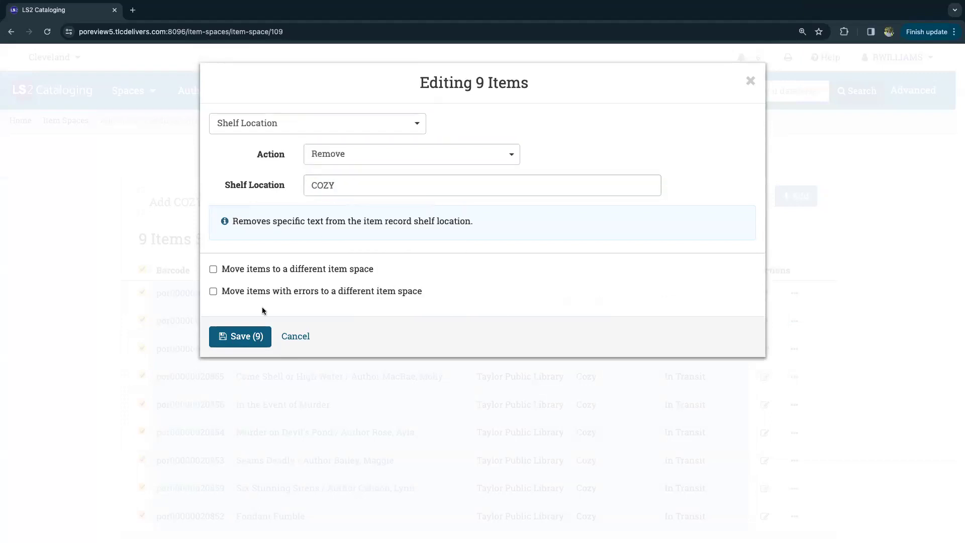
left_click(253, 336)
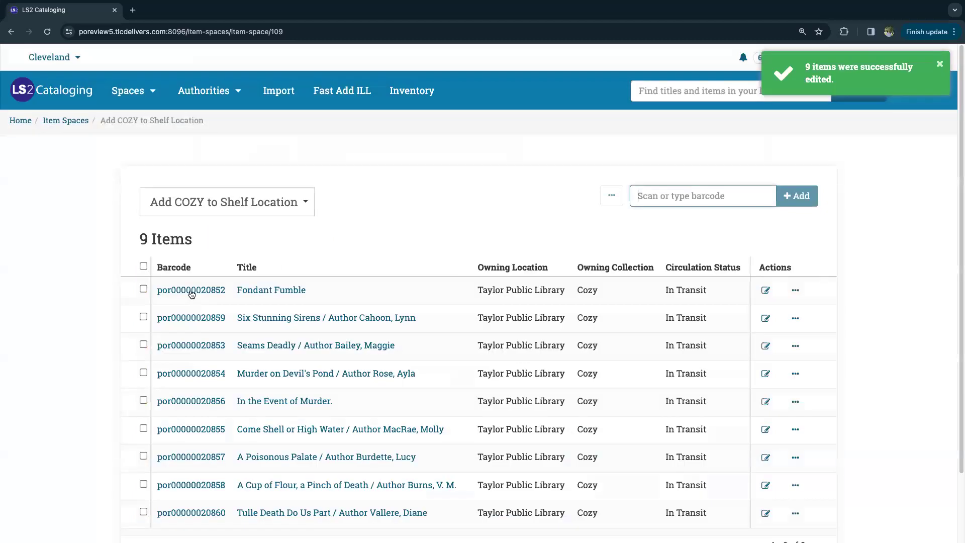
- Open the Fondant Fumble item record and check its Shelf Location for the COZY text
left_click(199, 293)
scroll(198, 295, "down", 5)
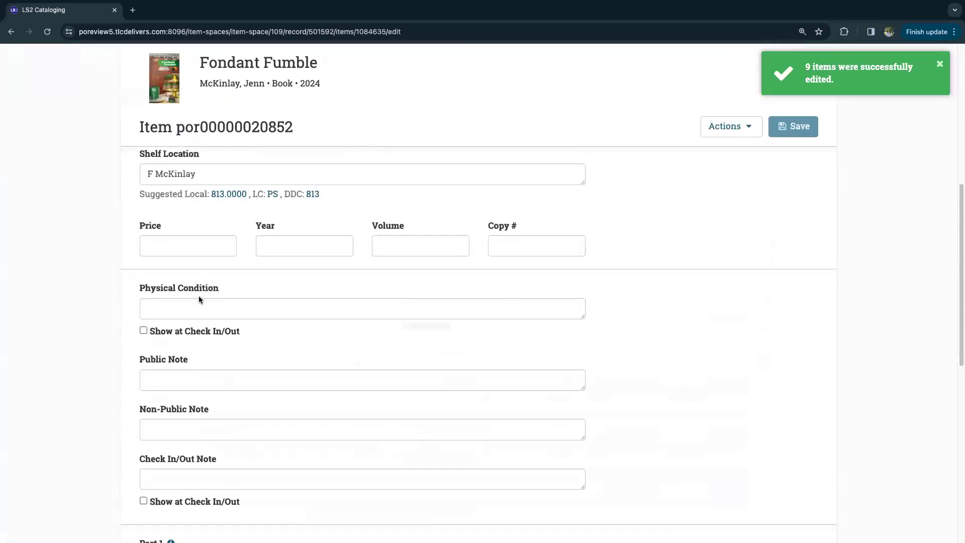
left_click(142, 174)
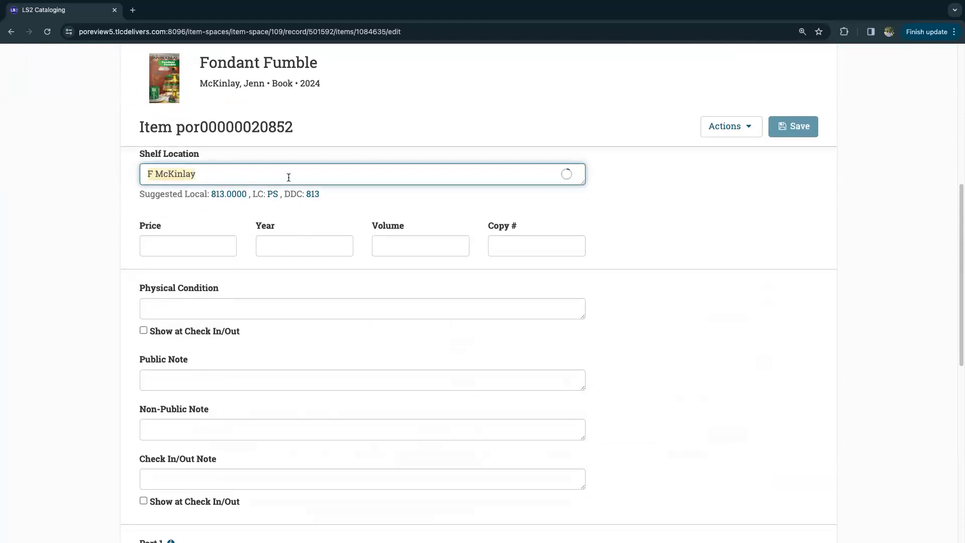
left_click(647, 217)
scroll(648, 222, "up", 3)
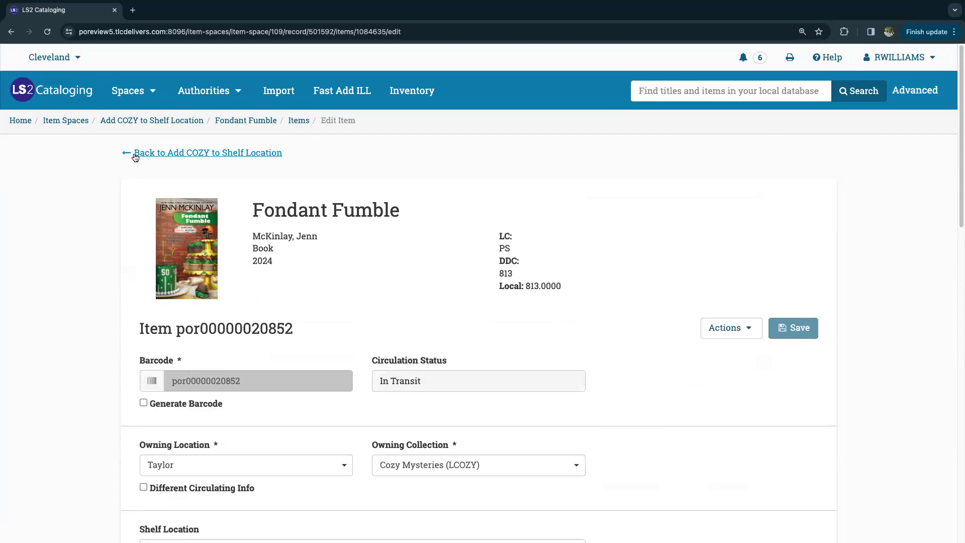
- Review the fields of the Fondant Fumble item record and highlight the full Shelf Location text
scroll(101, 185, "down", 1)
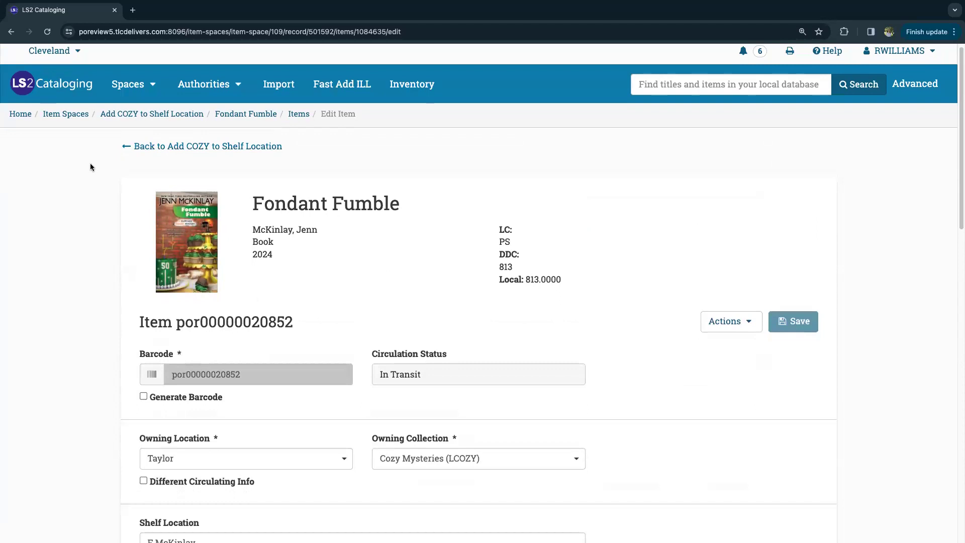
scroll(90, 167, "down", 2)
scroll(90, 167, "down", 3)
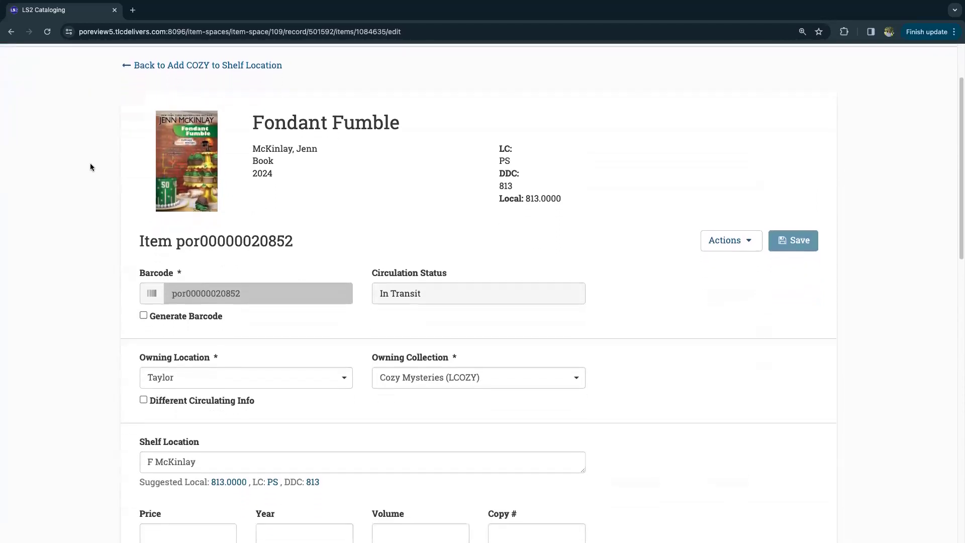
scroll(91, 166, "down", 2)
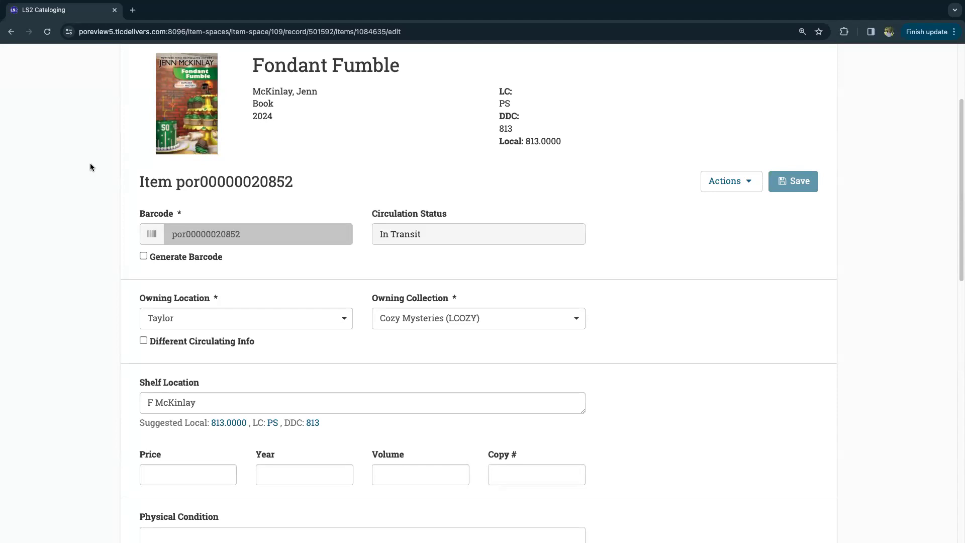
scroll(90, 163, "down", 2)
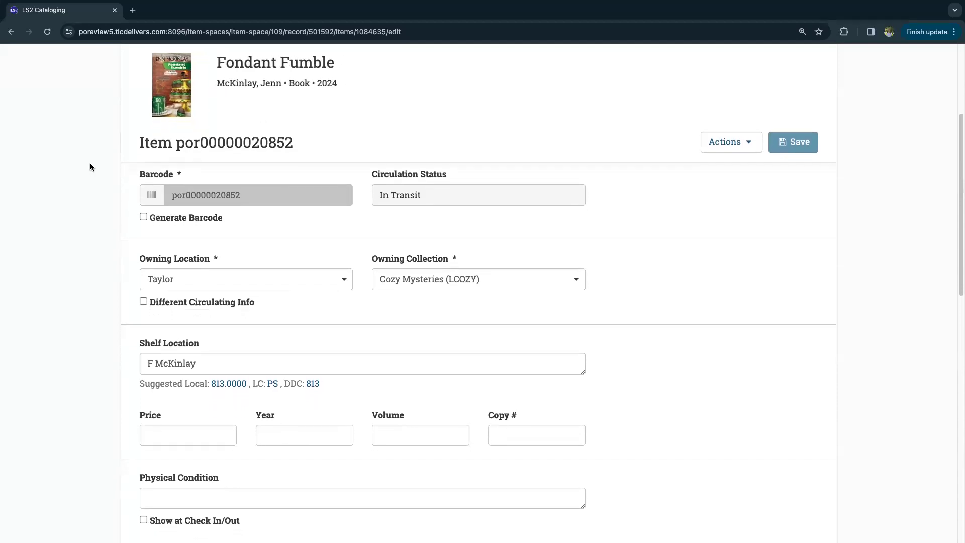
scroll(90, 165, "down", 2)
scroll(90, 166, "down", 1)
scroll(91, 167, "down", 1)
scroll(90, 167, "down", 1)
scroll(89, 162, "down", 1)
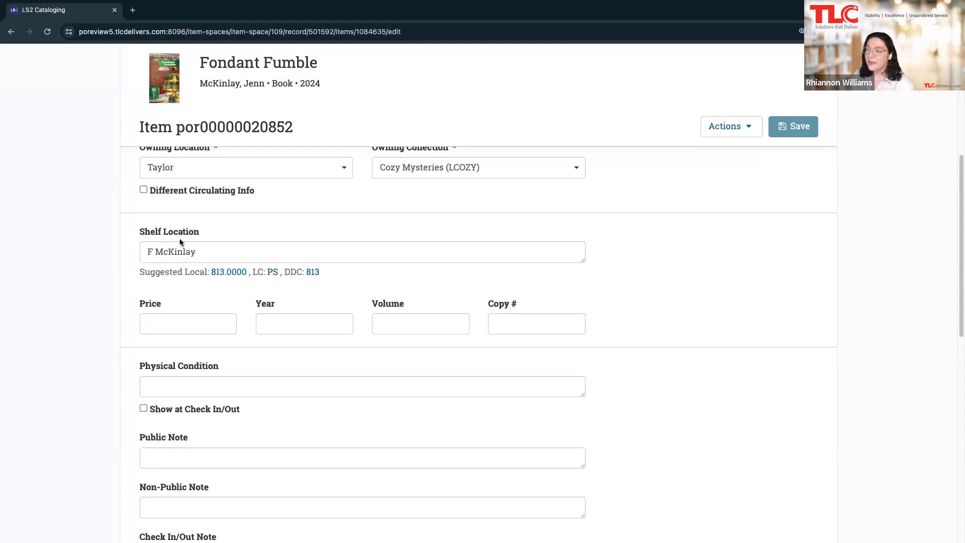
left_click(224, 254)
left_click_drag(242, 253, 123, 255)
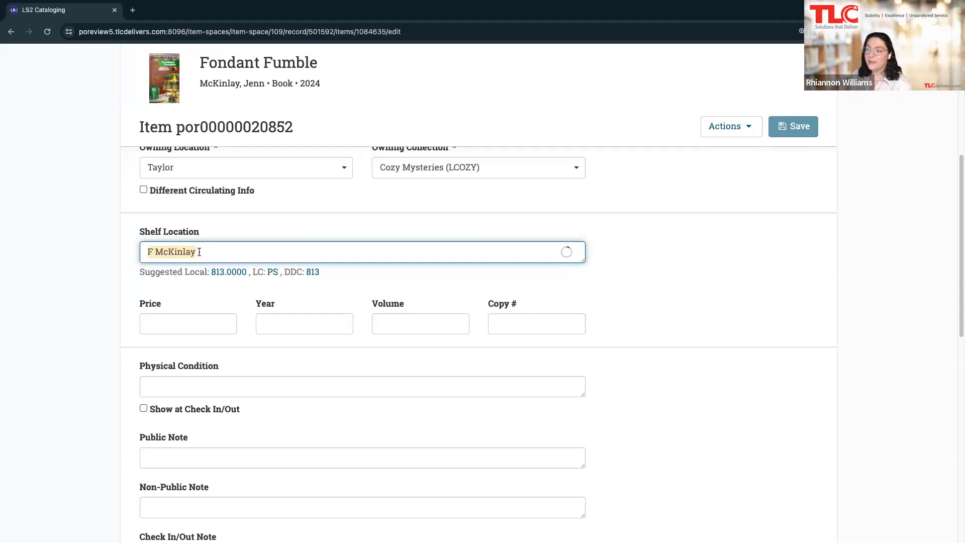
- Highlight the author name within the Fondant Fumble item's Shelf Location text, and leave the field unedited
left_click_drag(198, 253, 155, 251)
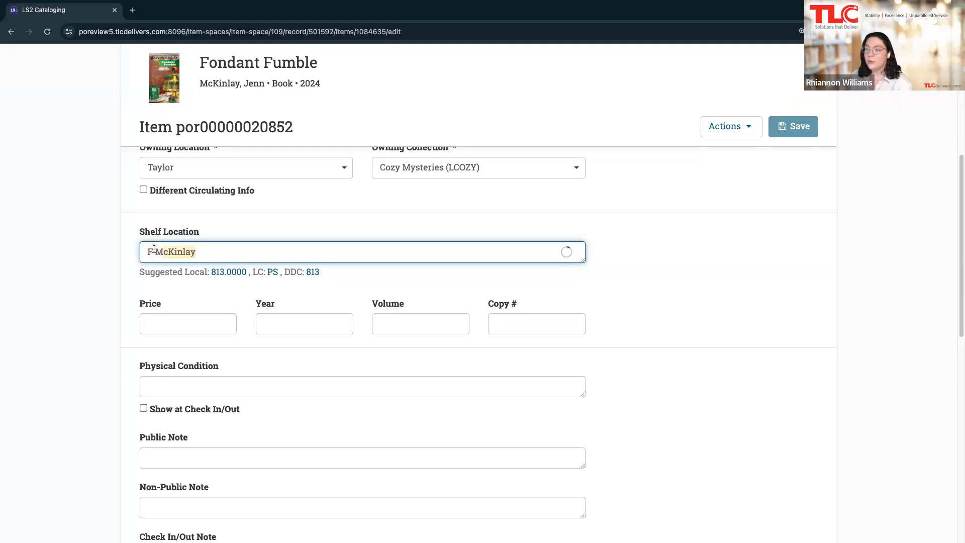
left_click(129, 243)
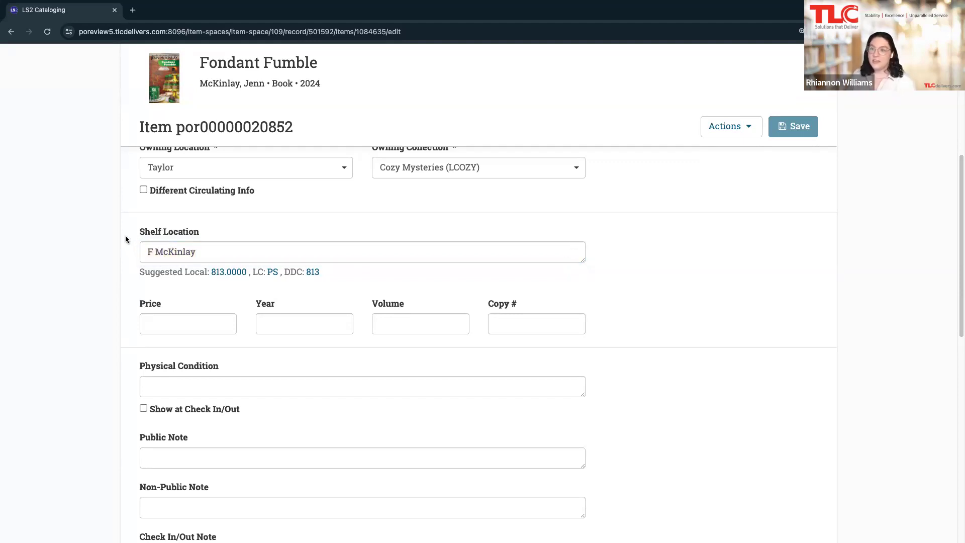
double_click(205, 249)
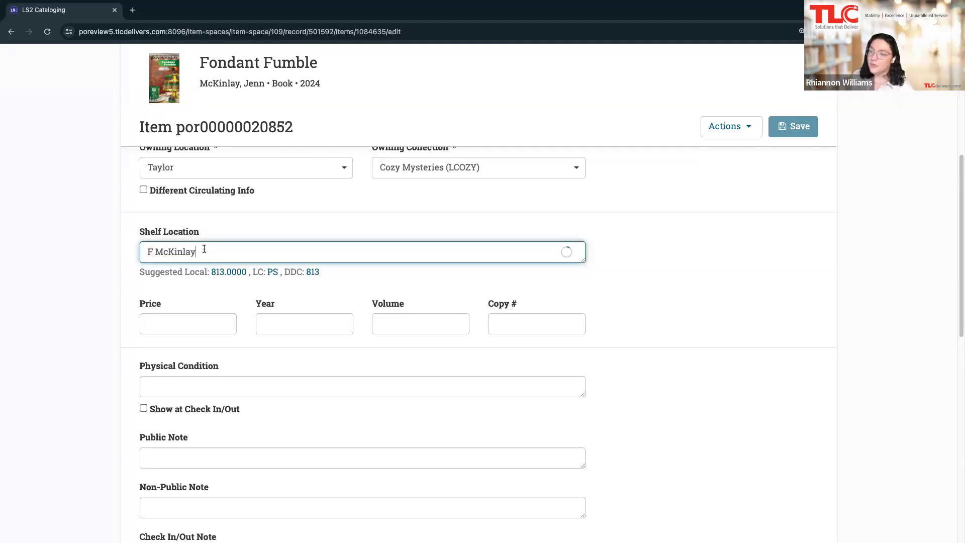
left_click(202, 224)
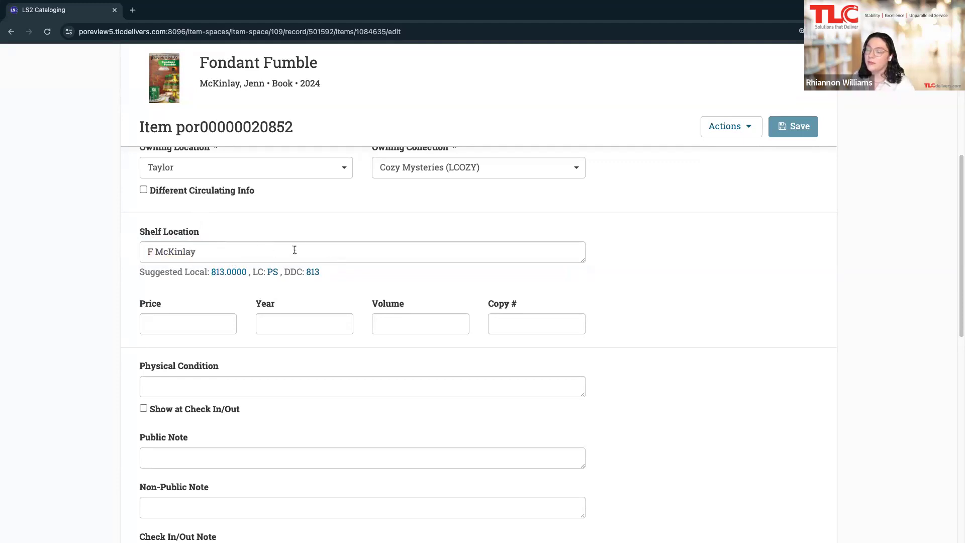
- Return from the Fondant Fumble item record to the Add COZY to Shelf Location item space
scroll(276, 244, "up", 6)
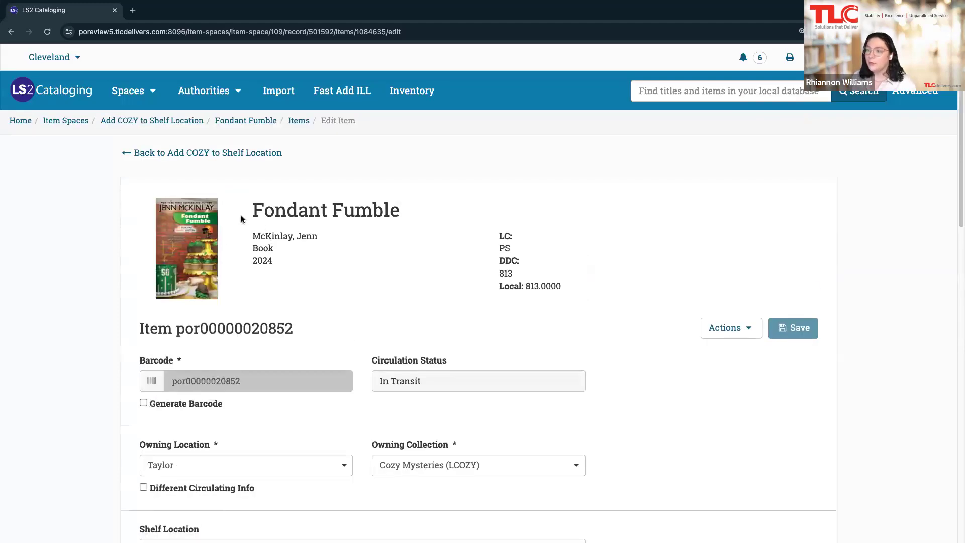
left_click(157, 157)
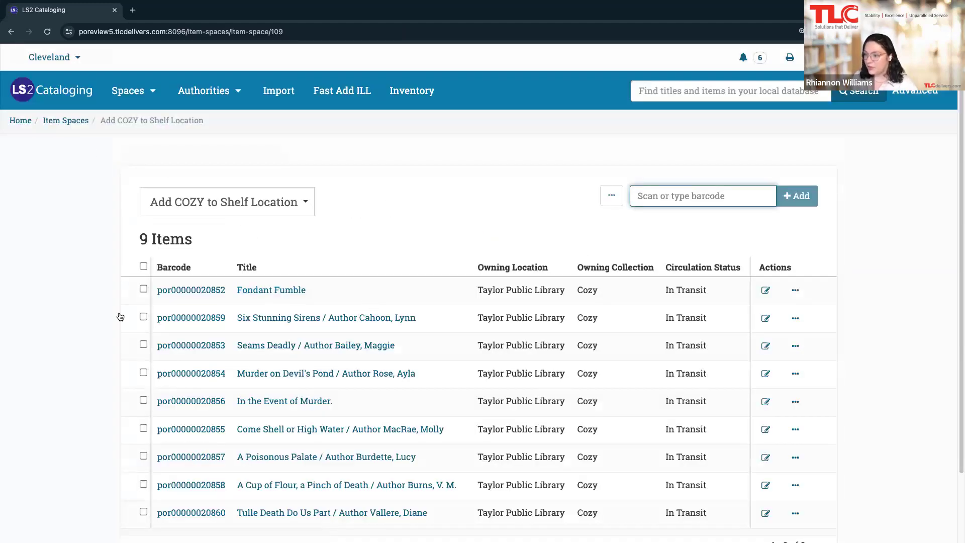
left_click(449, 241)
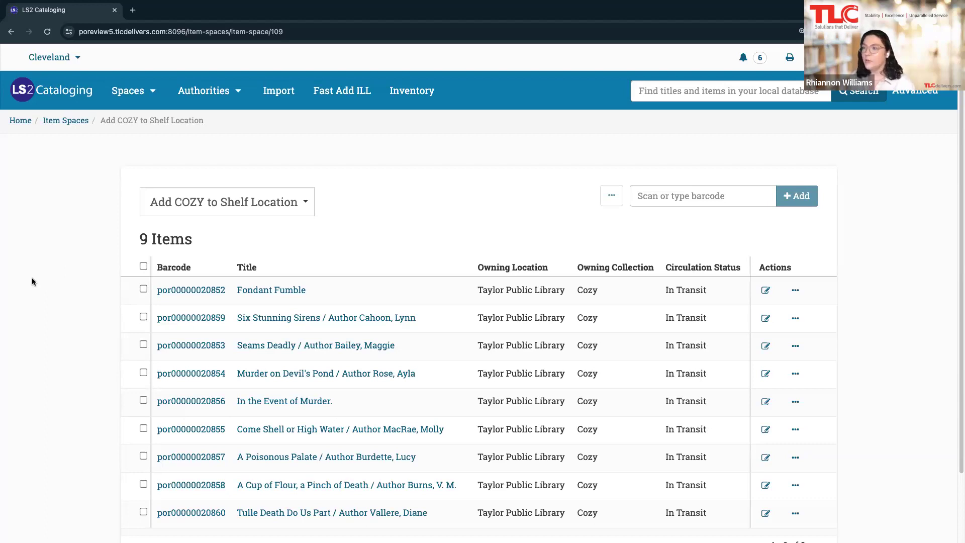
left_click(199, 88)
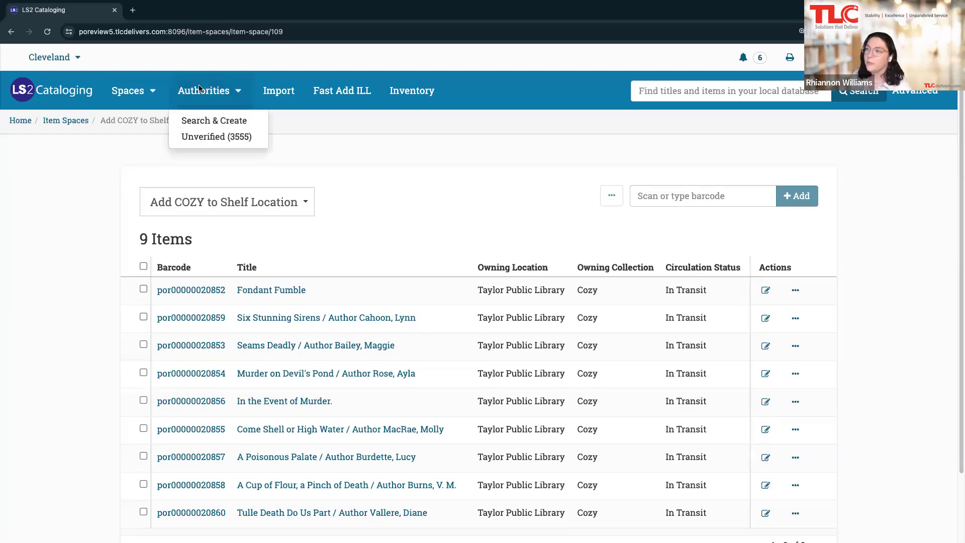
left_click(294, 140)
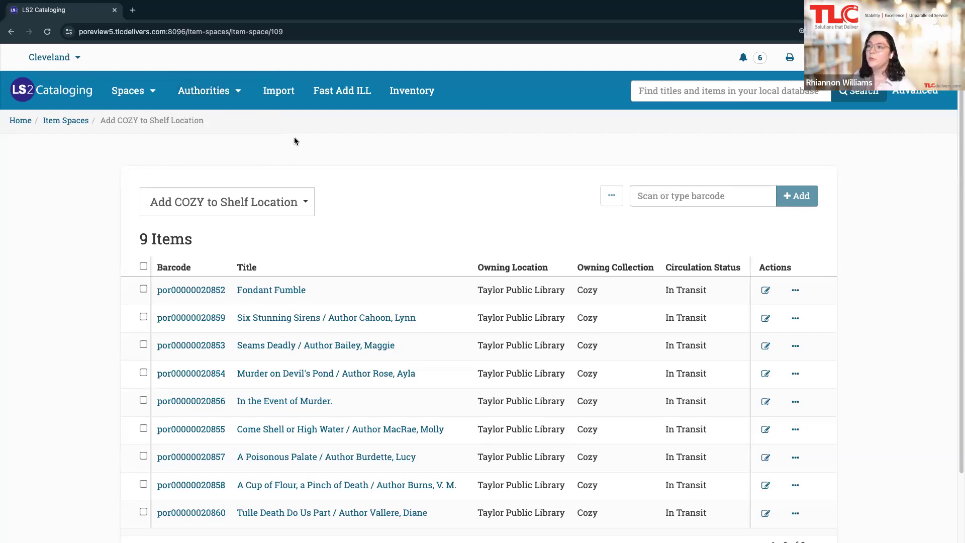